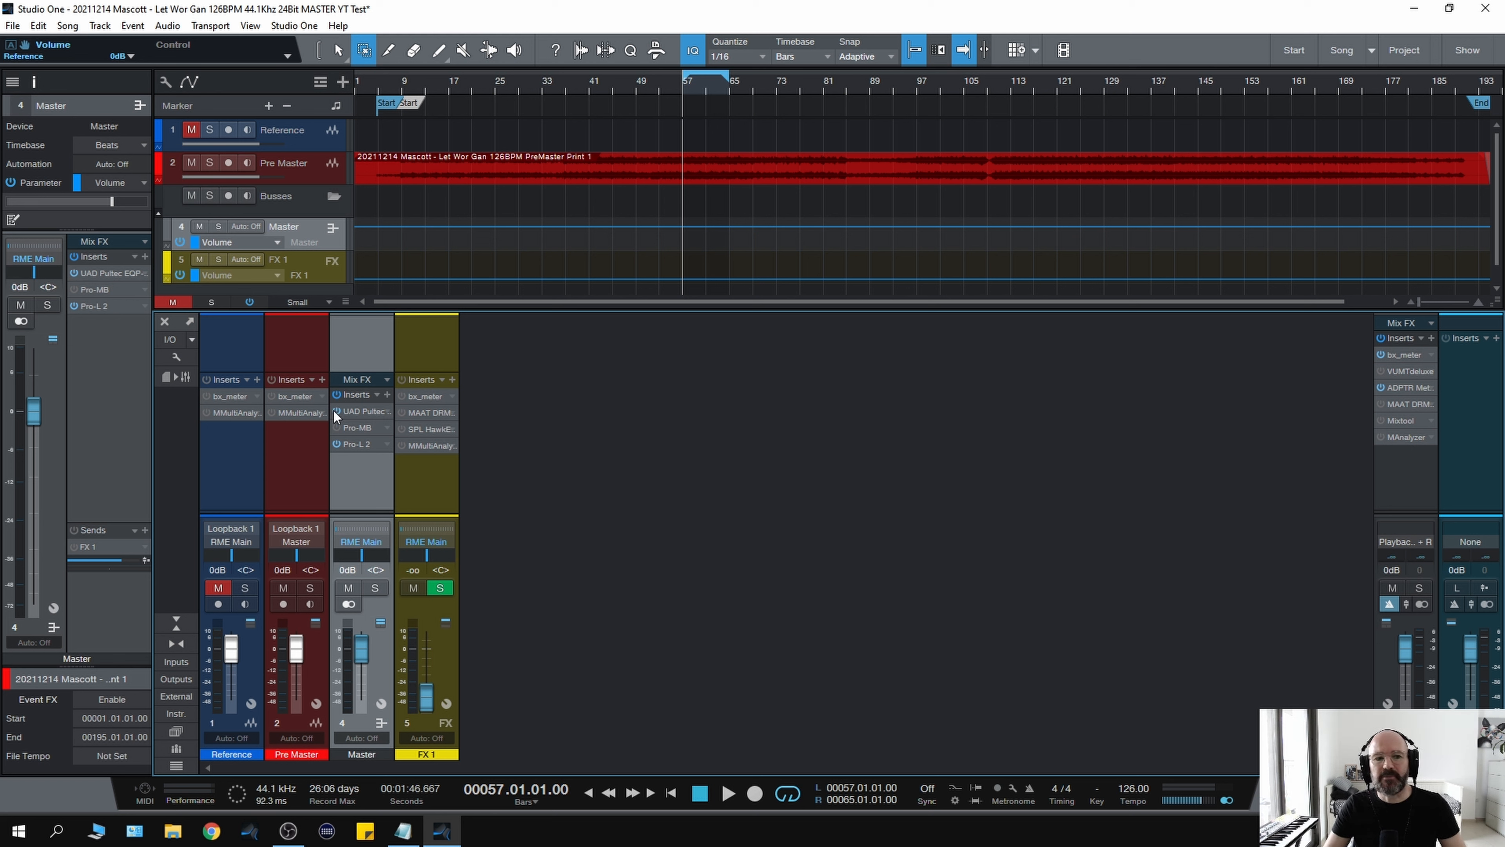
- Open the UAD Pultec EQP-1A on the Master channel and audition its low frequency selector at 60 and 30 CPS
{"action": "left_click", "coordinate": [353, 410]}
{"action": "key", "text": "space"}
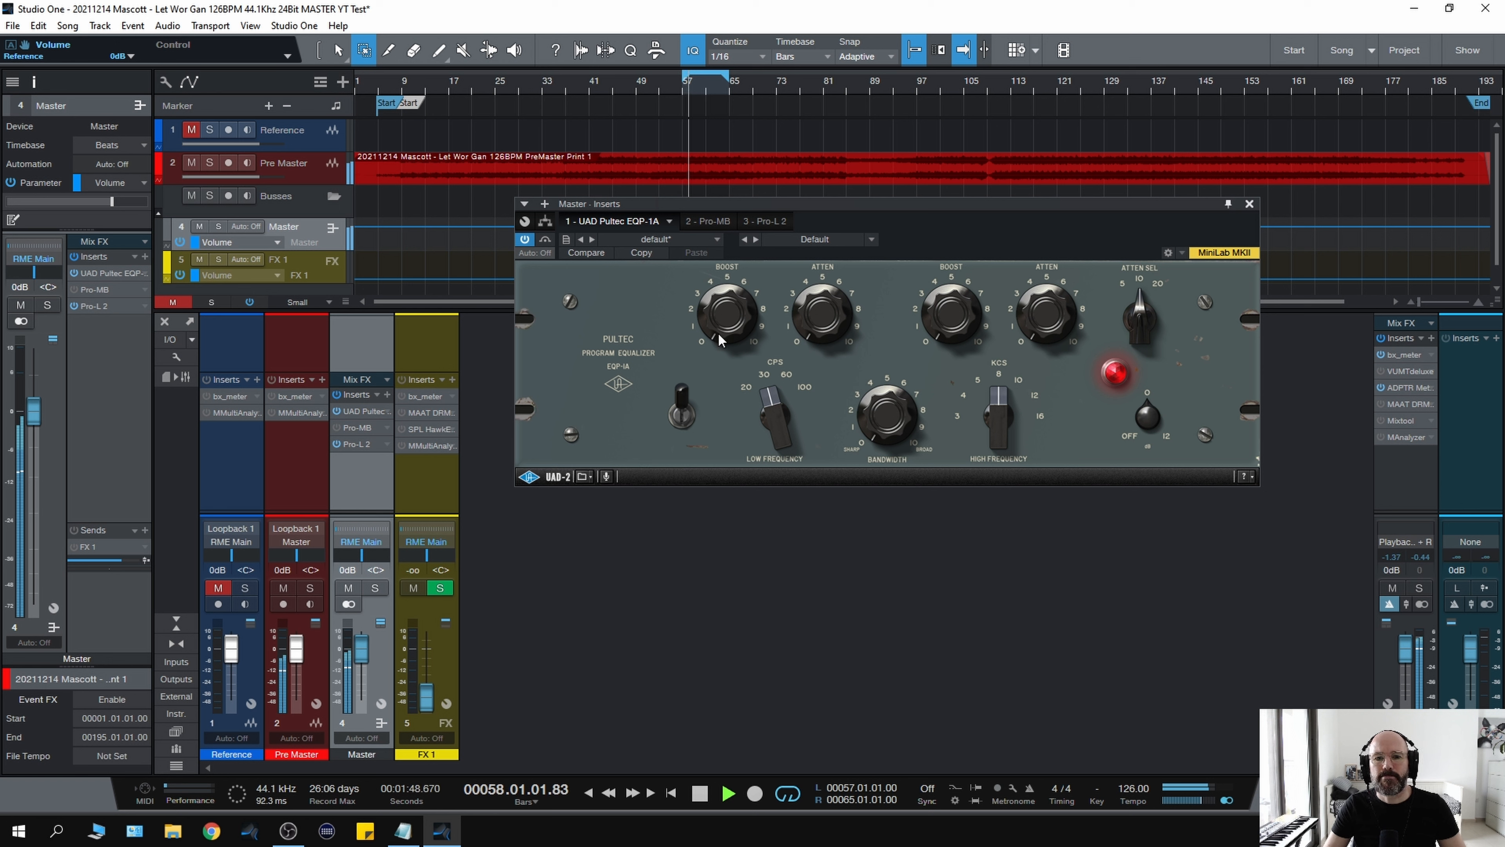
{"action": "key", "text": "space"}
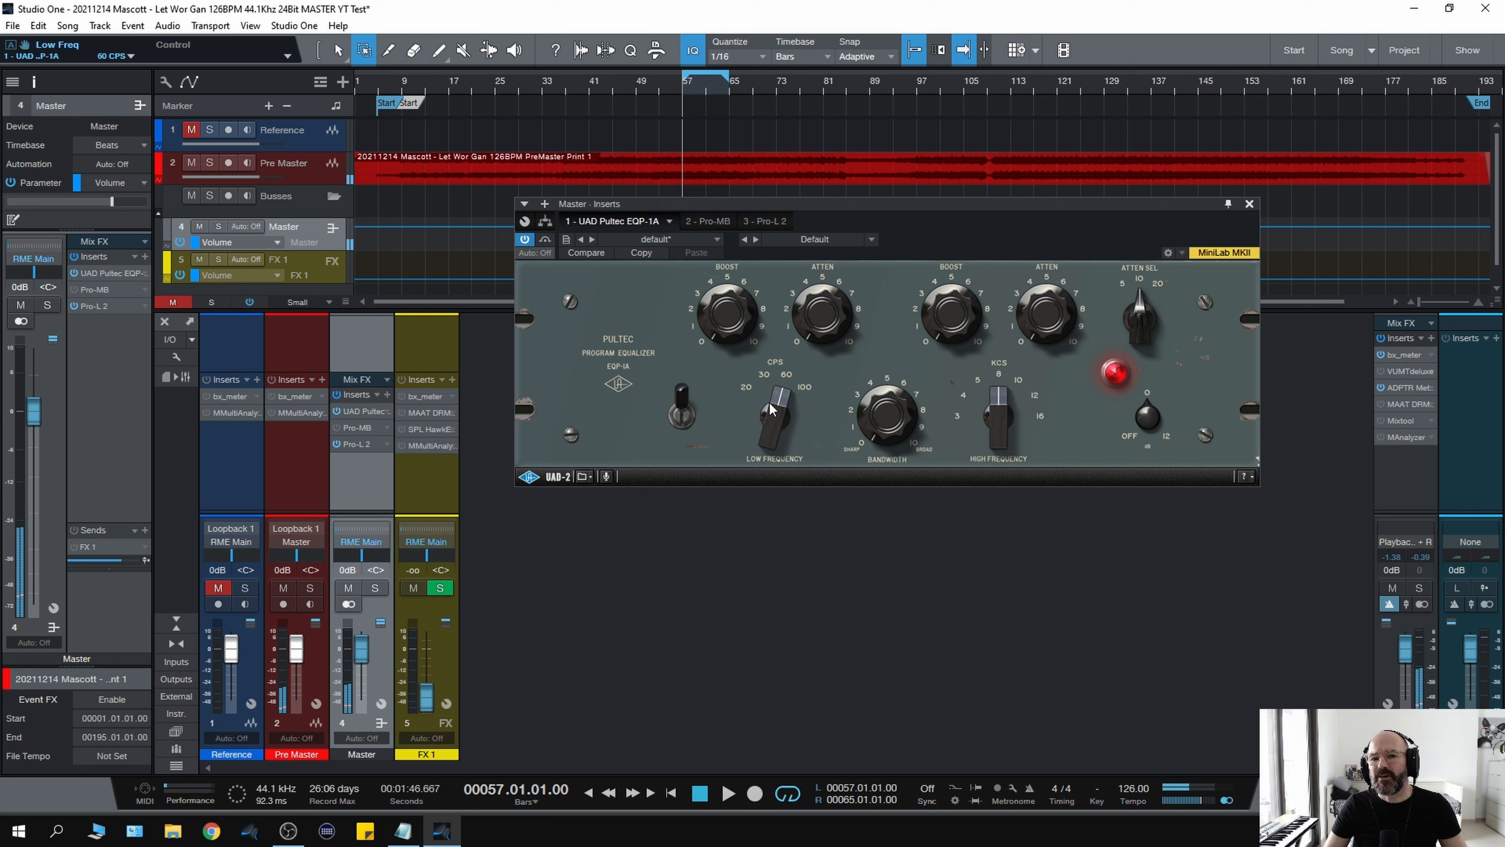
{"action": "key", "text": "space"}
{"action": "key", "text": "space"}
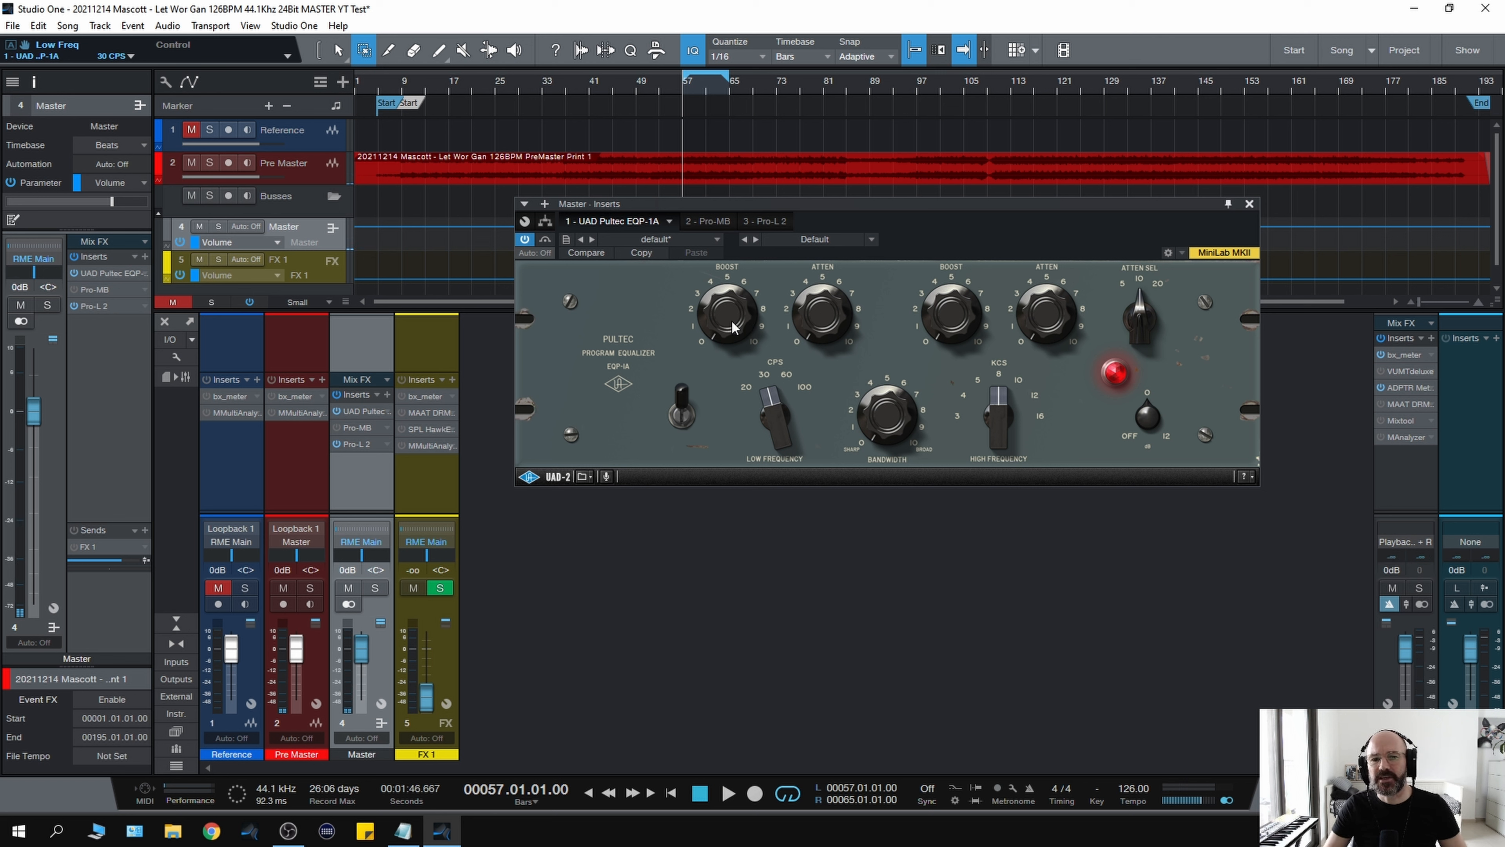
- Audition the Pultec's low frequency boost on the looped section, comparing the EQ bypassed and active
{"action": "key", "text": "space"}
{"action": "left_click_drag", "start_coordinate": [717, 335], "coordinate": [707, 284]}
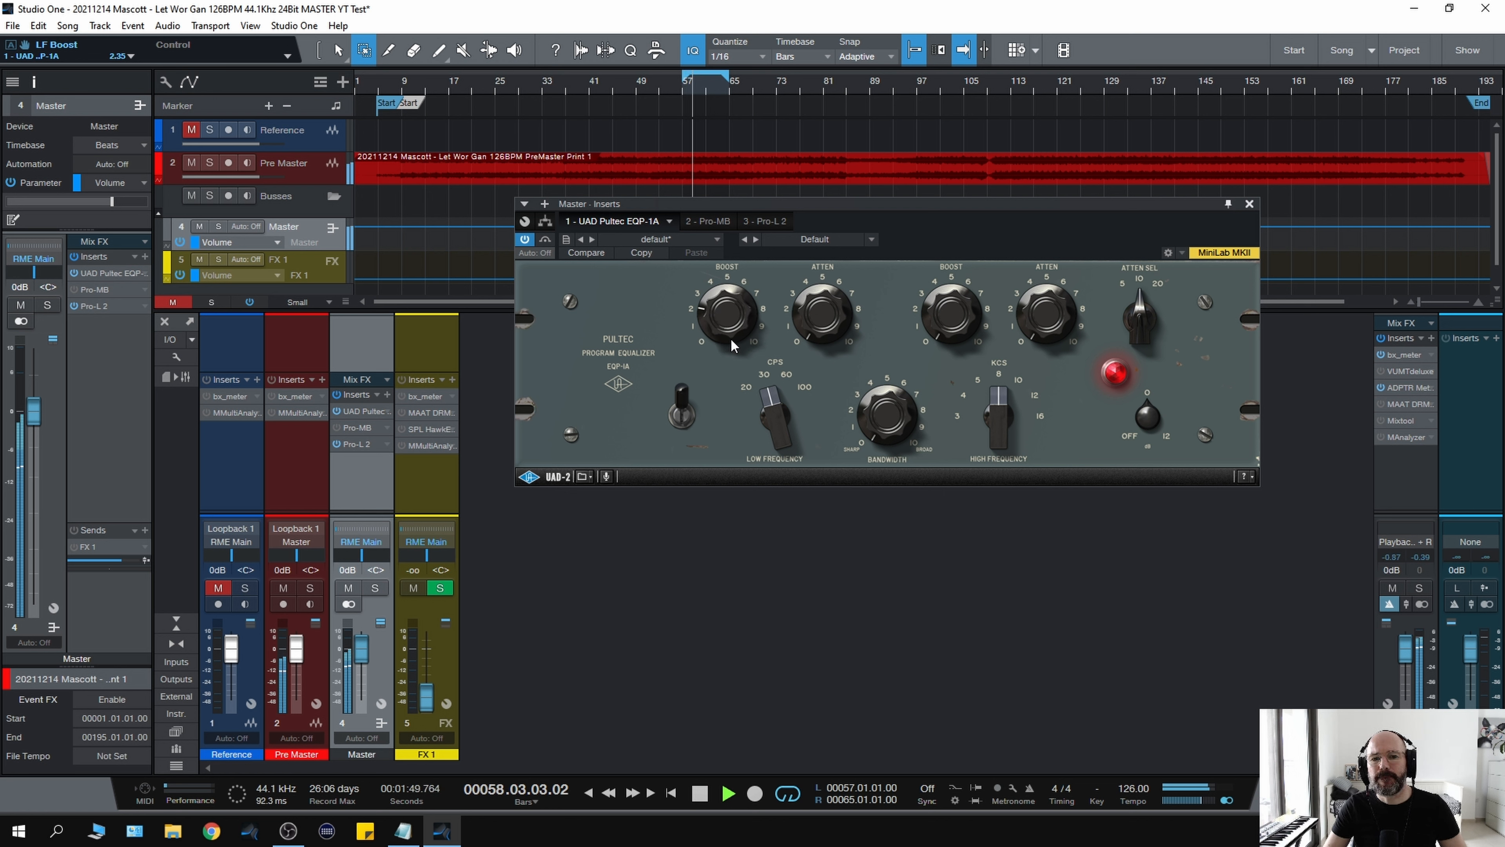
{"action": "left_click", "coordinate": [545, 240]}
{"action": "left_click", "coordinate": [545, 241]}
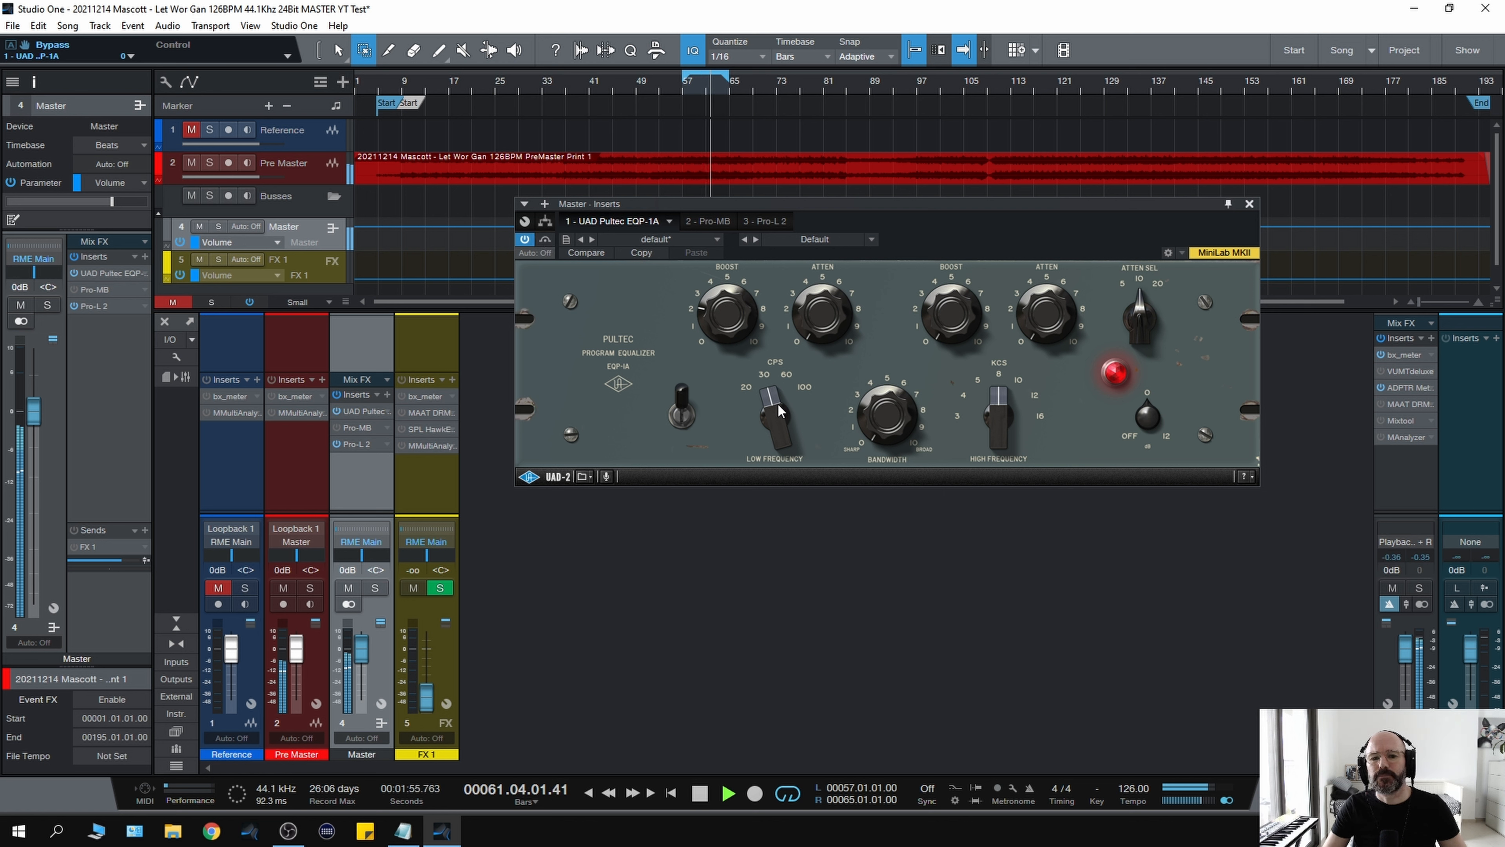
- Compare the Pultec's low frequency selector at 60 CPS during playback, then return it to 30 CPS
{"action": "left_click_drag", "start_coordinate": [776, 406], "coordinate": [771, 426]}
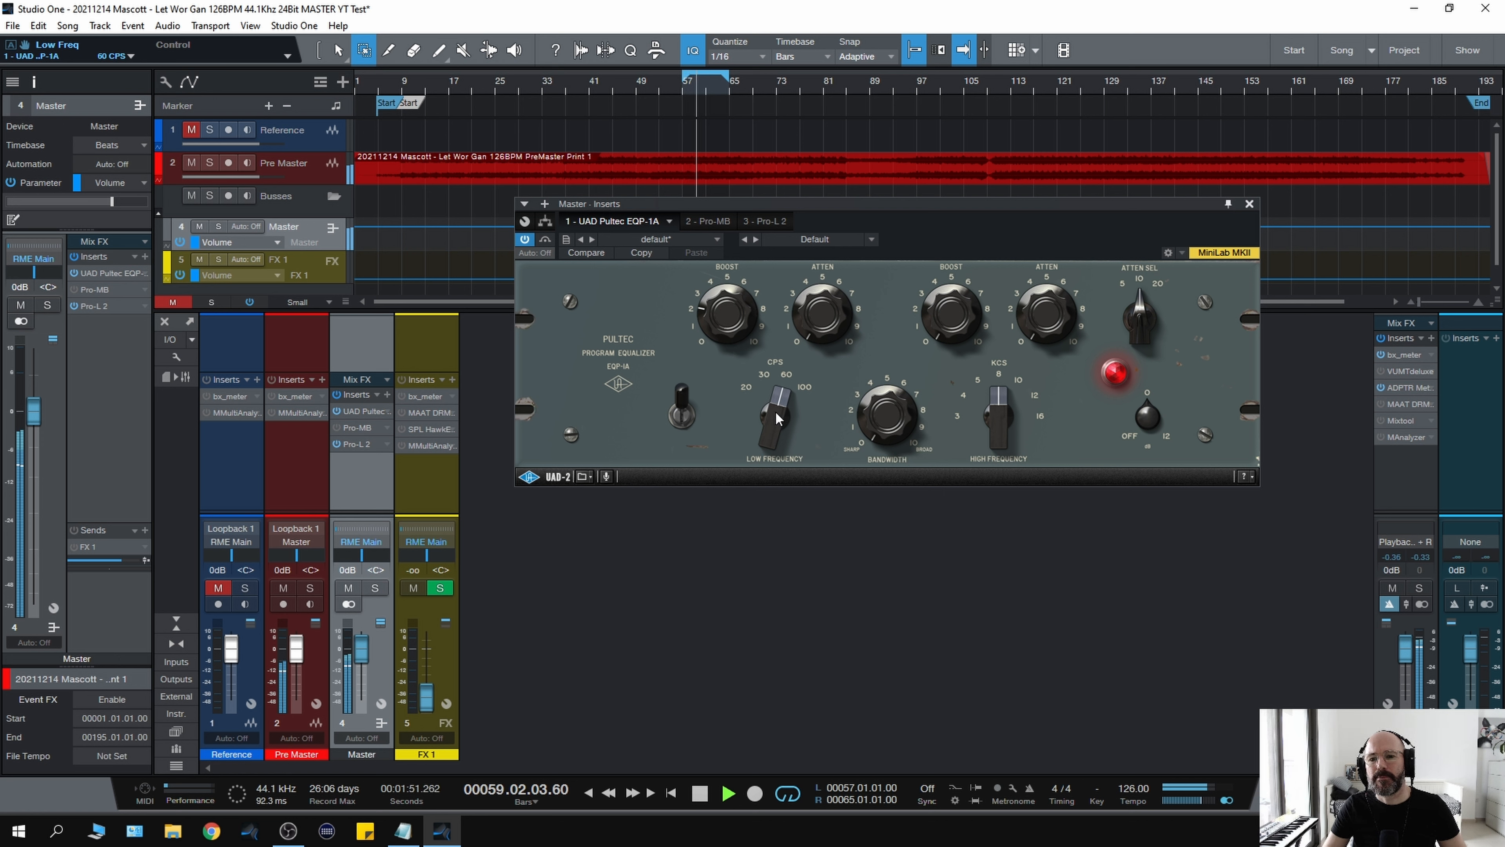
{"action": "scroll", "coordinate": [776, 418], "scroll_direction": "down", "scroll_amount": 1}
{"action": "key", "text": "space"}
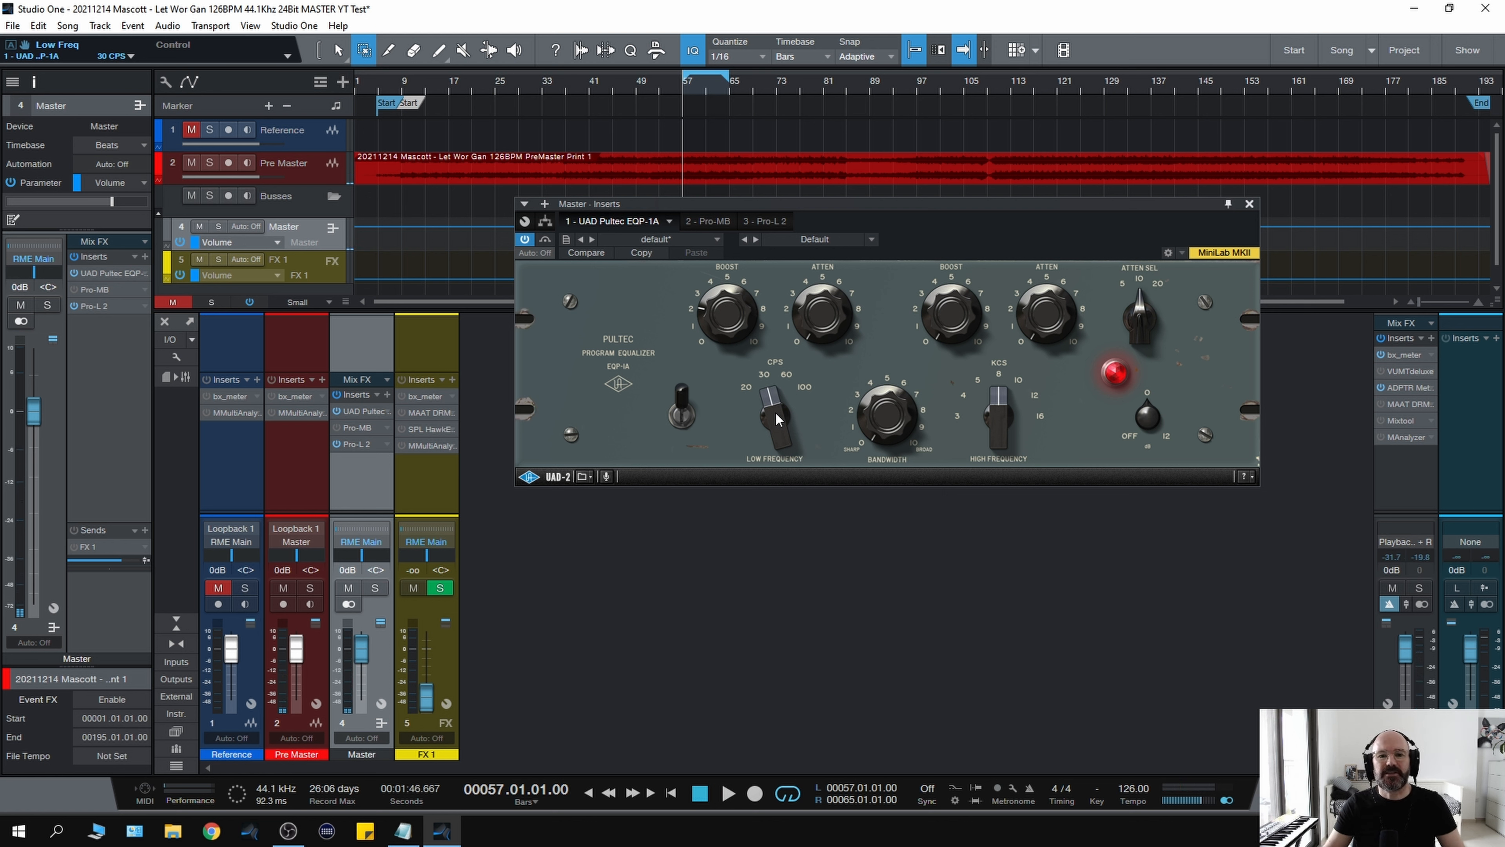
{"action": "key", "text": "space"}
{"action": "key", "text": "space"}
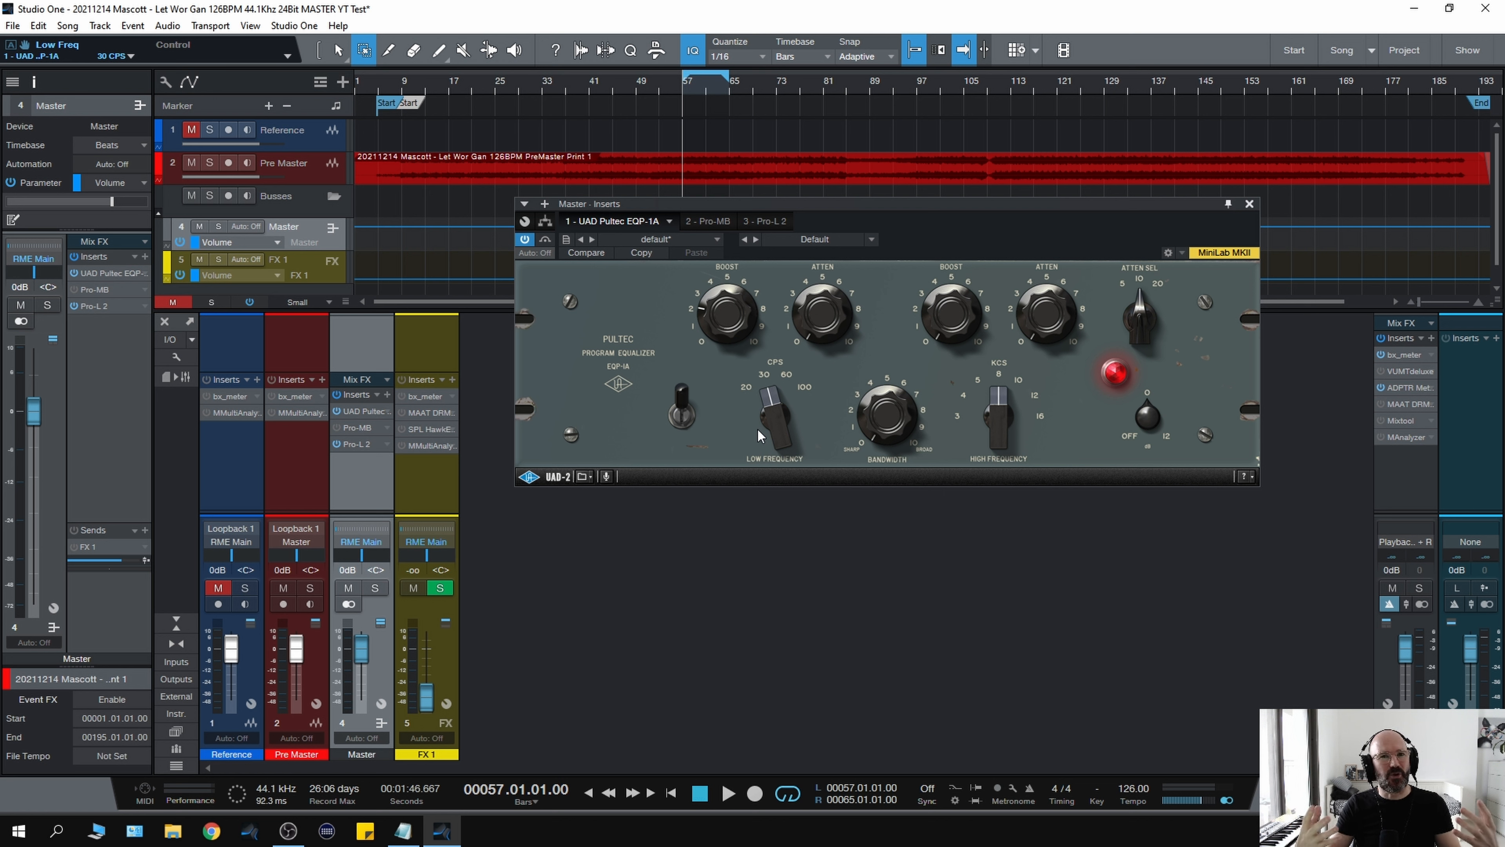
- Play the loop briefly, then enable the Pro-MB insert on the Master channel and open its editor
{"action": "key", "text": "space"}
{"action": "key", "text": "space"}
{"action": "left_click", "coordinate": [337, 428]}
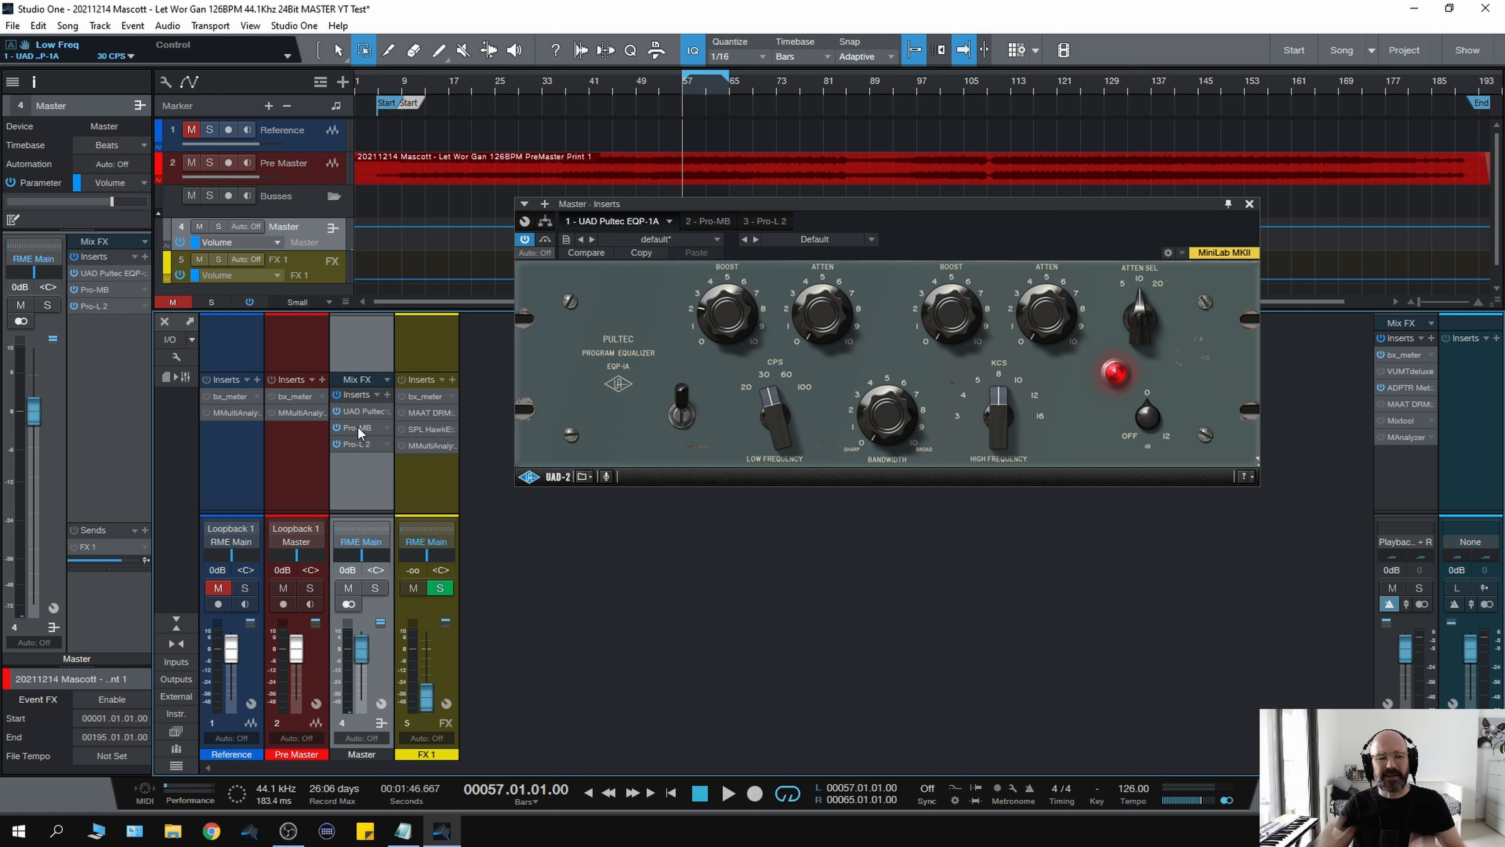
{"action": "left_click", "coordinate": [357, 427]}
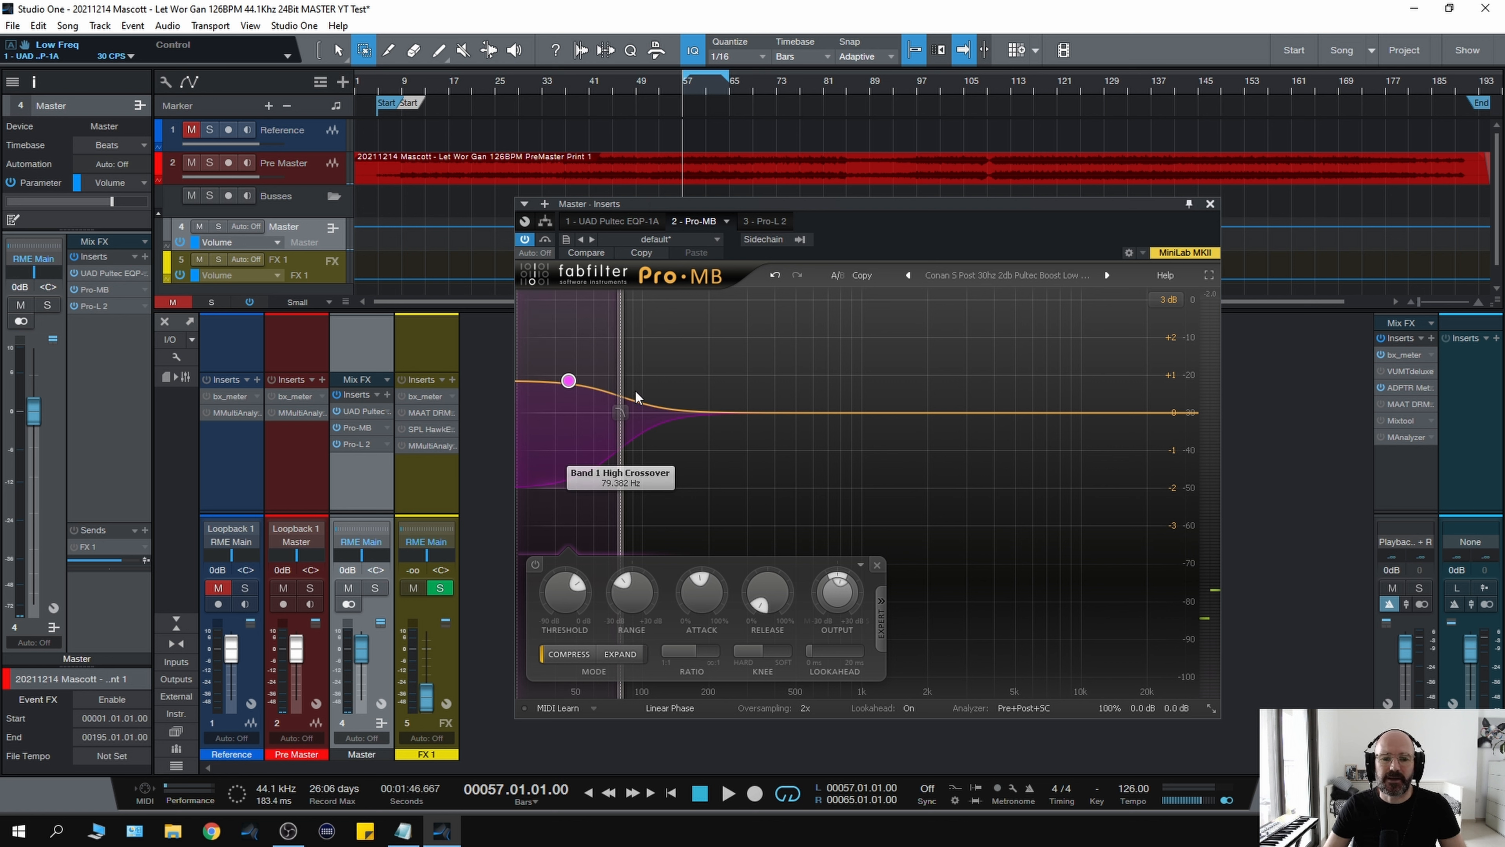
- Audition the Pro-MB's low band and its high crossover while the loop plays
{"action": "key", "text": "space"}
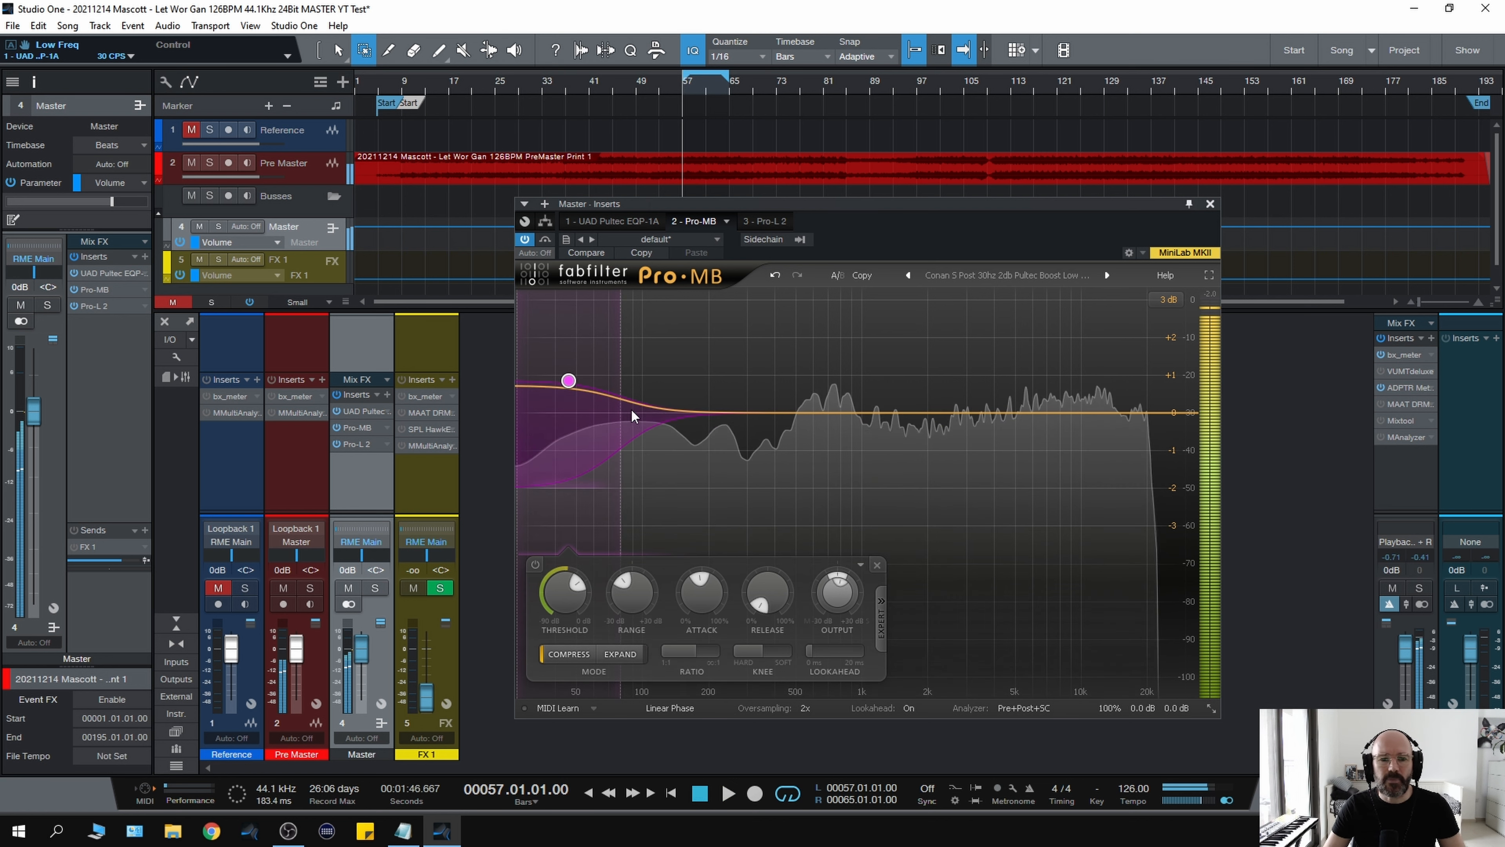
{"action": "key", "text": "space"}
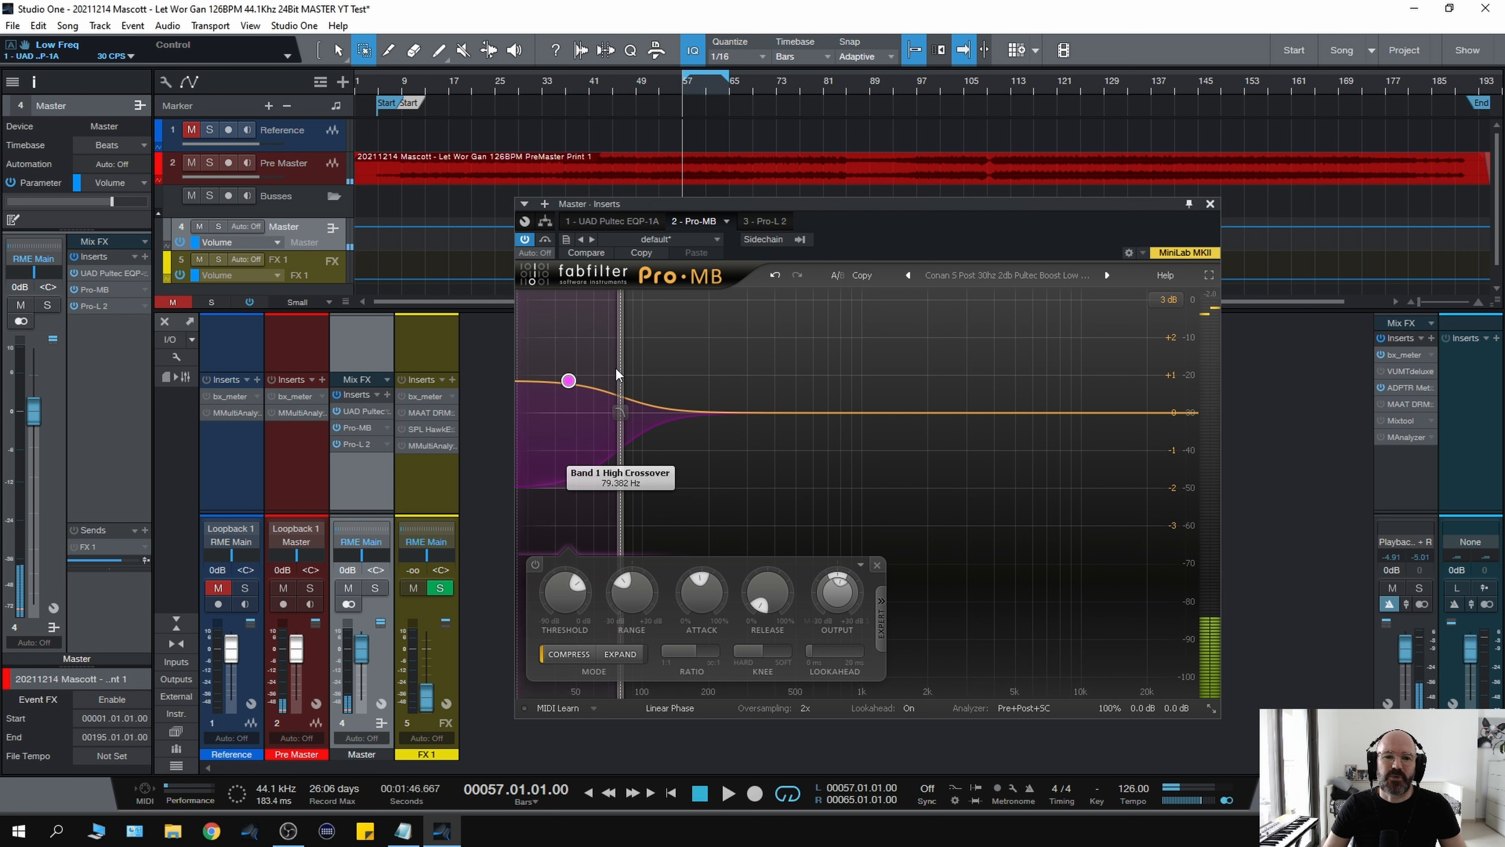
{"action": "left_click_drag", "start_coordinate": [616, 372], "coordinate": [611, 406]}
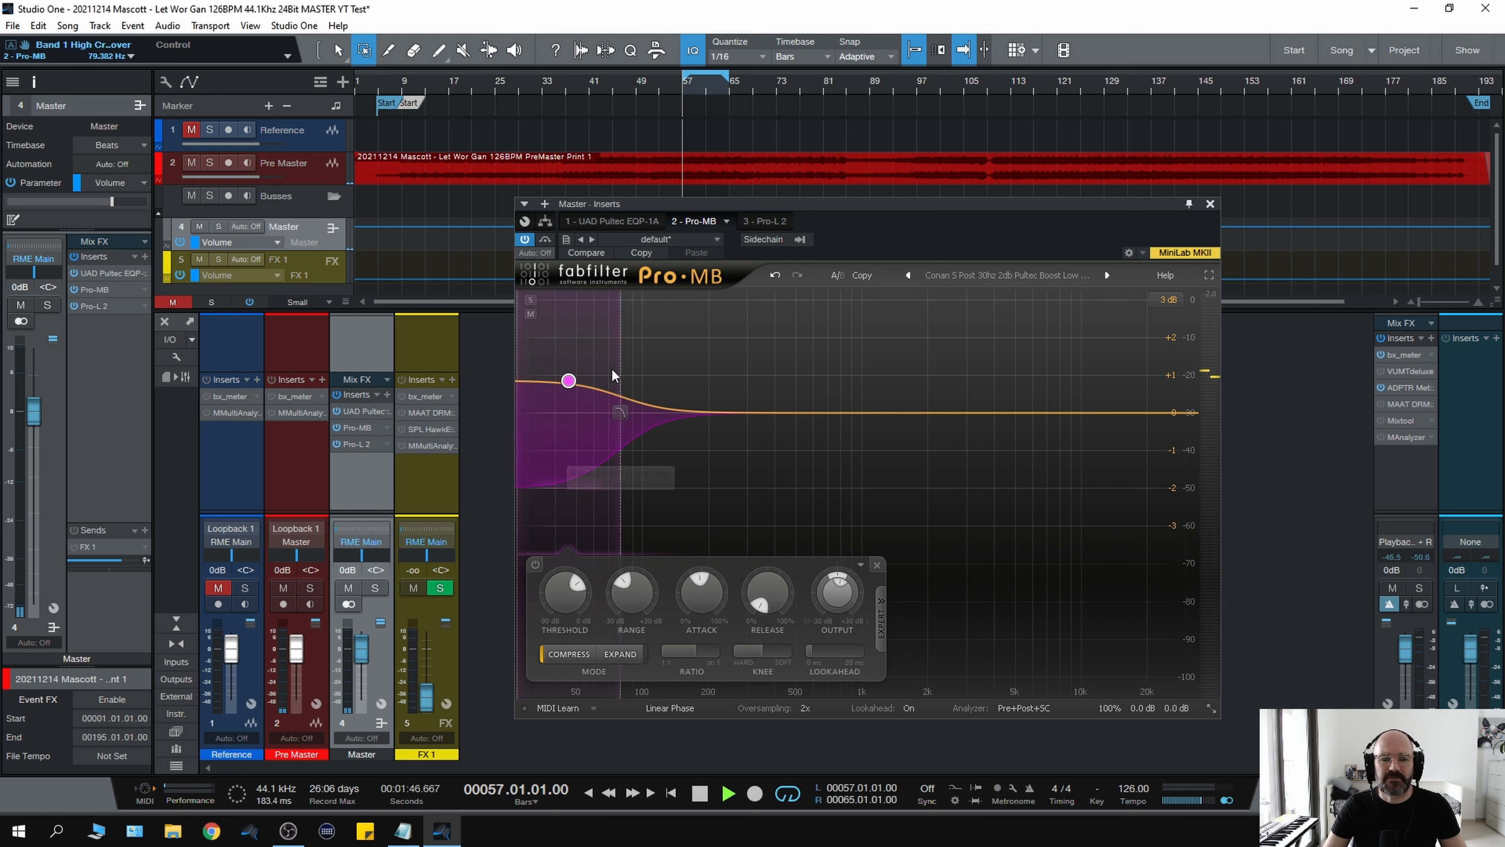
{"action": "key", "text": "space"}
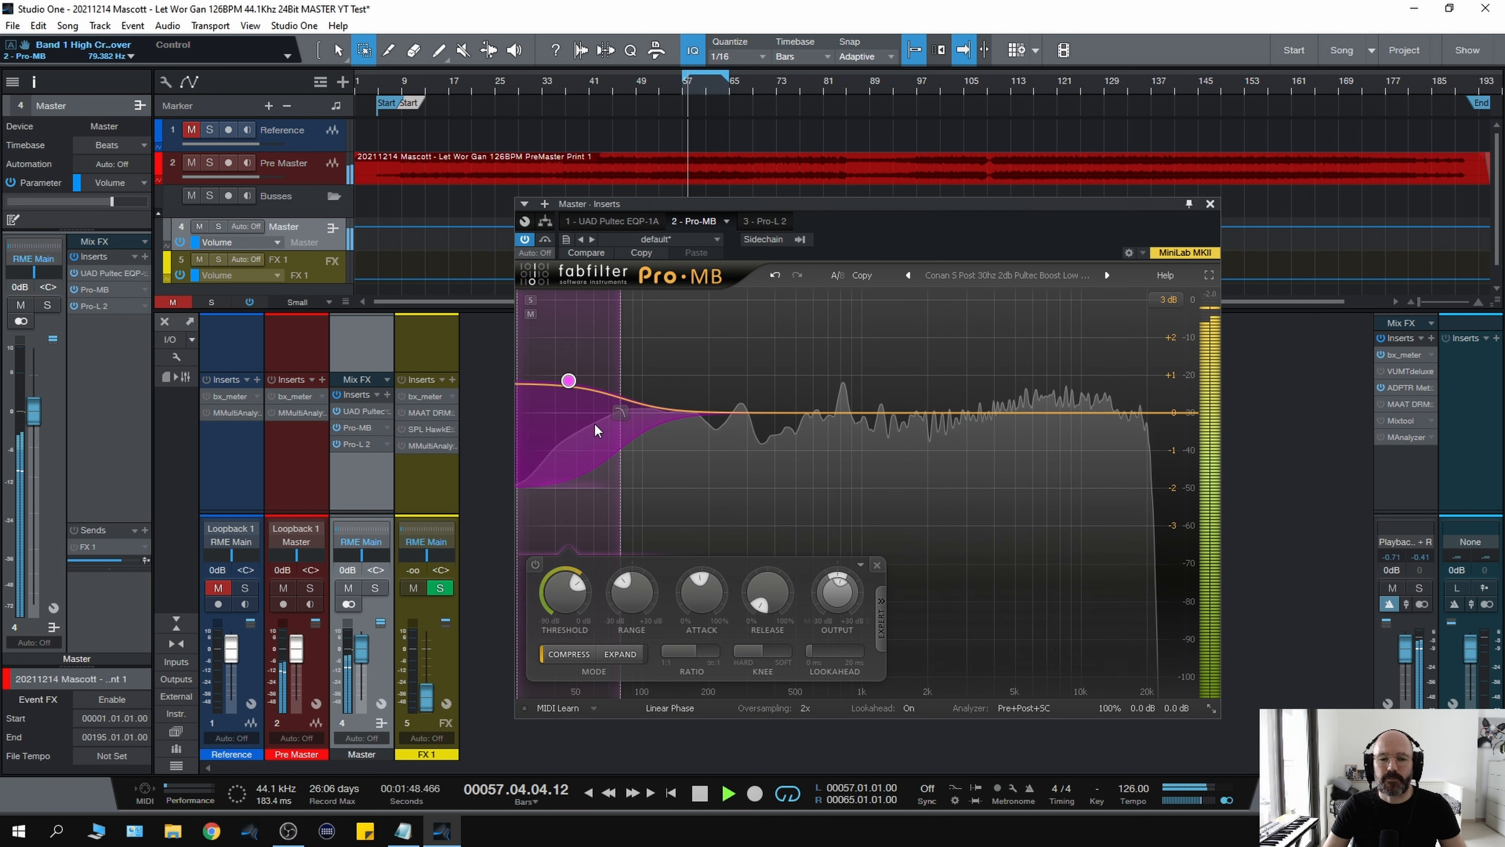
{"action": "key", "text": "space"}
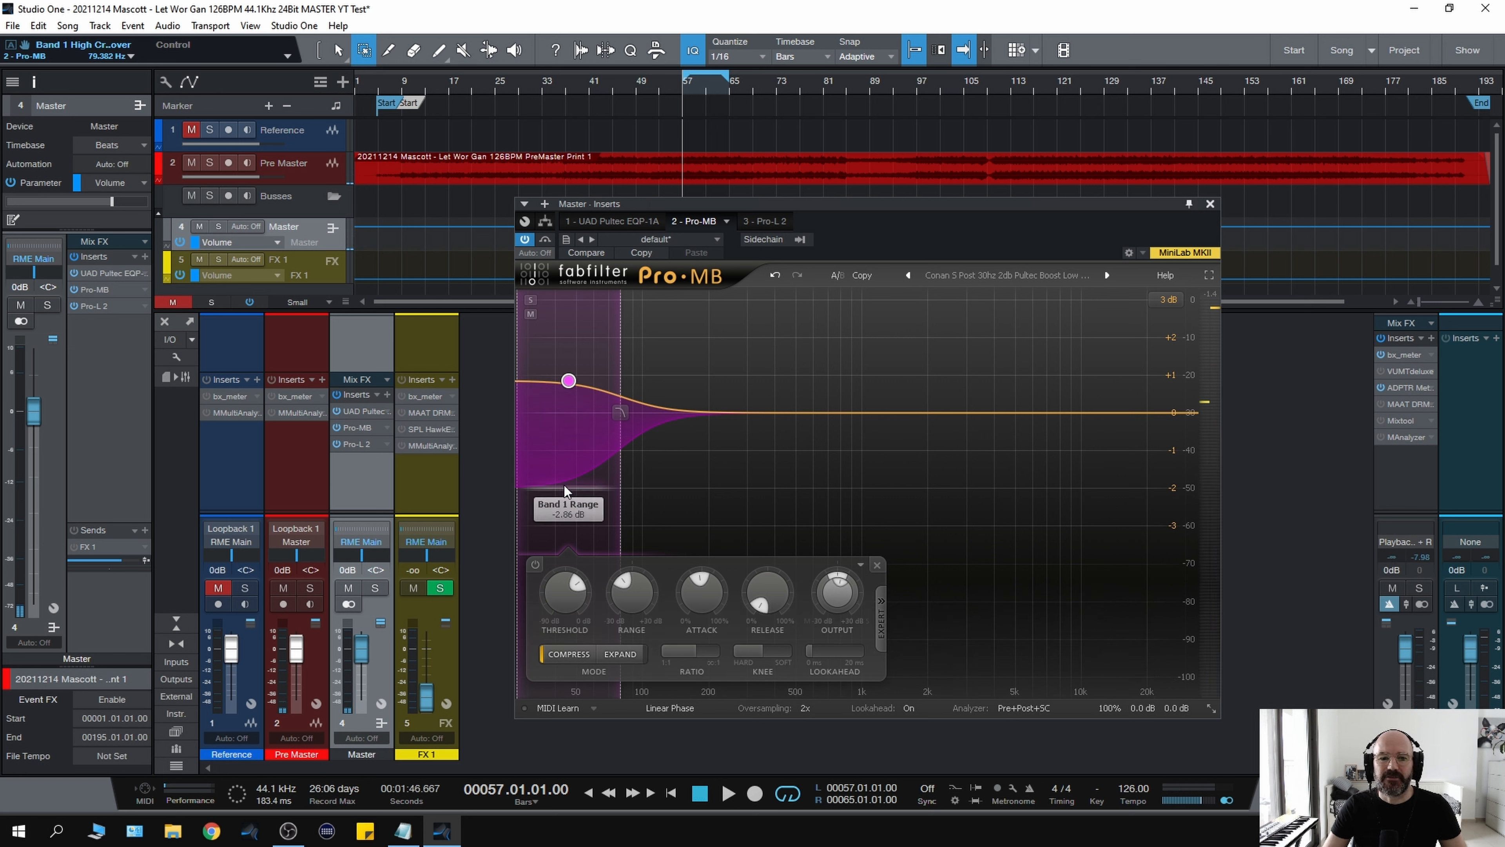
- Set the Pro-MB's Band 1 range to about -2.61 dB and play the loop to check the compression
{"action": "left_click_drag", "start_coordinate": [561, 488], "coordinate": [565, 483]}
{"action": "key", "text": "space"}
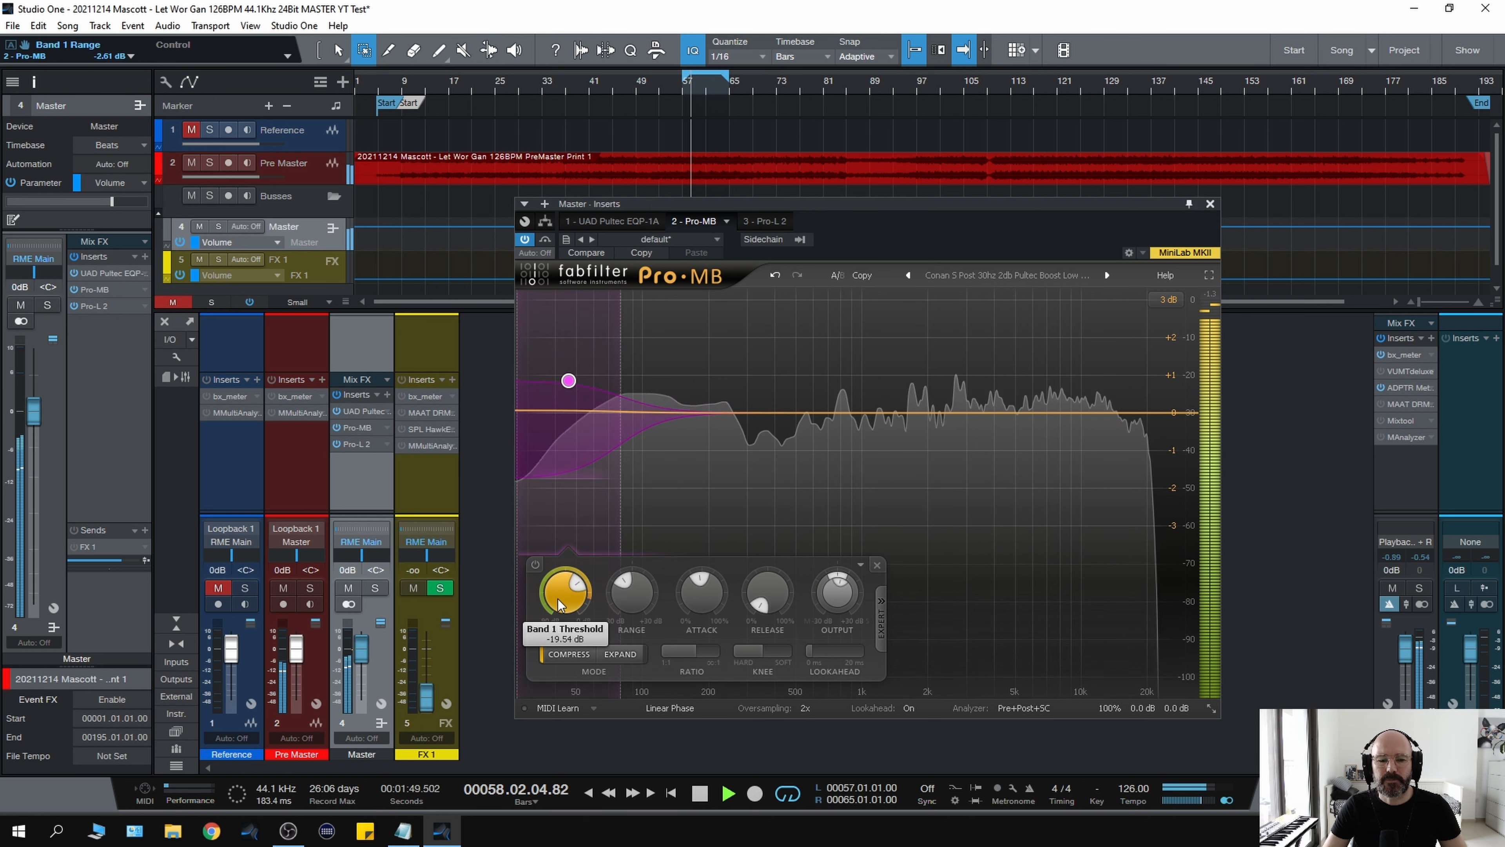
{"action": "key", "text": "space"}
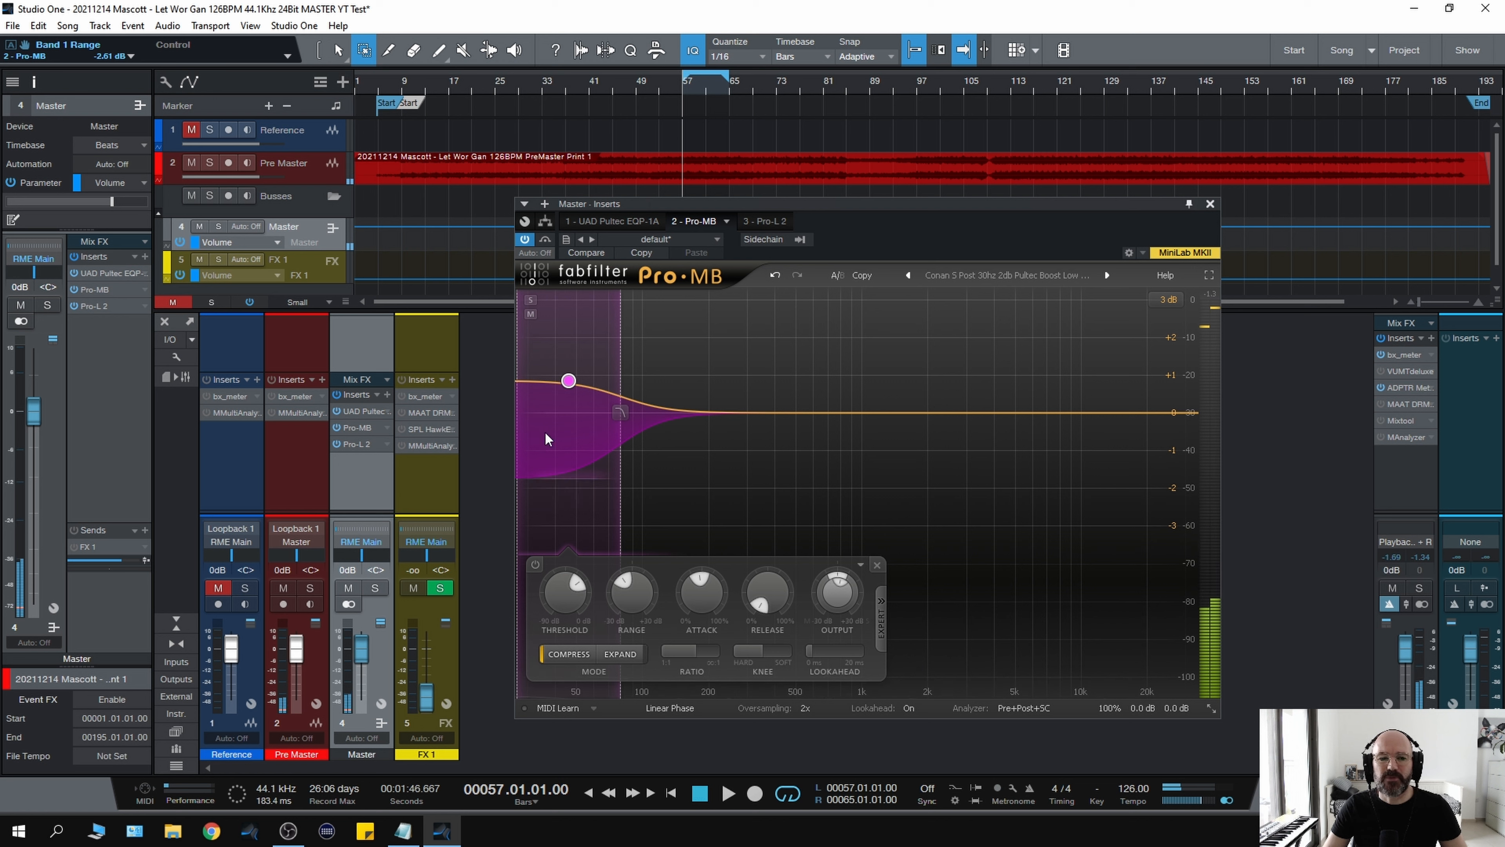
- Lower the Band 1 threshold to -22.00 dB while playing the loop
{"action": "mouse_move", "coordinate": [542, 503]}
{"action": "key", "text": "space"}
{"action": "mouse_move", "coordinate": [559, 606]}
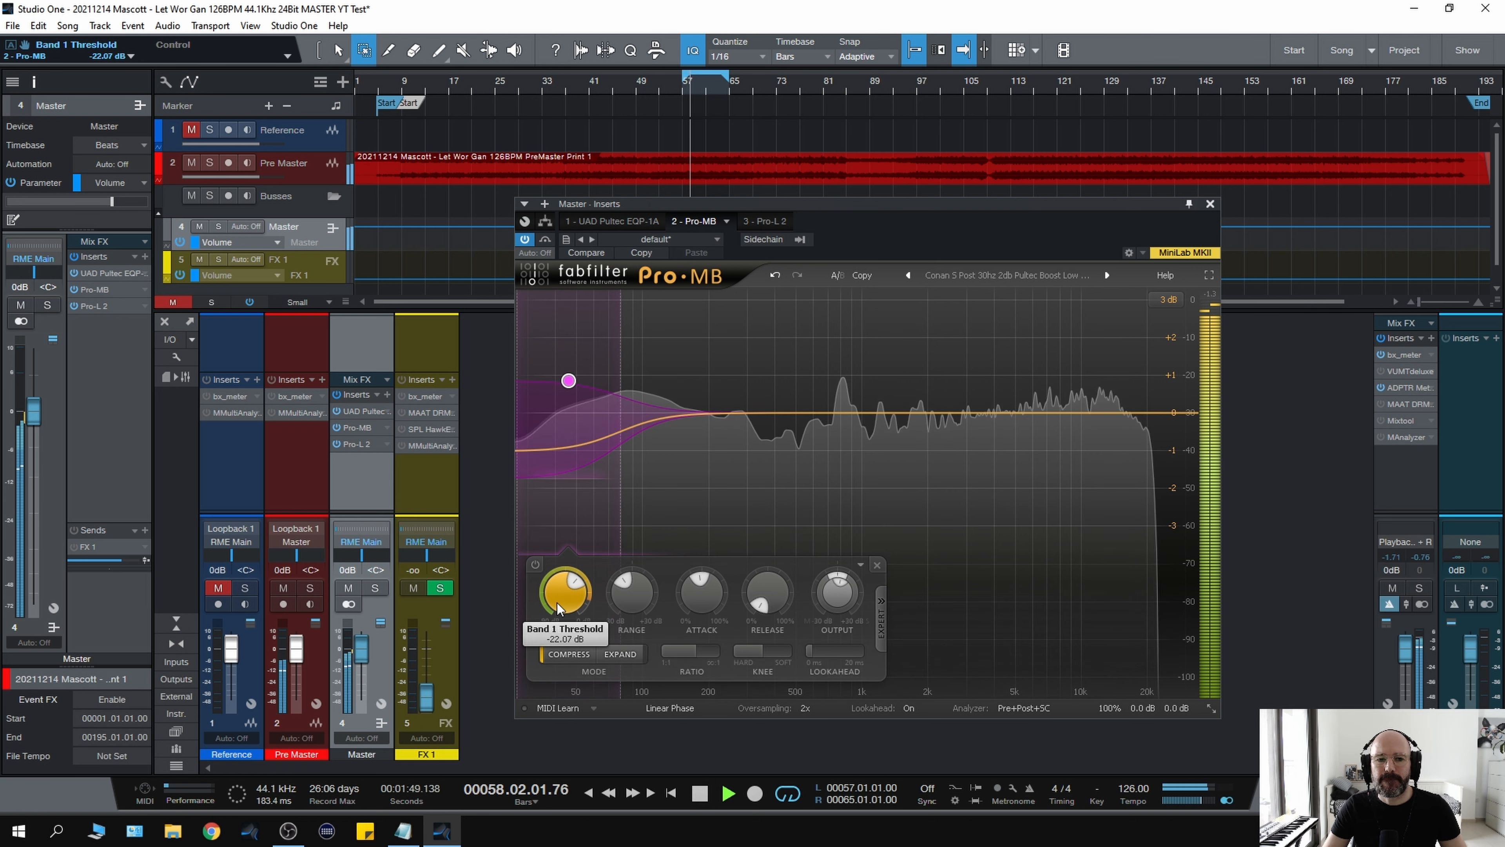
{"action": "left_click_drag", "start_coordinate": [557, 602], "coordinate": [558, 606]}
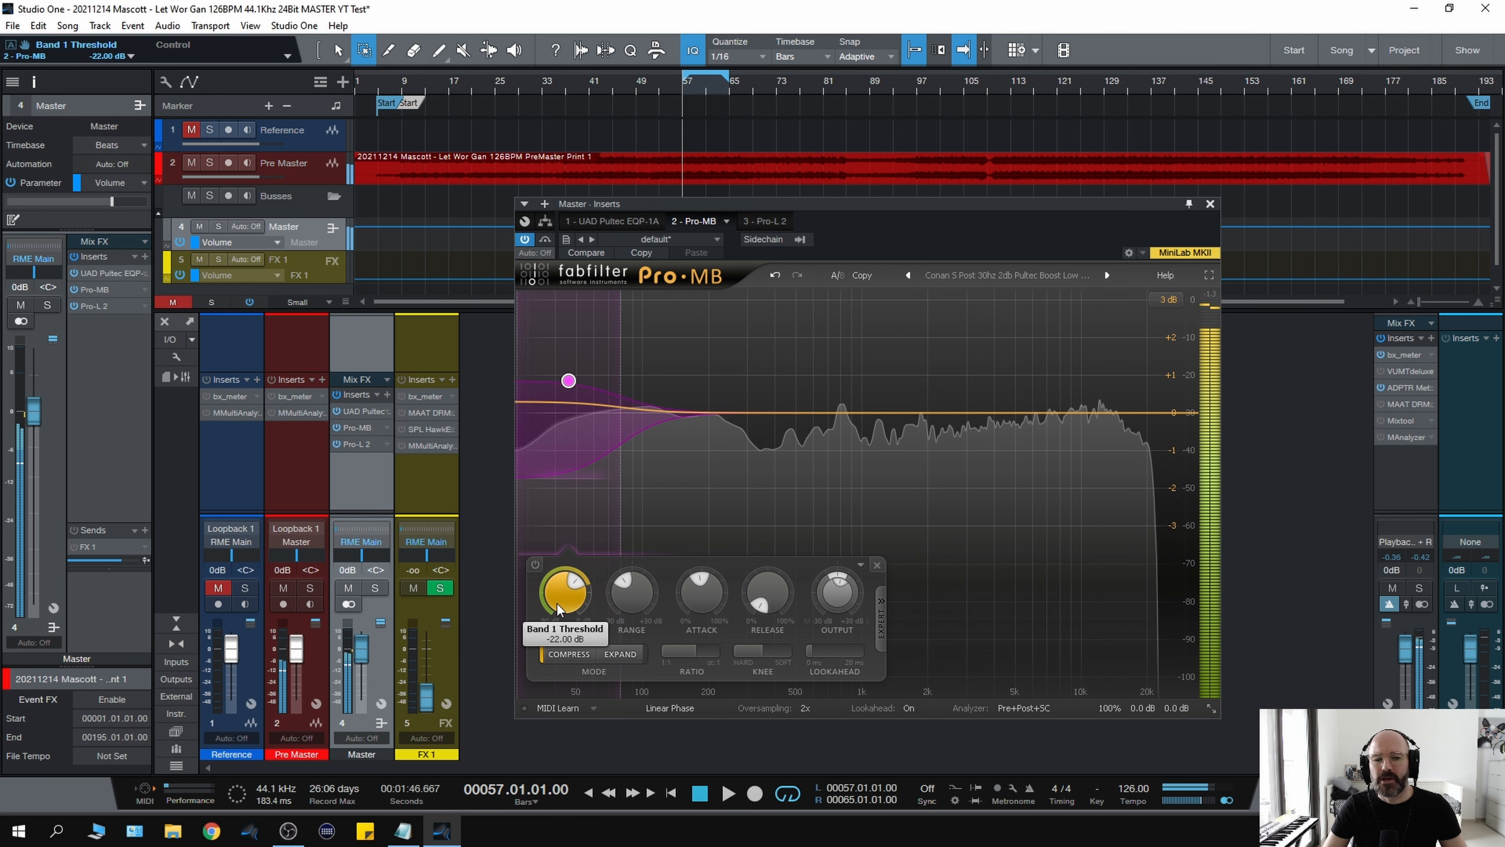
{"action": "key", "text": "space"}
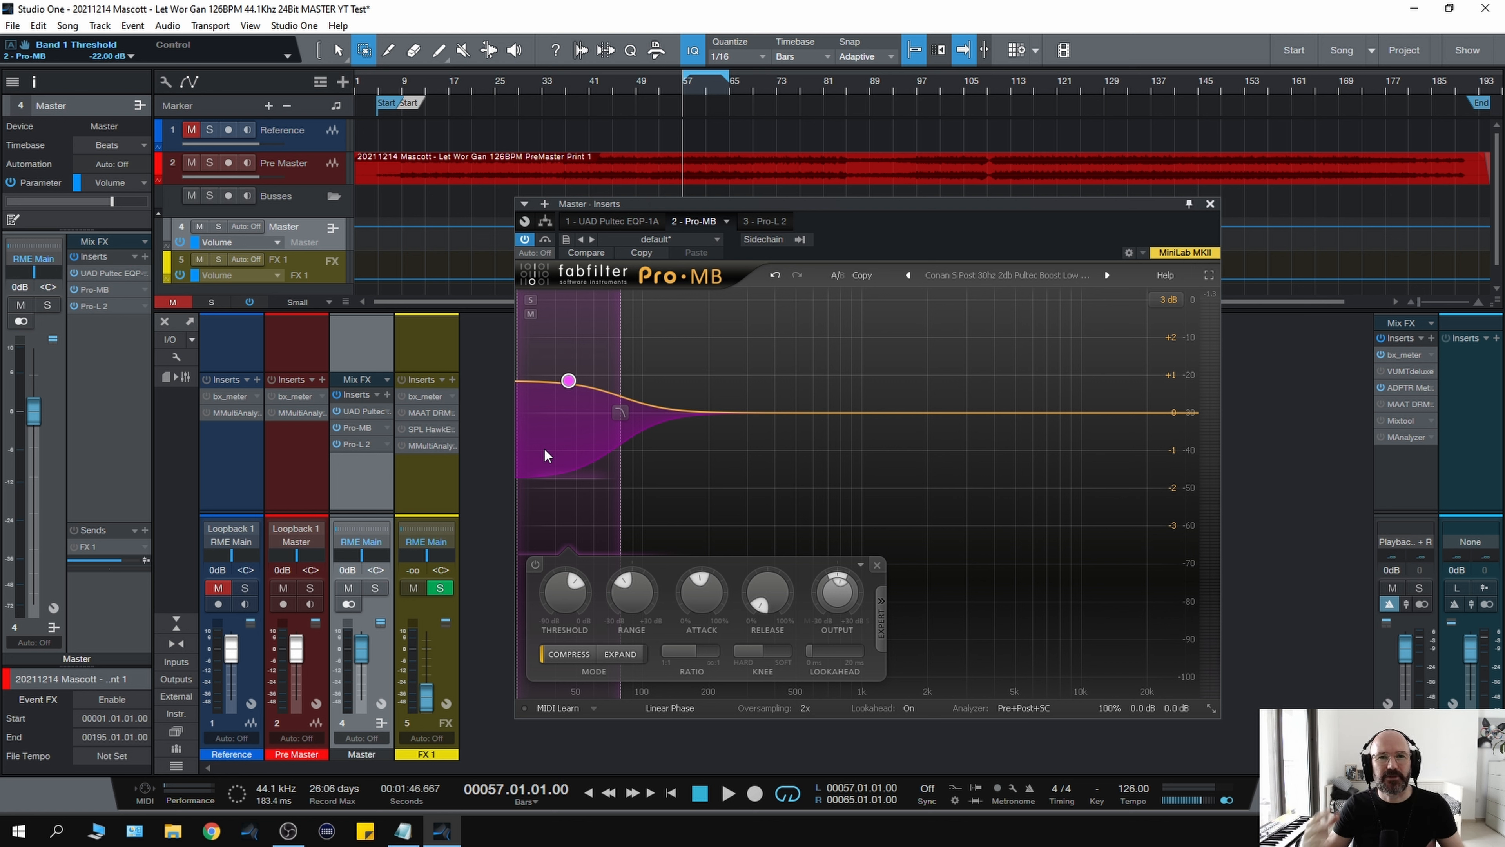
- Play the loop and lower the Band 1 high crossover to about 77 Hz
{"action": "key", "text": "space"}
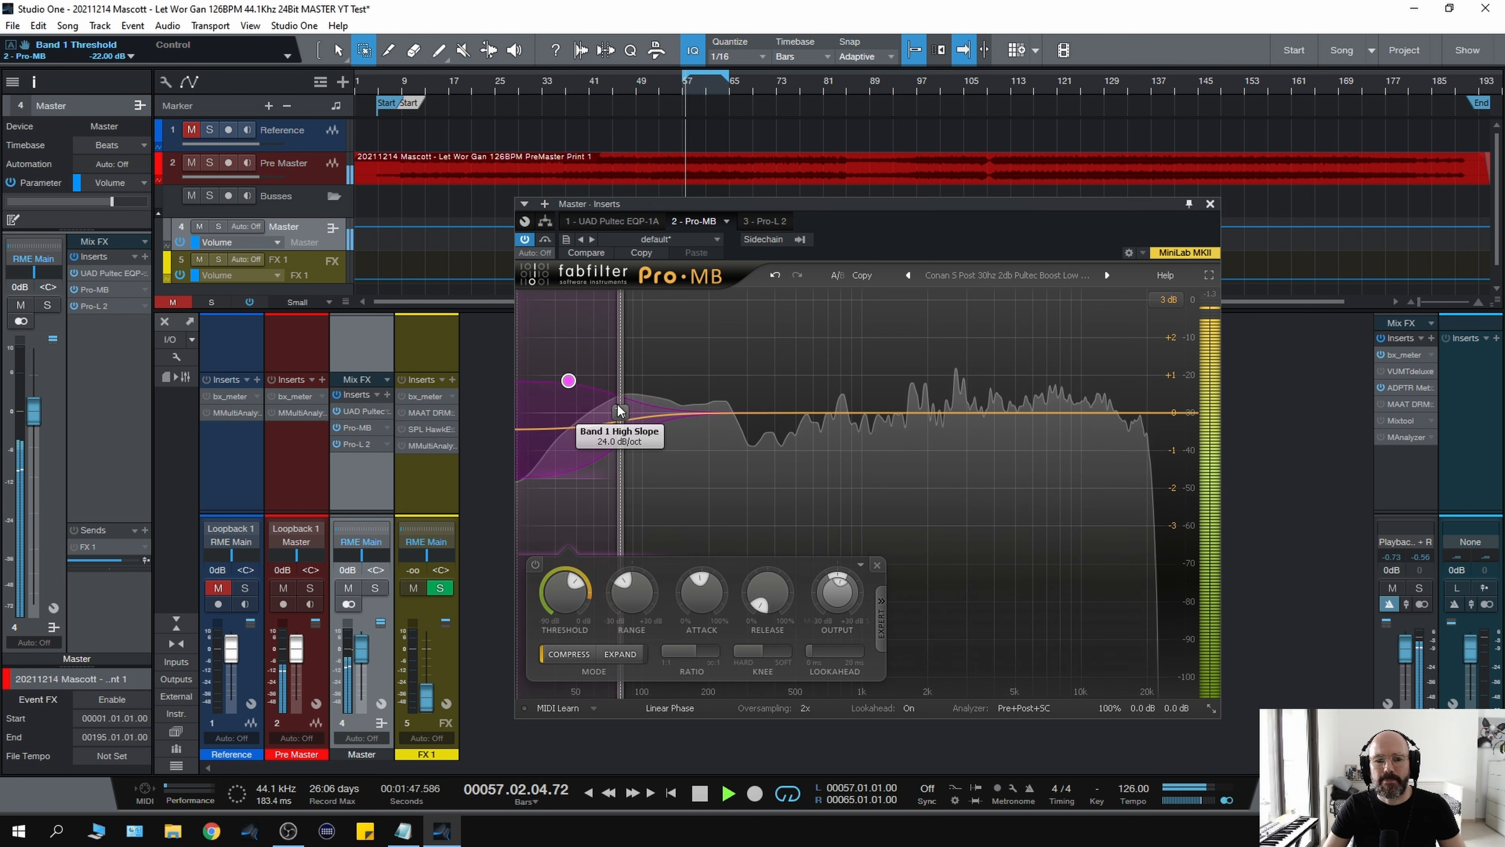
{"action": "key", "text": "space"}
{"action": "scroll", "coordinate": [622, 376], "scroll_direction": "down", "scroll_amount": 3}
{"action": "scroll", "coordinate": [620, 378], "scroll_direction": "up", "scroll_amount": 2}
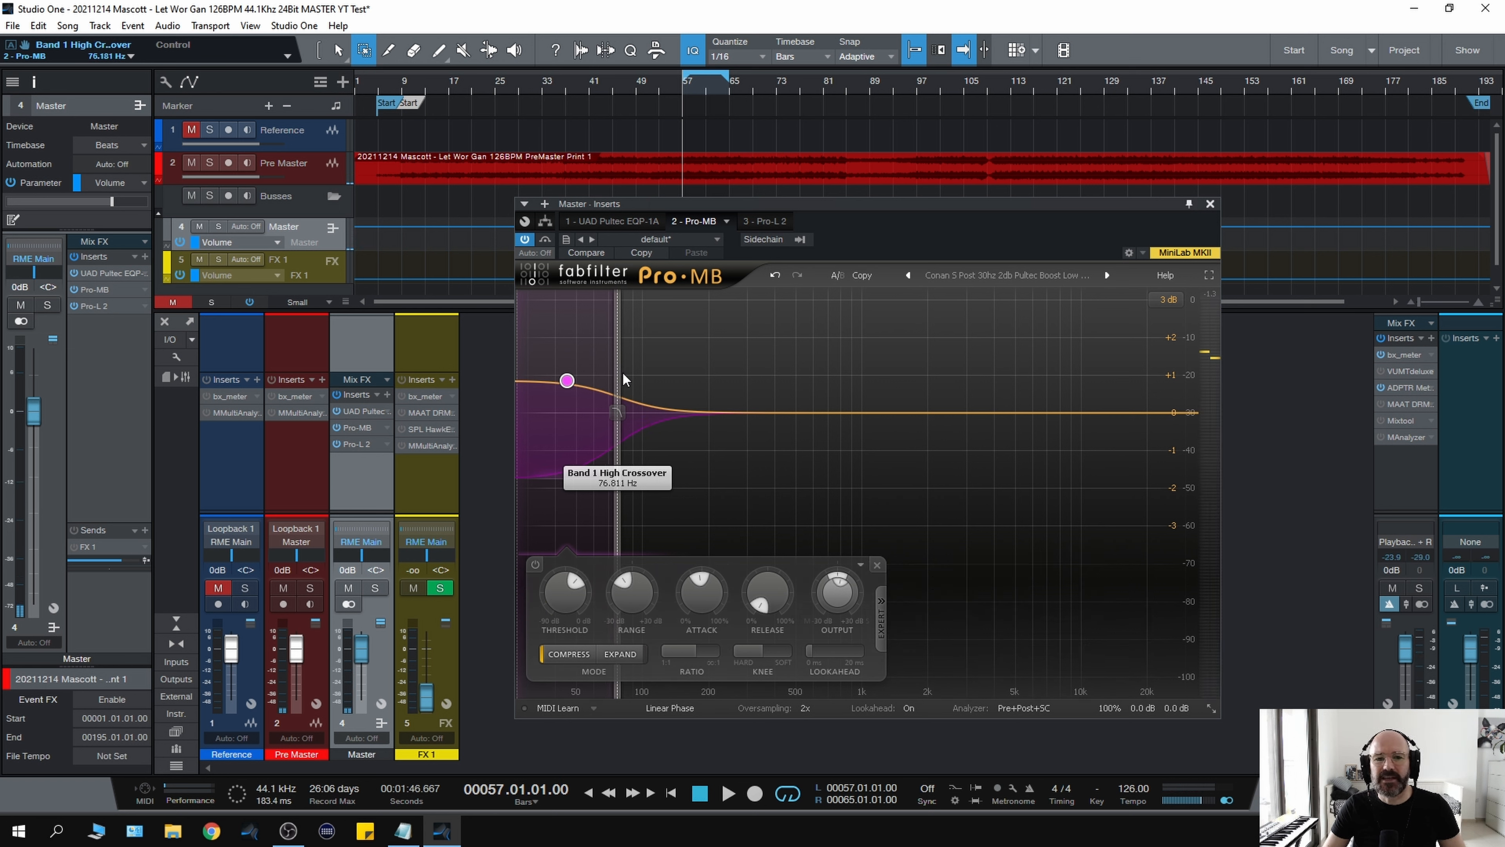
- Compare the Master channel during playback with the Pro-MB bypassed and active
{"action": "key", "text": "space"}
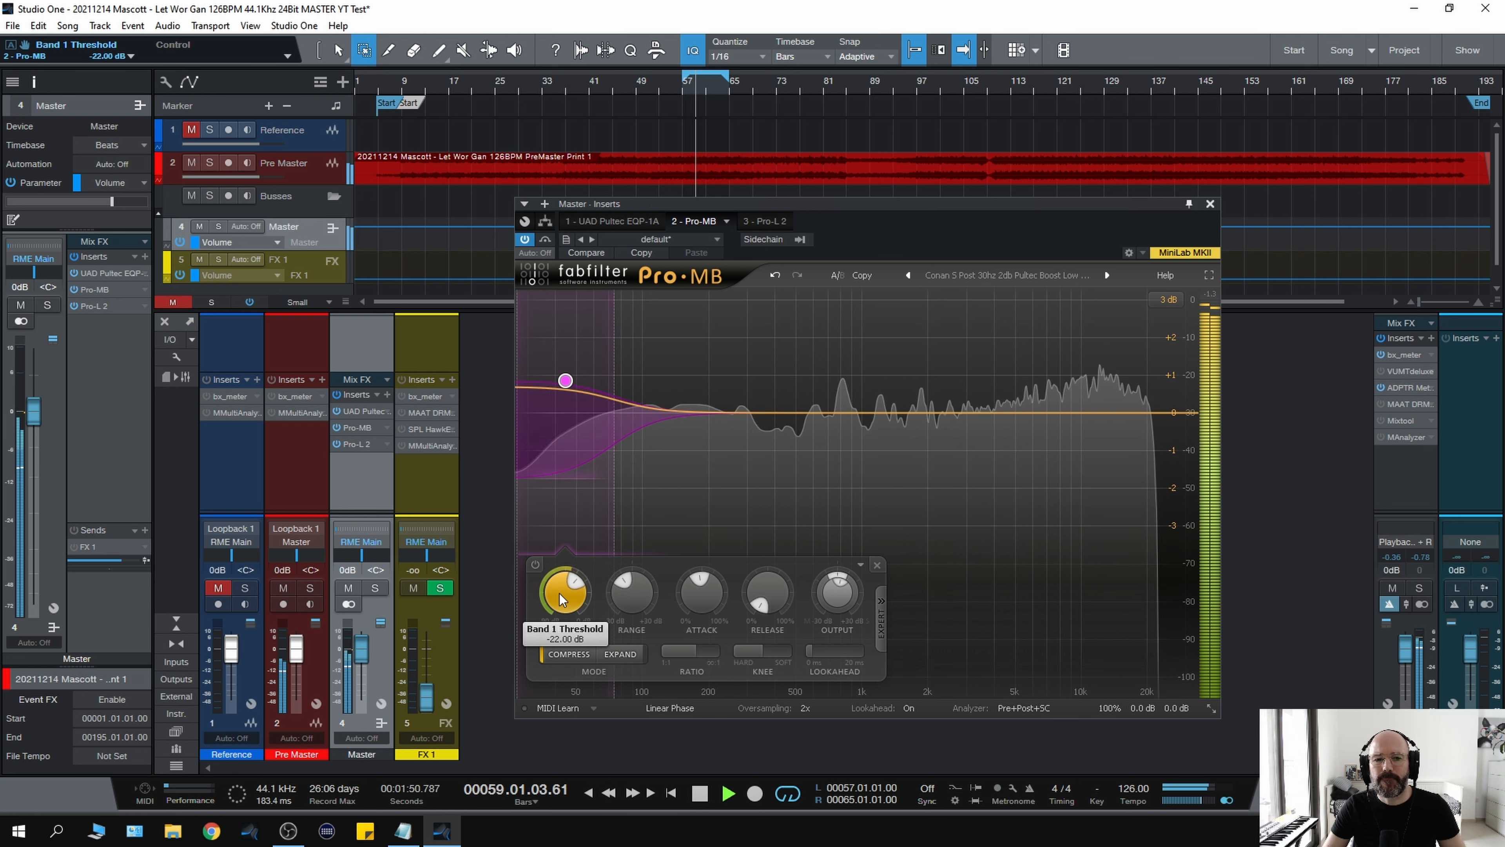
{"action": "left_click", "coordinate": [336, 427]}
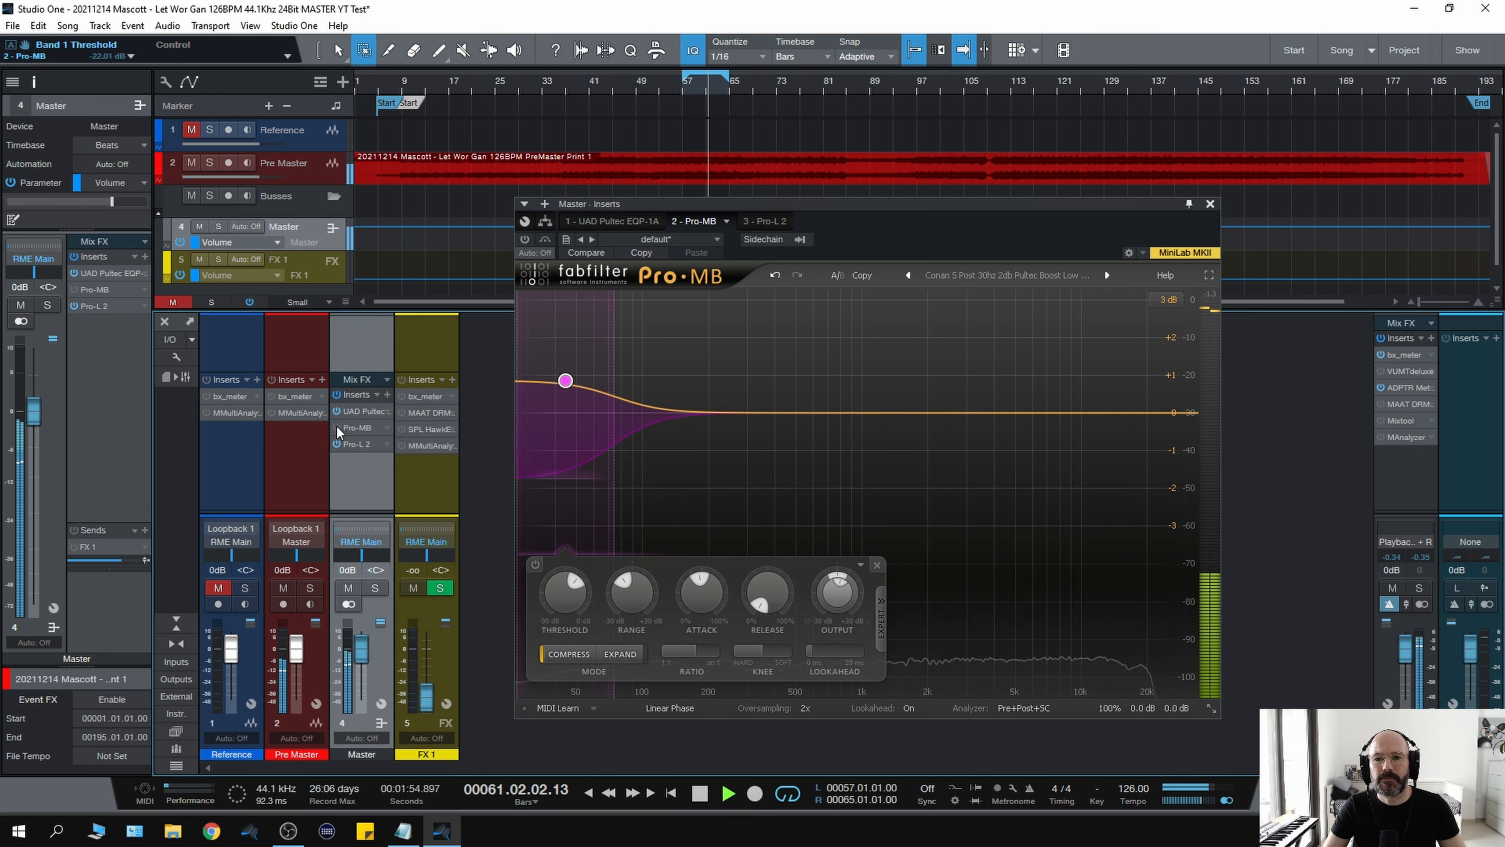
{"action": "left_click", "coordinate": [337, 428]}
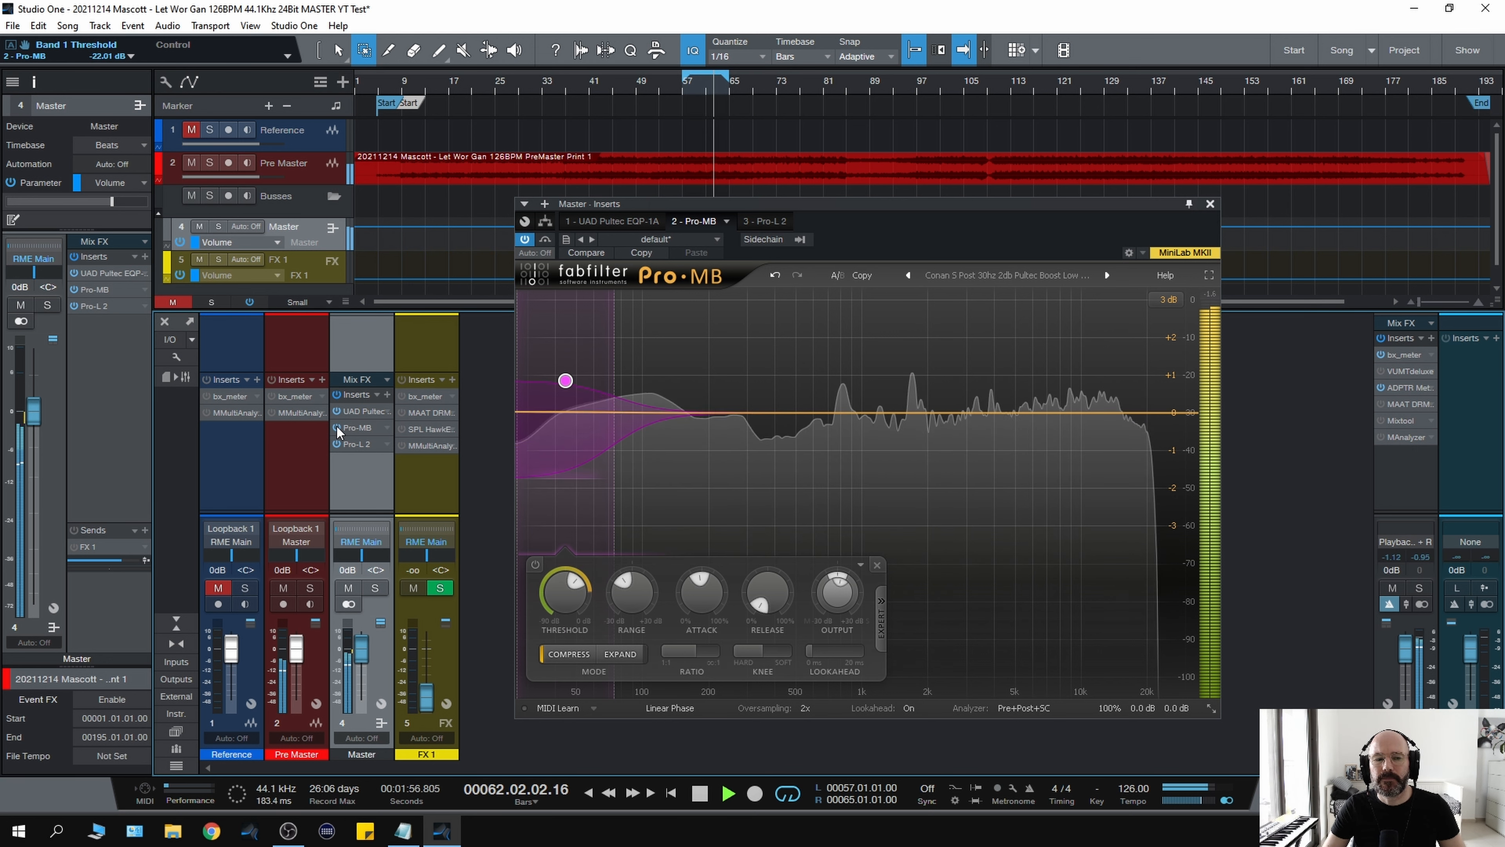
{"action": "key", "text": "space"}
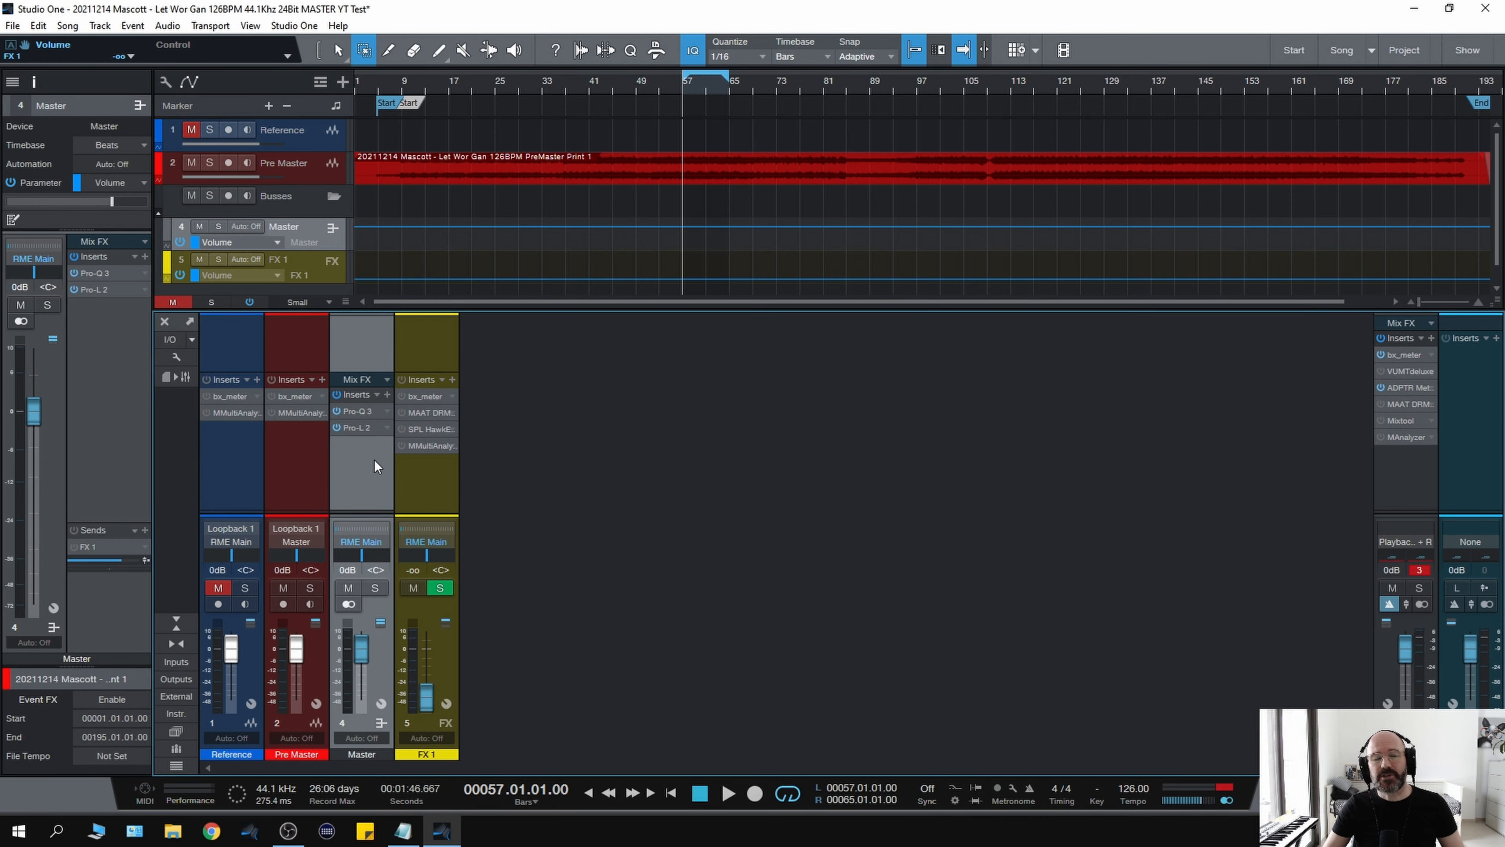
- Open the Pro-Q 3 on the Master channel and add a 30 dB/oct low cut at about 21 Hz
{"action": "left_click", "coordinate": [355, 411]}
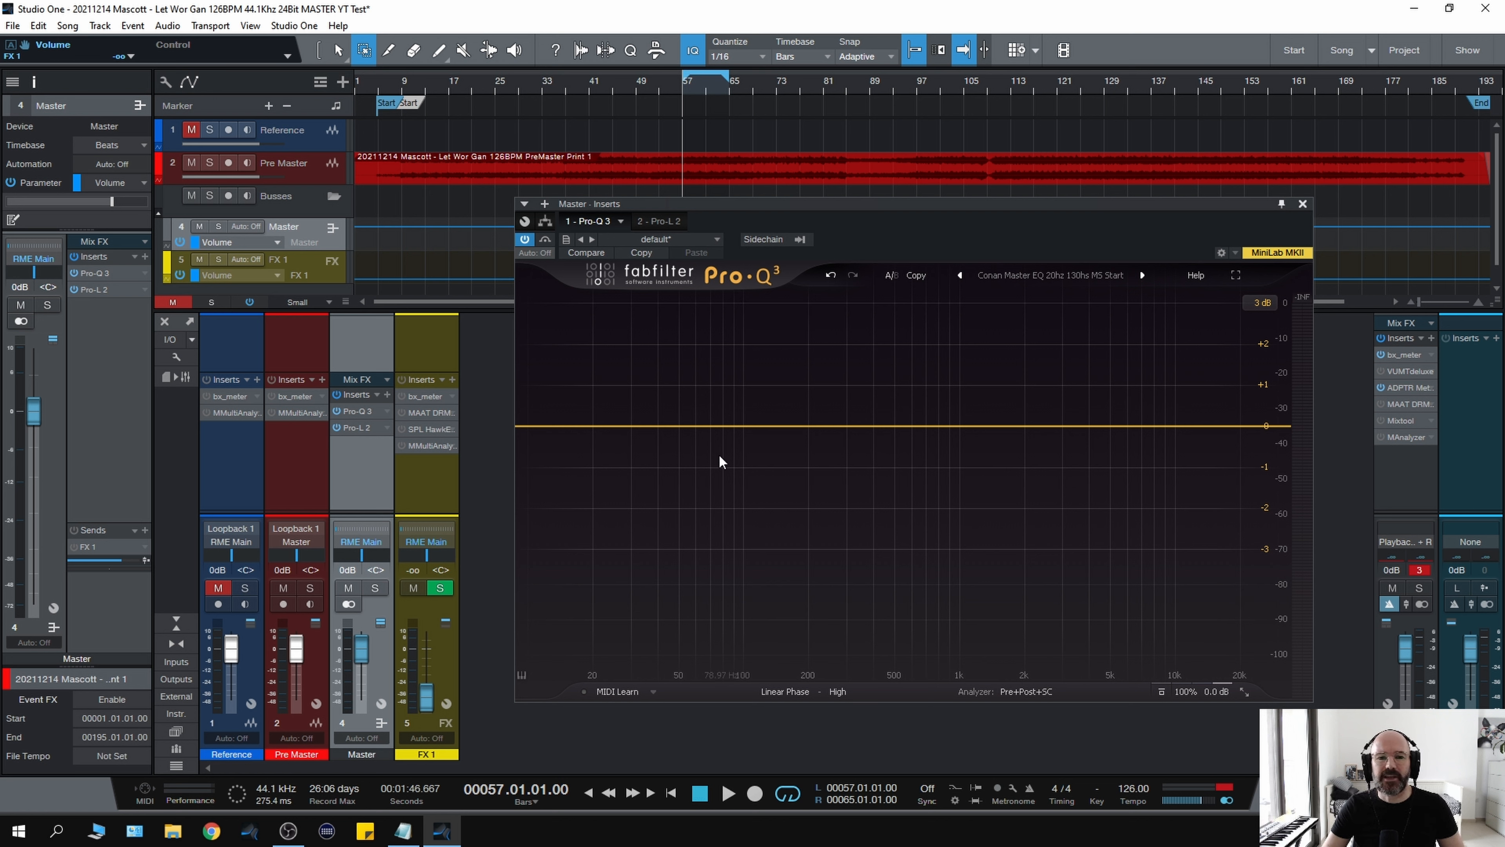
{"action": "left_click", "coordinate": [578, 429]}
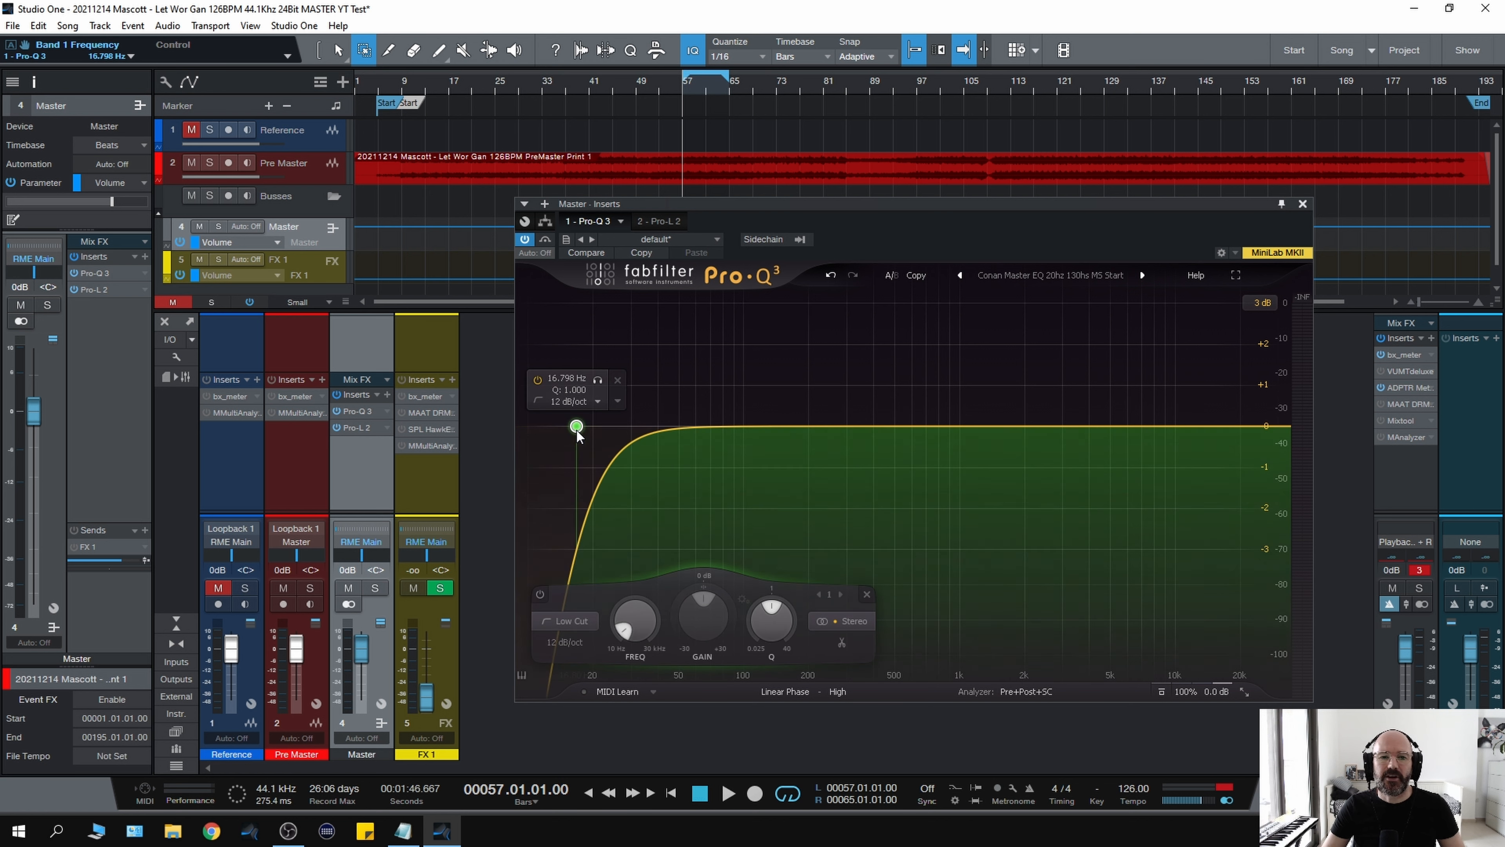
{"action": "scroll", "coordinate": [578, 430], "scroll_direction": "up", "scroll_amount": 3}
{"action": "left_click_drag", "start_coordinate": [577, 428], "coordinate": [601, 431]}
{"action": "key", "text": "space"}
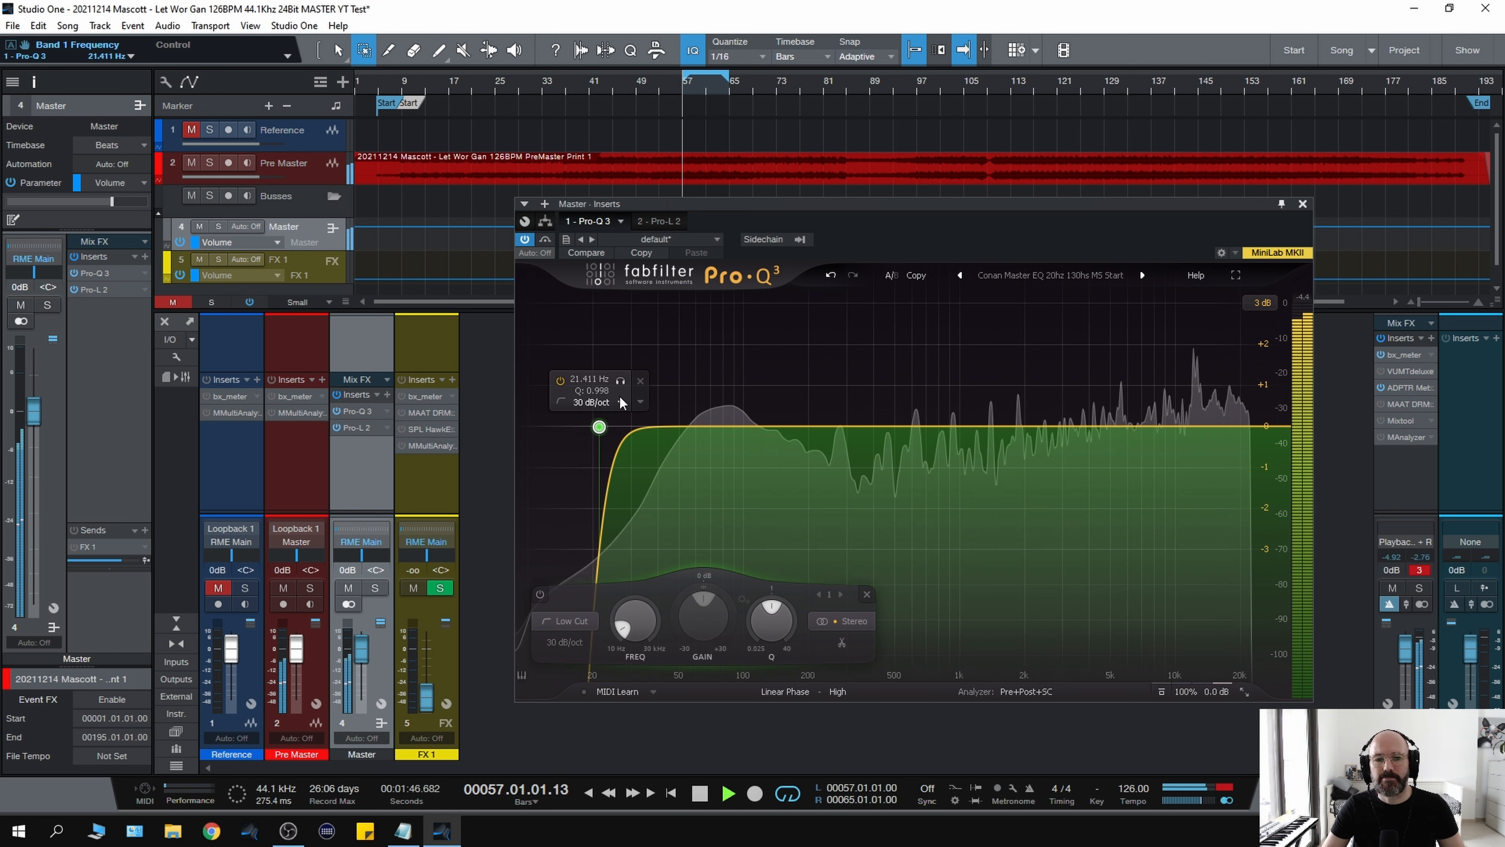
- Solo the low cut briefly to hear the removed lows and set its frequency to about 22.5 Hz during playback
{"action": "left_click", "coordinate": [625, 381]}
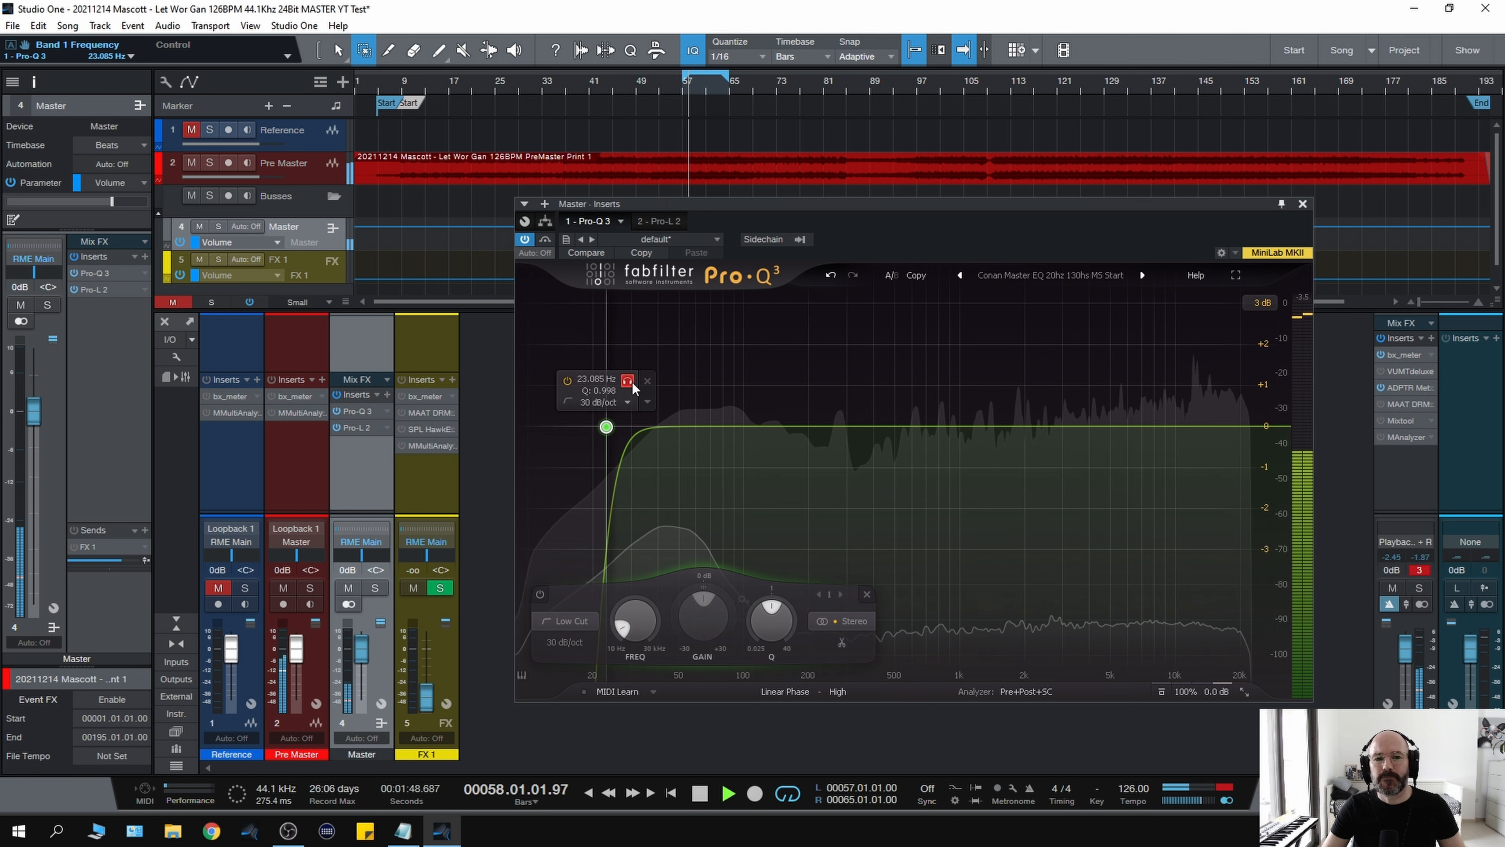
{"action": "left_click", "coordinate": [626, 381]}
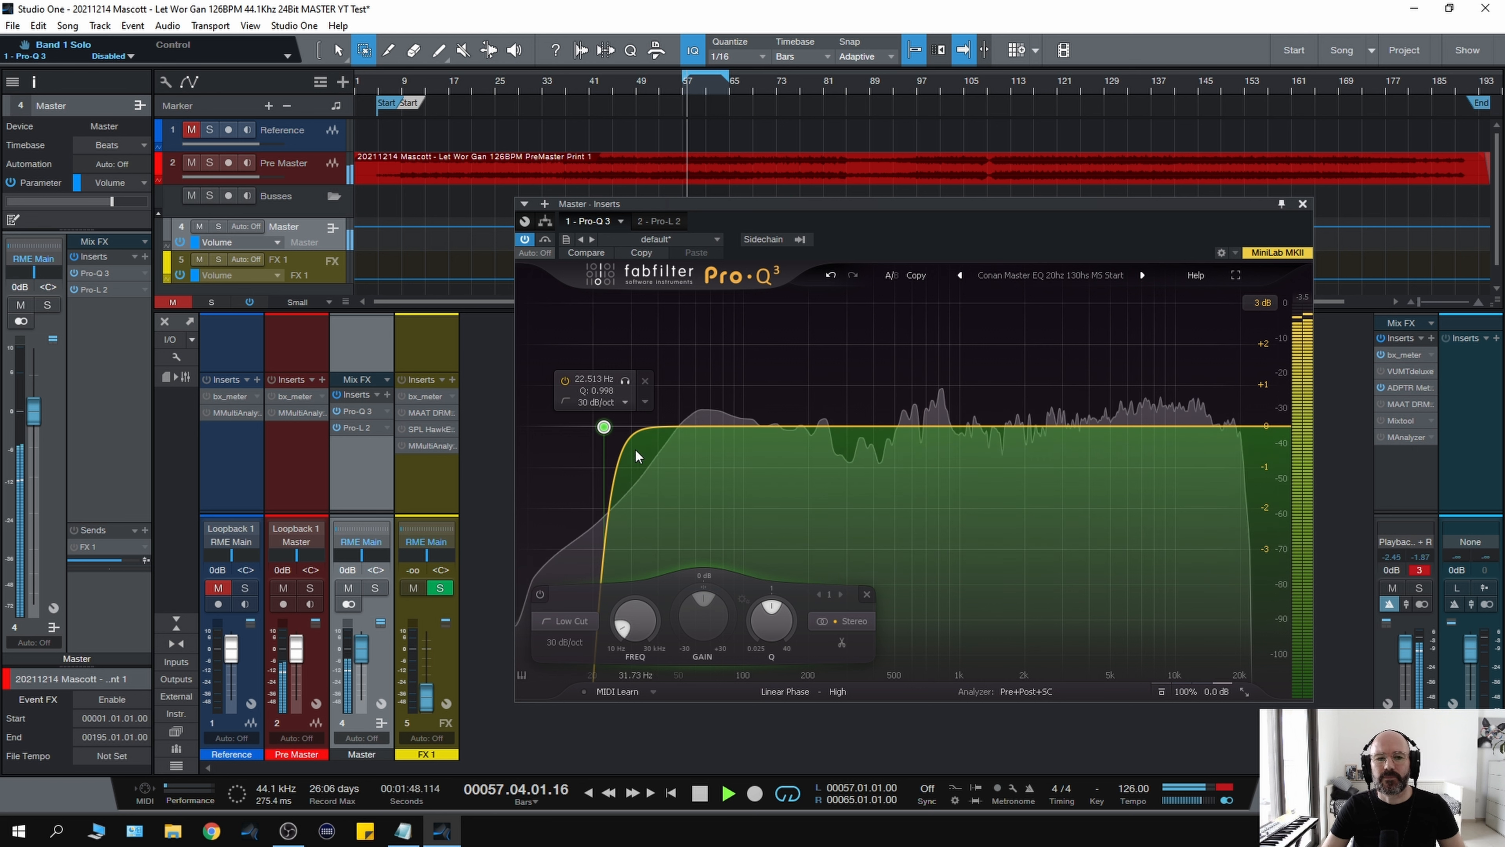
{"action": "key", "text": "space"}
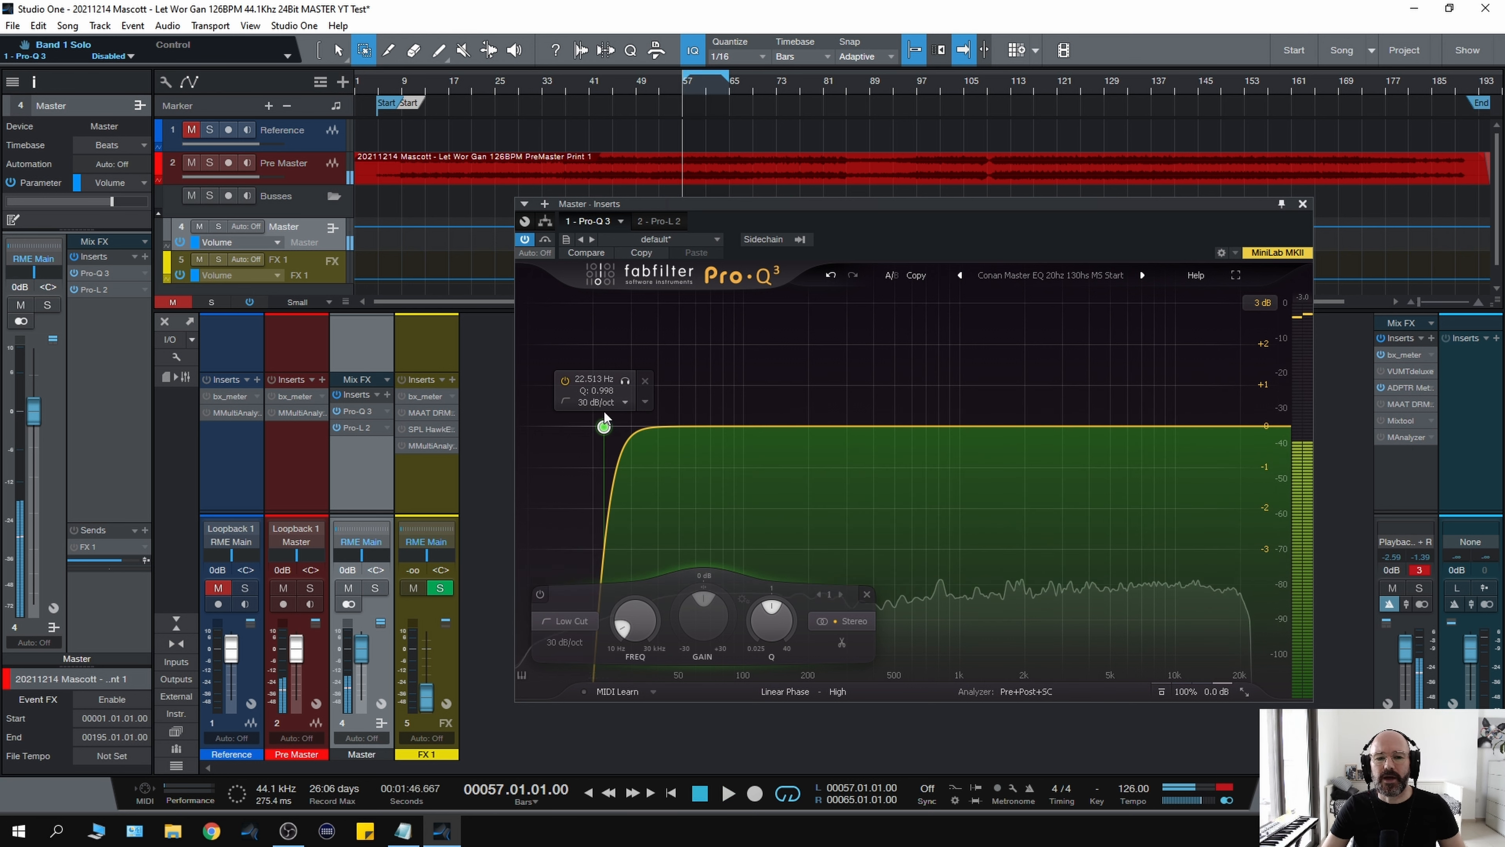
{"action": "key", "text": "space"}
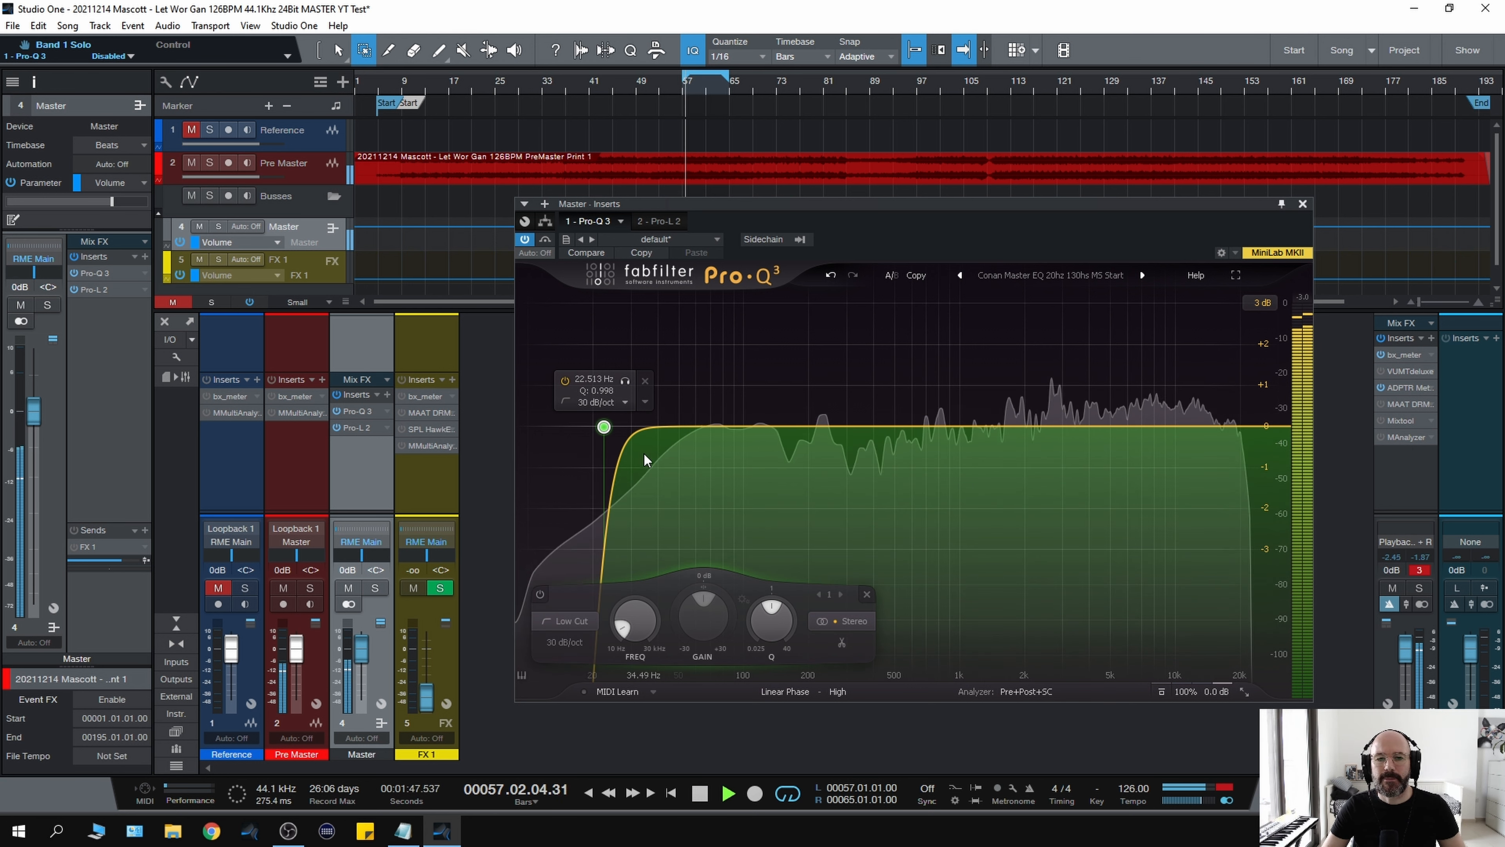
{"action": "key", "text": "space"}
- Add a second Pro-Q 3 band as a Low Shelf and set it to about 61 Hz with a +0.73 dB boost
{"action": "left_click", "coordinate": [727, 427]}
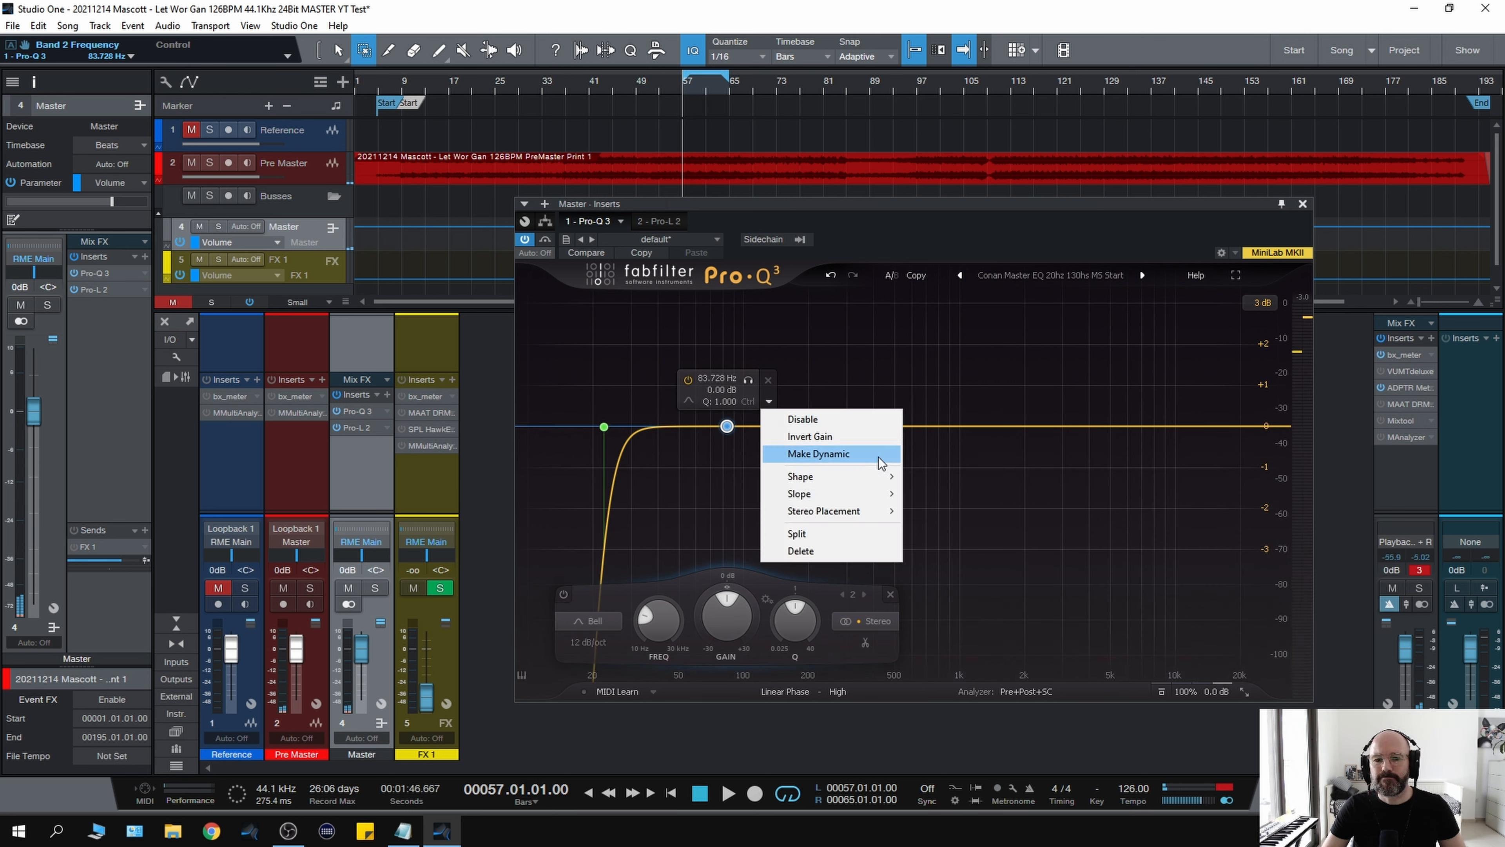
{"action": "mouse_move", "coordinate": [877, 480]}
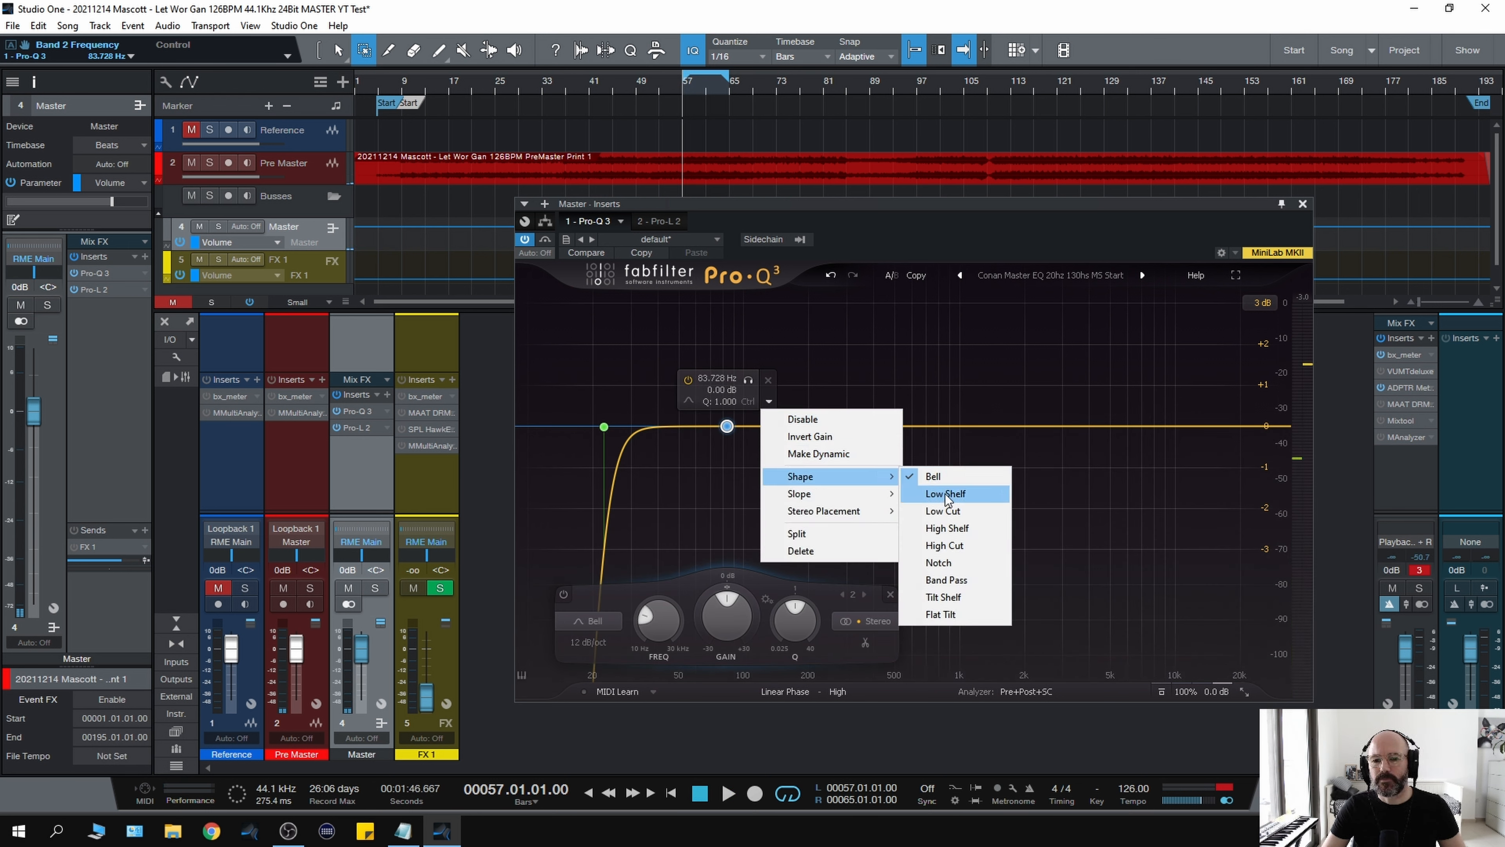
{"action": "left_click", "coordinate": [946, 496]}
{"action": "left_click_drag", "start_coordinate": [728, 426], "coordinate": [697, 407]}
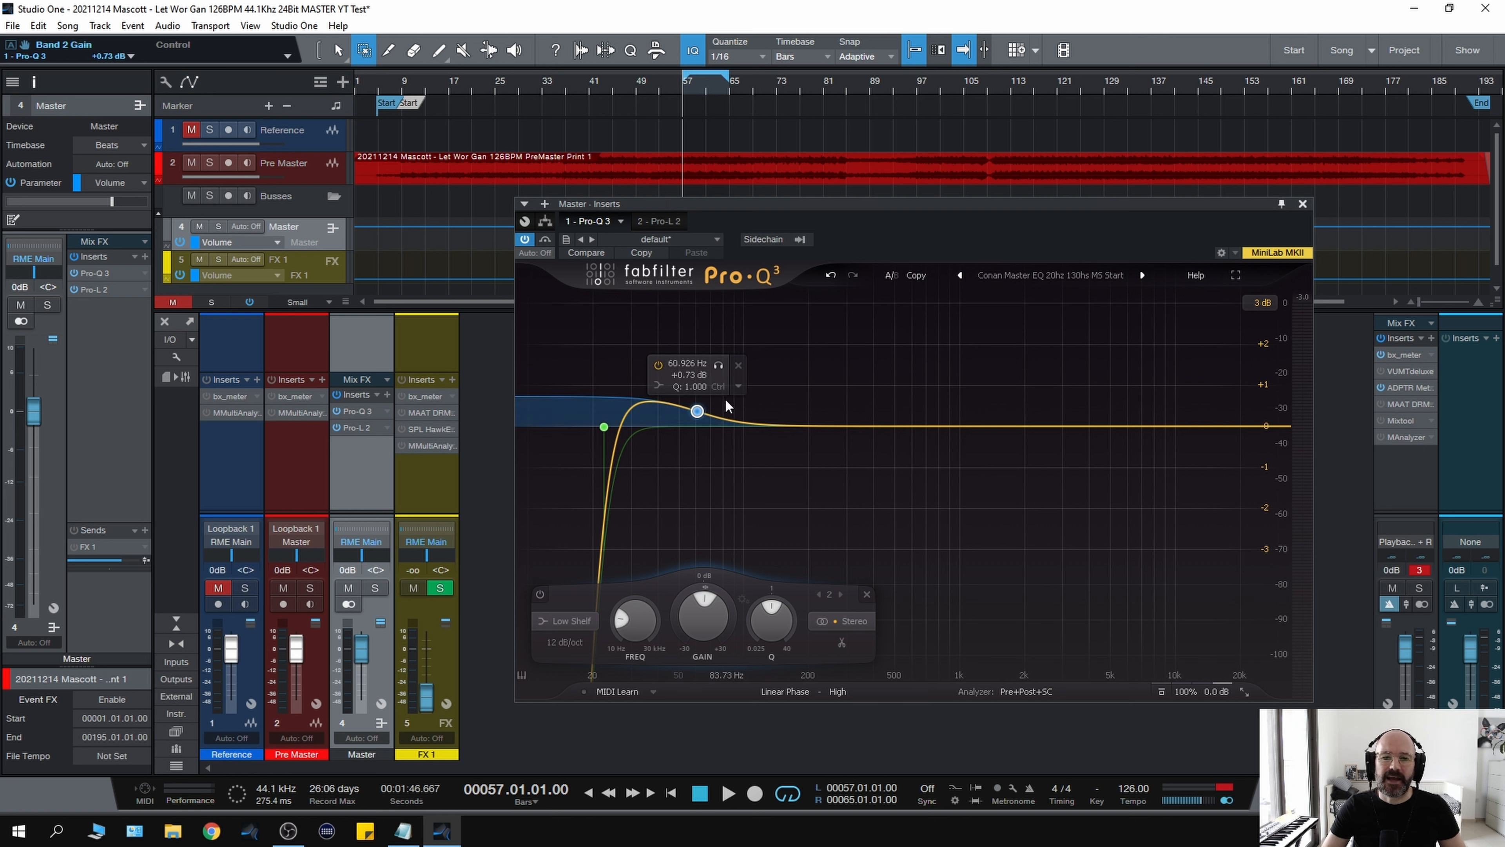
- Make the low shelf dynamic with an upward range and solo it during playback to tune it to about 68 Hz
{"action": "left_click", "coordinate": [739, 387]}
{"action": "left_click", "coordinate": [813, 450]}
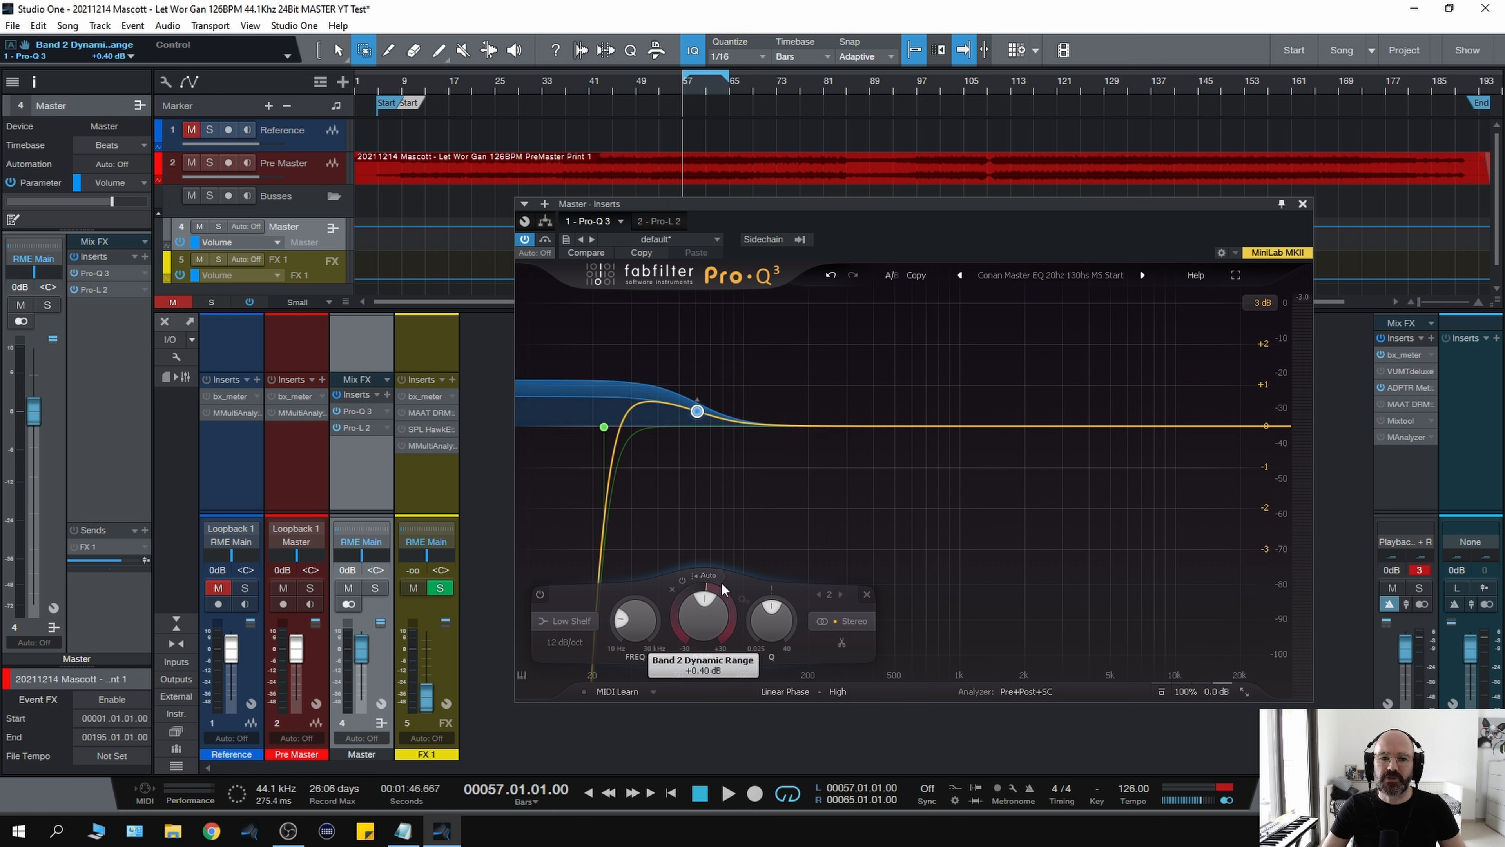
{"action": "key", "text": "space"}
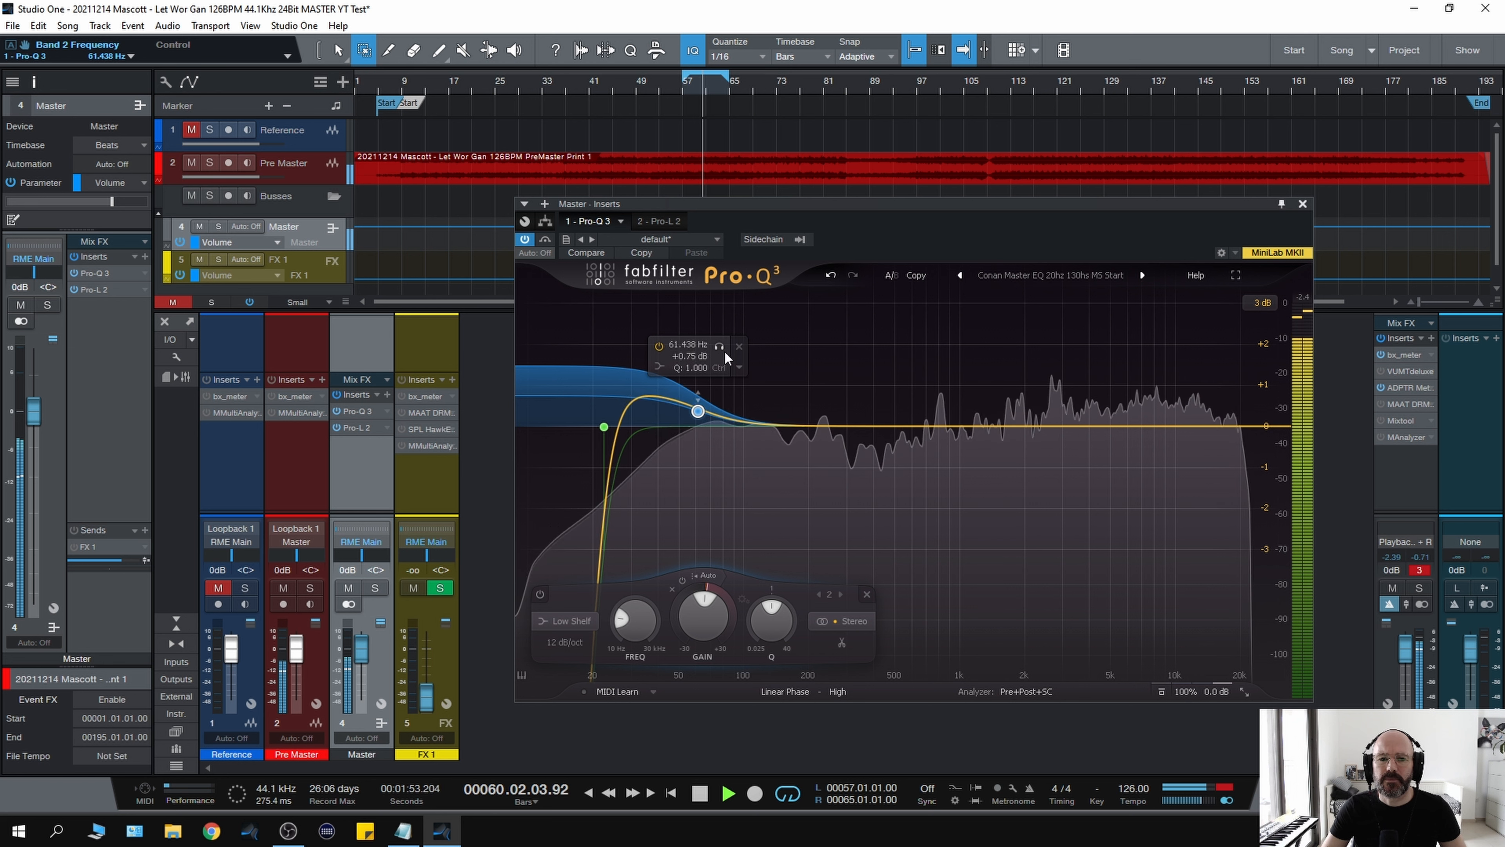
{"action": "left_click_drag", "start_coordinate": [724, 349], "coordinate": [739, 349]}
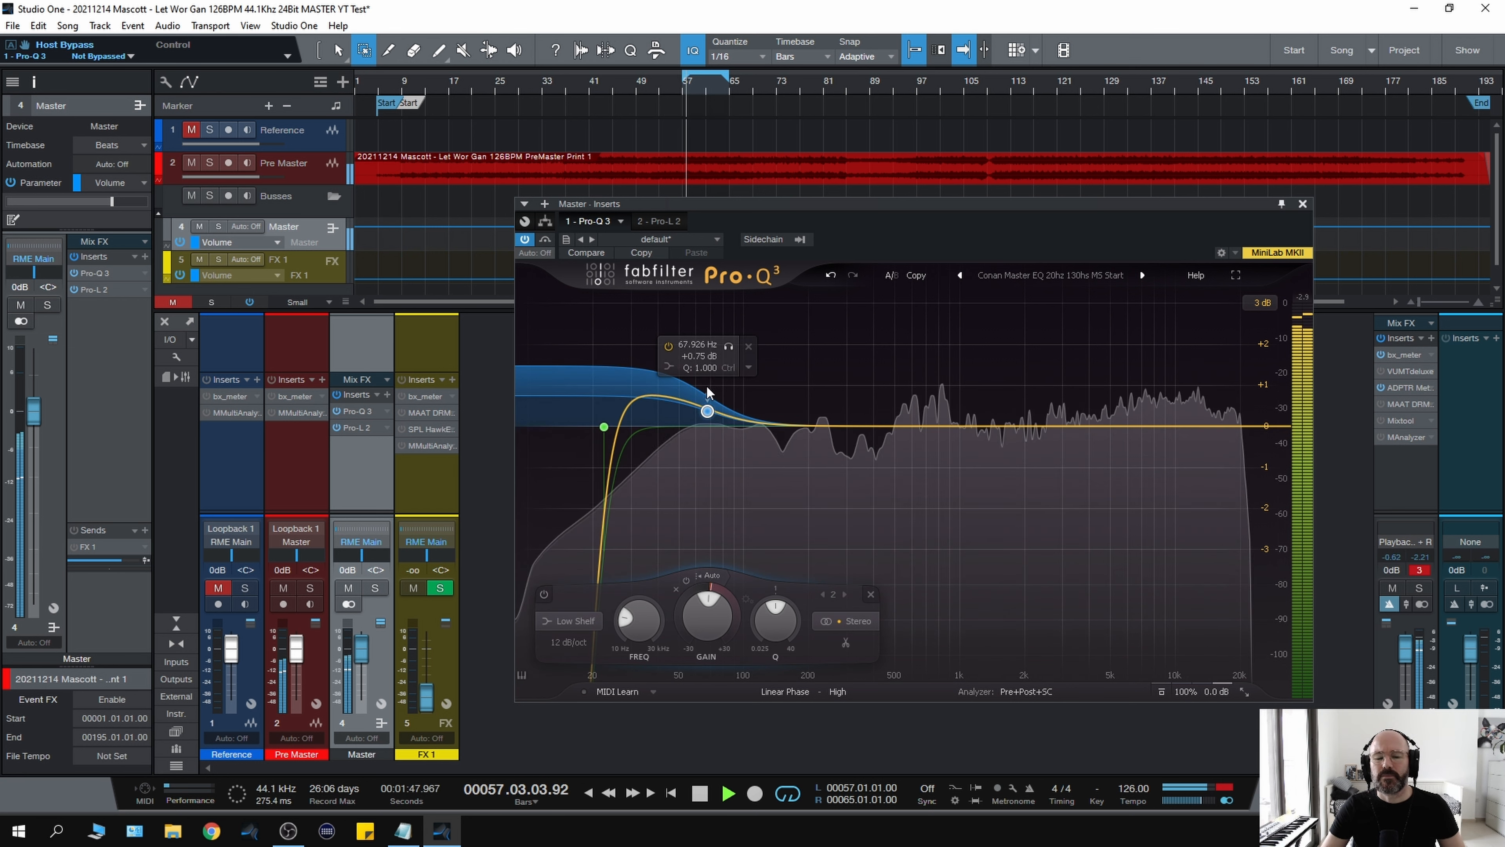
{"action": "key", "text": "space"}
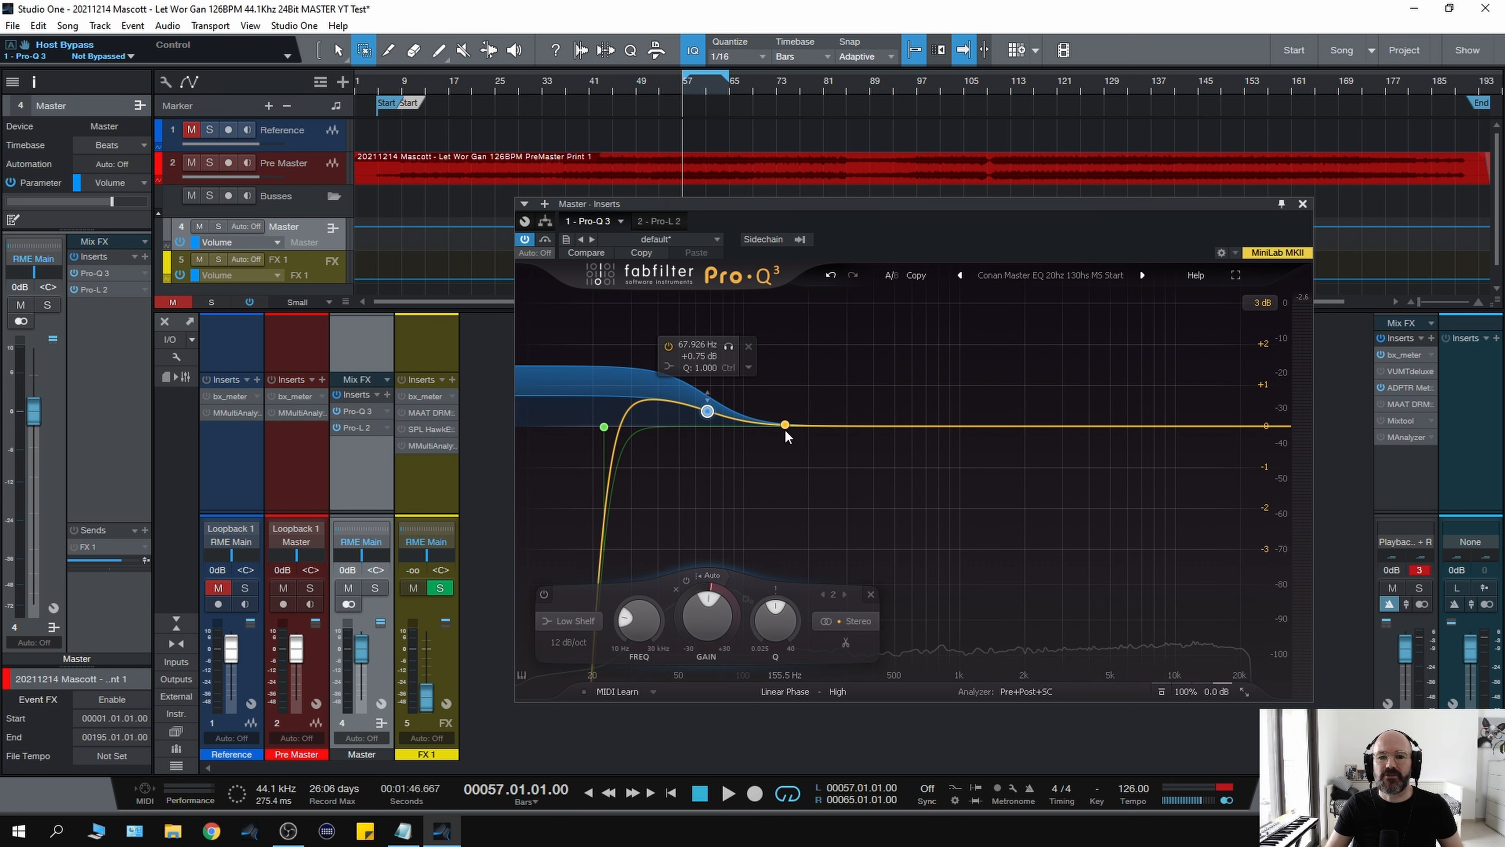
- Add a bell cut of about 0.19 dB just below 200 Hz and play the loop briefly
{"action": "left_click_drag", "start_coordinate": [796, 432], "coordinate": [800, 436]}
{"action": "key", "text": "space"}
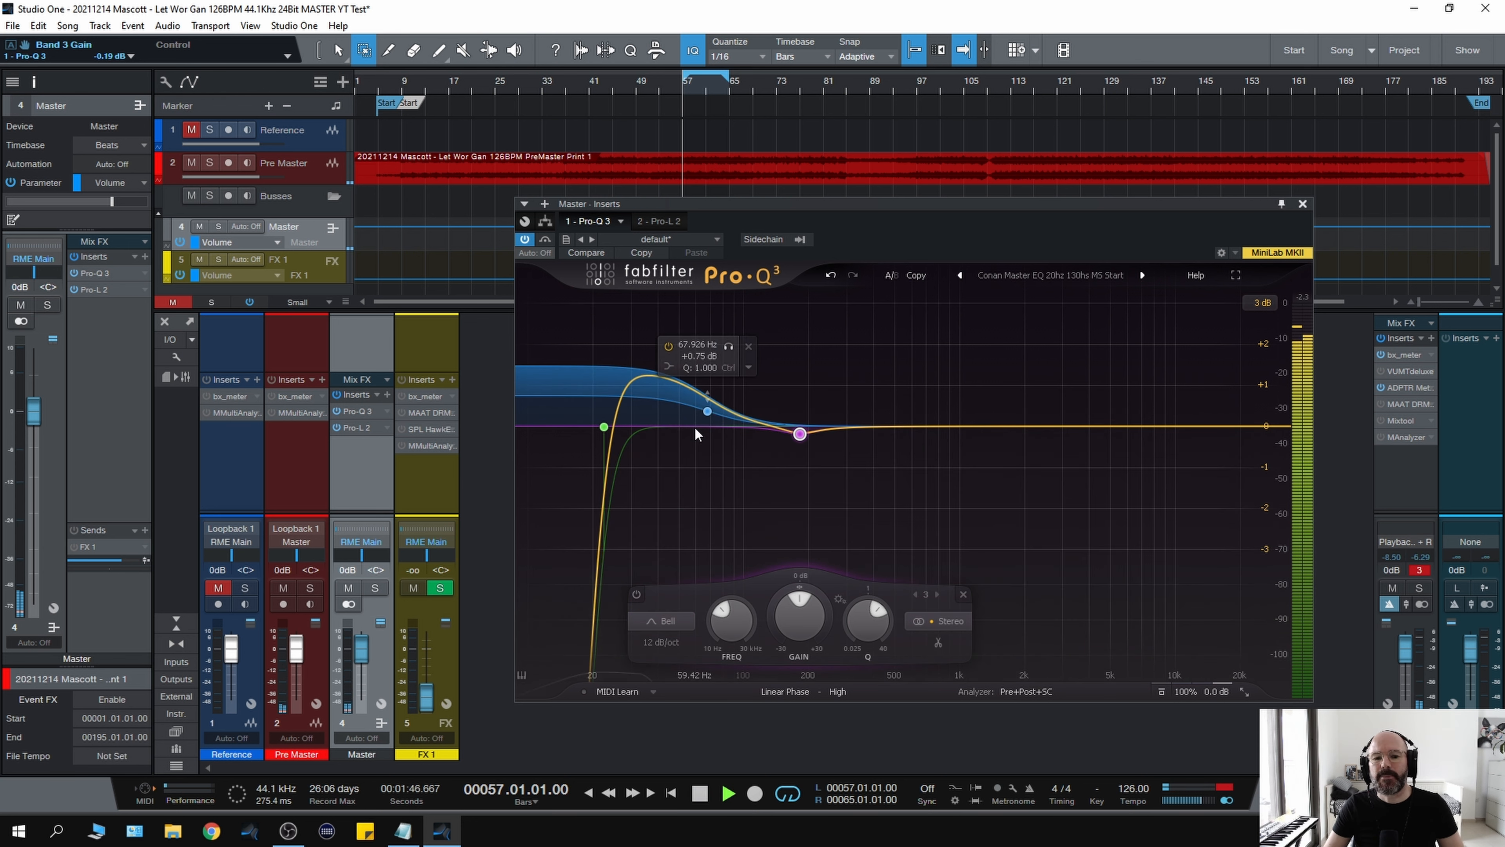
{"action": "key", "text": "space"}
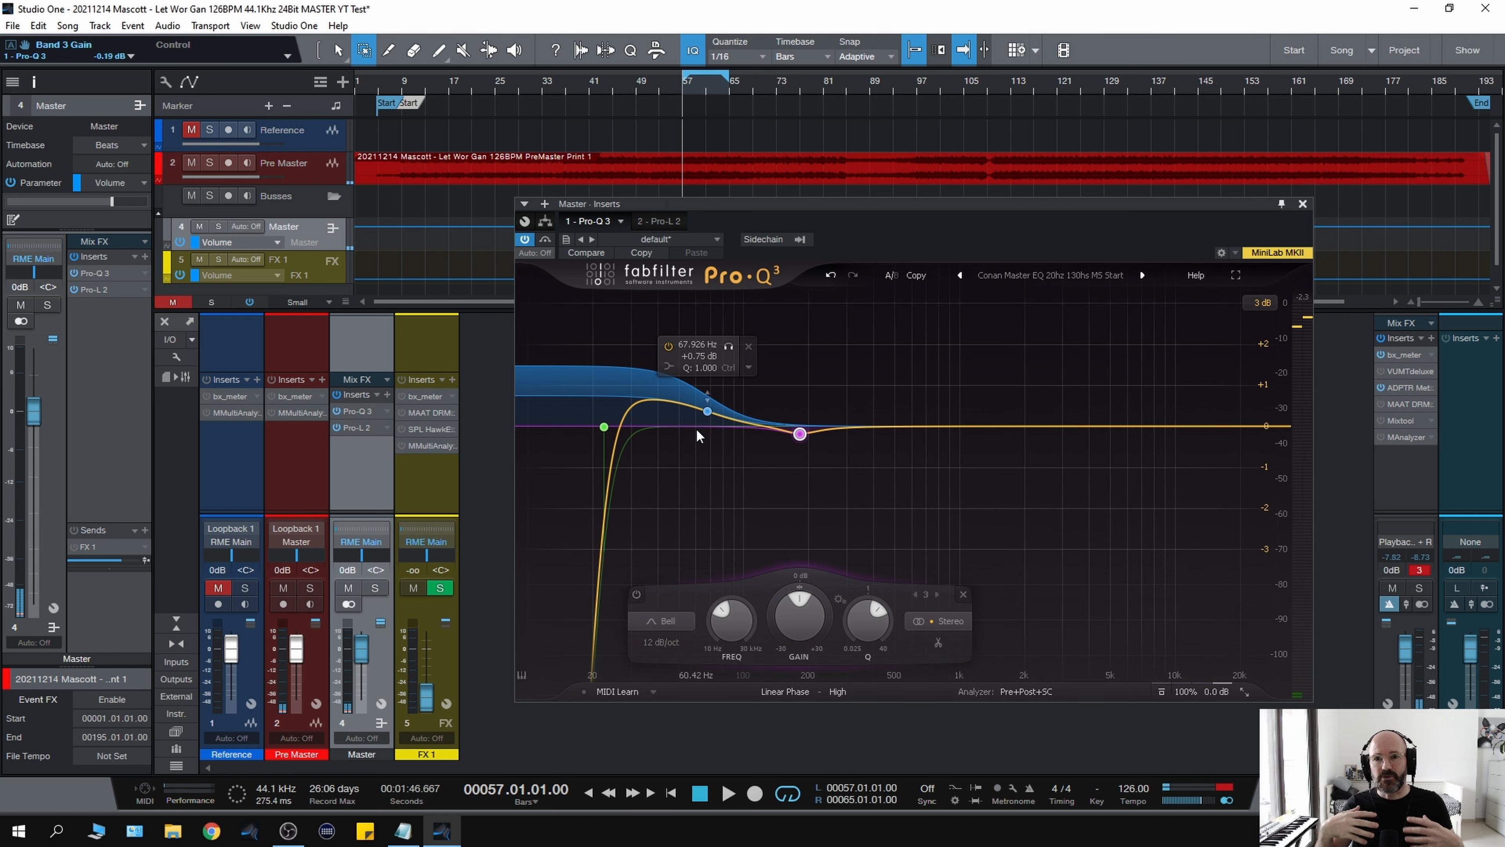
- Lower the dynamic low shelf's frequency to about 61 Hz, soloing the band during playback
{"action": "left_click_drag", "start_coordinate": [707, 411], "coordinate": [702, 409]}
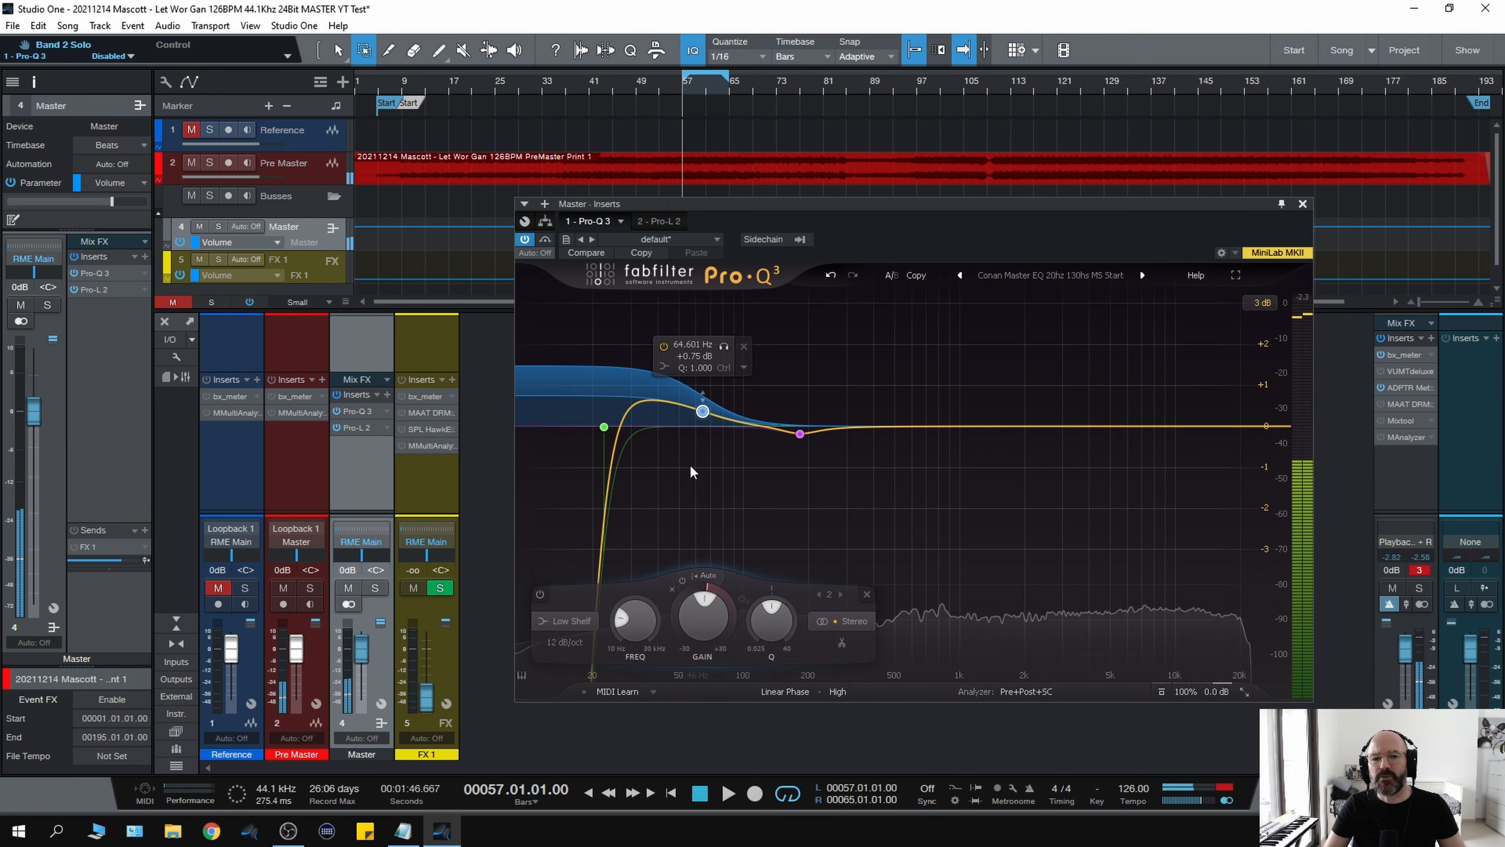
{"action": "key", "text": "space"}
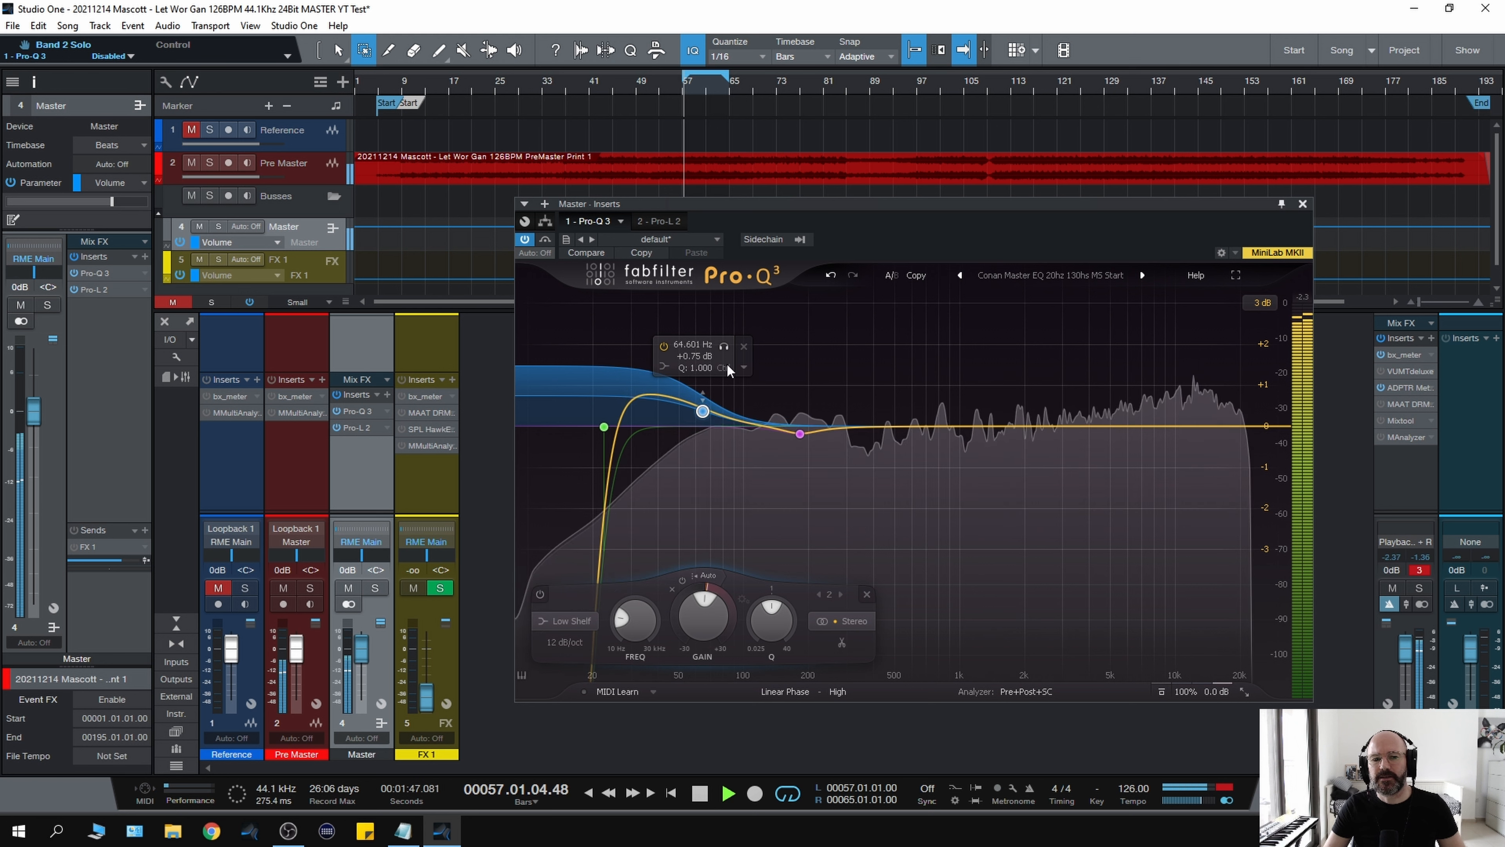
{"action": "left_click_drag", "start_coordinate": [728, 351], "coordinate": [725, 350]}
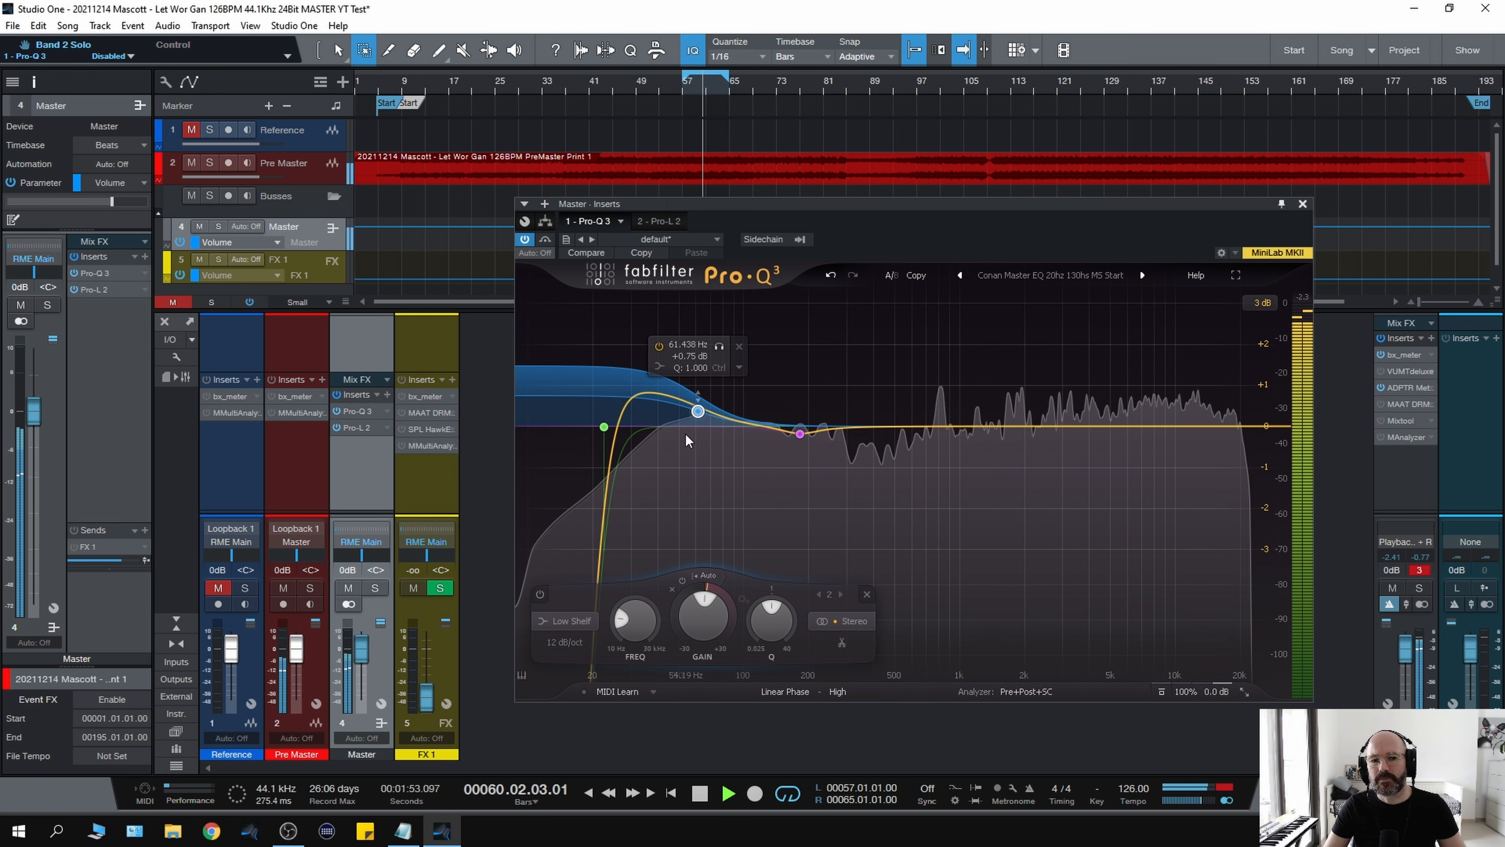
{"action": "key", "text": "space"}
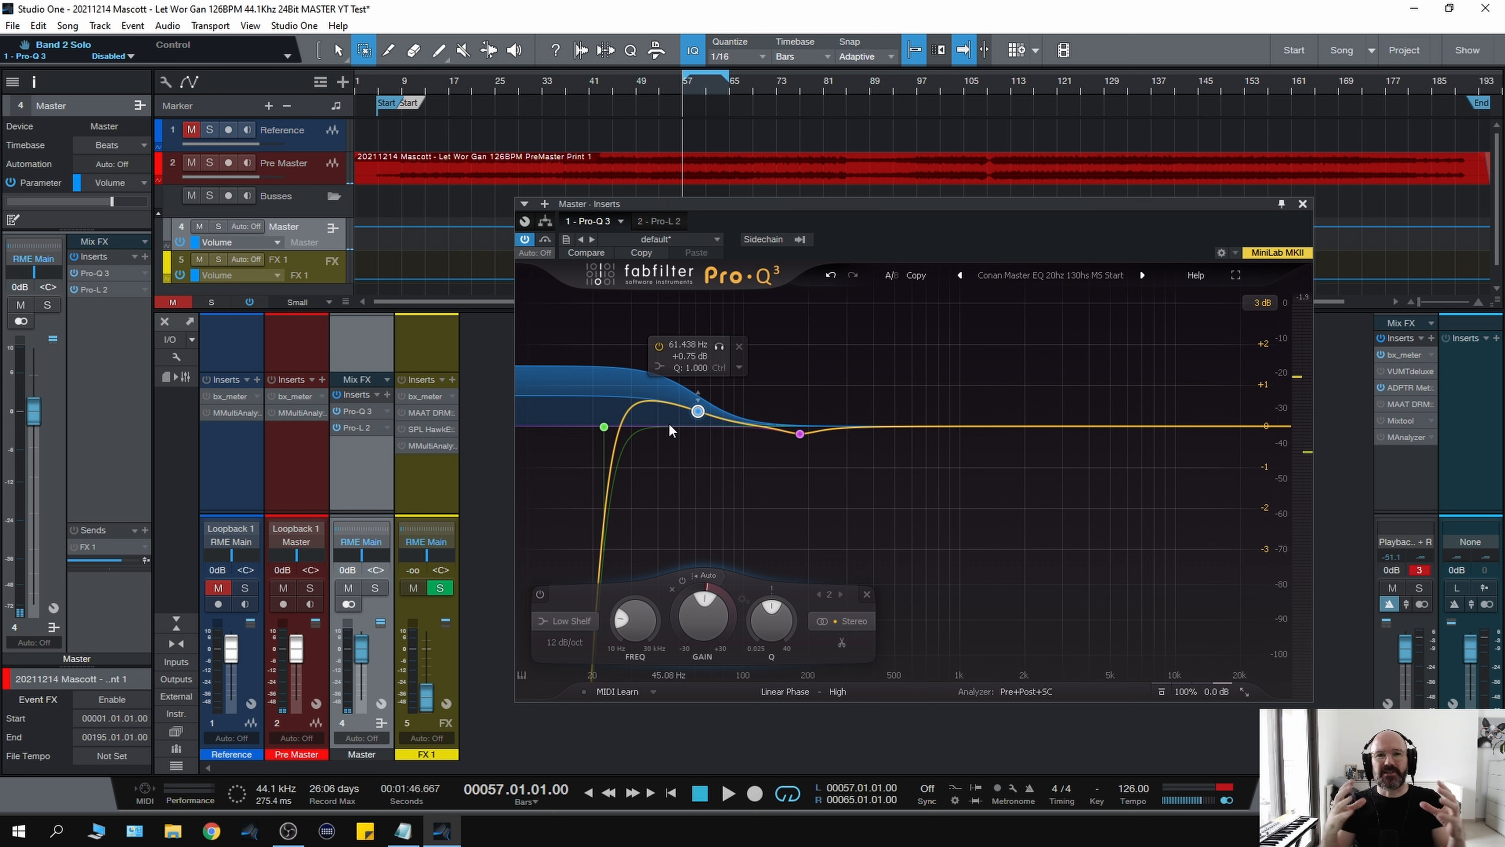
- Play the loop and compare the Master channel with the Pro-Q 3 active and bypassed
{"action": "key", "text": "space"}
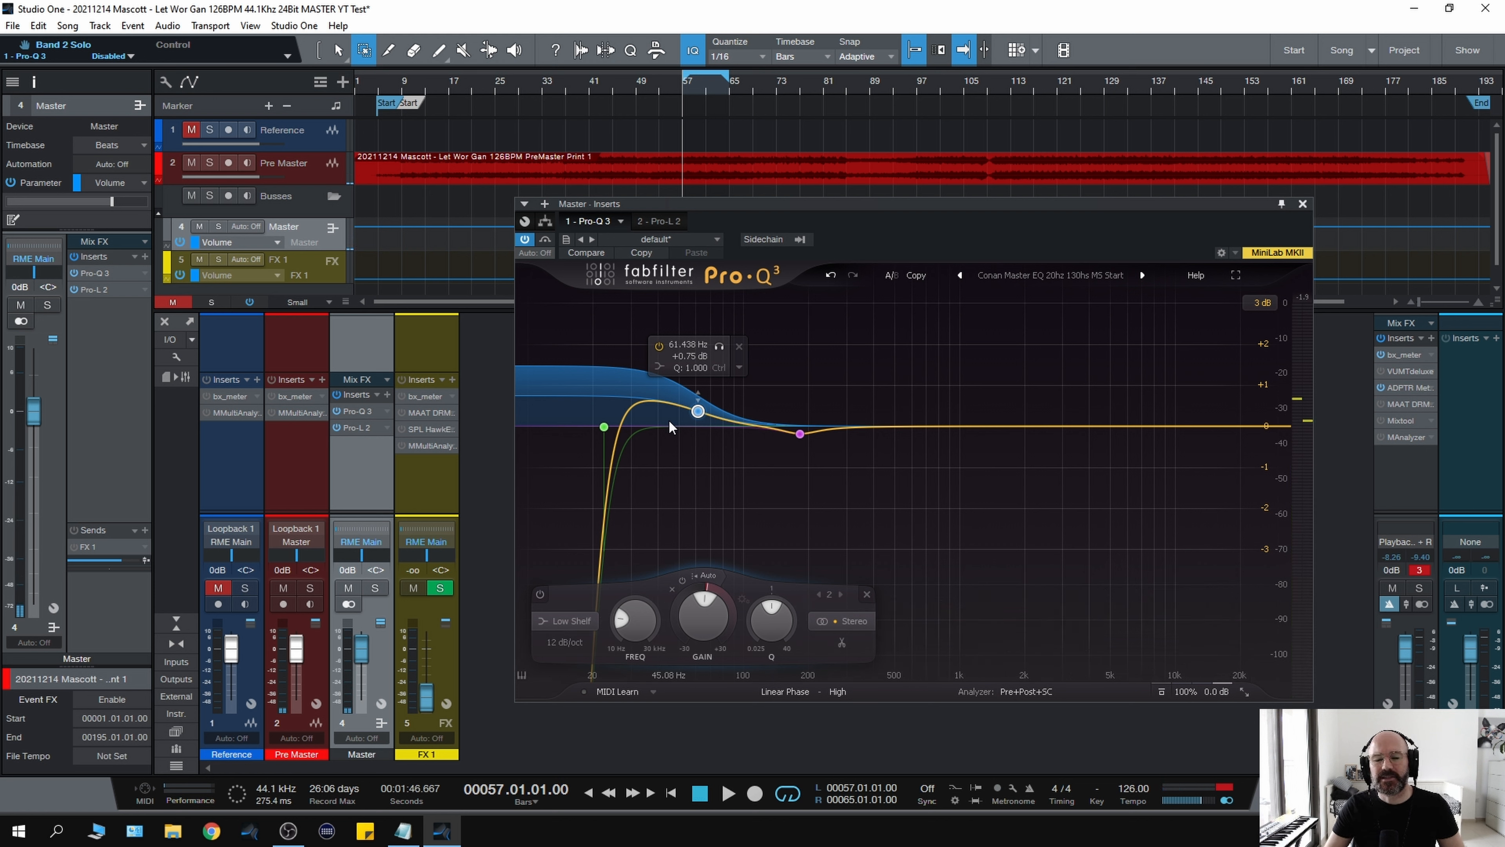
{"action": "key", "text": "space"}
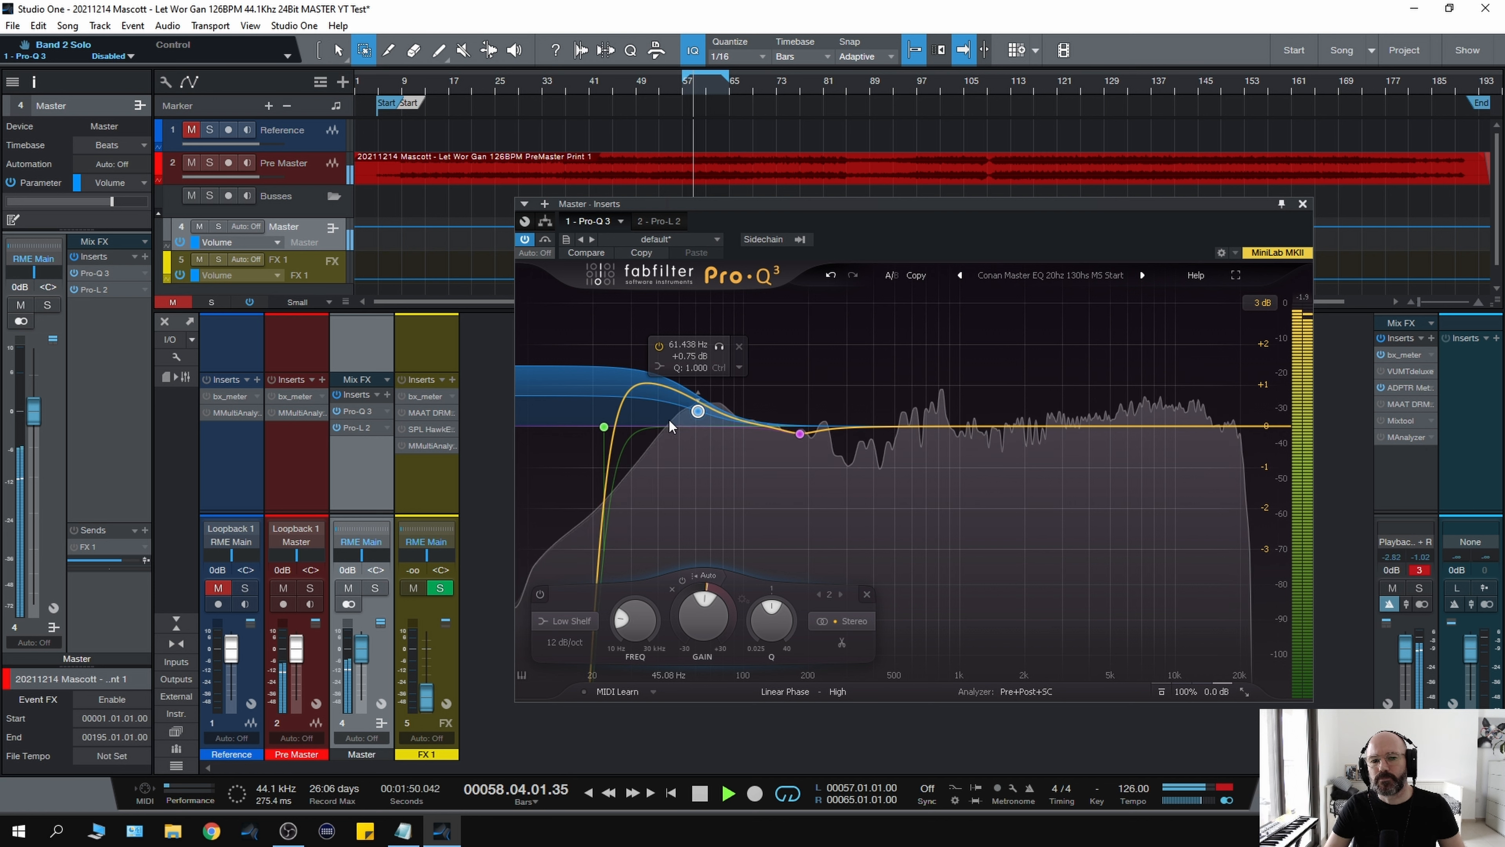
{"action": "key", "text": "space"}
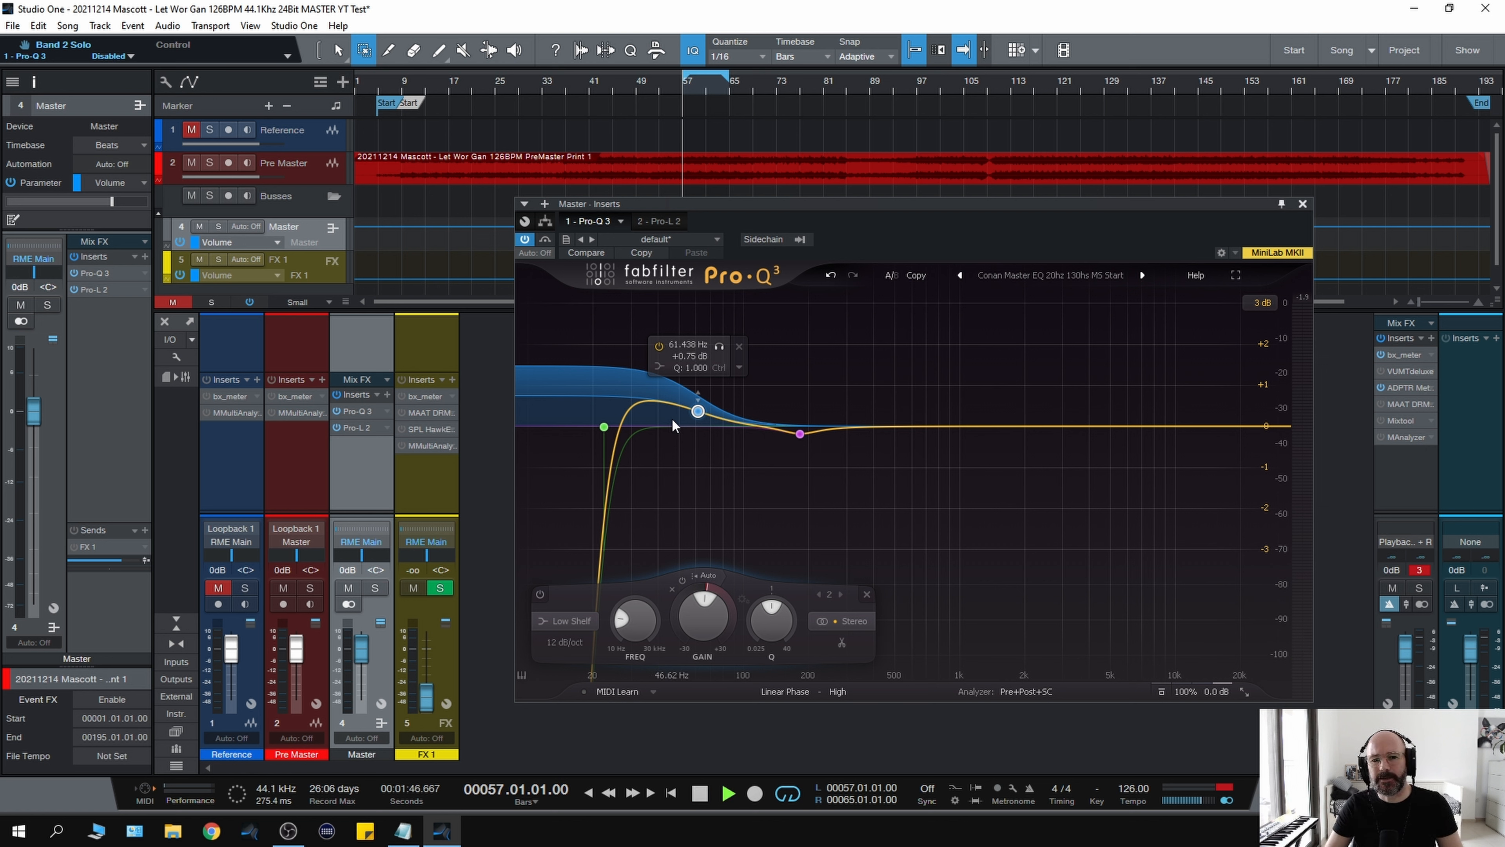
{"action": "key", "text": "space"}
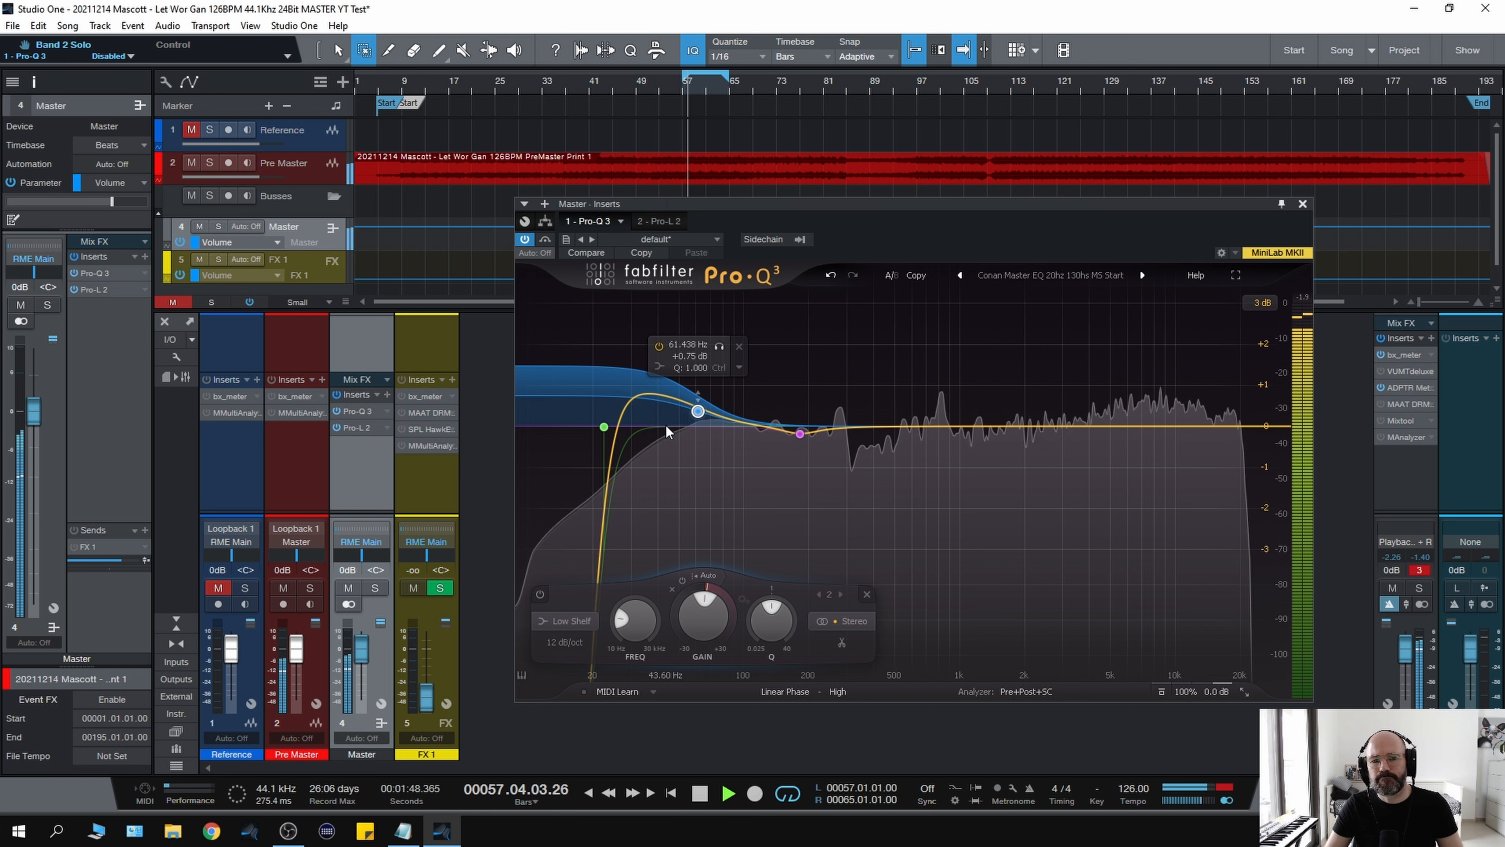
{"action": "left_click", "coordinate": [544, 239]}
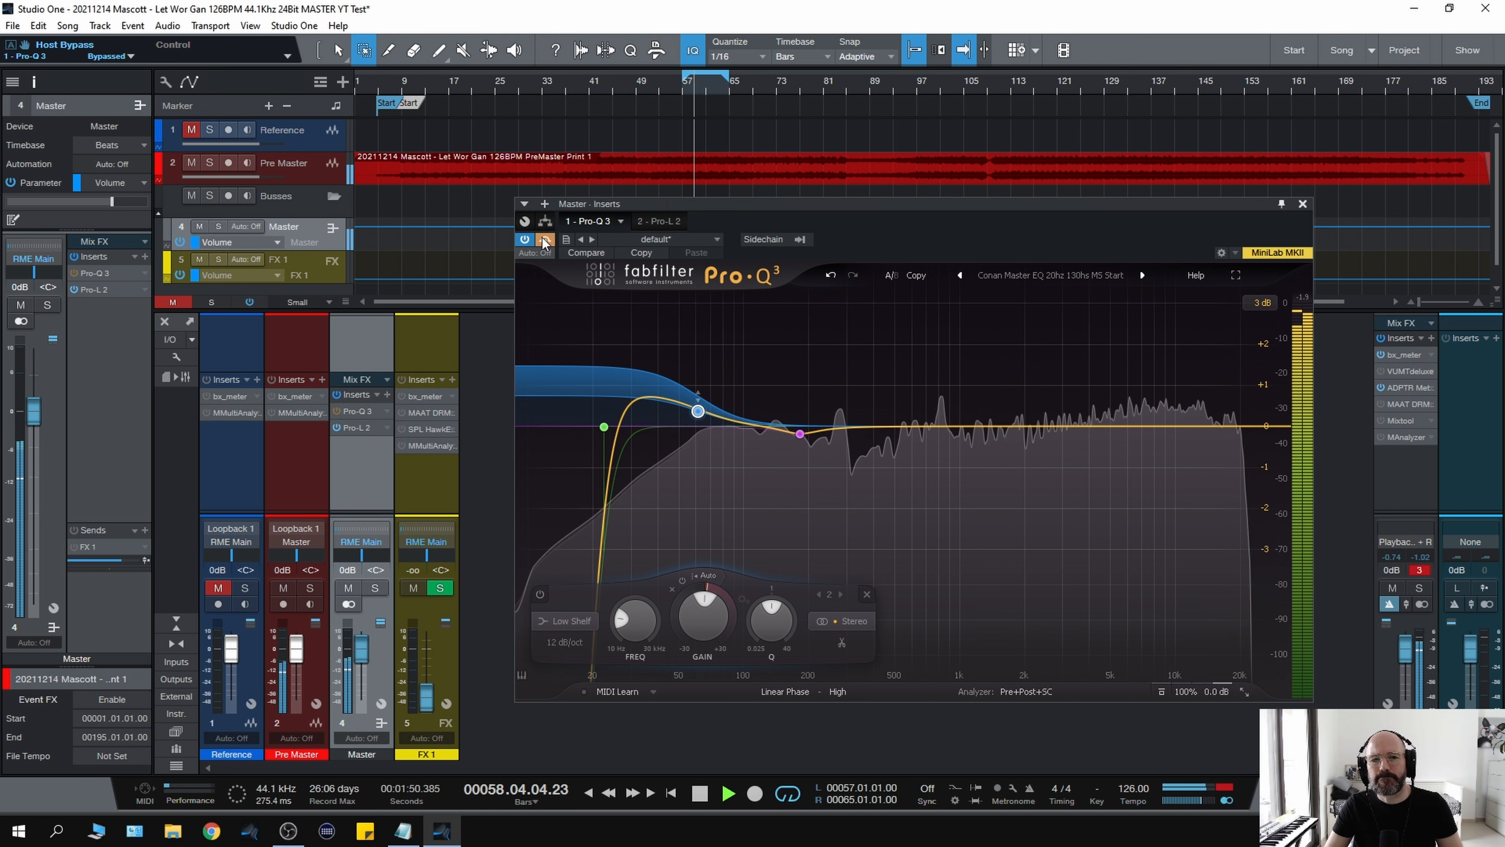
{"action": "left_click", "coordinate": [545, 240]}
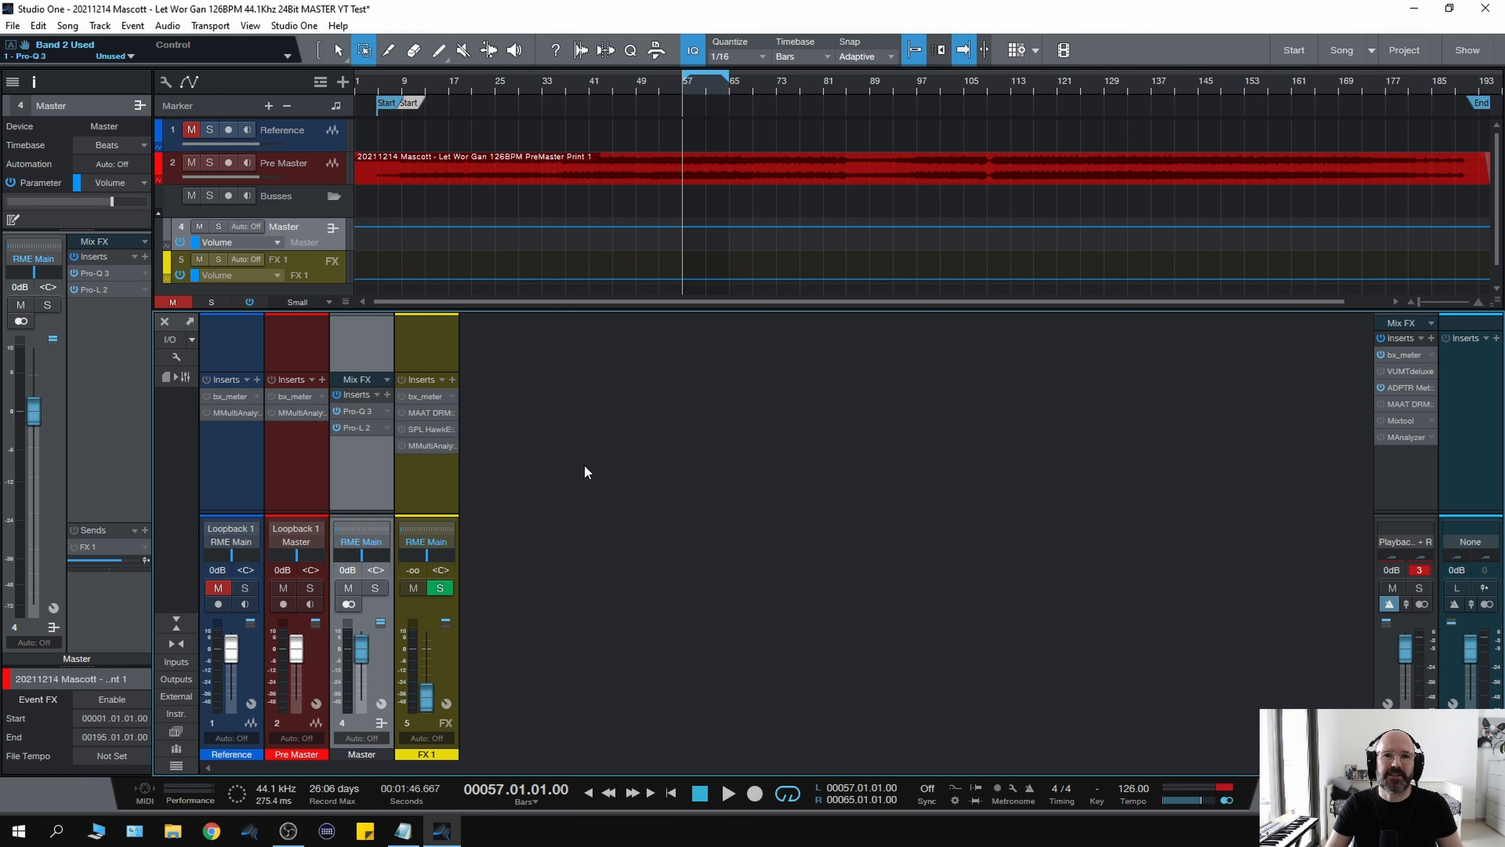
- Open the cleared Pro-Q 3 on the Master channel and add a 30 dB/oct low cut at about 21.4 Hz, checking it during playback
{"action": "left_click", "coordinate": [367, 412]}
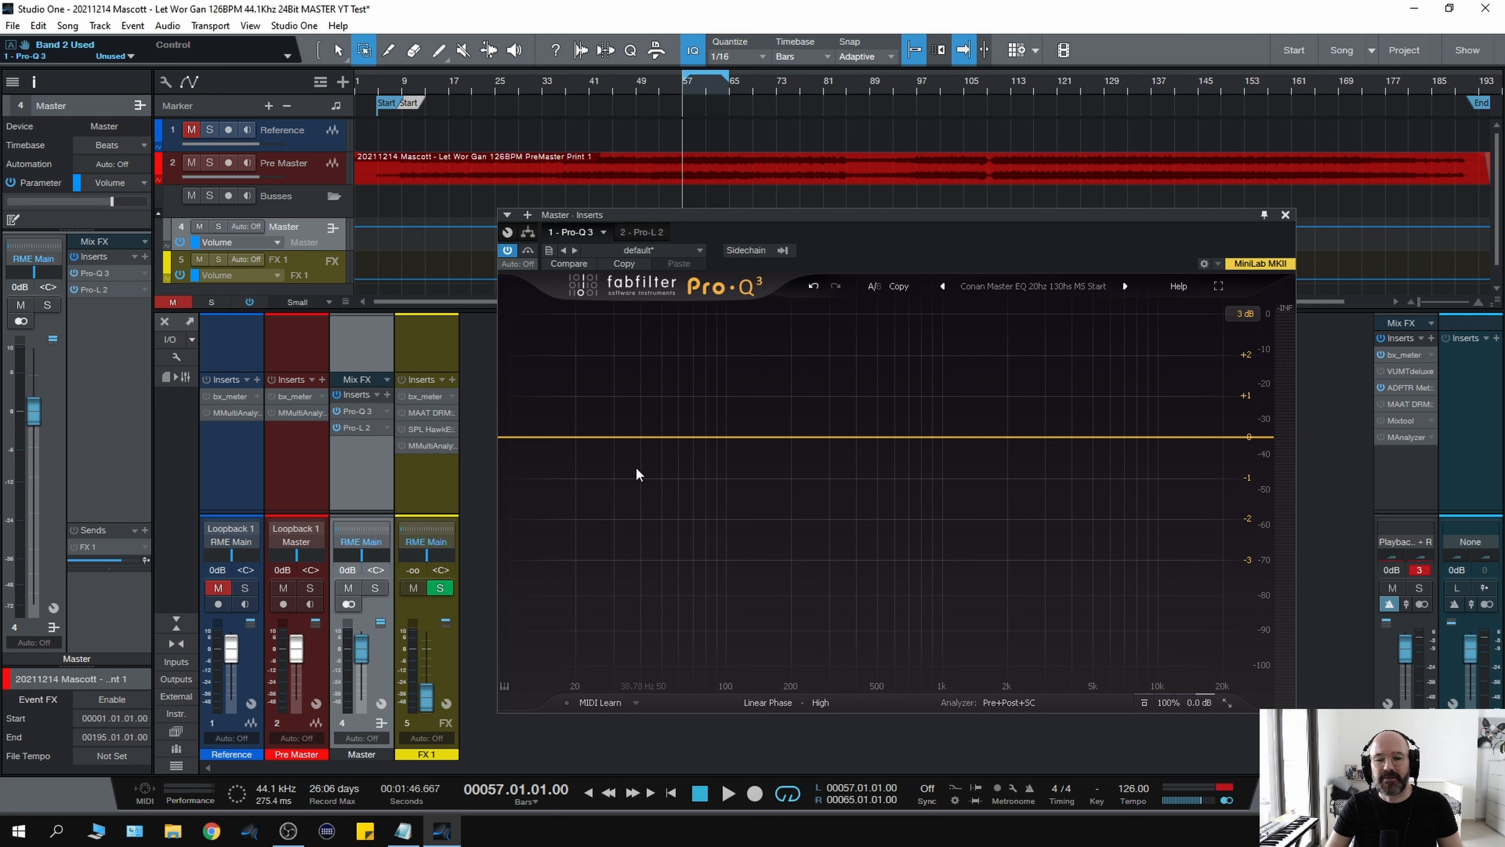
{"action": "key", "text": "space"}
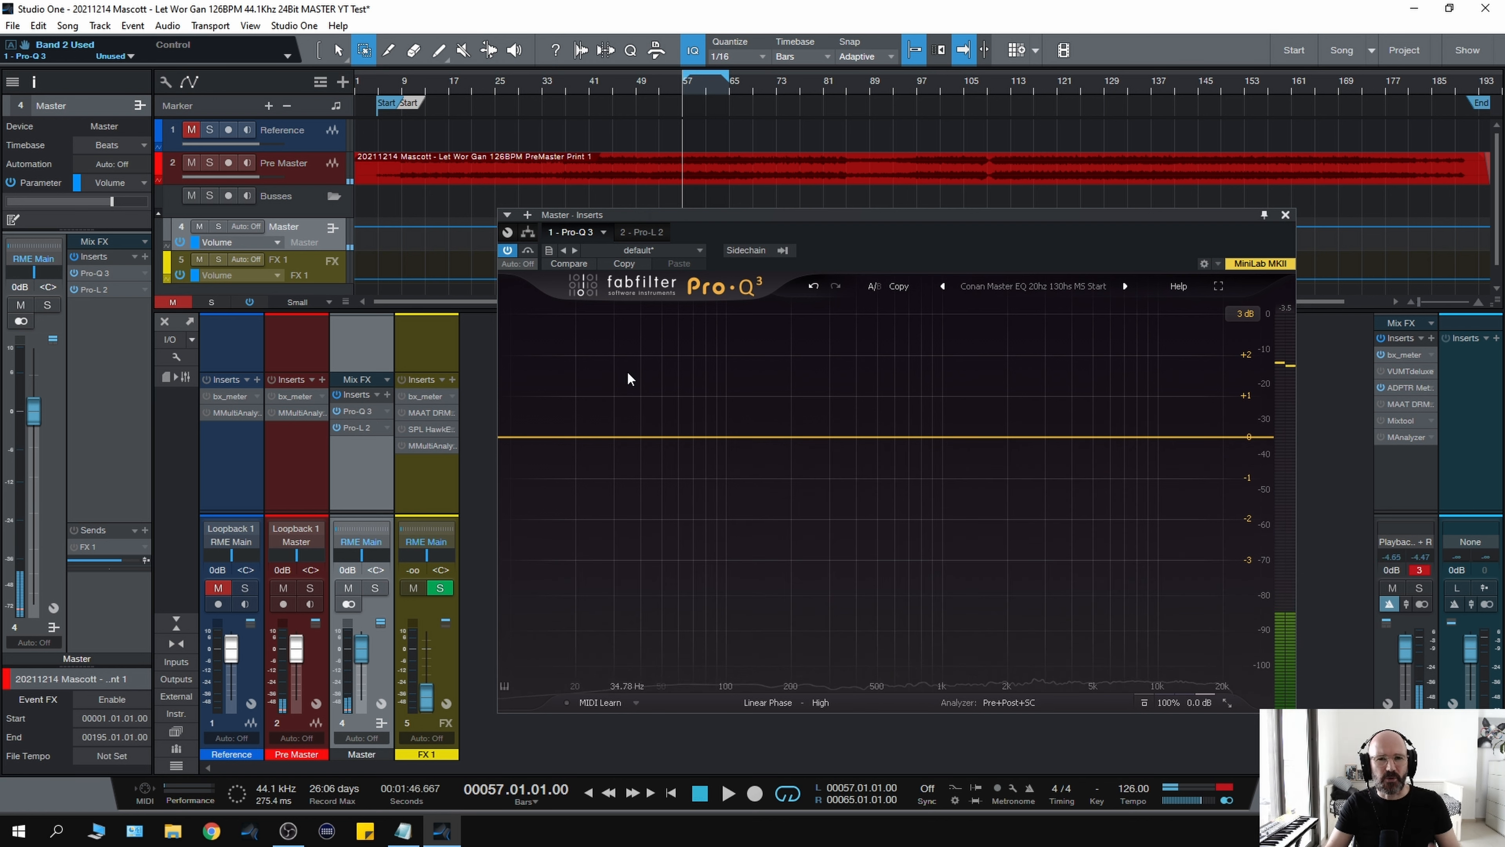
{"action": "key", "text": "space"}
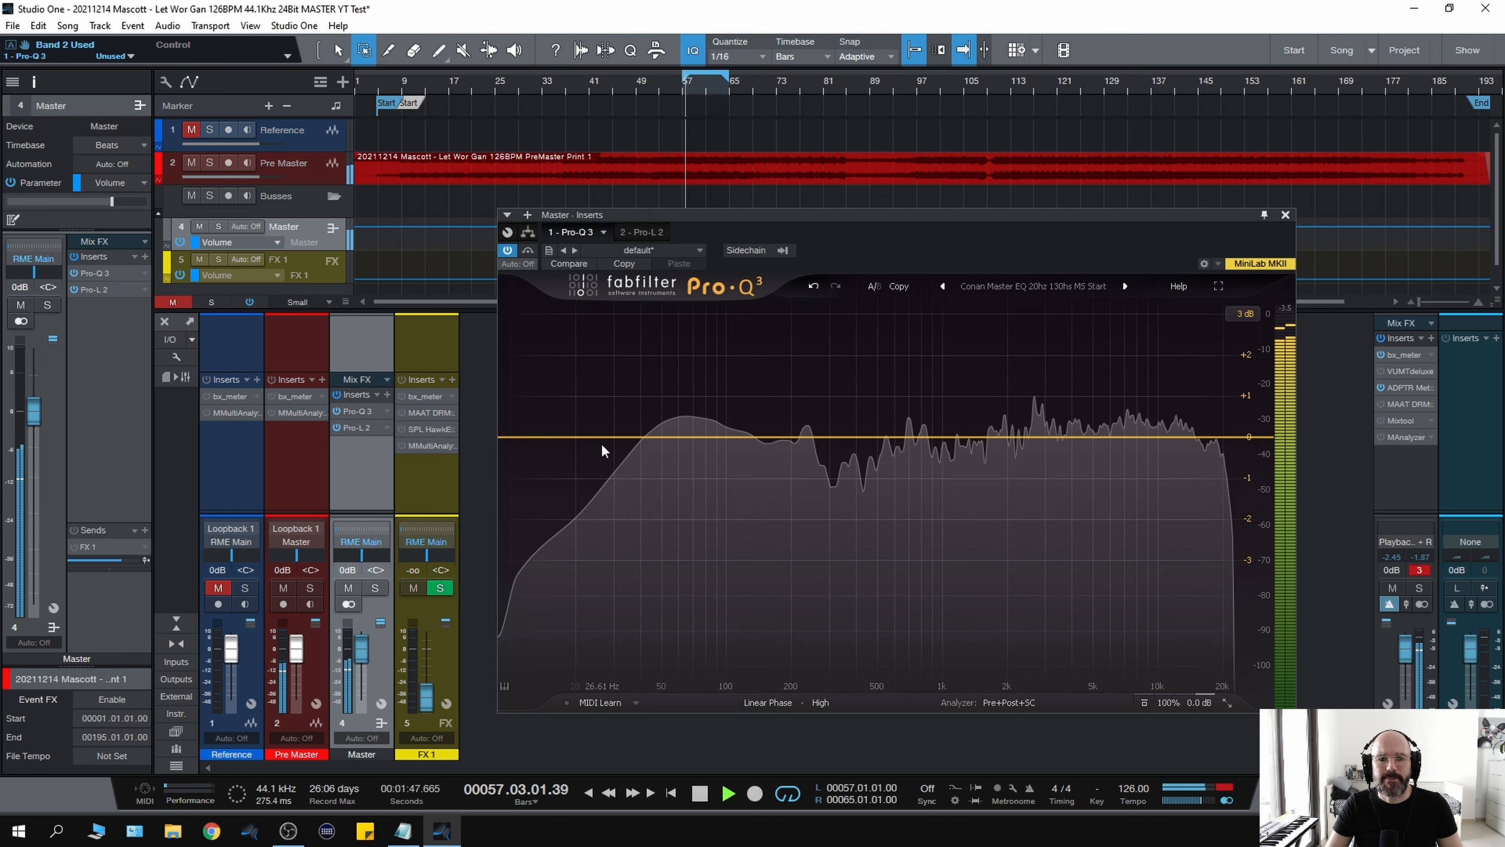
{"action": "left_click", "coordinate": [575, 437]}
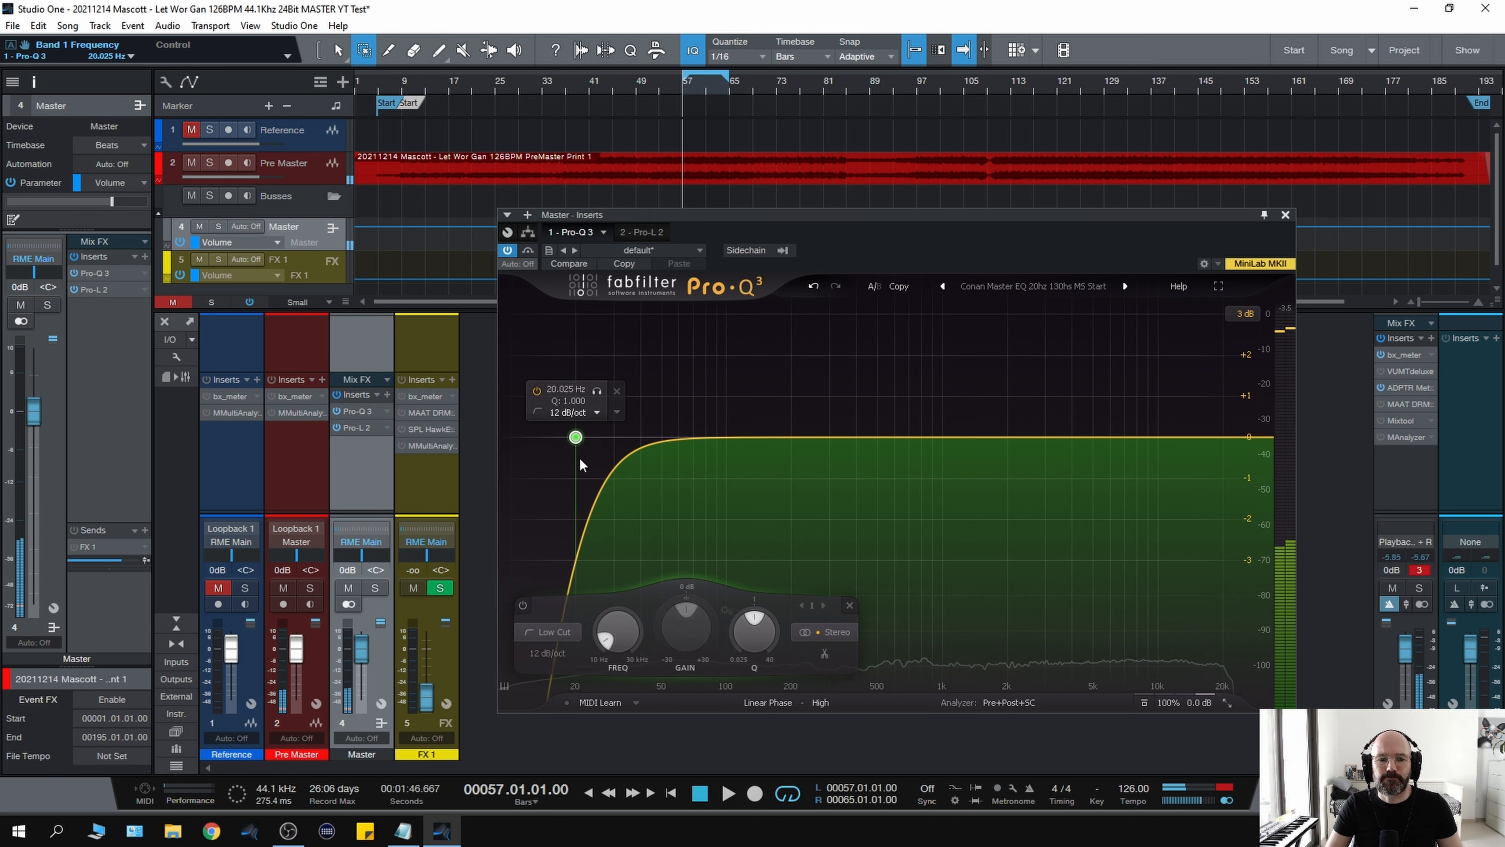
{"action": "key", "text": "space"}
{"action": "left_click_drag", "start_coordinate": [572, 441], "coordinate": [579, 442]}
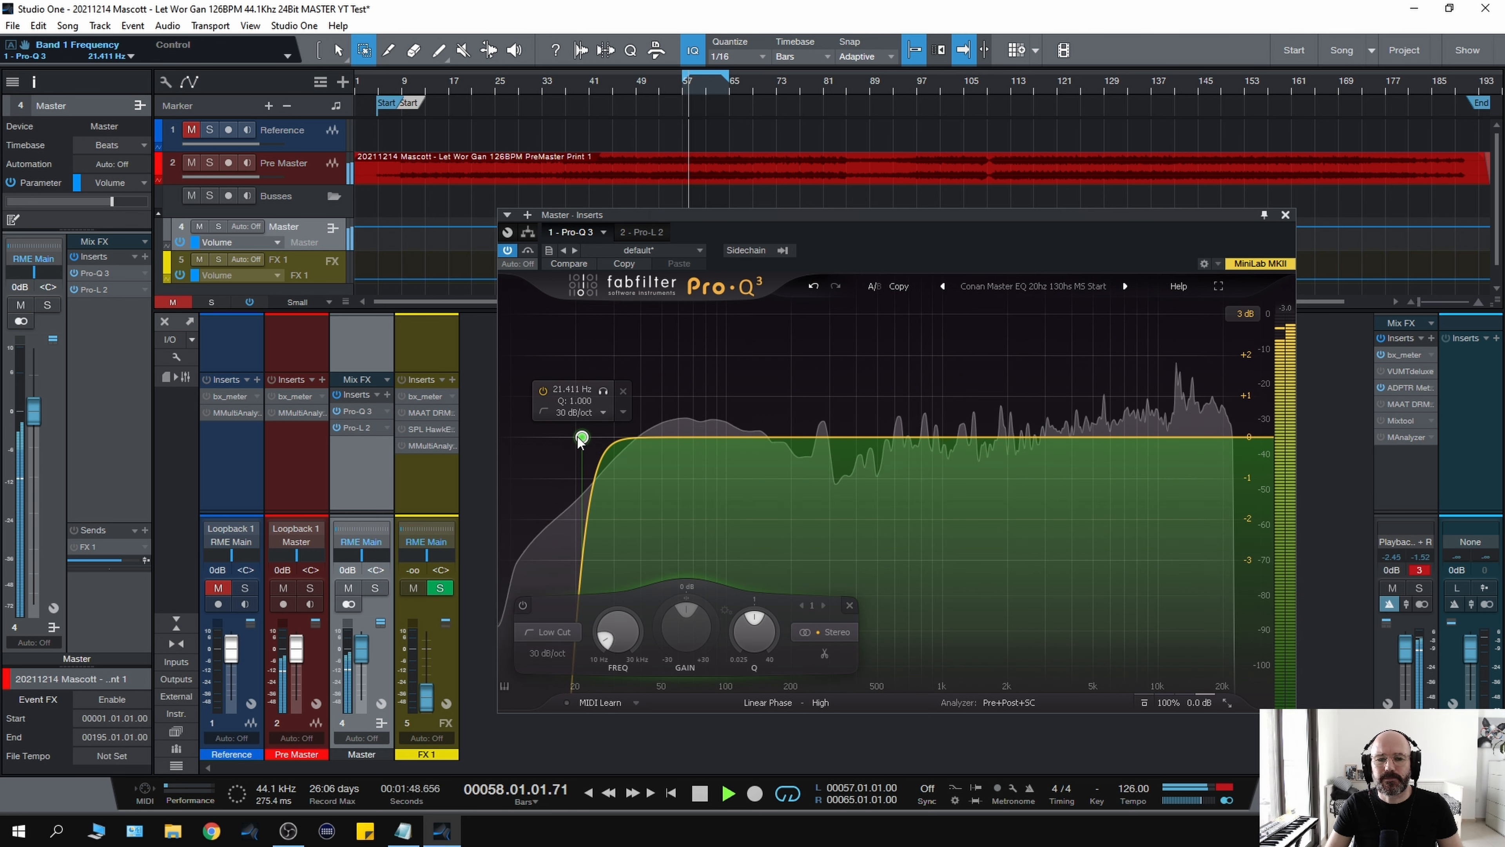
{"action": "key", "text": "space"}
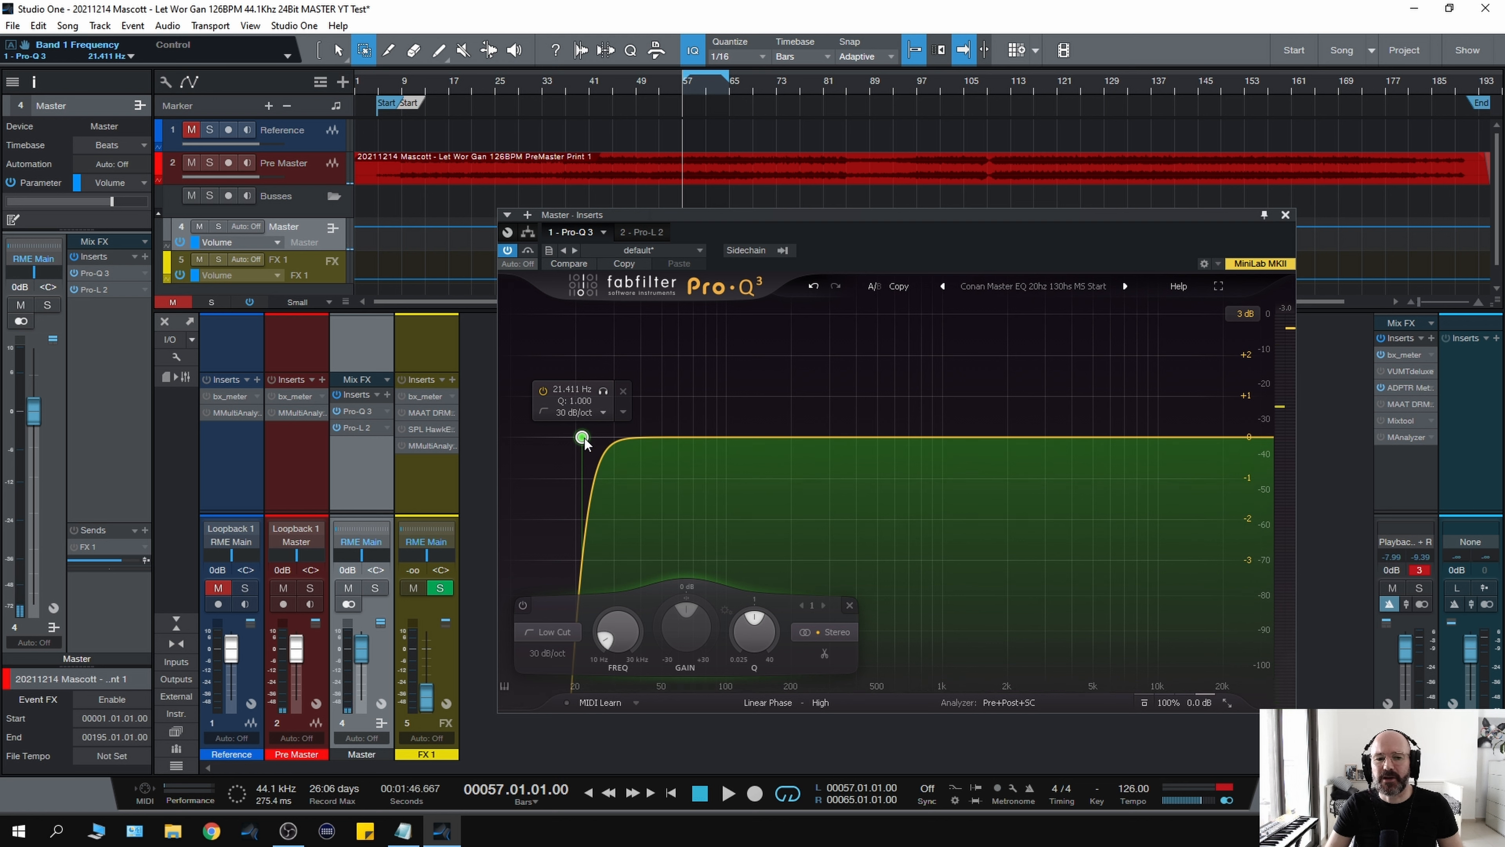
- Set the low cut's stereo placement to Mid and play the loop to hear it
{"action": "key", "text": "space"}
{"action": "key", "text": "space"}
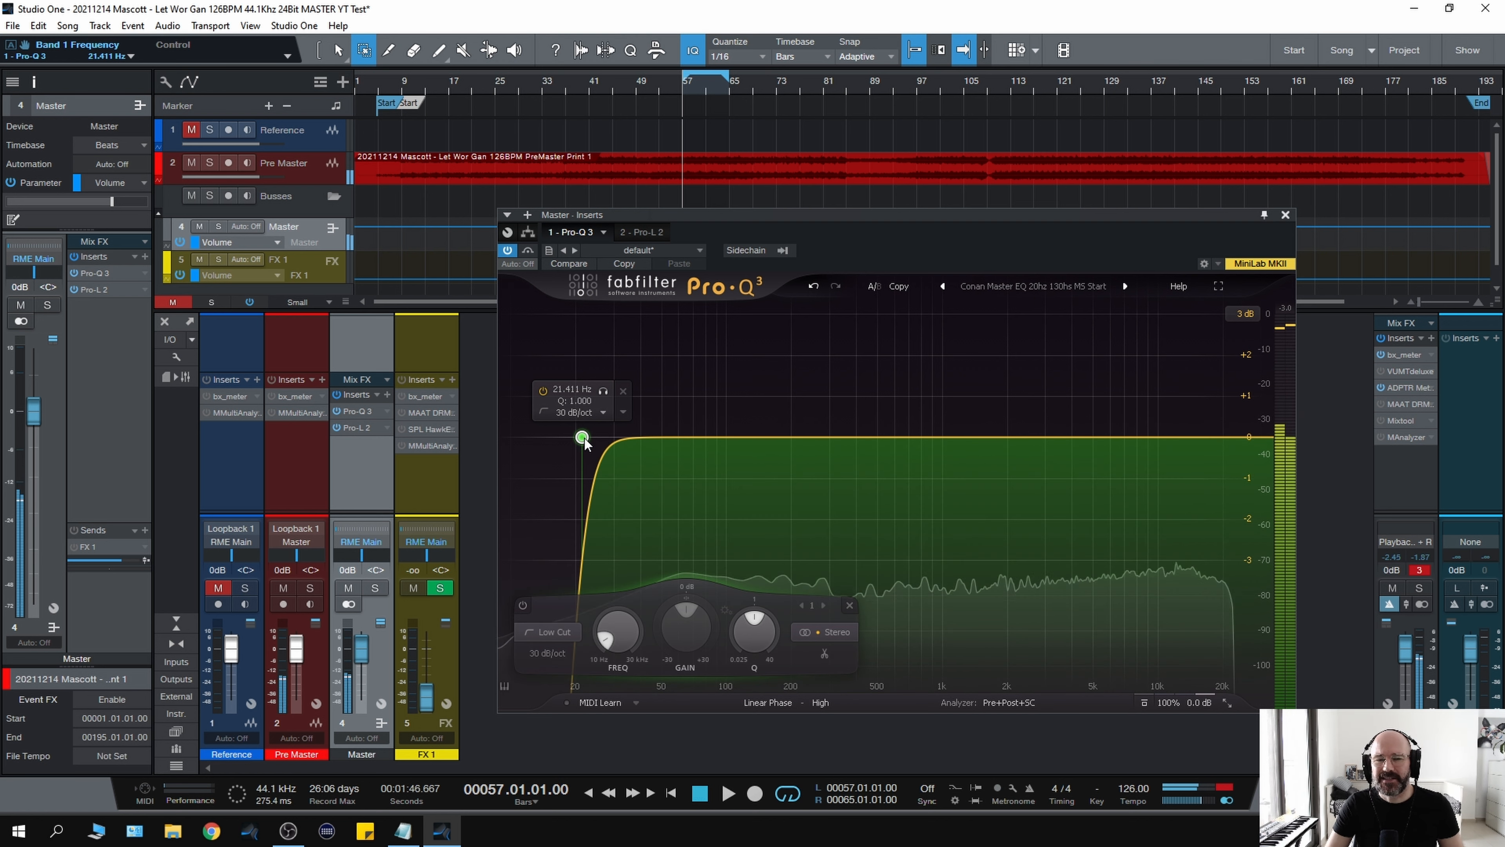
{"action": "key", "text": "space"}
{"action": "key", "text": "space"}
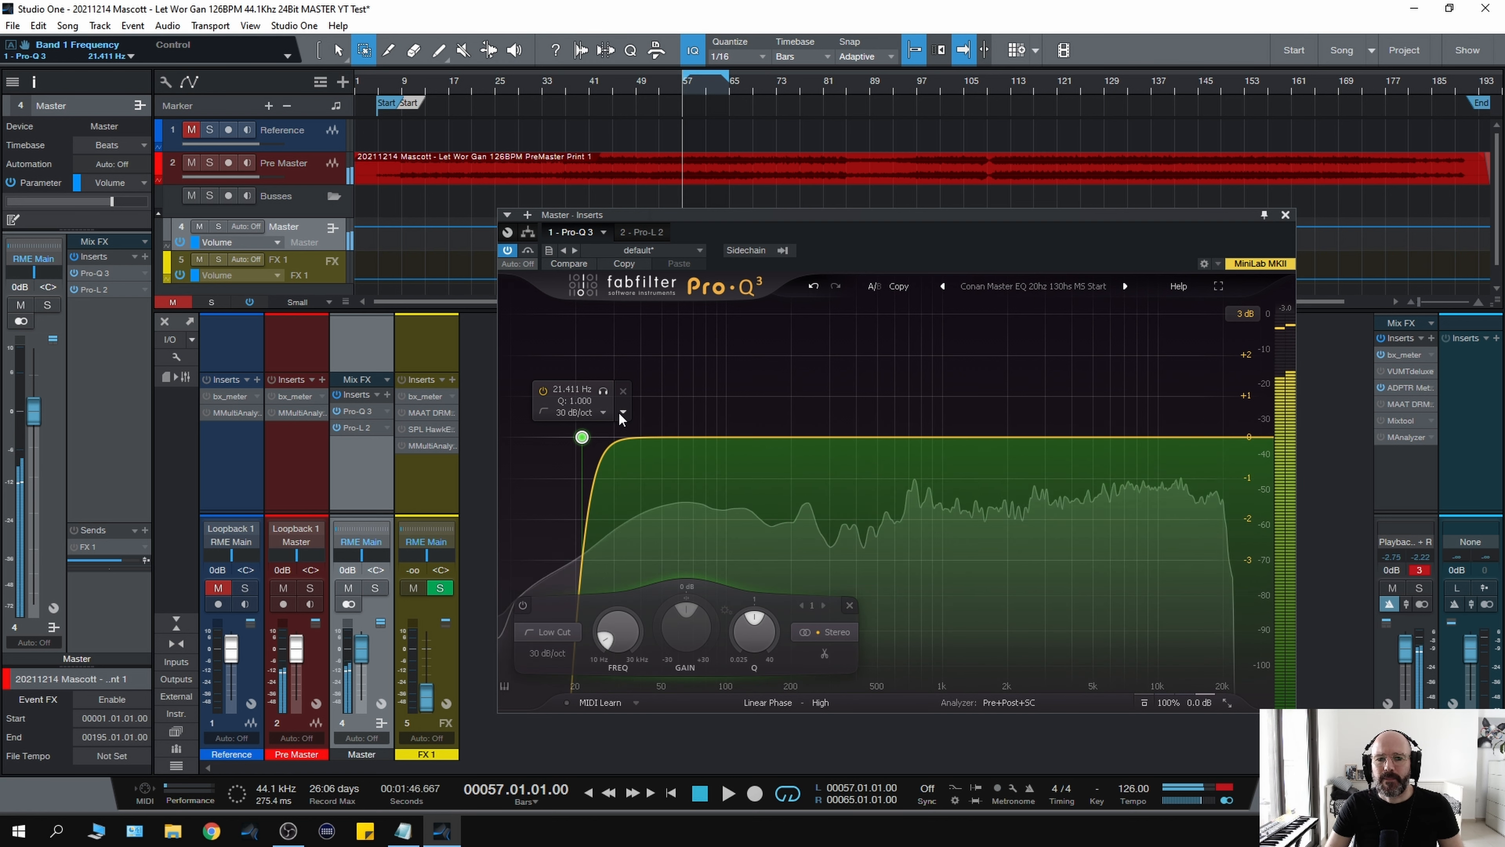
{"action": "left_click", "coordinate": [623, 413]}
{"action": "mouse_move", "coordinate": [690, 483]}
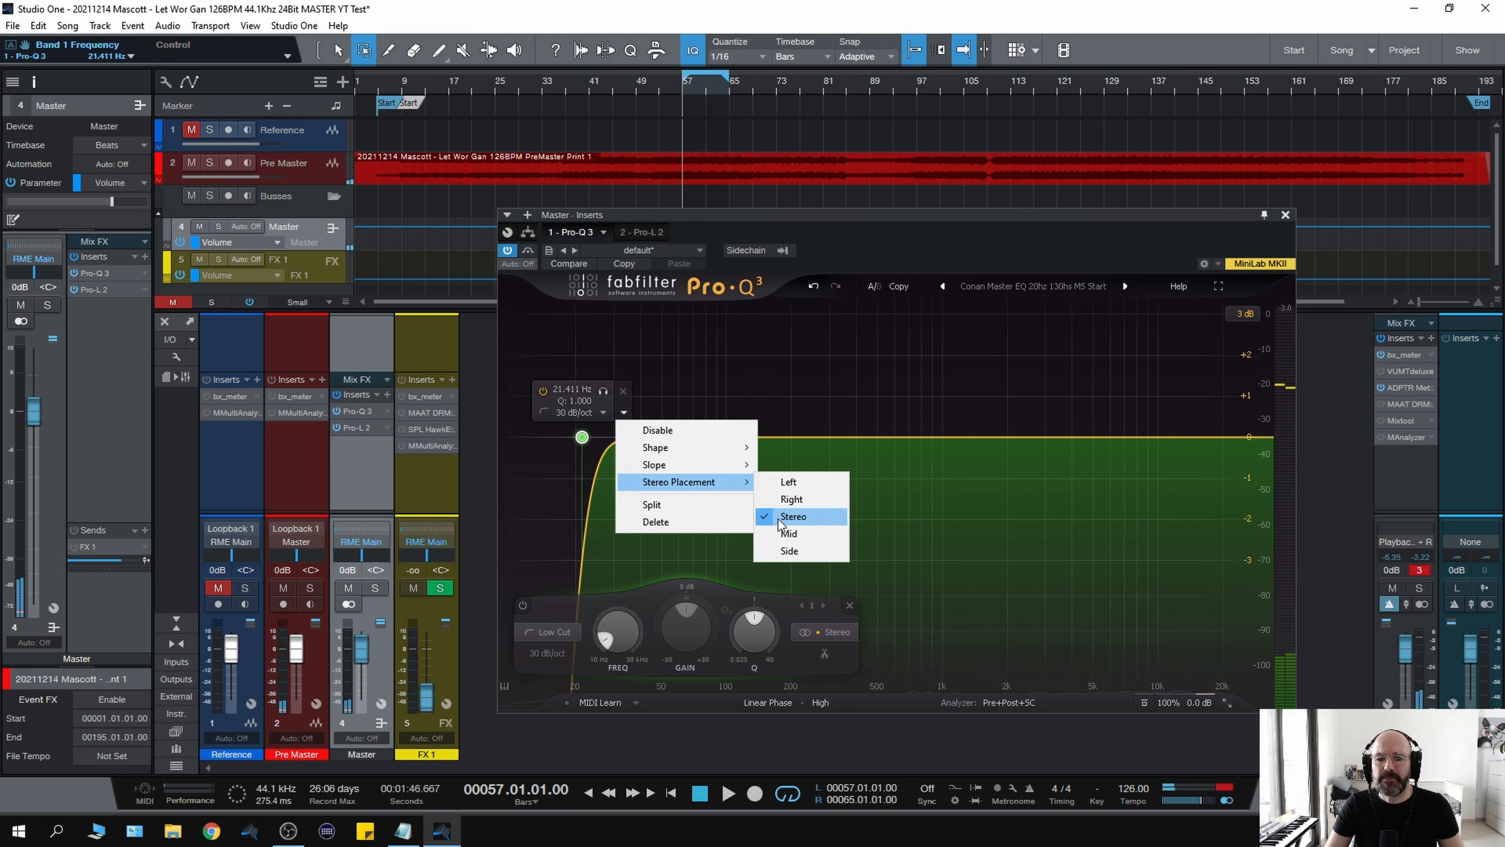
{"action": "left_click", "coordinate": [788, 535]}
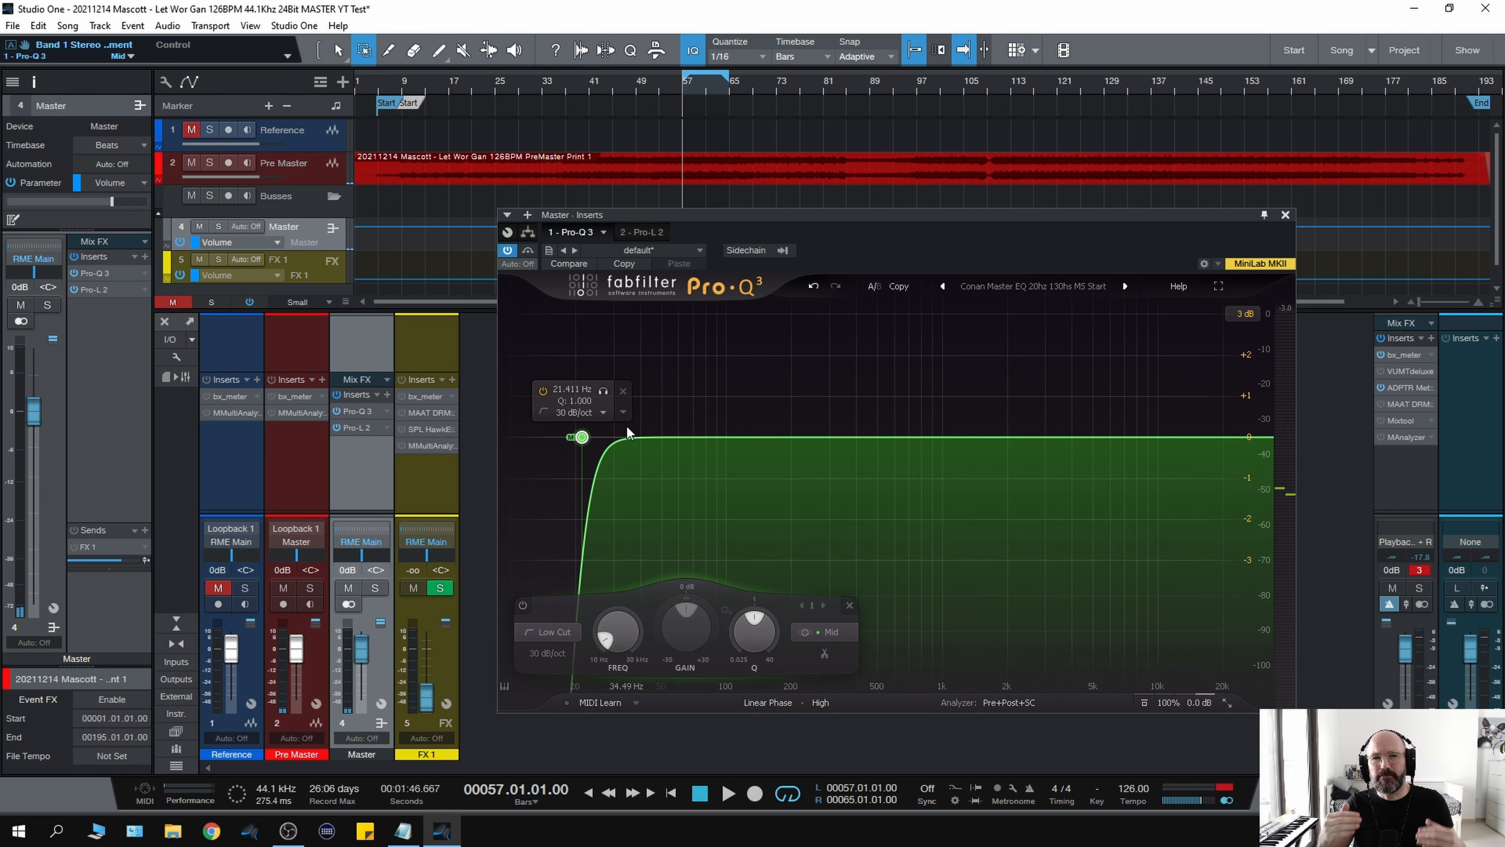
{"action": "key", "text": "space"}
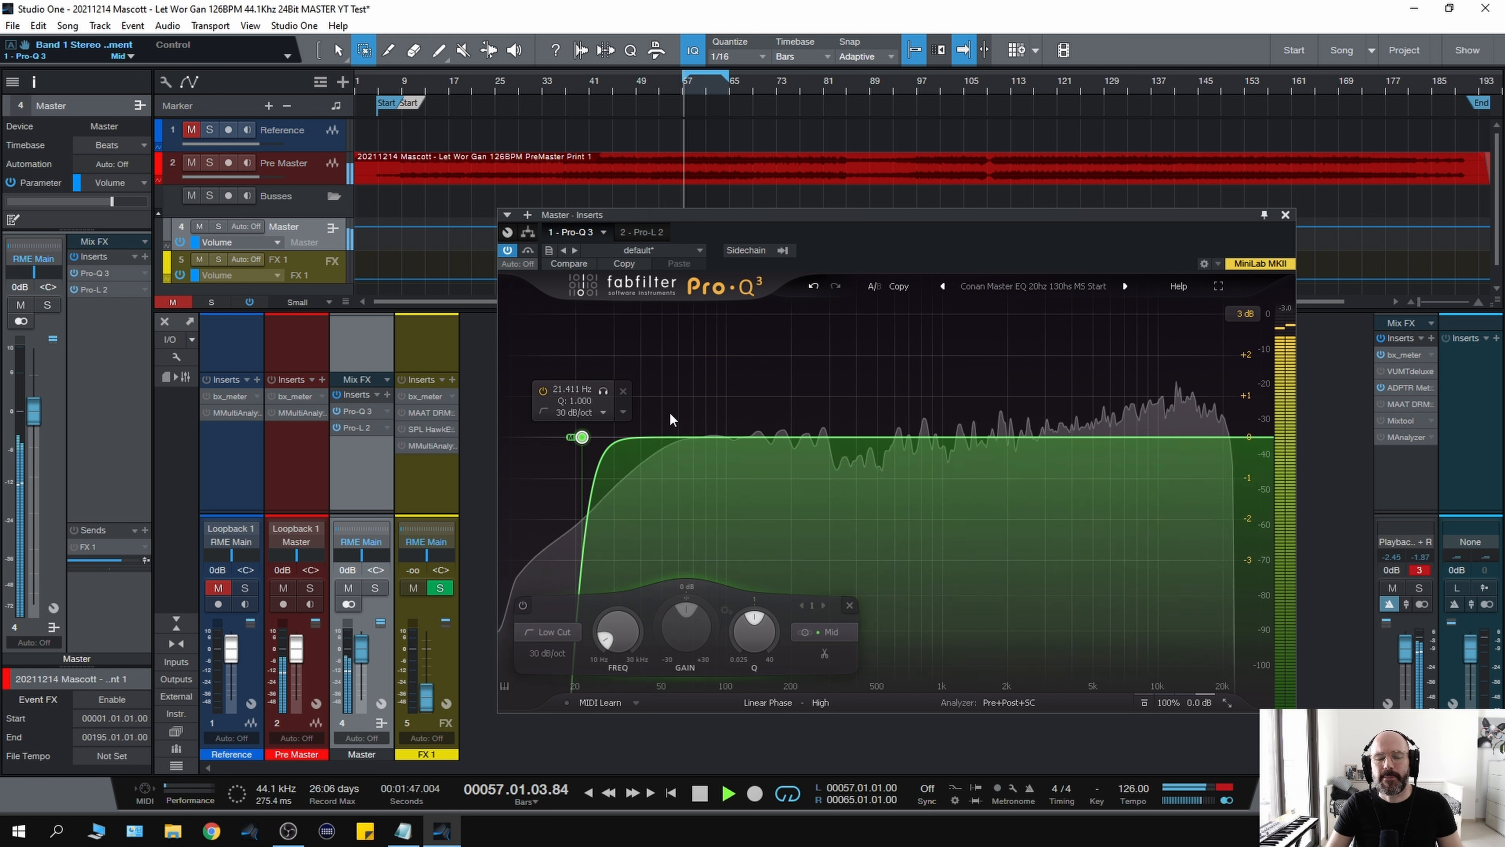
{"action": "key", "text": "space"}
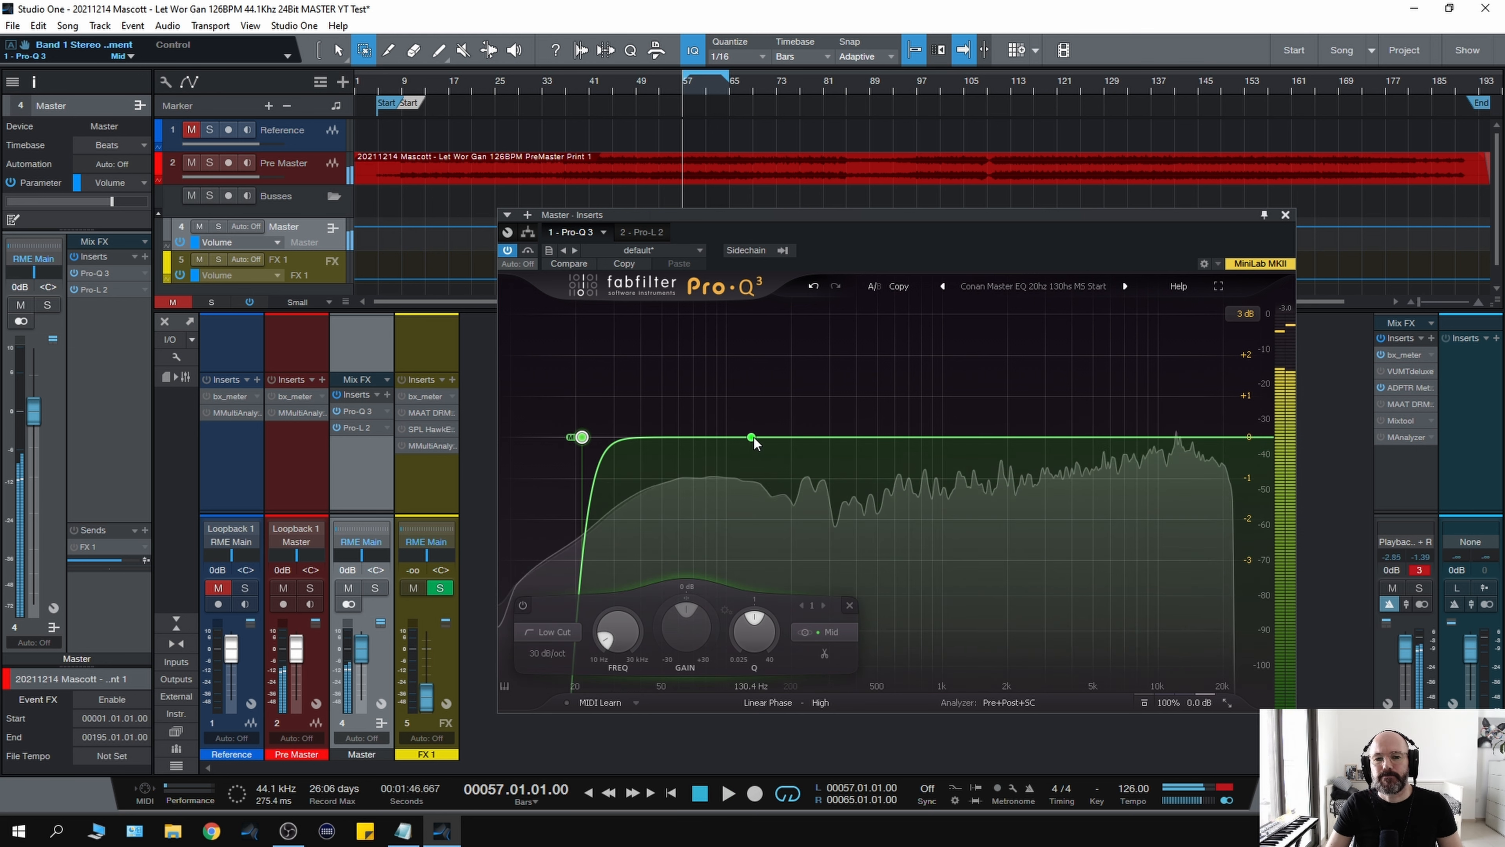
- Add a second band at about 135 Hz with Side stereo placement, shaped as a 36 dB/oct low cut
{"action": "left_click", "coordinate": [754, 437]}
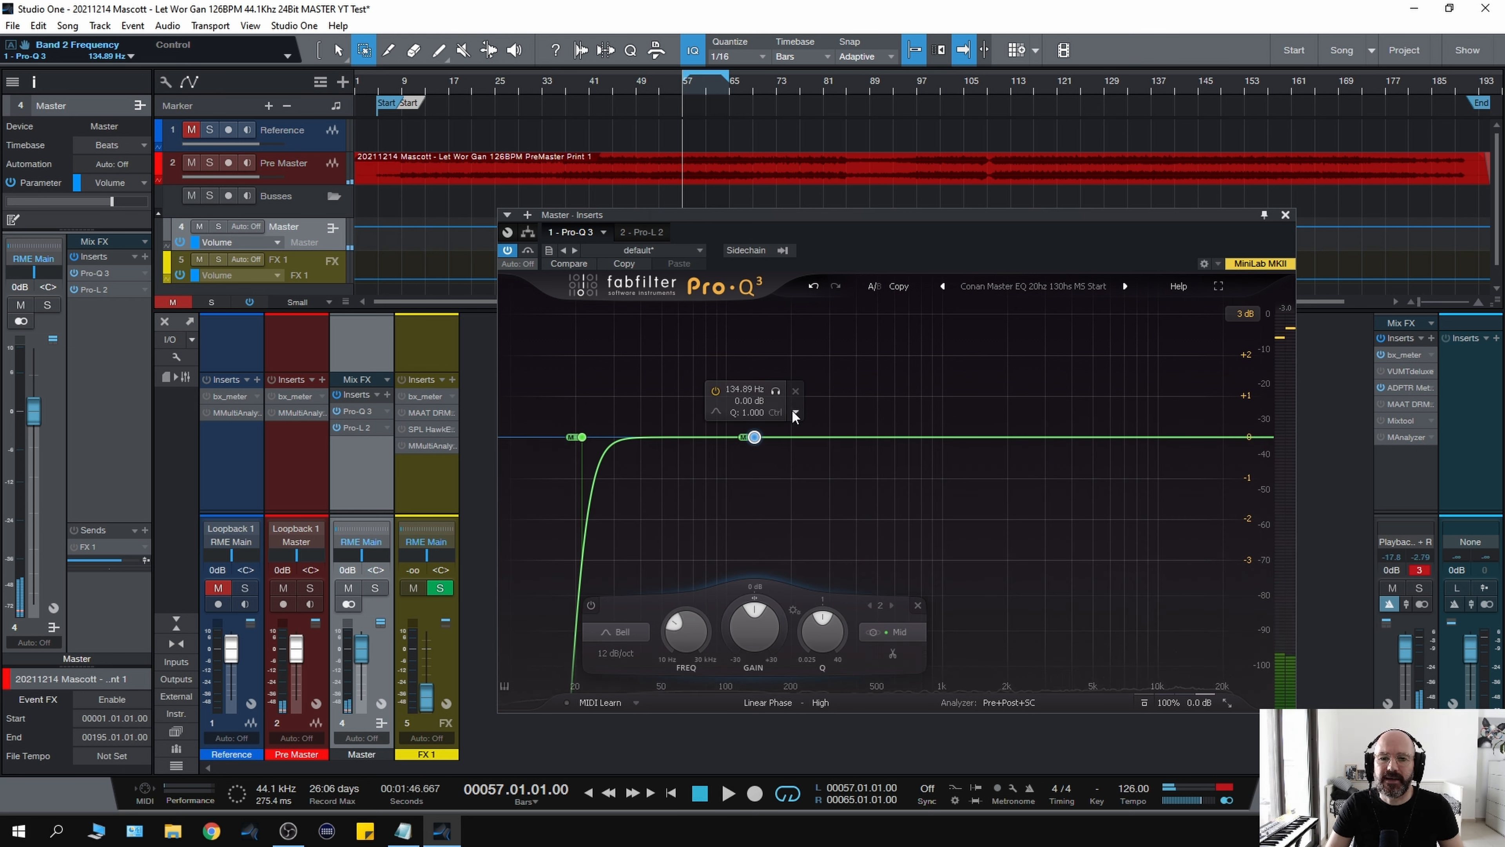
{"action": "left_click", "coordinate": [795, 413]}
{"action": "mouse_move", "coordinate": [907, 522]}
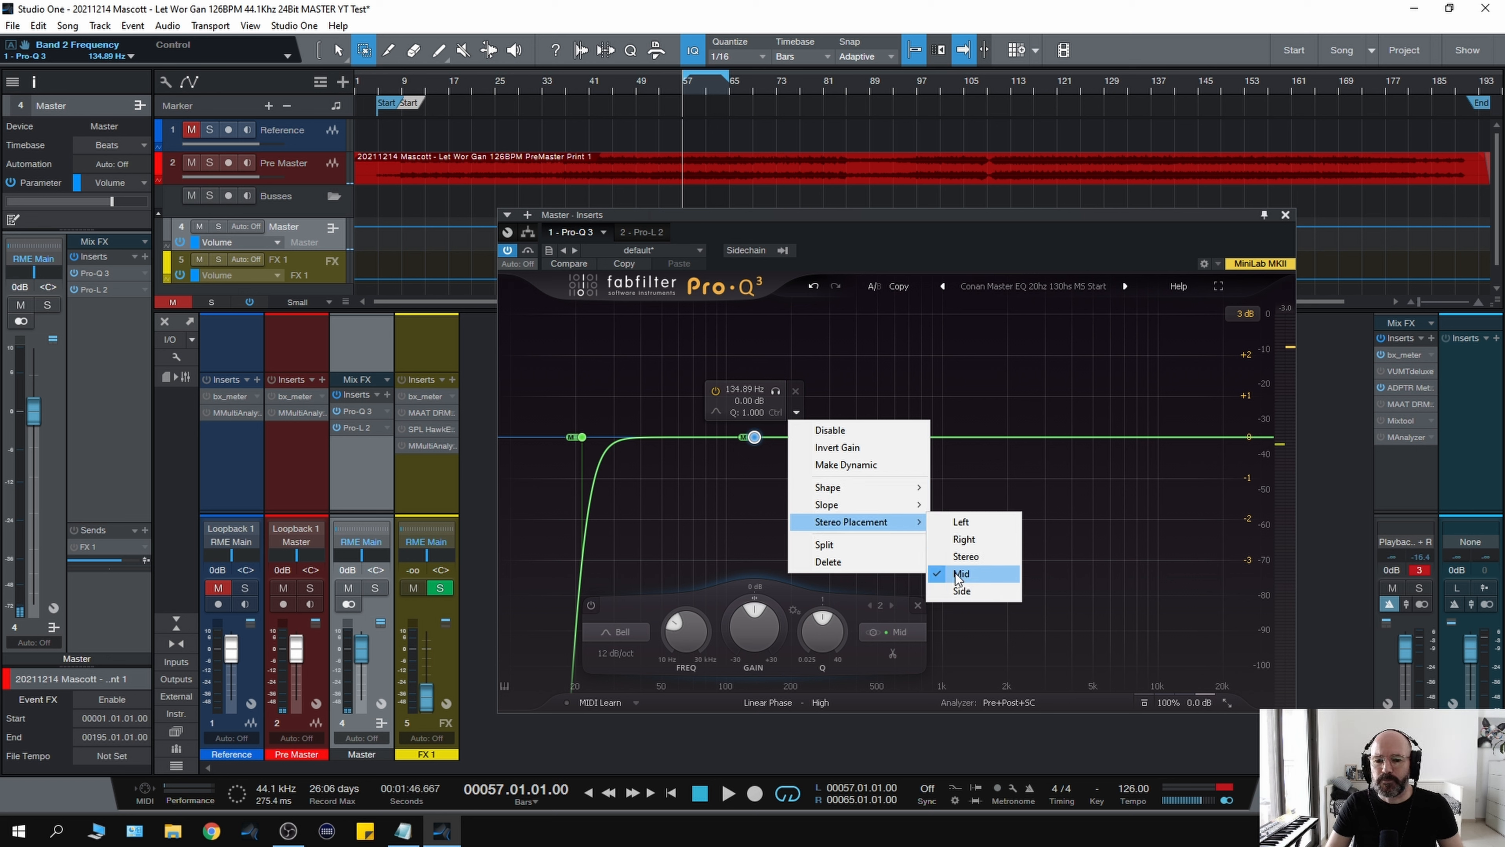
{"action": "left_click", "coordinate": [961, 591]}
{"action": "left_click", "coordinate": [796, 413]}
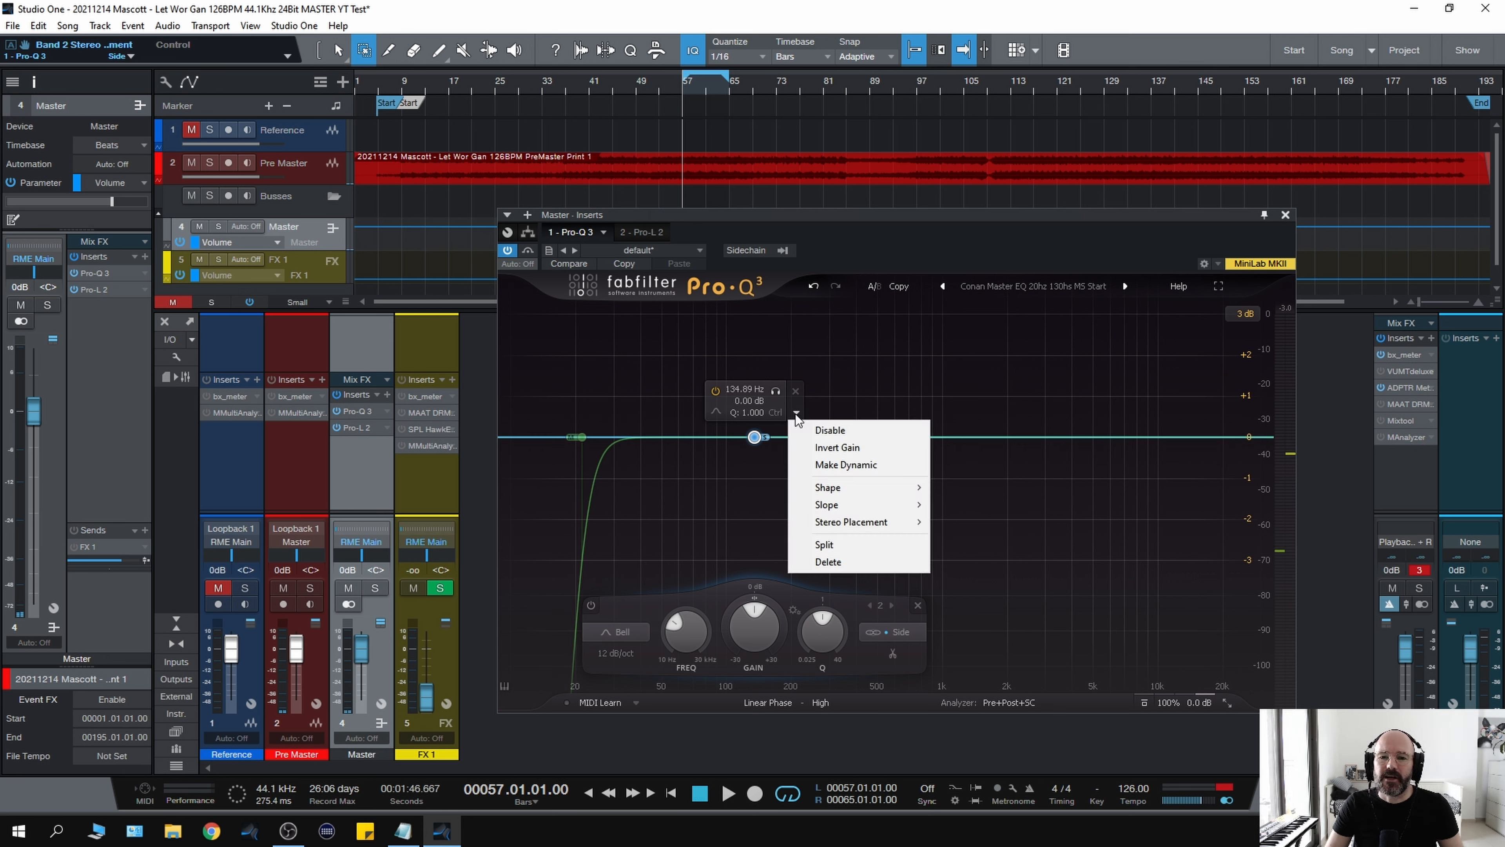
{"action": "mouse_move", "coordinate": [897, 492]}
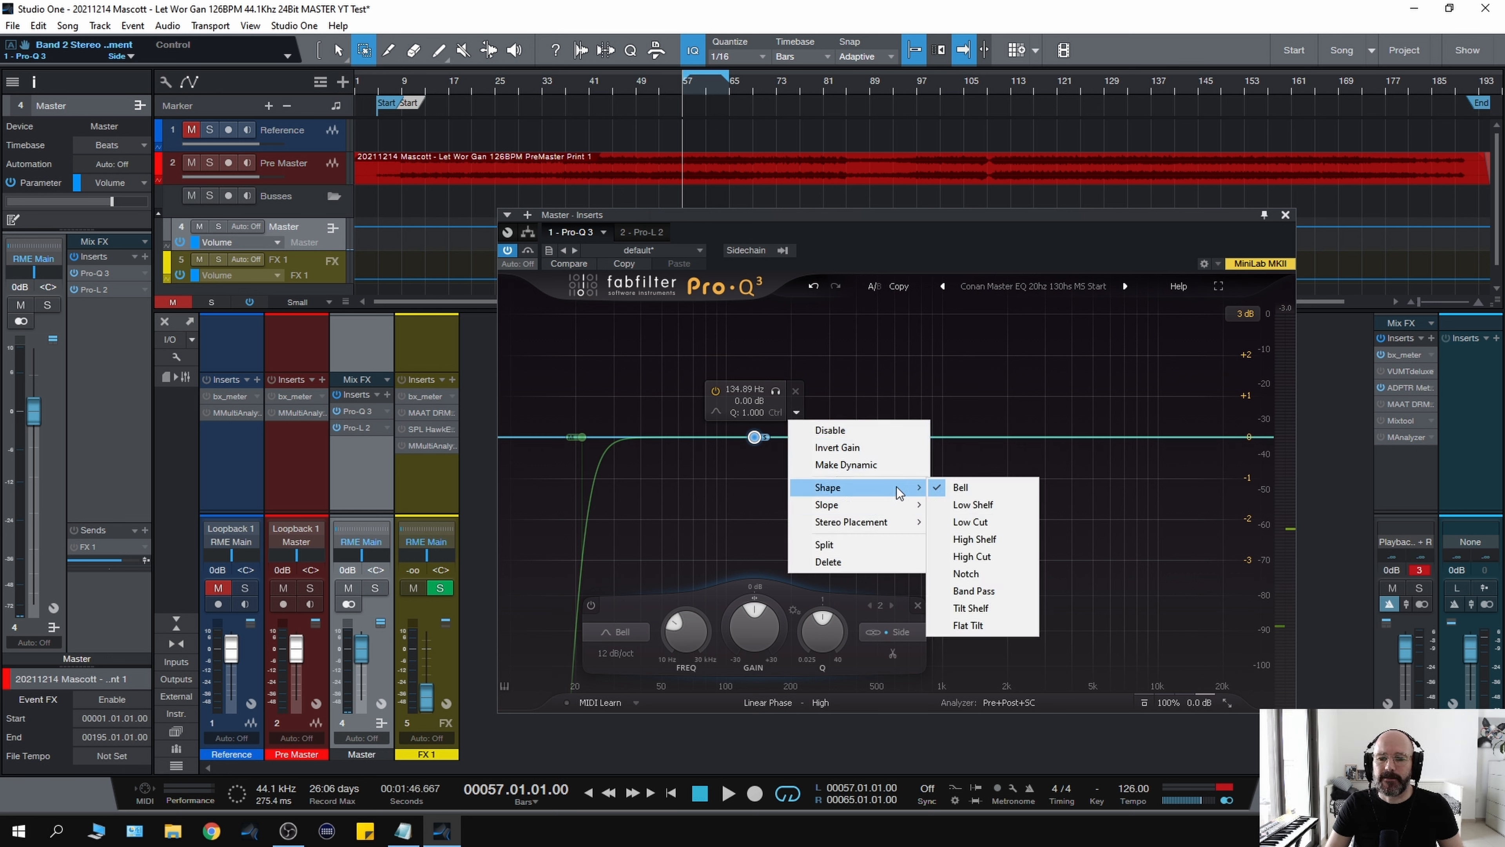
{"action": "left_click", "coordinate": [979, 522]}
{"action": "scroll", "coordinate": [748, 442], "scroll_direction": "up", "scroll_amount": 4}
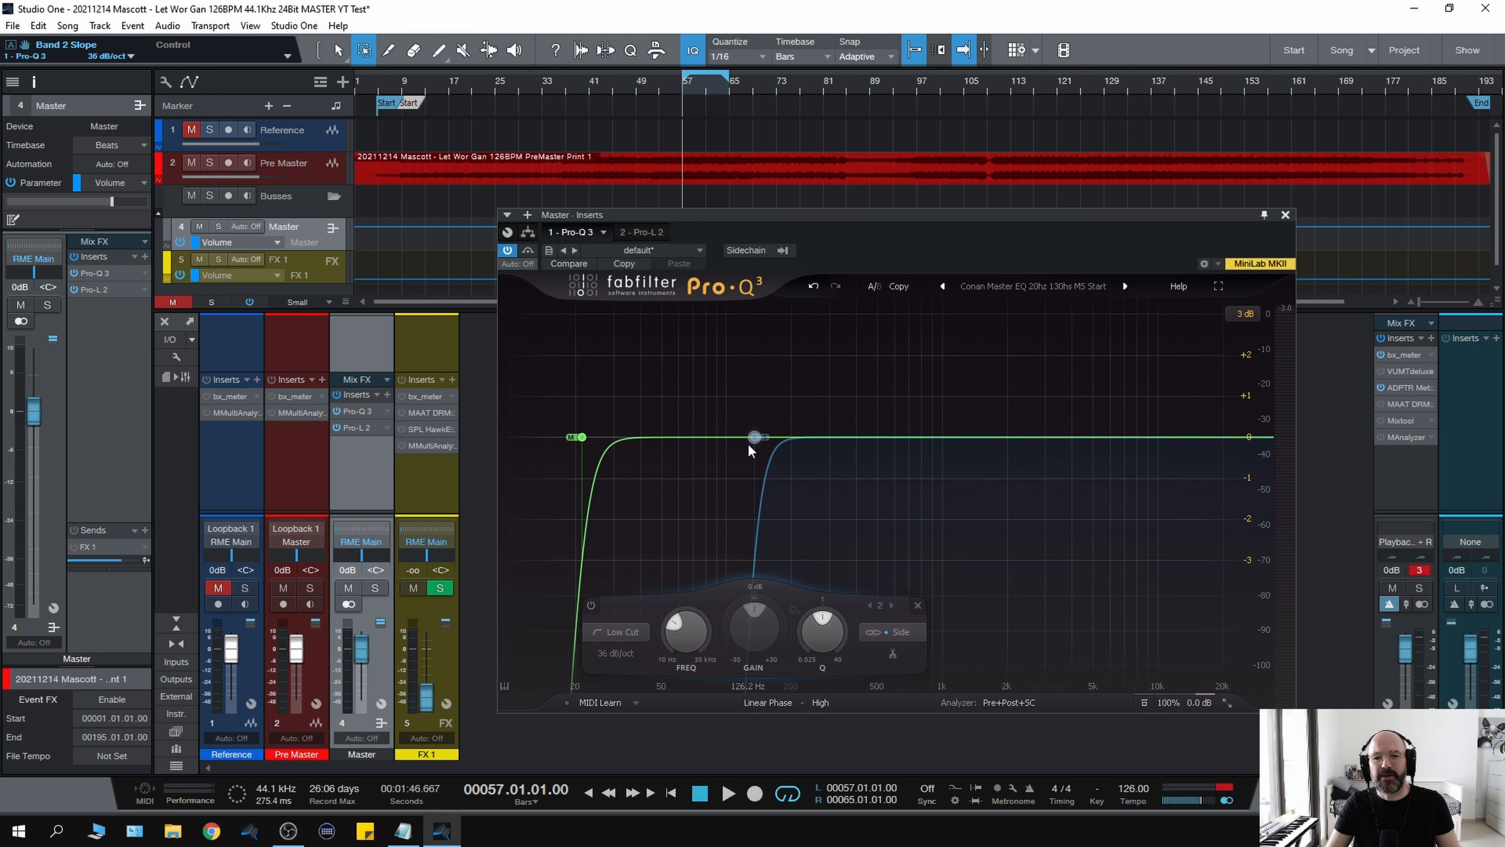
- Play the loop with the Side low cut soloed and lower its frequency to about 129 Hz
{"action": "mouse_move", "coordinate": [748, 442]}
{"action": "key", "text": "space"}
{"action": "left_click", "coordinate": [776, 391]}
{"action": "left_click_drag", "start_coordinate": [779, 396], "coordinate": [776, 391]}
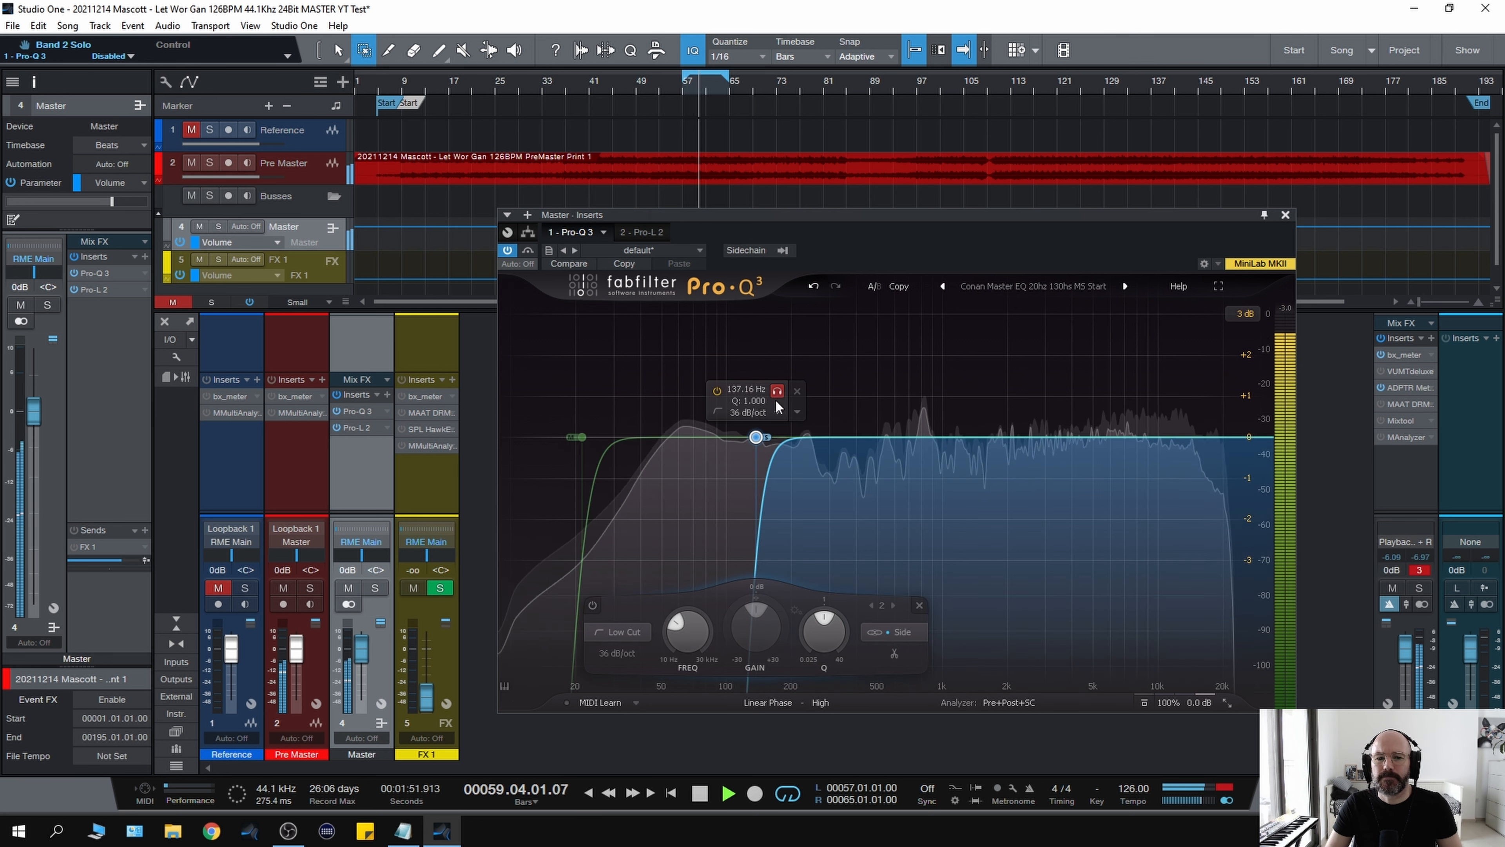
{"action": "left_click", "coordinate": [775, 395]}
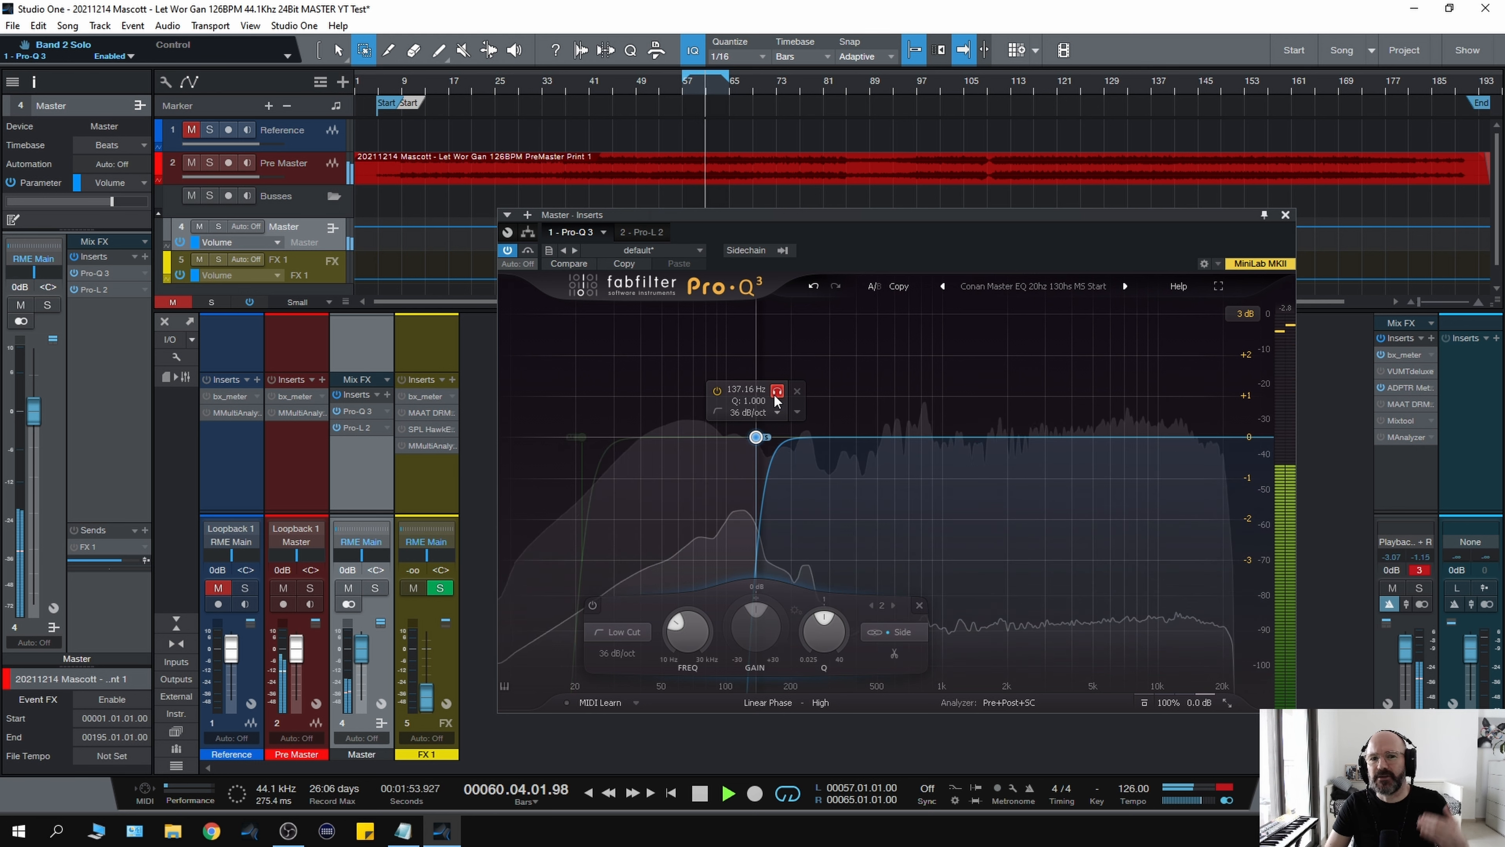
{"action": "left_click_drag", "start_coordinate": [774, 401], "coordinate": [768, 396]}
{"action": "key", "text": "space"}
{"action": "left_click", "coordinate": [773, 392]}
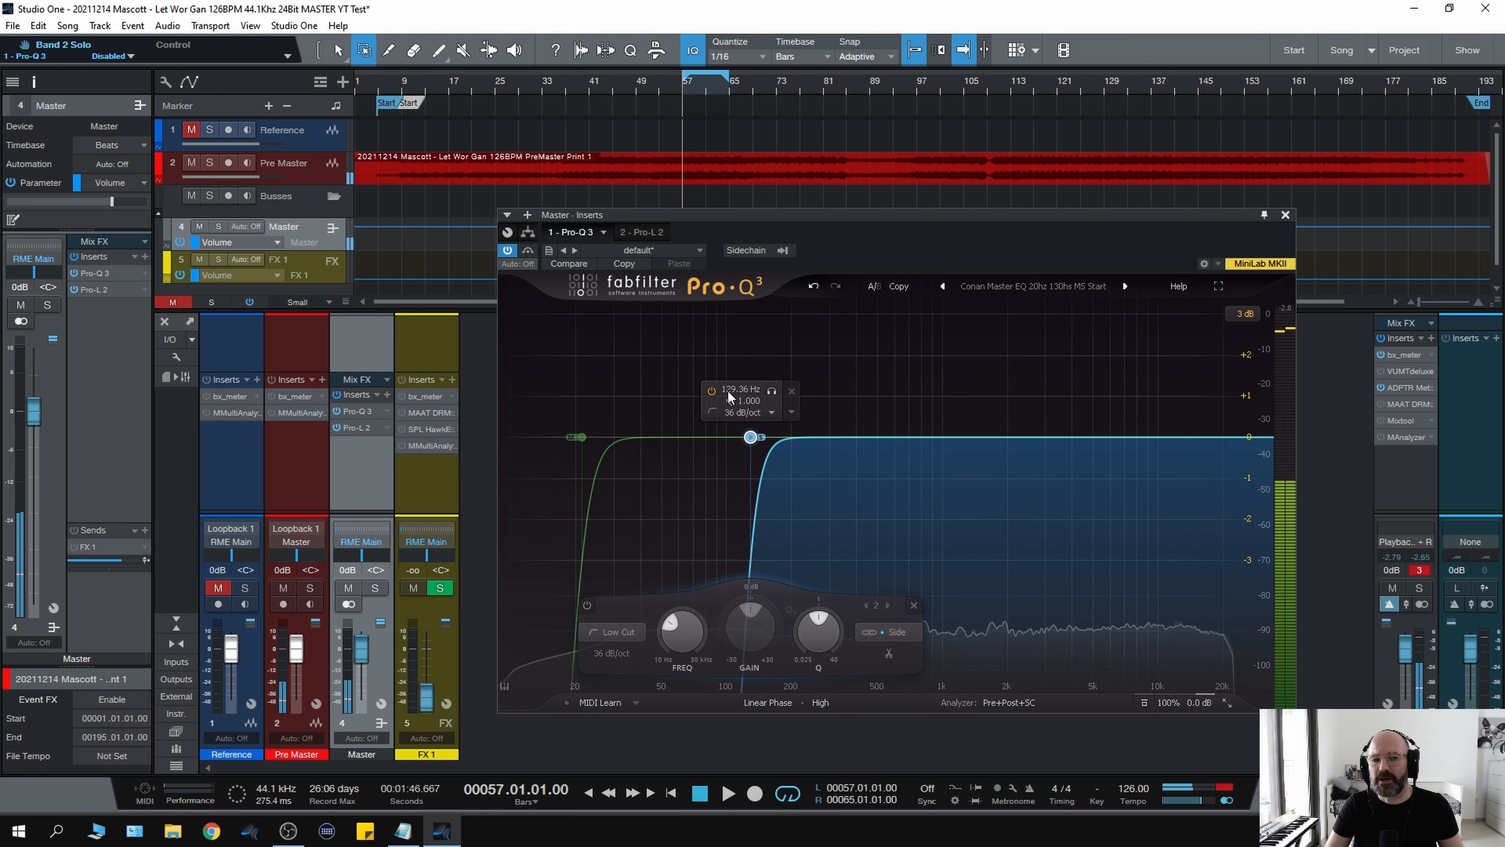
- Sweep the soloed Side low cut down to about 116 Hz during playback and settle it at about 122 Hz
{"action": "key", "text": "space"}
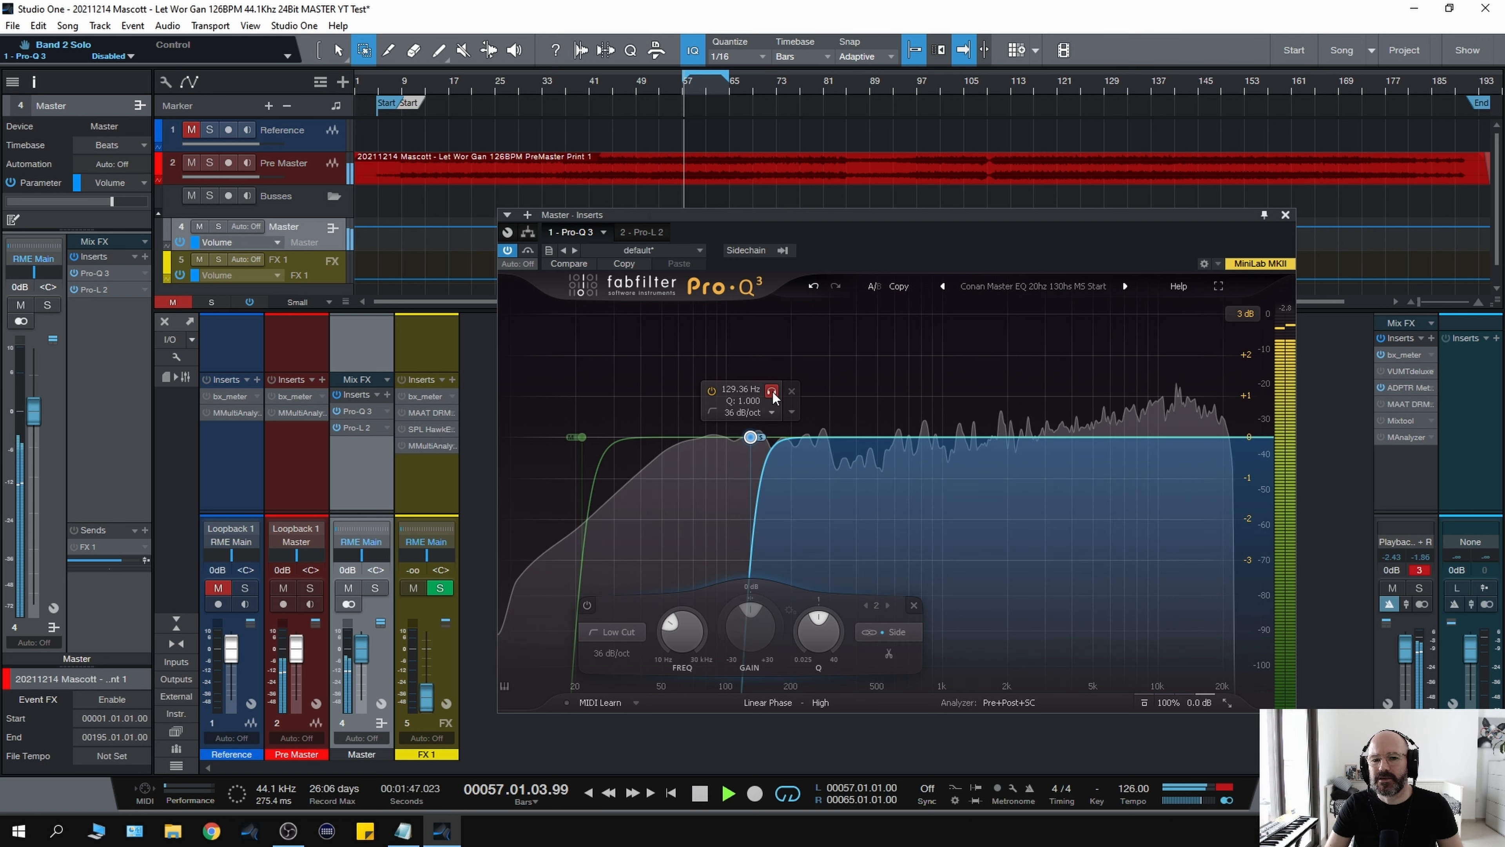
{"action": "left_click_drag", "start_coordinate": [773, 392], "coordinate": [759, 391]}
{"action": "key", "text": "space"}
{"action": "key", "text": "space"}
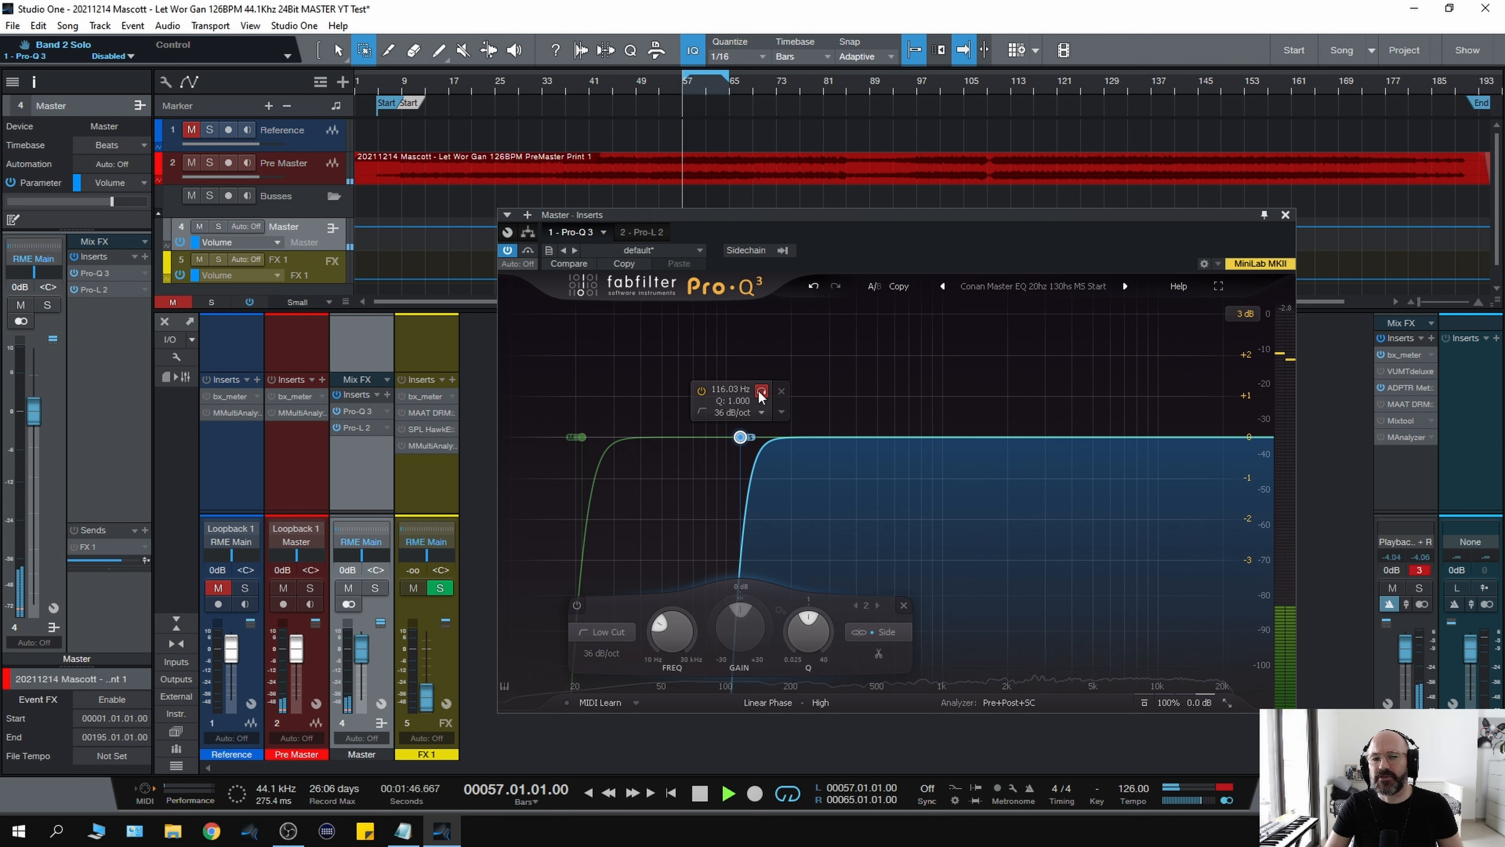
{"action": "left_click", "coordinate": [761, 391]}
{"action": "key", "text": "space"}
{"action": "left_click_drag", "start_coordinate": [761, 391], "coordinate": [767, 391]}
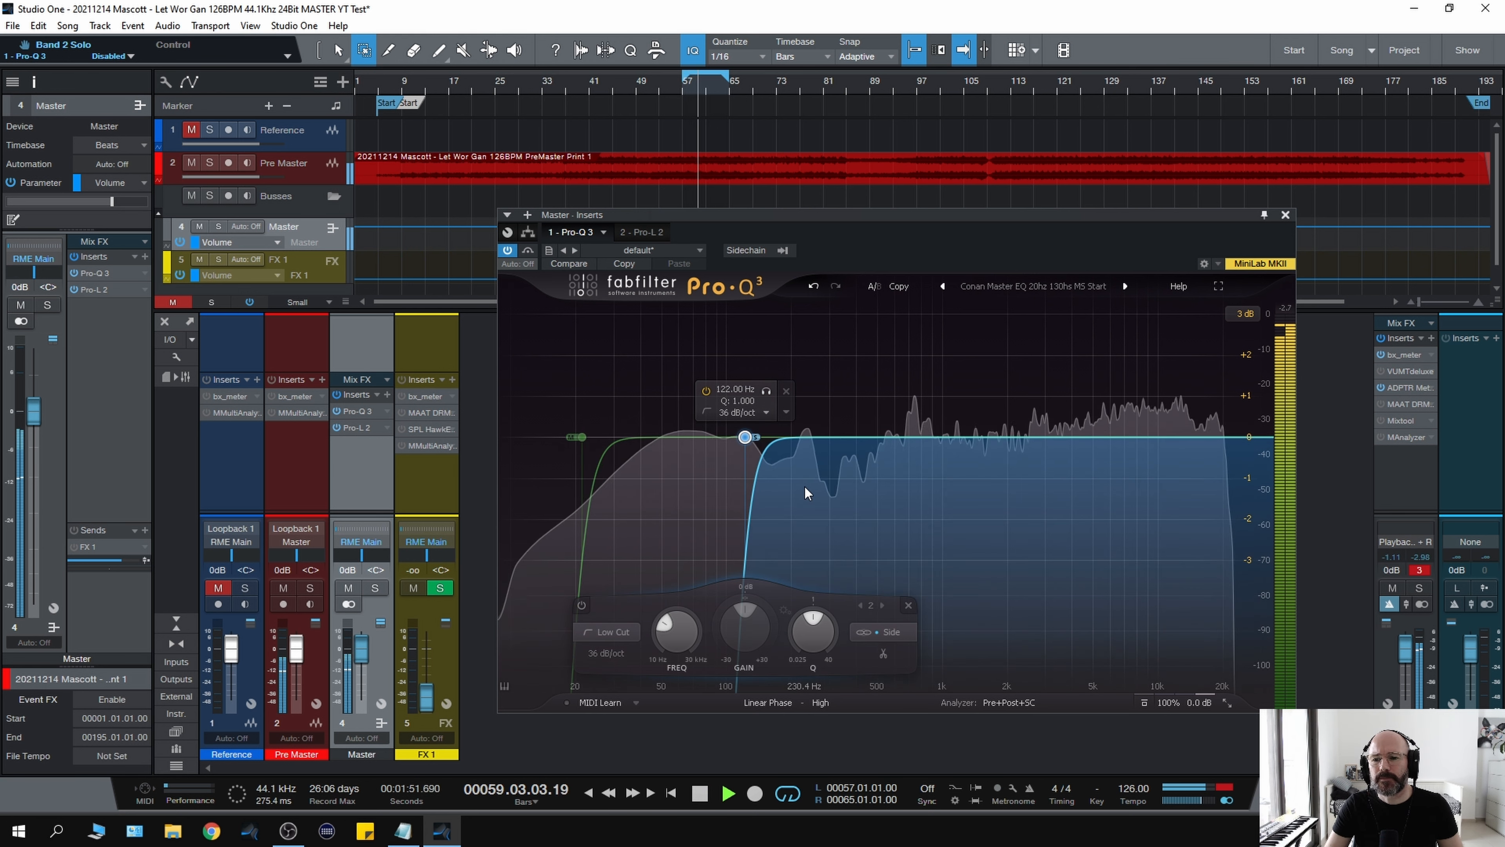
{"action": "key", "text": "space"}
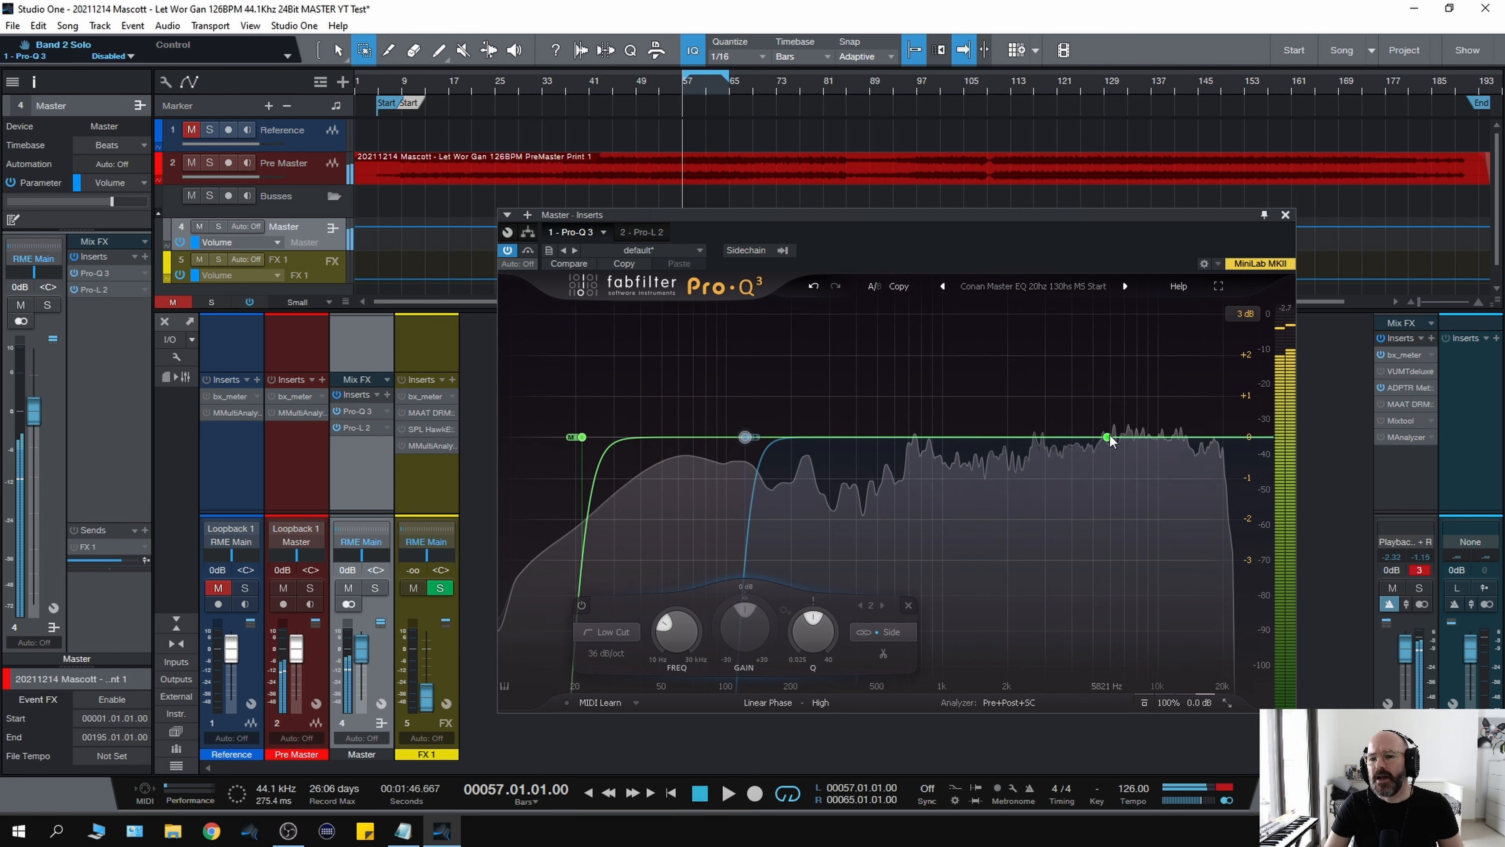
- Add a high shelf with Side stereo placement at about 11 kHz, boosted about 1.2 dB, and check it during playback
{"action": "left_click", "coordinate": [1173, 437]}
{"action": "left_click_drag", "start_coordinate": [1172, 425], "coordinate": [1170, 416]}
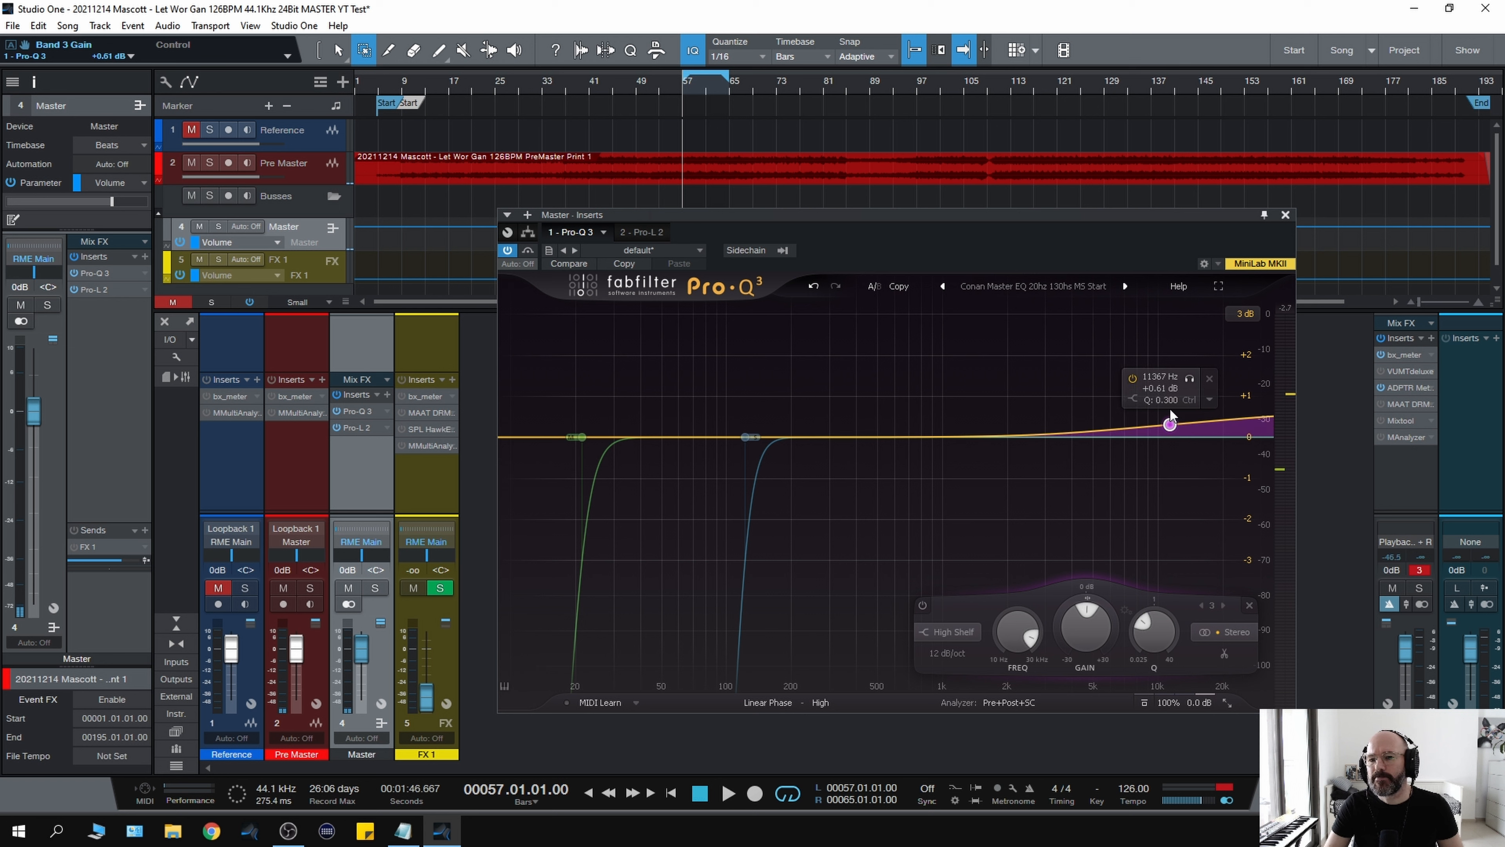
{"action": "left_click", "coordinate": [1208, 399]}
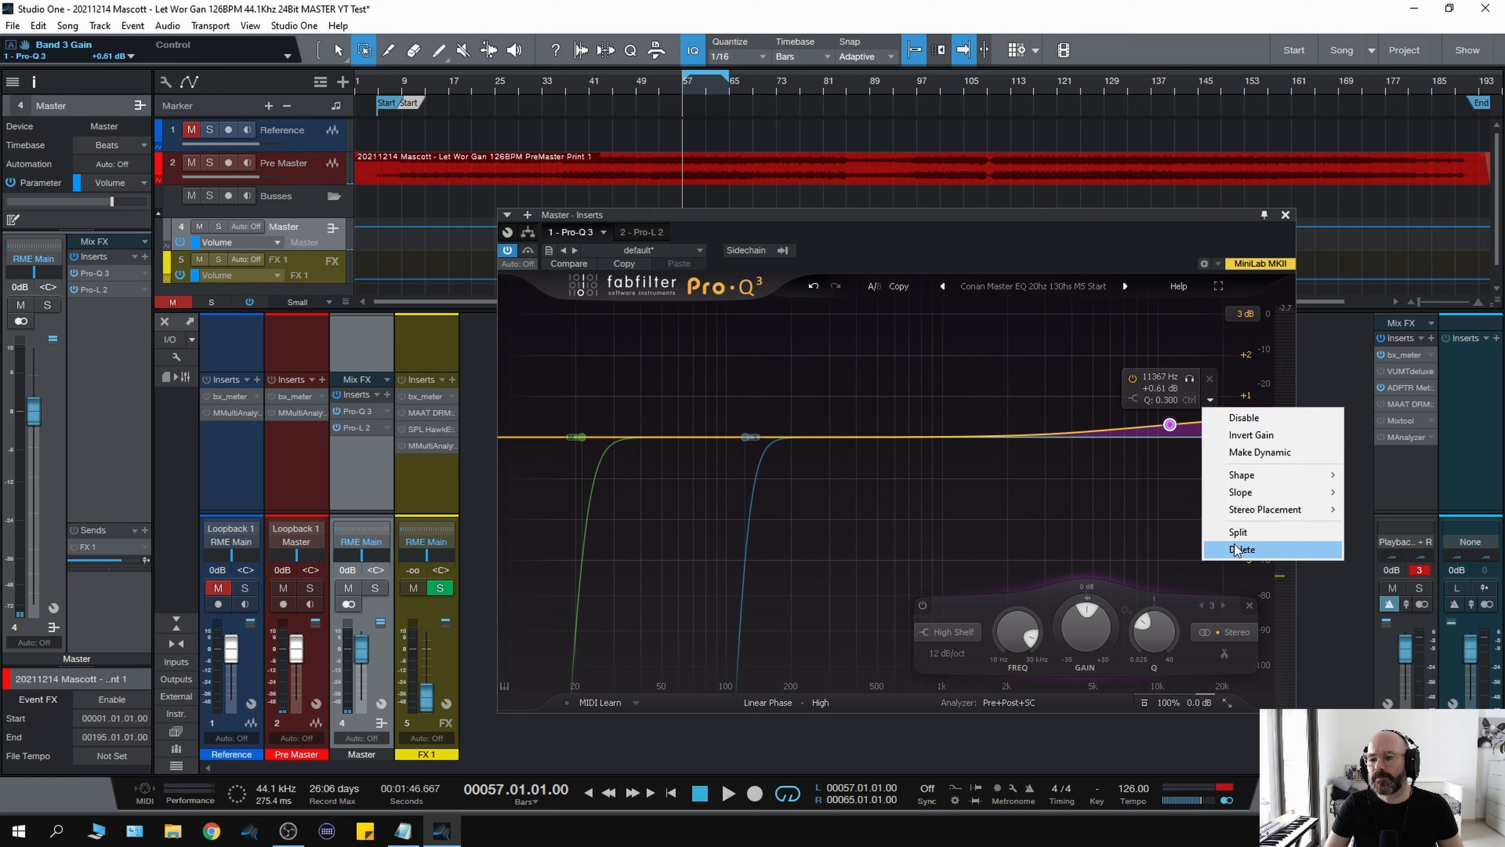
{"action": "mouse_move", "coordinate": [1276, 511]}
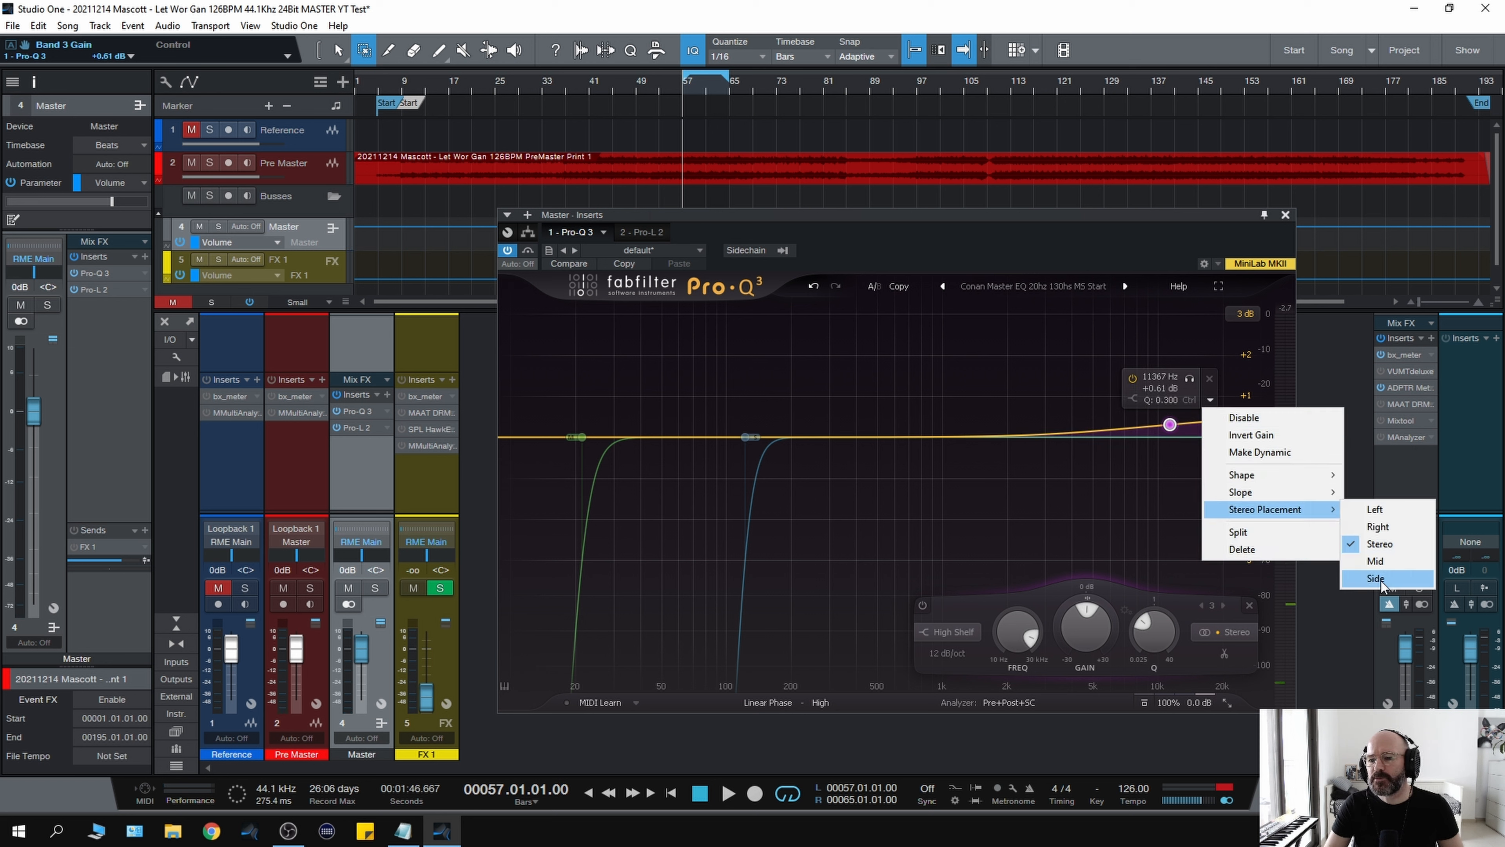
{"action": "left_click", "coordinate": [1289, 578]}
{"action": "left_click_drag", "start_coordinate": [1170, 425], "coordinate": [1168, 409]}
{"action": "key", "text": "space"}
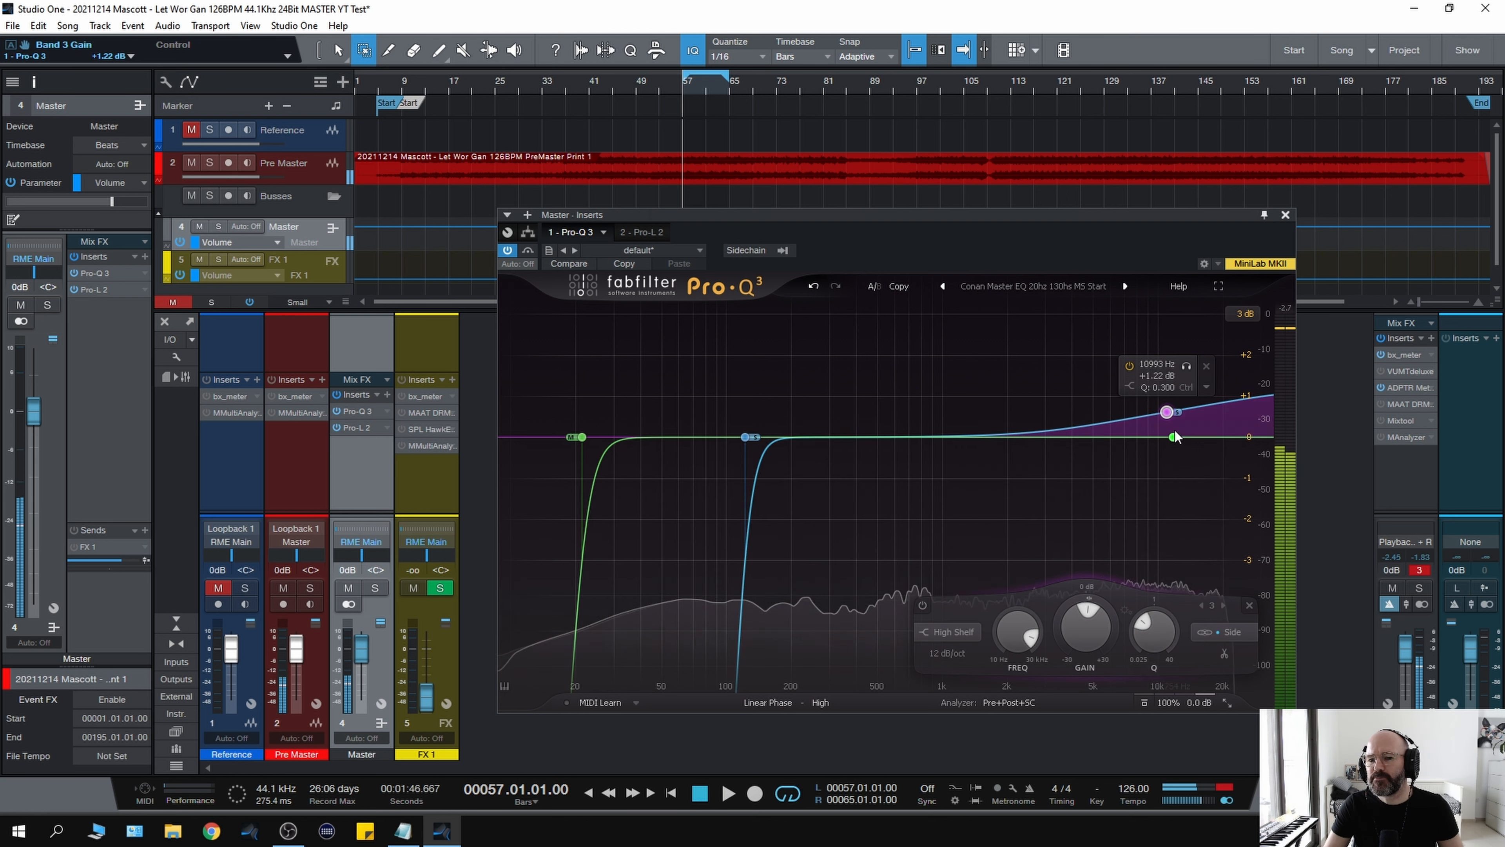
- Make the Side high shelf dynamic, adjust its upward dynamic range during playback, and set its Q to 0.710
{"action": "left_click", "coordinate": [1207, 386]}
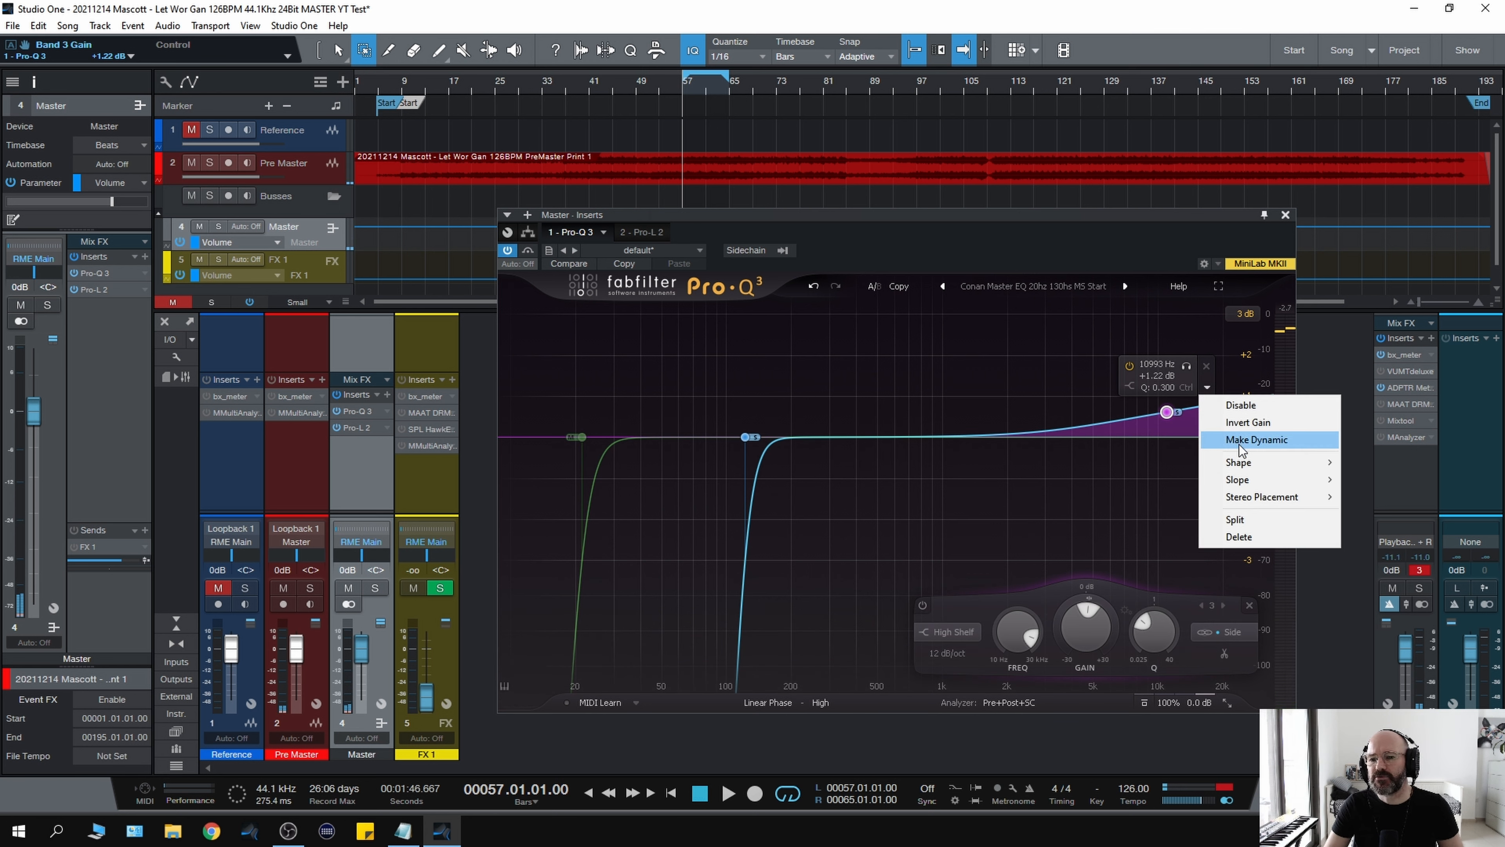
{"action": "left_click", "coordinate": [1221, 440]}
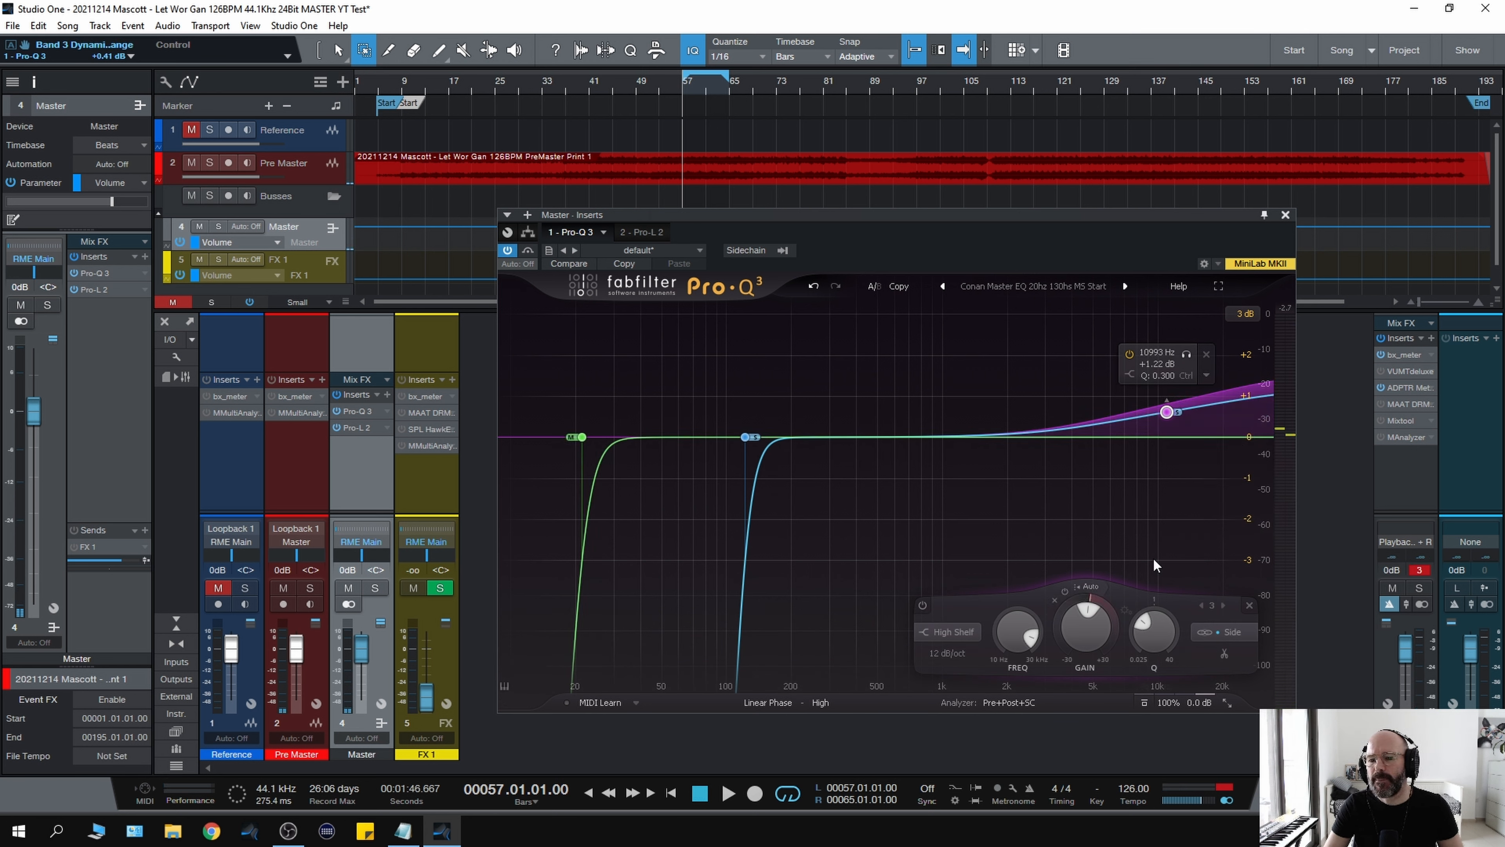
{"action": "key", "text": "space"}
{"action": "left_click_drag", "start_coordinate": [1124, 596], "coordinate": [1131, 561]}
{"action": "scroll", "coordinate": [1129, 443], "scroll_direction": "up", "scroll_amount": 5}
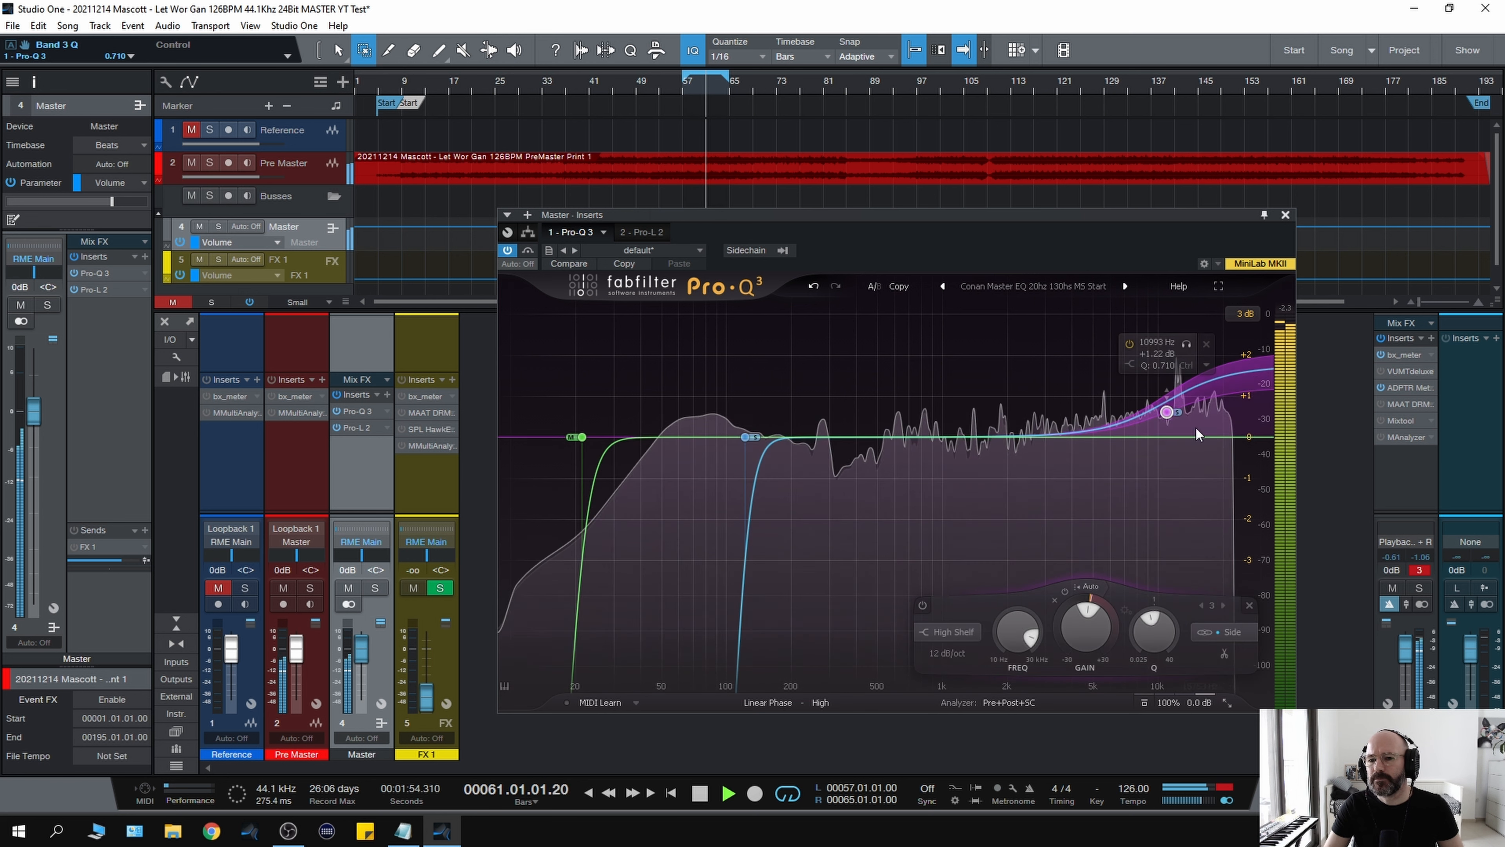
- Lower the dynamic Side high shelf to about 6.4 kHz with about 1.3 dB of gain, soloing the band
{"action": "left_click_drag", "start_coordinate": [1165, 409], "coordinate": [1155, 398]}
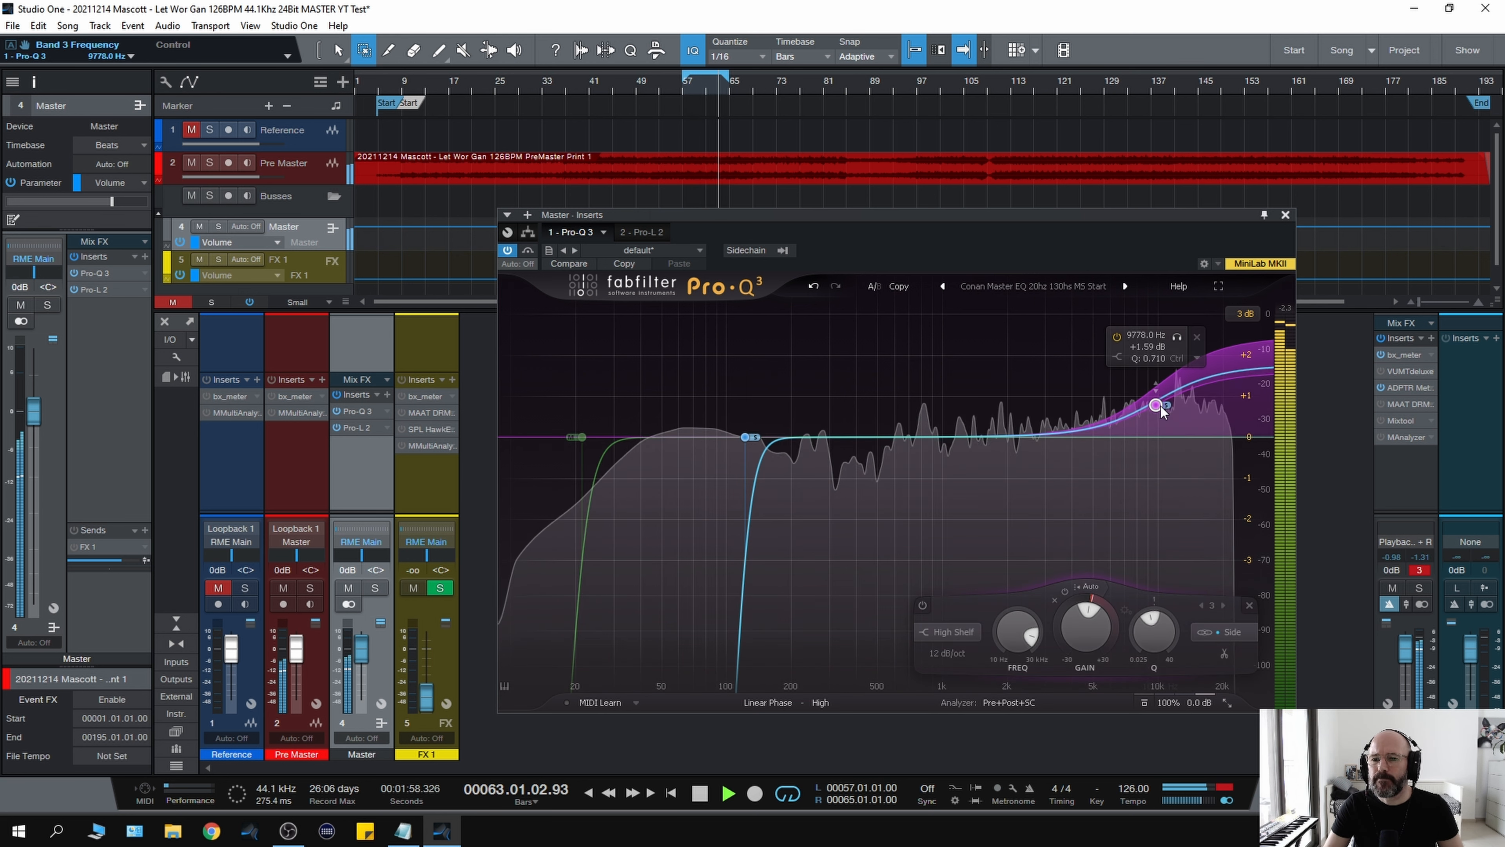
{"action": "left_click_drag", "start_coordinate": [1157, 405], "coordinate": [1128, 410]}
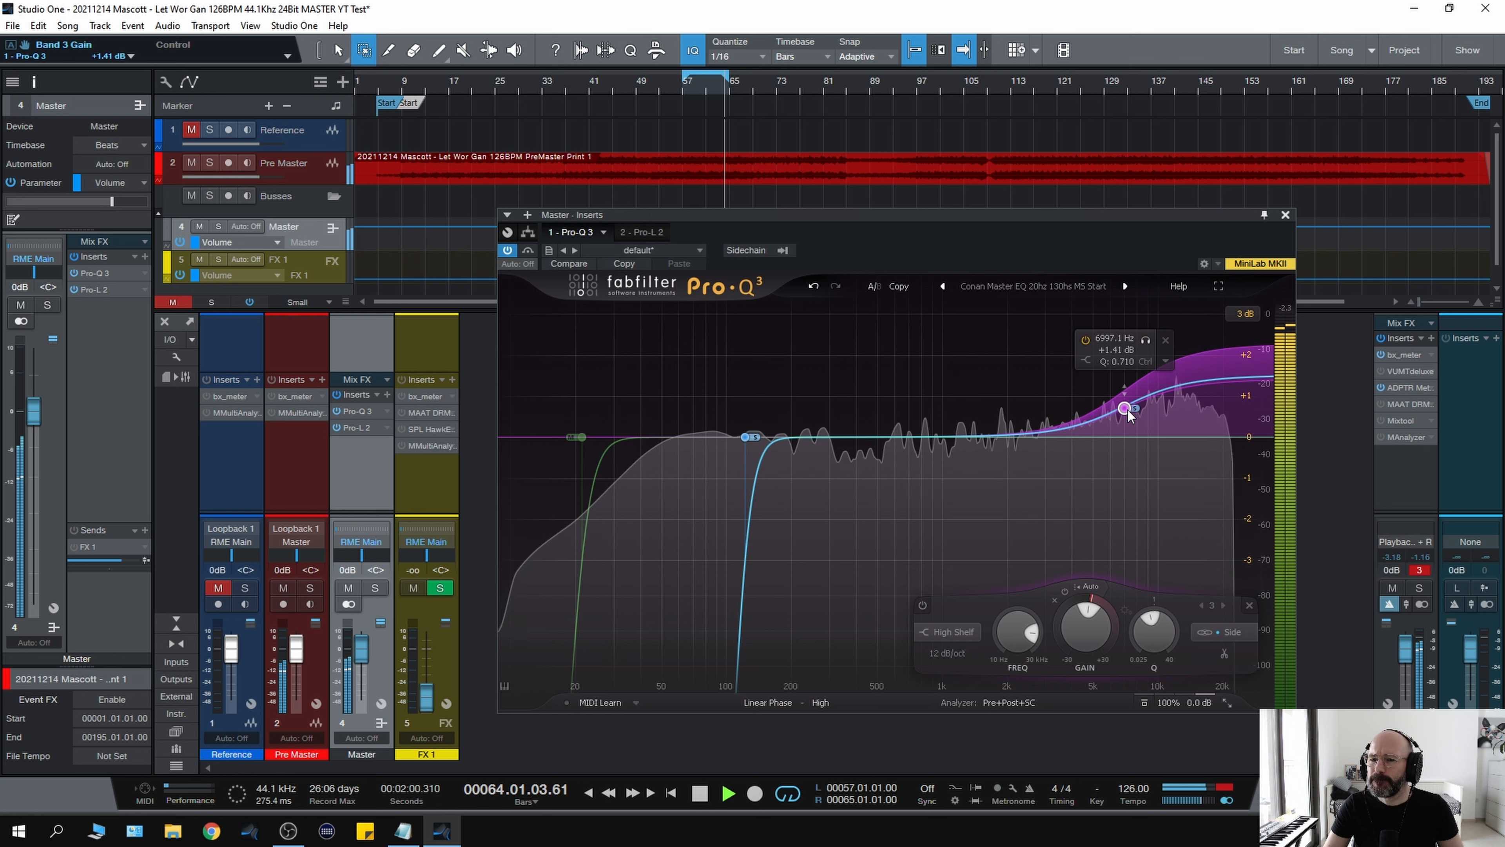
{"action": "left_click", "coordinate": [1141, 346]}
{"action": "left_click", "coordinate": [1141, 346]}
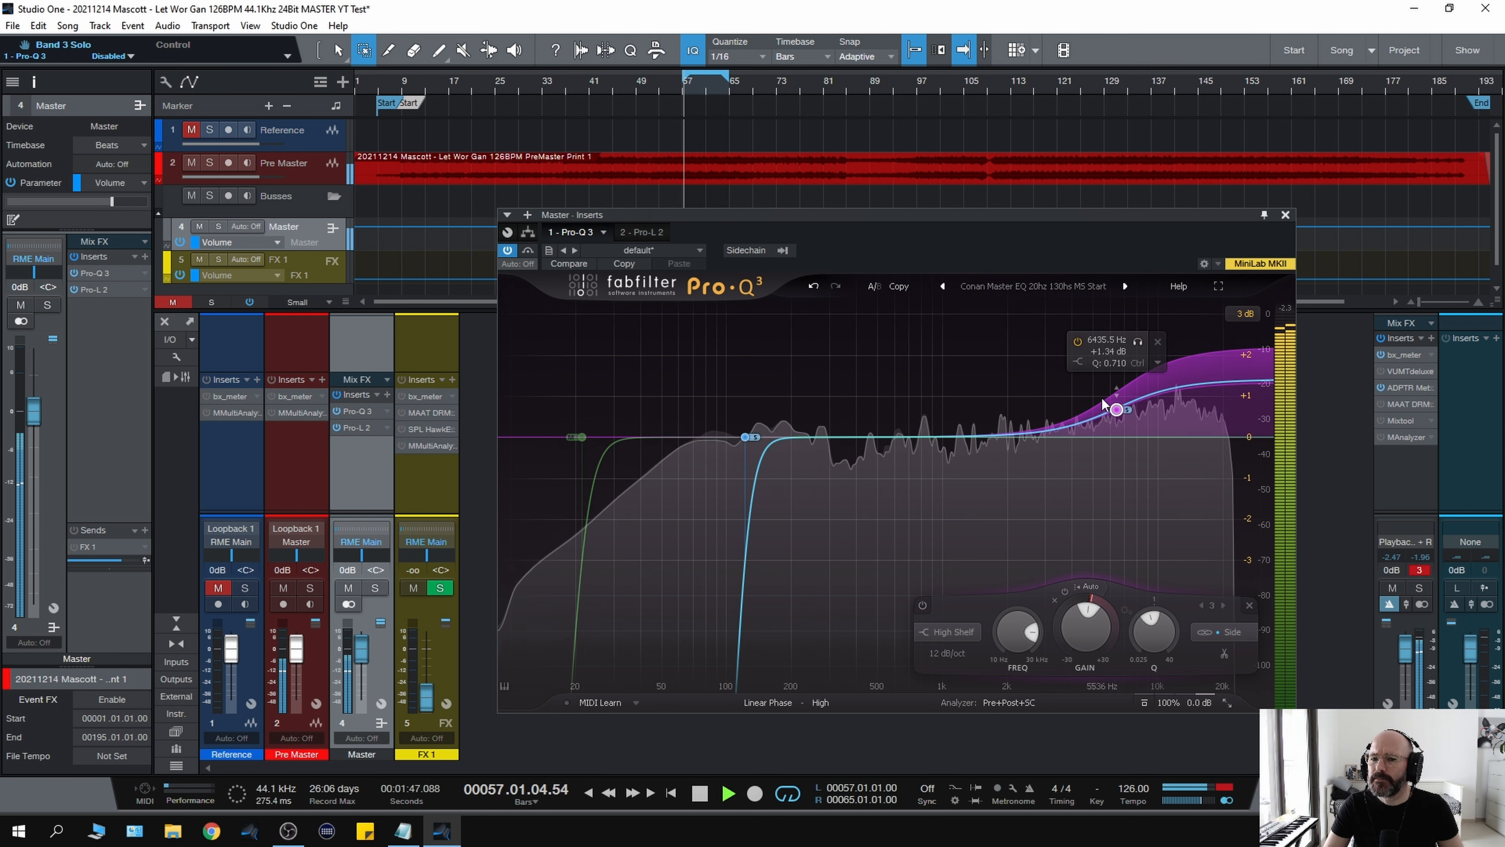
- Play the loop and compare the master with the mid/side Pro-Q 3 settings active and bypassed
{"action": "left_click", "coordinate": [528, 252]}
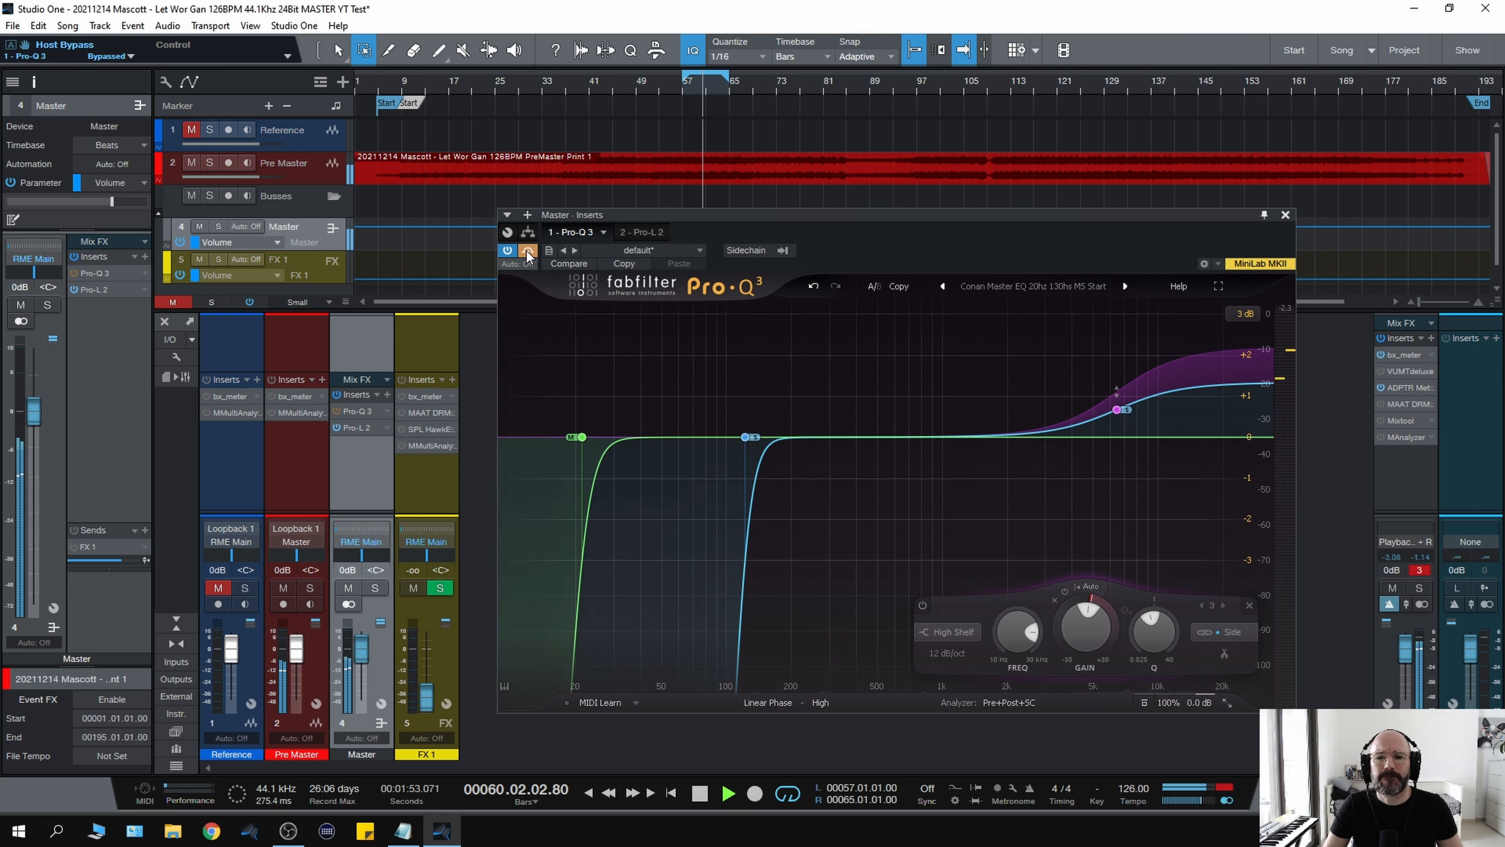
{"action": "left_click", "coordinate": [527, 251]}
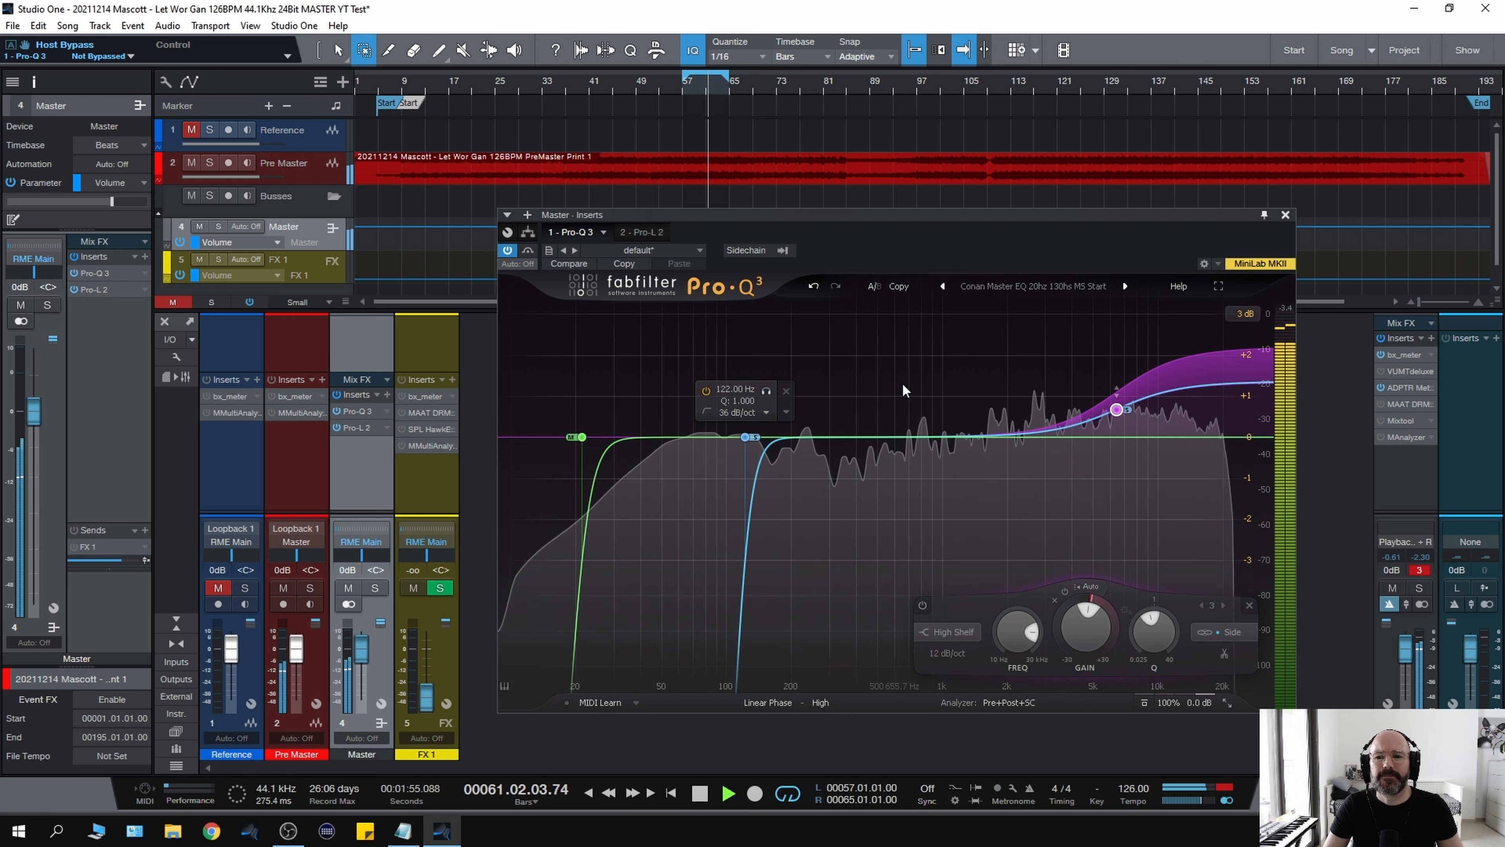
{"action": "key", "text": "space"}
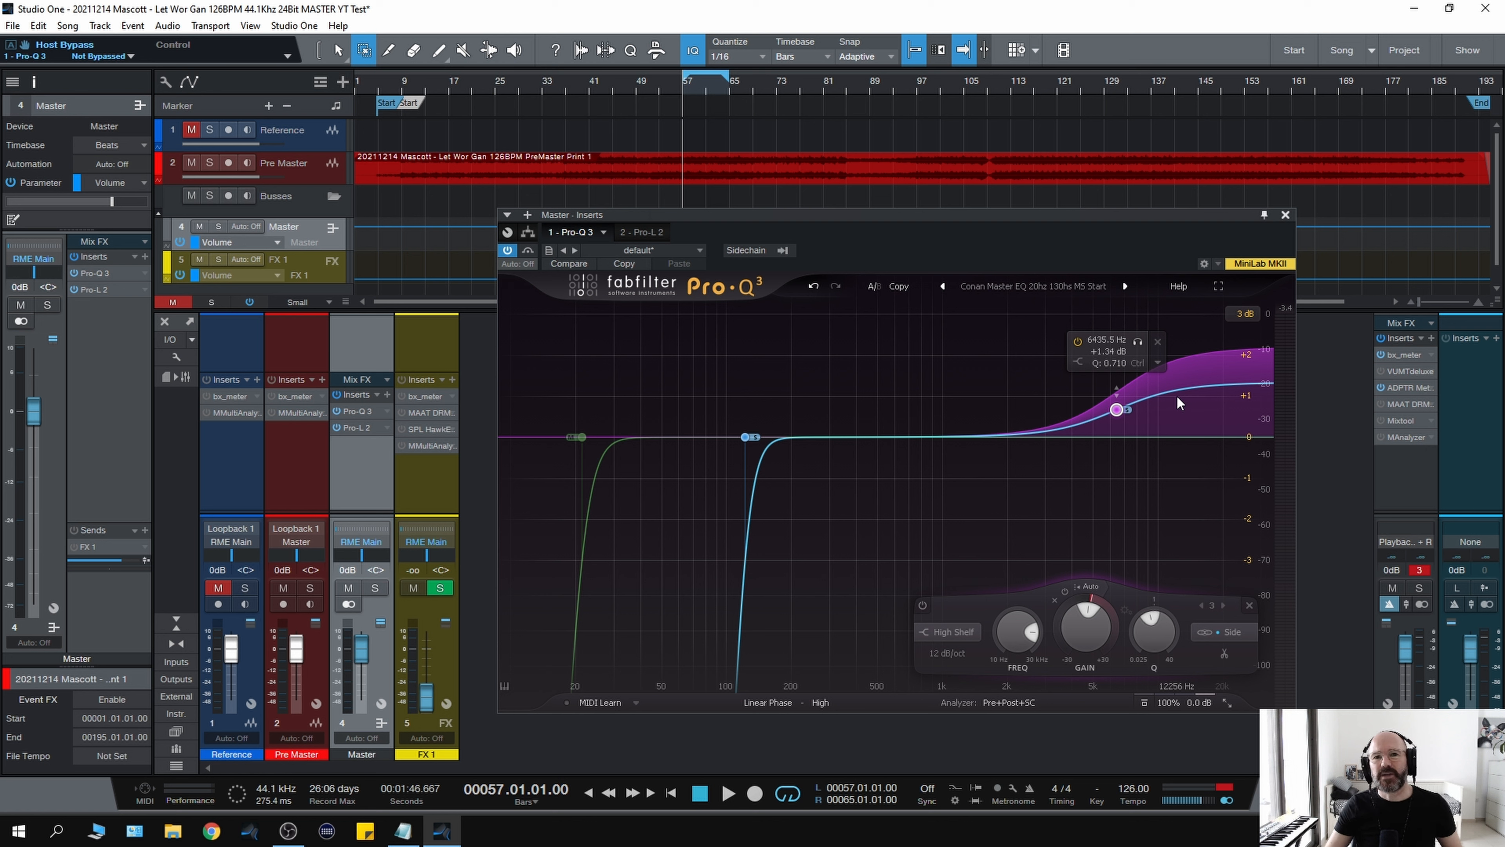
{"action": "key", "text": "space"}
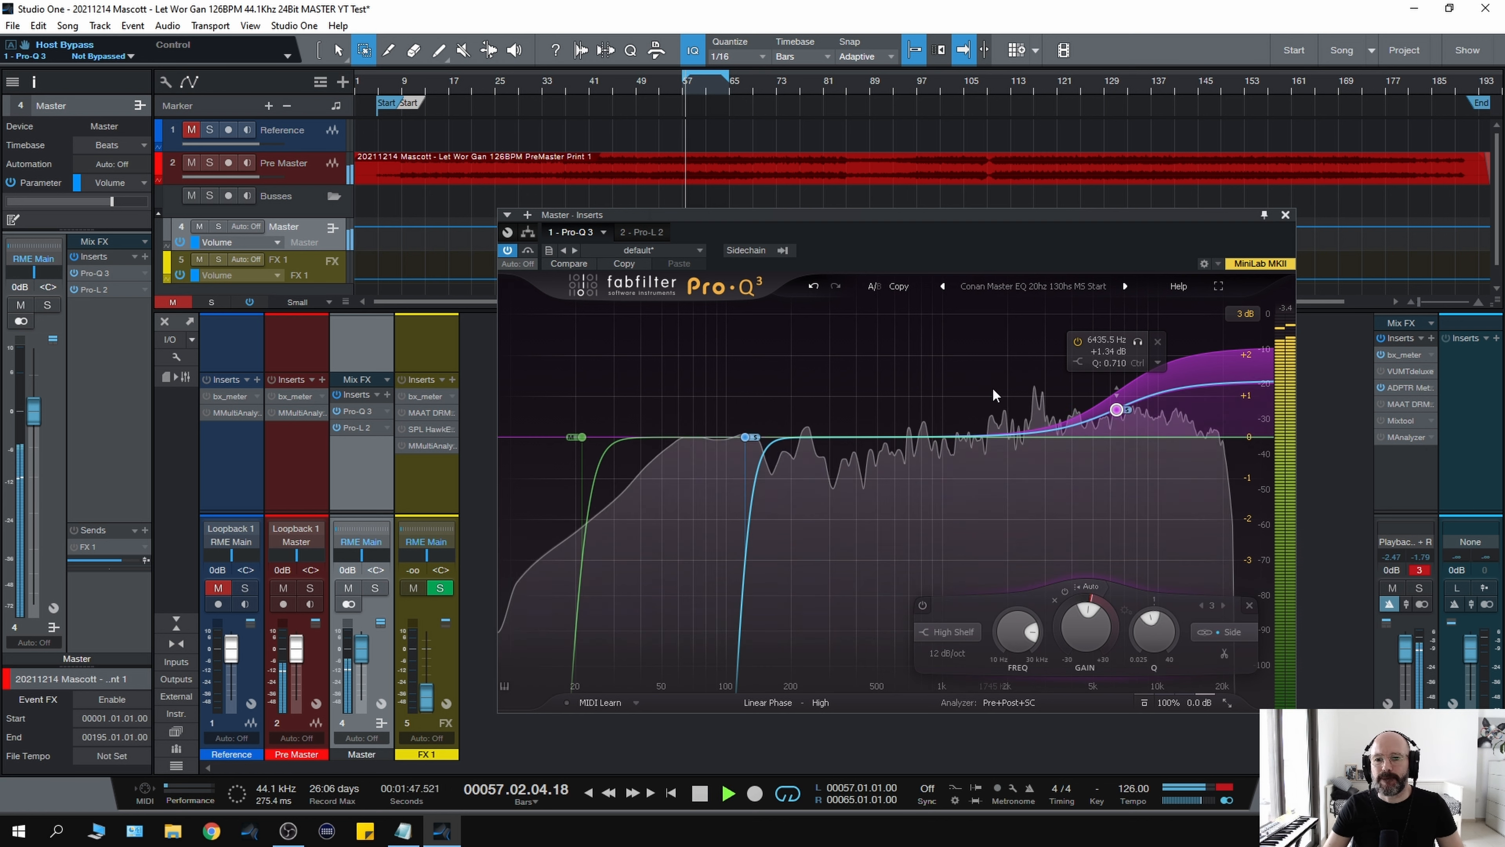
{"action": "left_click", "coordinate": [528, 251]}
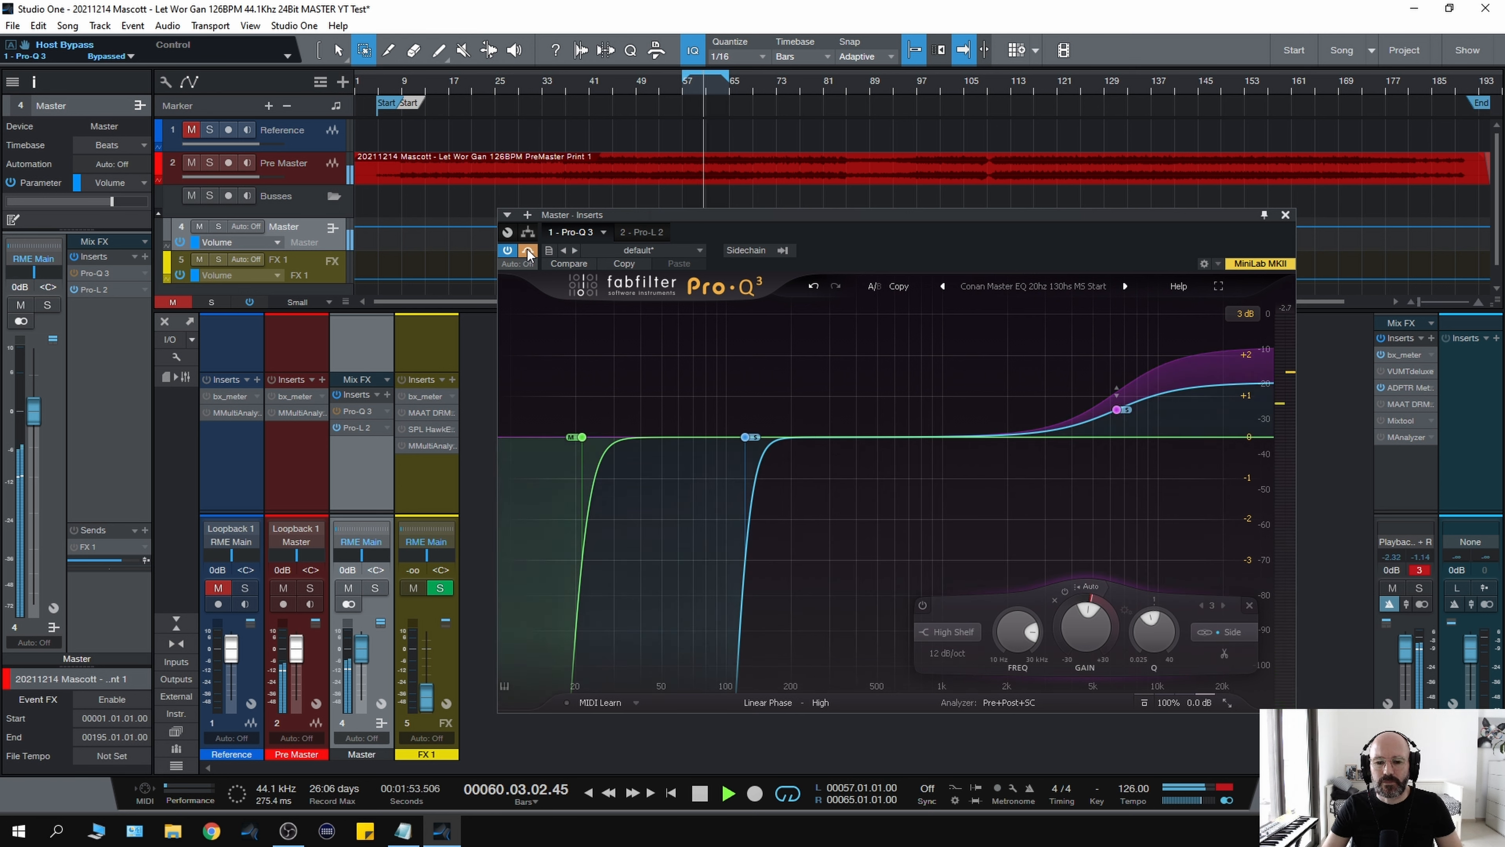
{"action": "left_click", "coordinate": [528, 251]}
{"action": "key", "text": "space"}
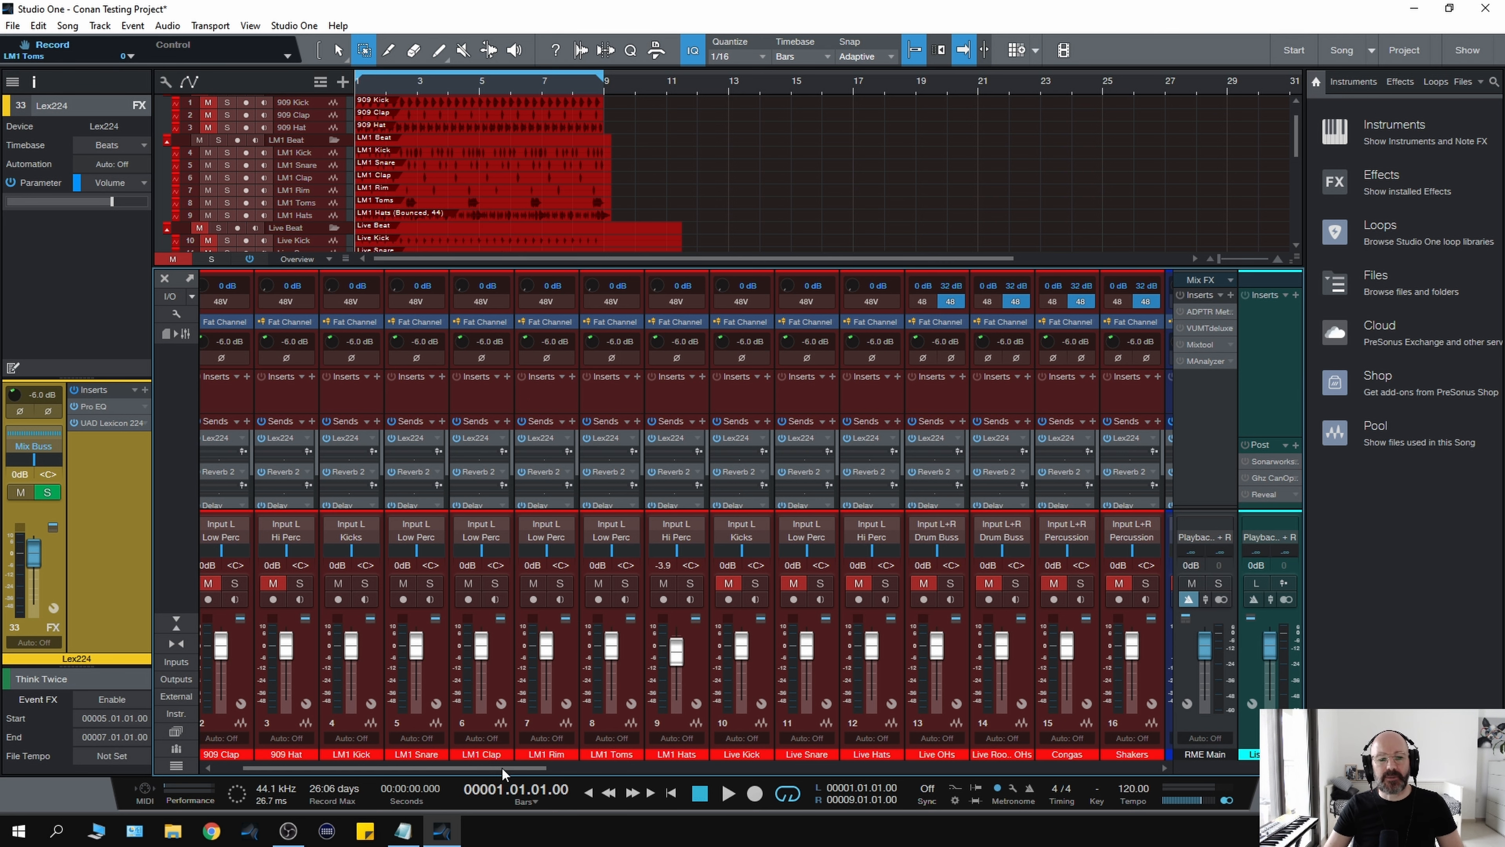
- Open the UAD Lexicon 224 reverb on the Lex224 FX channel and examine its controls, including pre-delay
{"action": "left_click_drag", "start_coordinate": [500, 768], "coordinate": [832, 765]}
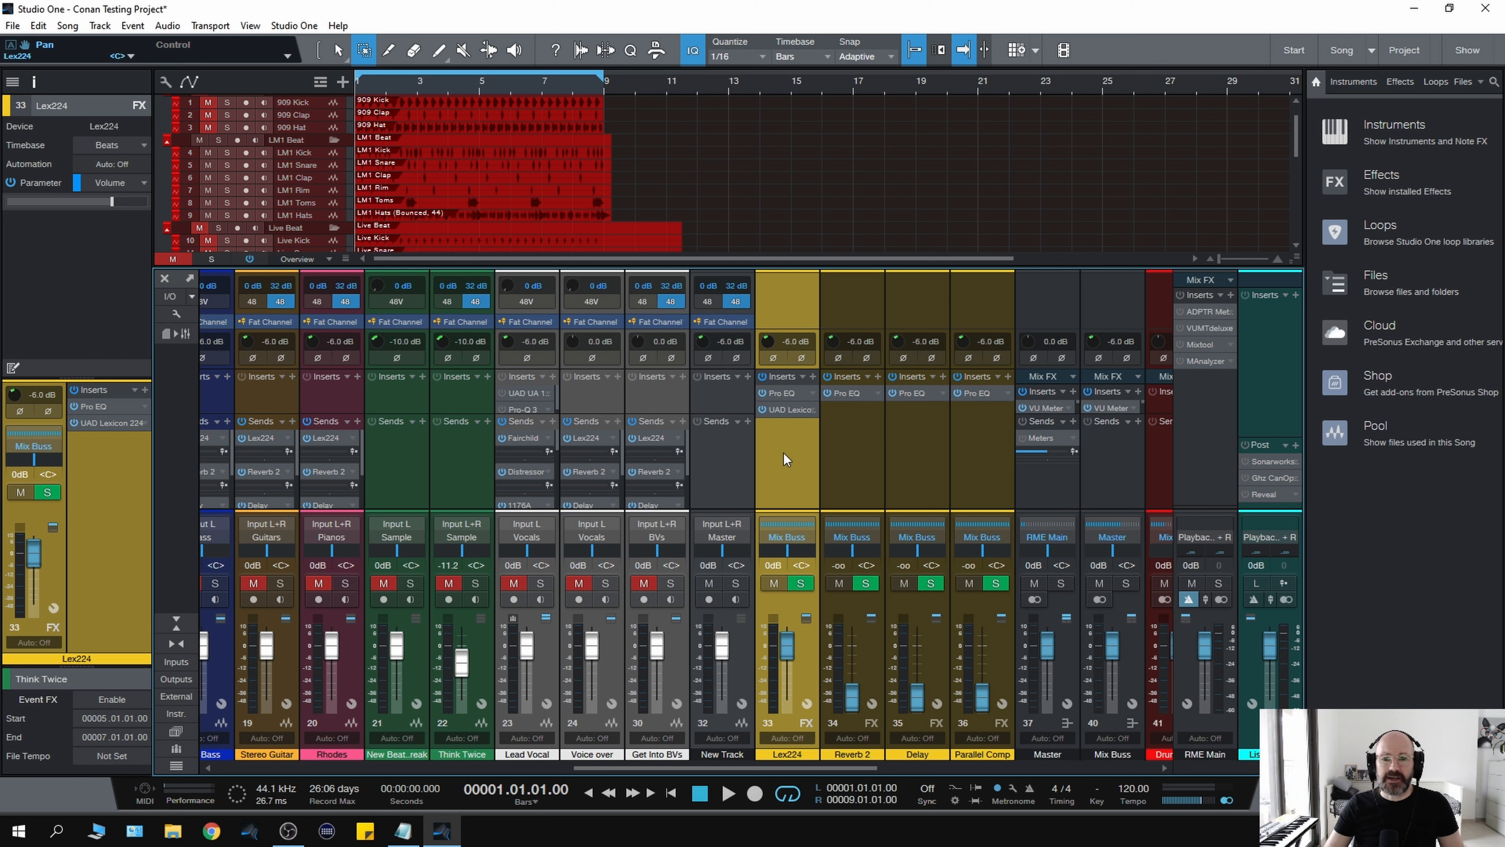
{"action": "left_click", "coordinate": [797, 410]}
{"action": "left_click_drag", "start_coordinate": [746, 138], "coordinate": [787, 146]}
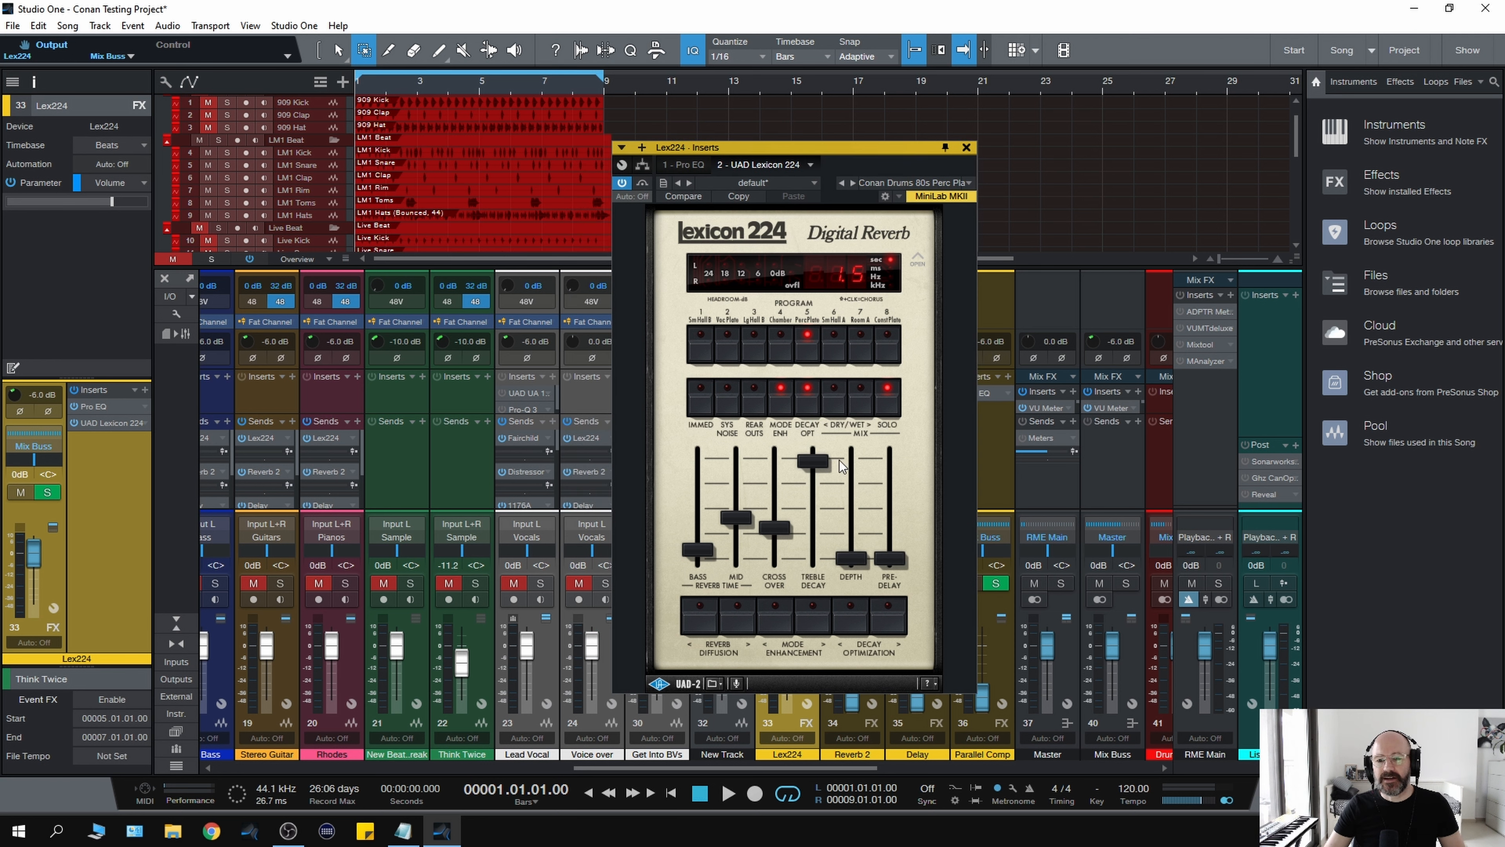
{"action": "mouse_move", "coordinate": [892, 559]}
{"action": "left_mouse_down"}
{"action": "mouse_move", "coordinate": [890, 466]}
{"action": "mouse_move", "coordinate": [877, 555]}
{"action": "left_mouse_up"}
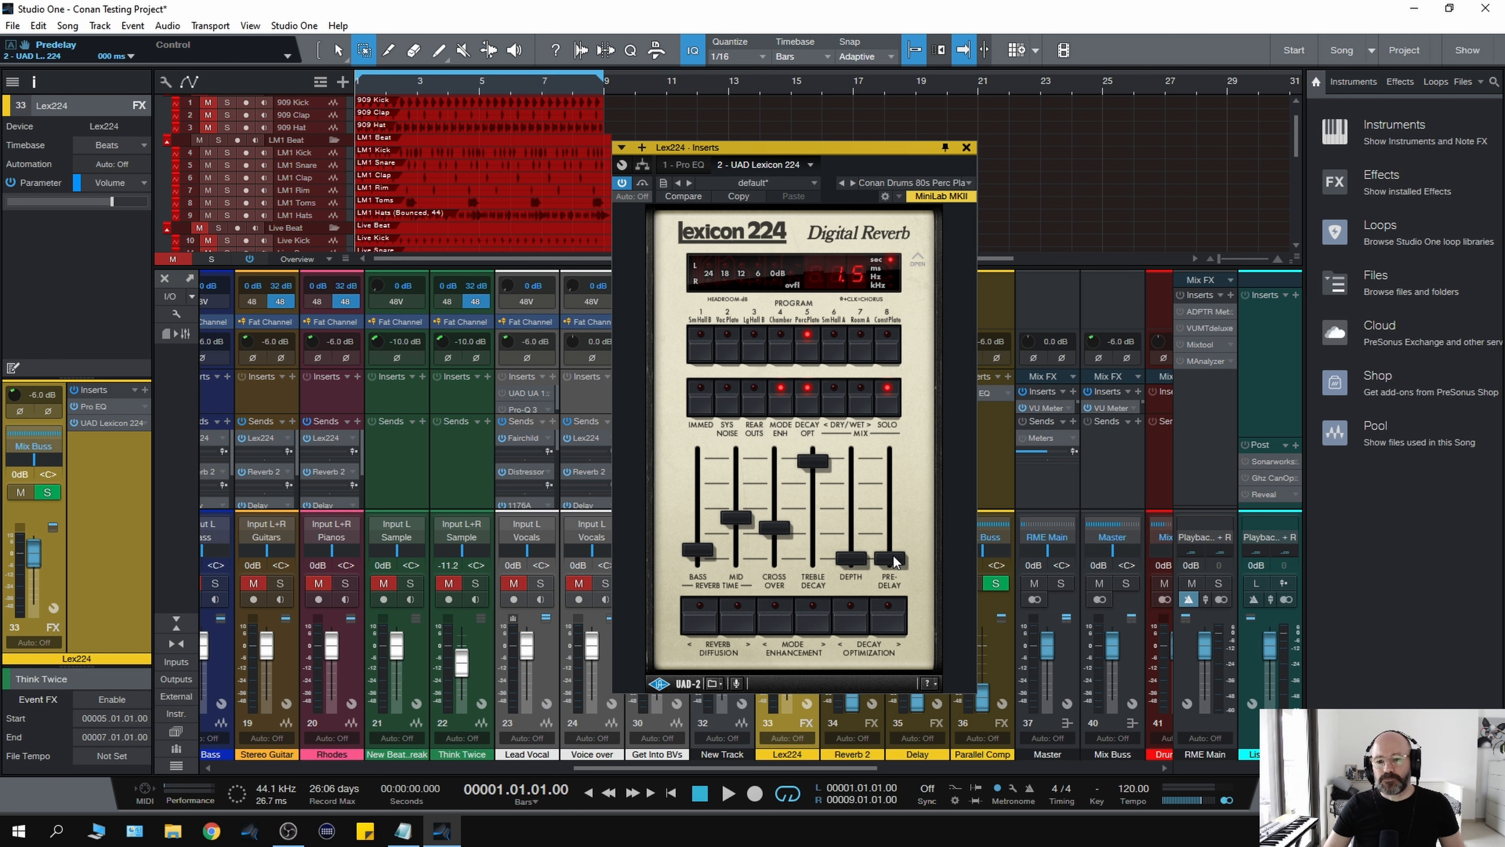
{"action": "key", "text": "space"}
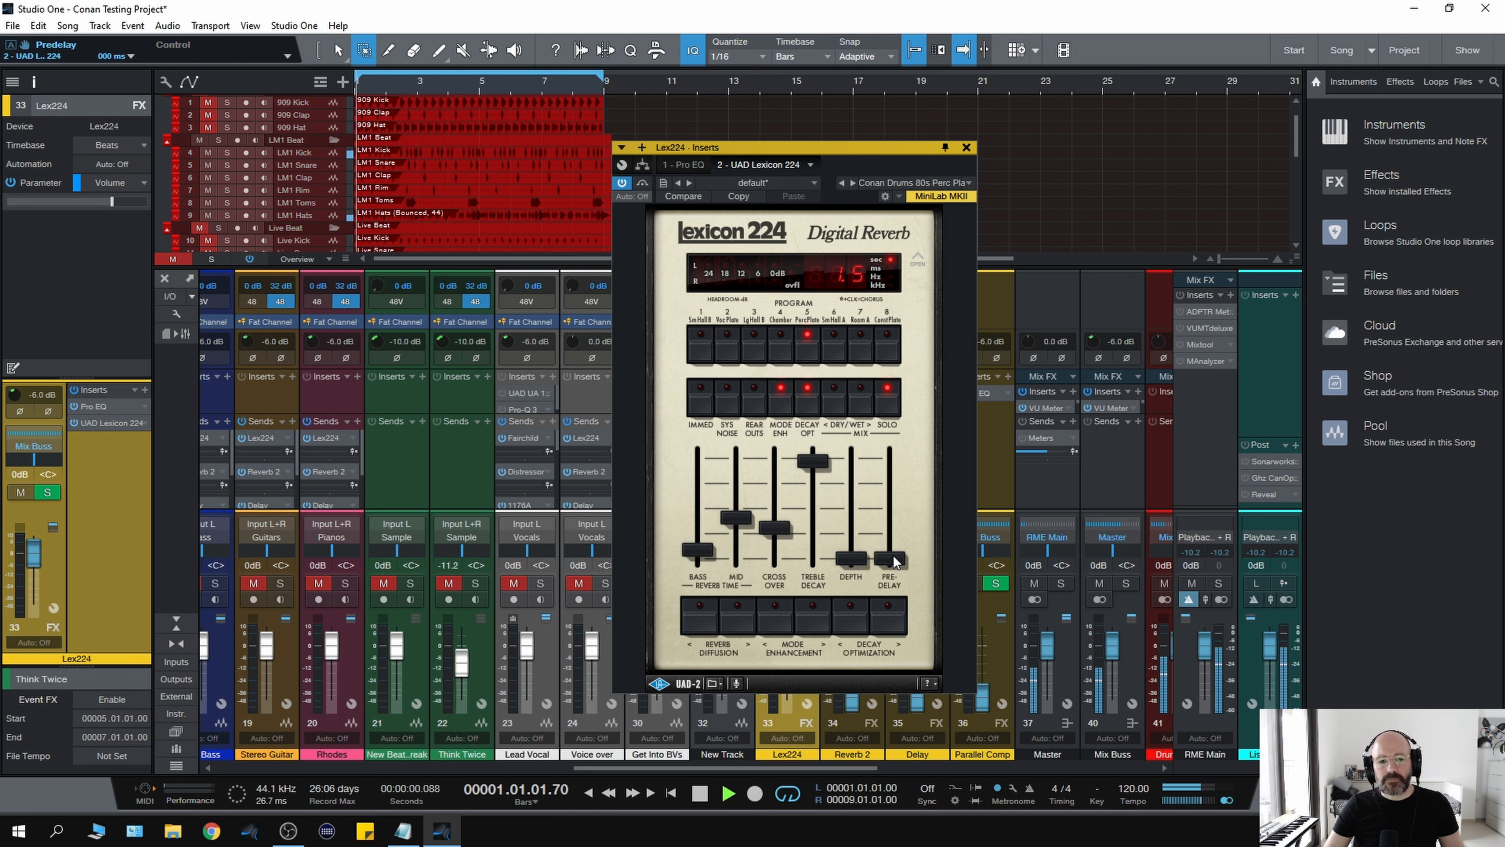
{"action": "left_click", "coordinate": [965, 148]}
- Play the drum loop and raise the LM1 Snare channel's send to the Lex224 reverb
{"action": "key", "text": "space"}
{"action": "left_click_drag", "start_coordinate": [668, 769], "coordinate": [345, 764]}
{"action": "key", "text": "space"}
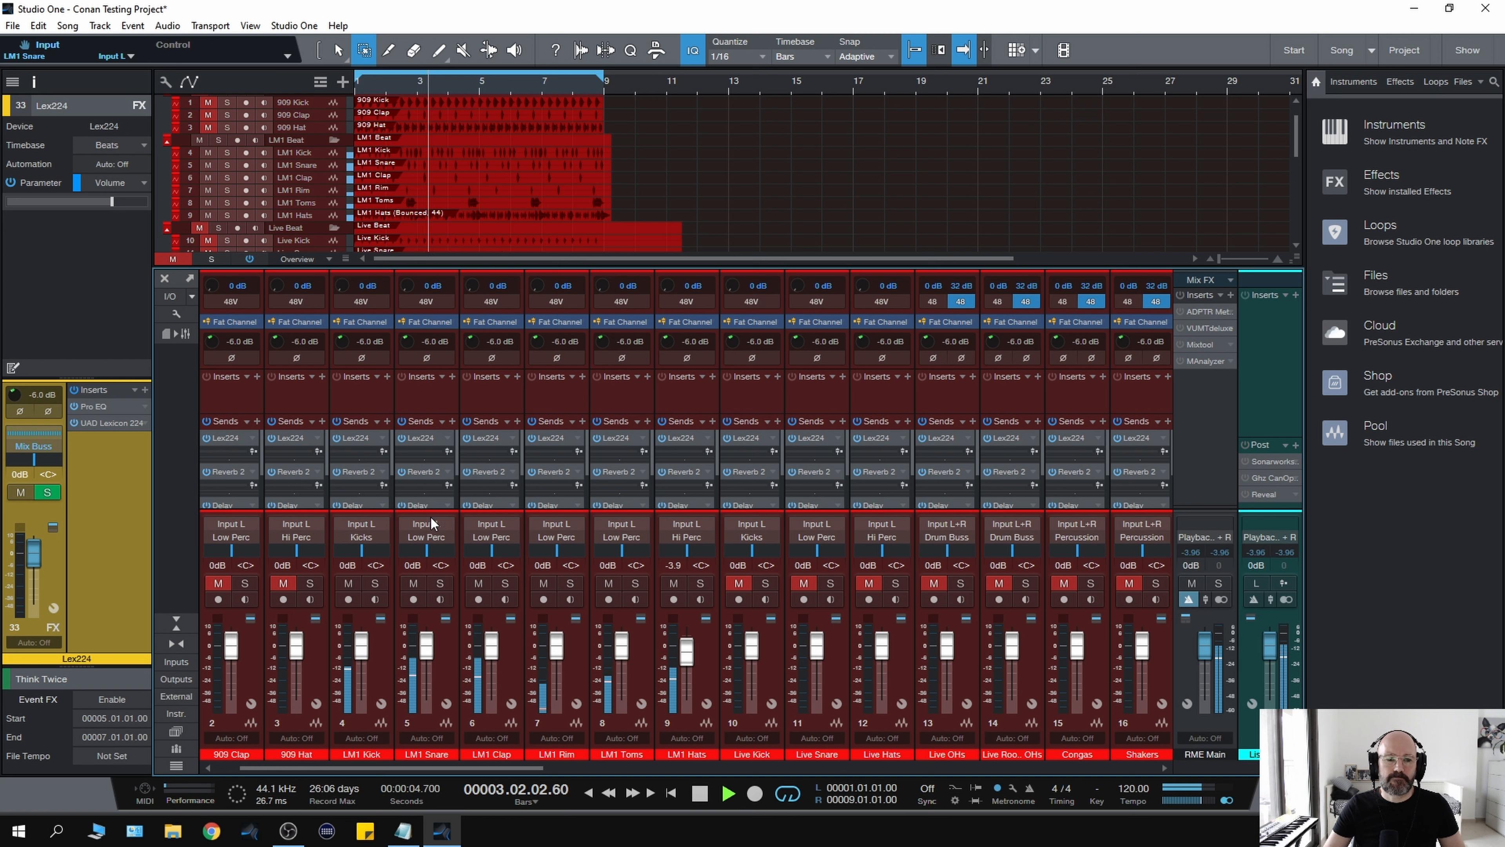
{"action": "key", "text": "space"}
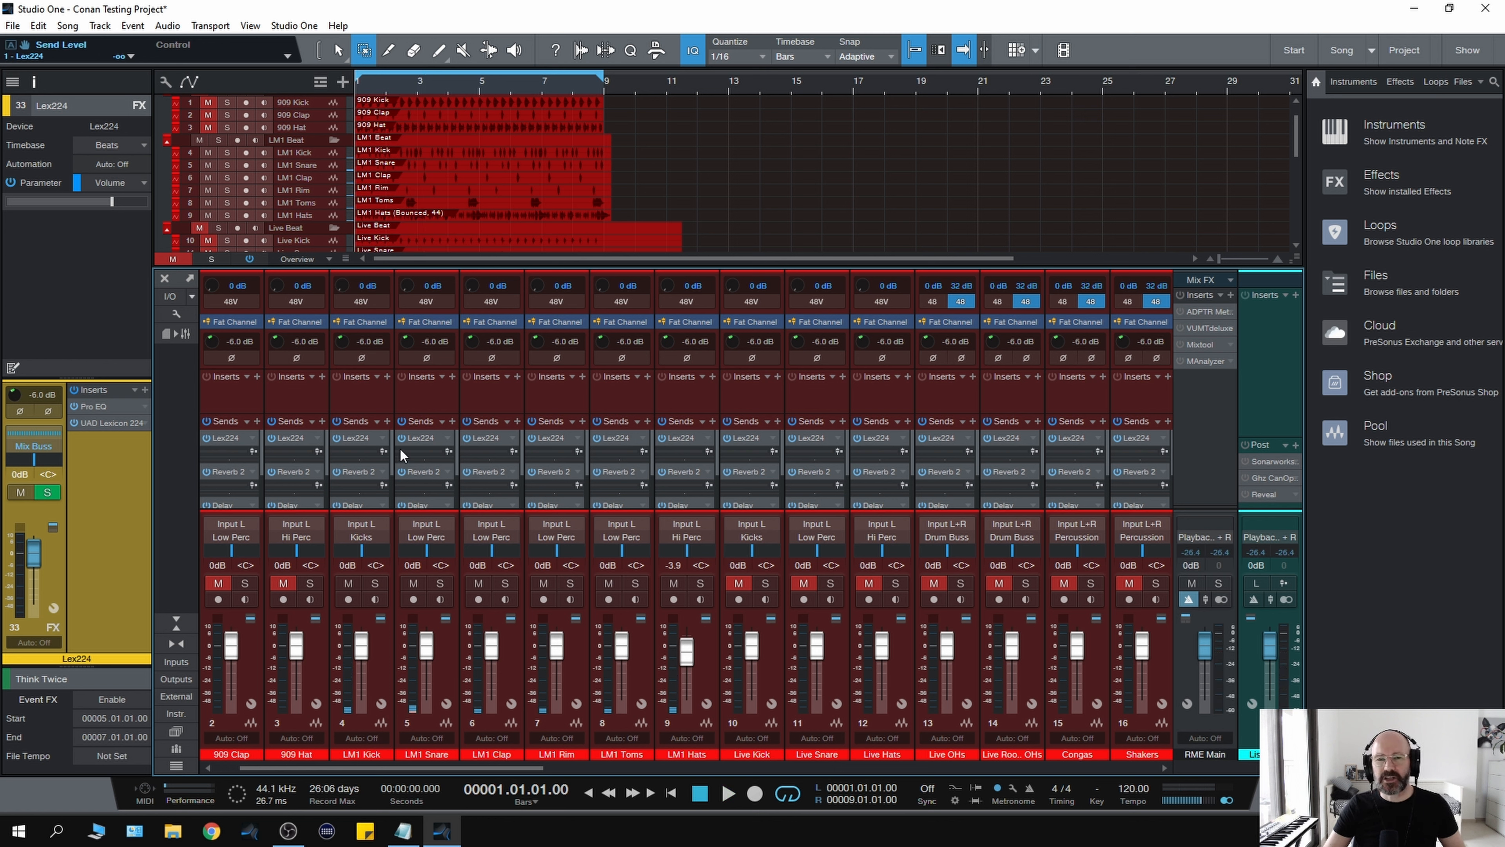
{"action": "key", "text": "space"}
{"action": "left_click_drag", "start_coordinate": [400, 451], "coordinate": [447, 453]}
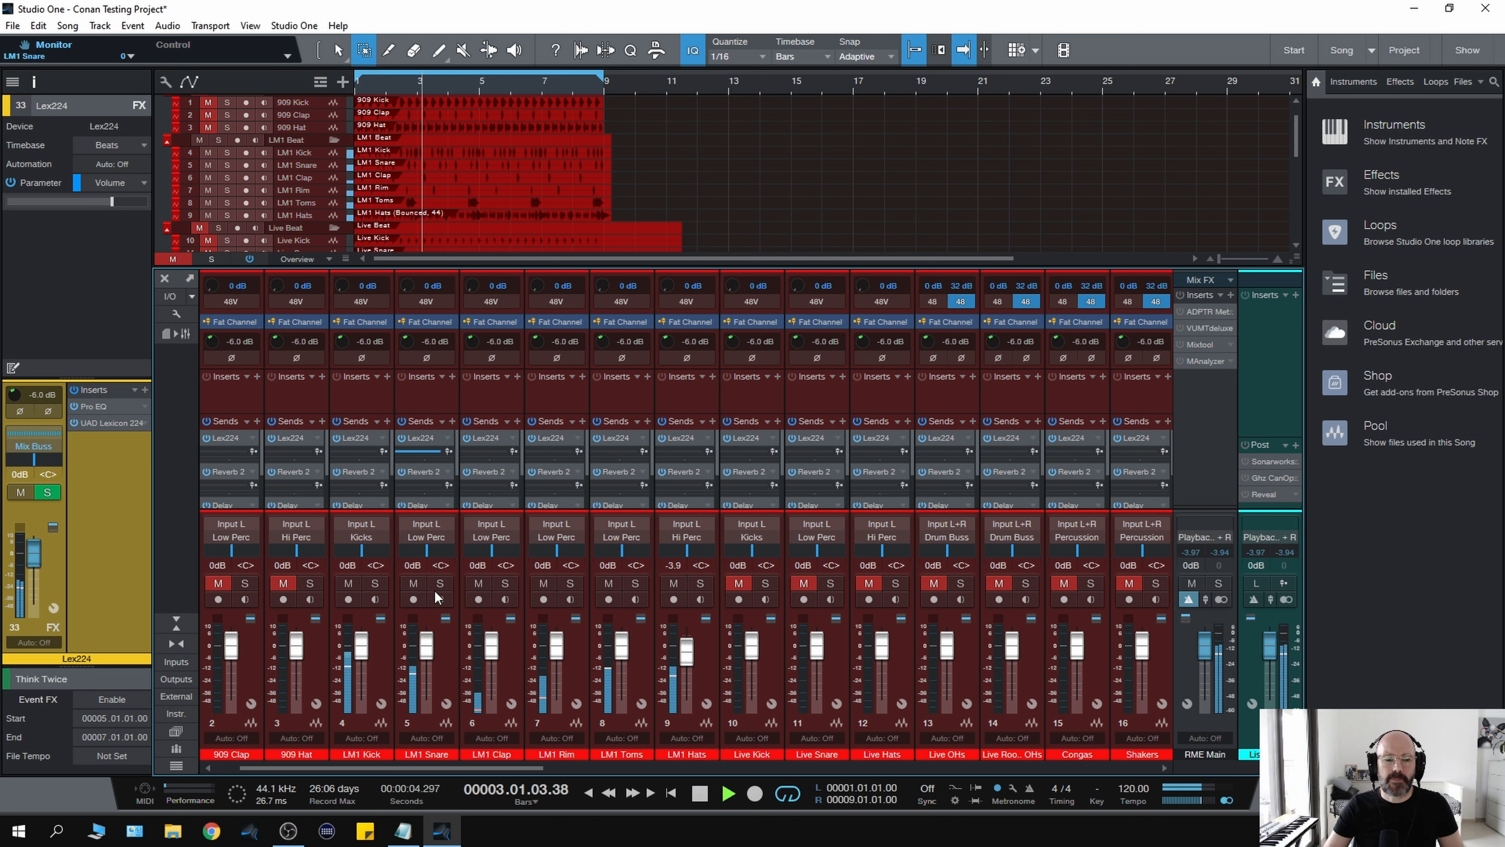
- Solo the LM1 Snare channel and open the Lexicon 224 reverb on the Lex224 FX channel
{"action": "left_click", "coordinate": [441, 583]}
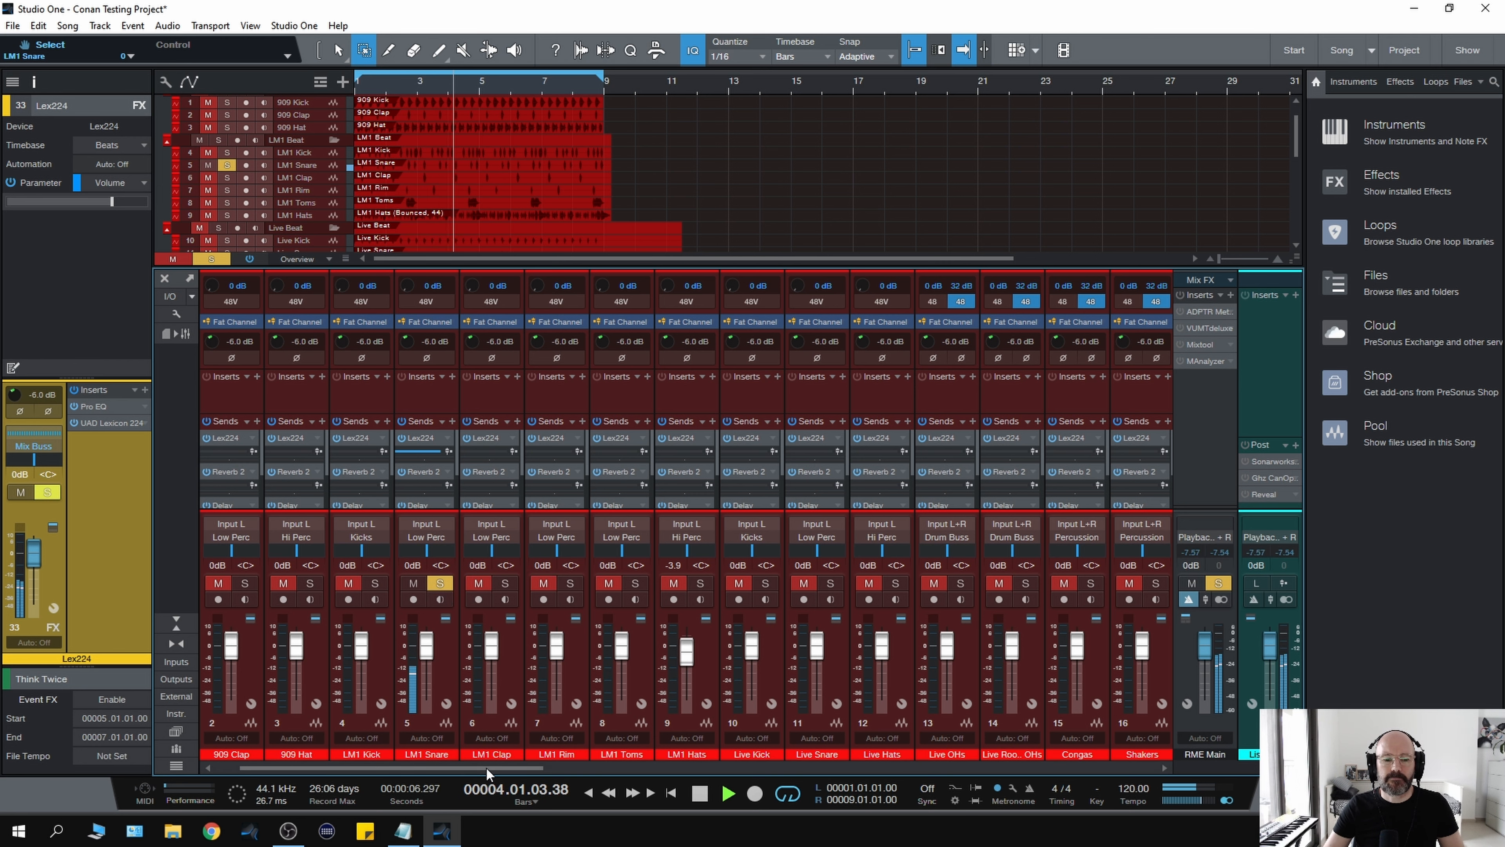
{"action": "left_click_drag", "start_coordinate": [486, 767], "coordinate": [822, 762]}
{"action": "left_click", "coordinate": [788, 410]}
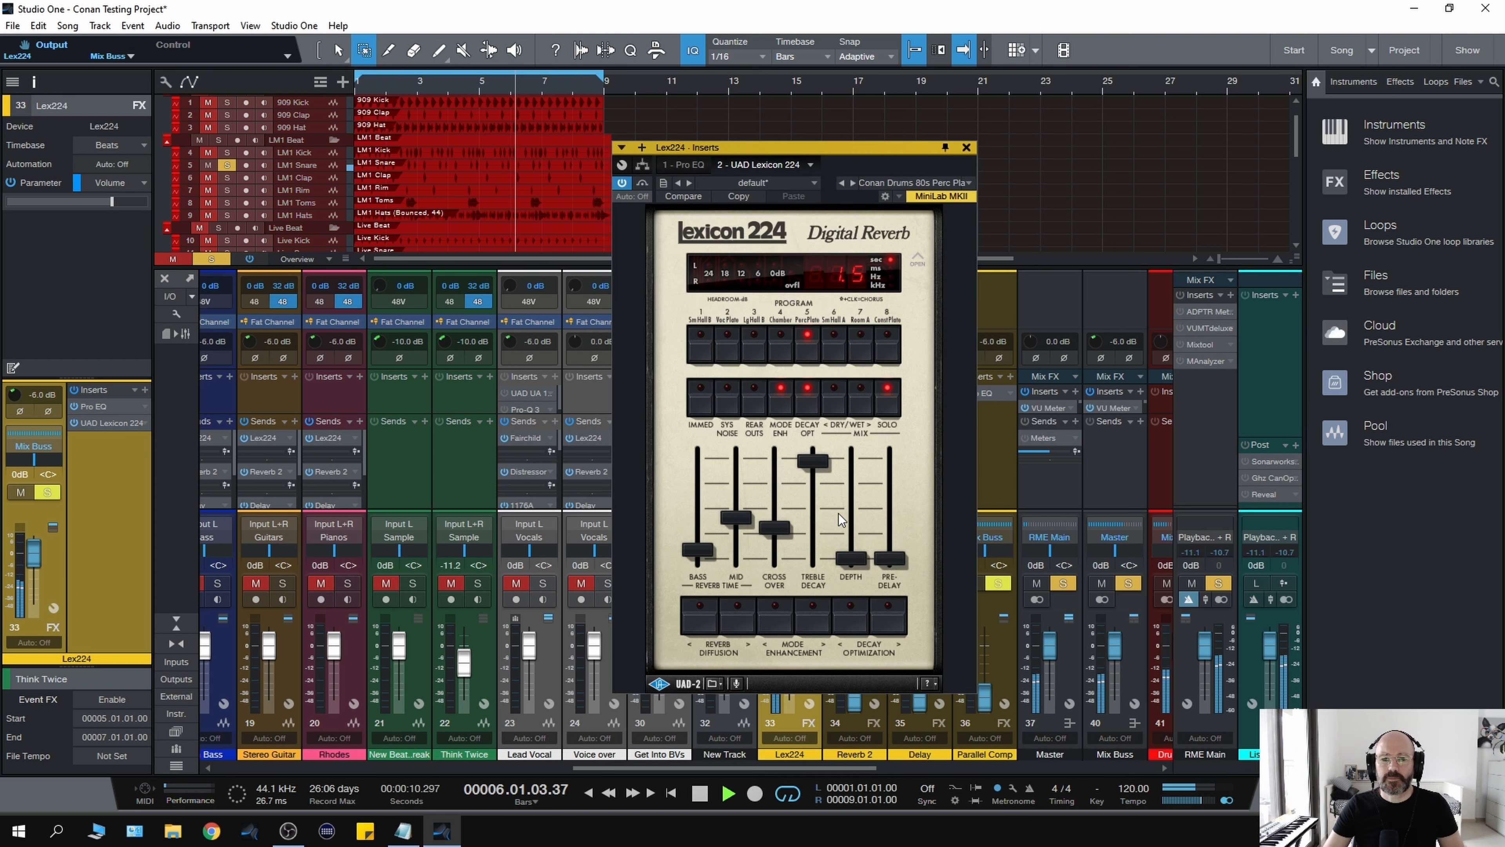
{"action": "key", "text": "space"}
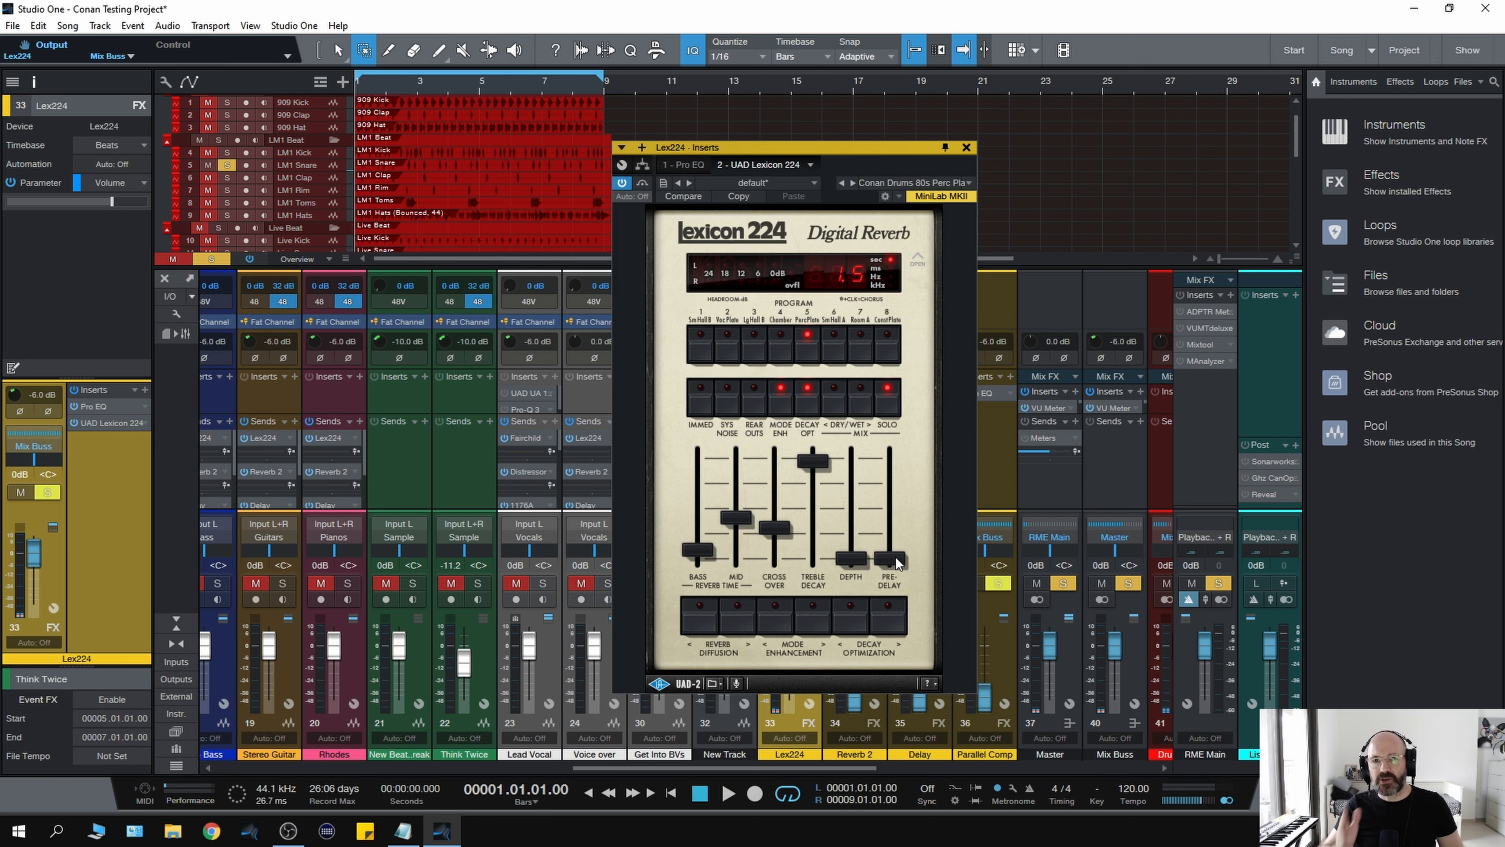
- Raise the Lexicon 224 pre-delay to about 98 ms while auditioning the soloed LM1 Snare
{"action": "key", "text": "space"}
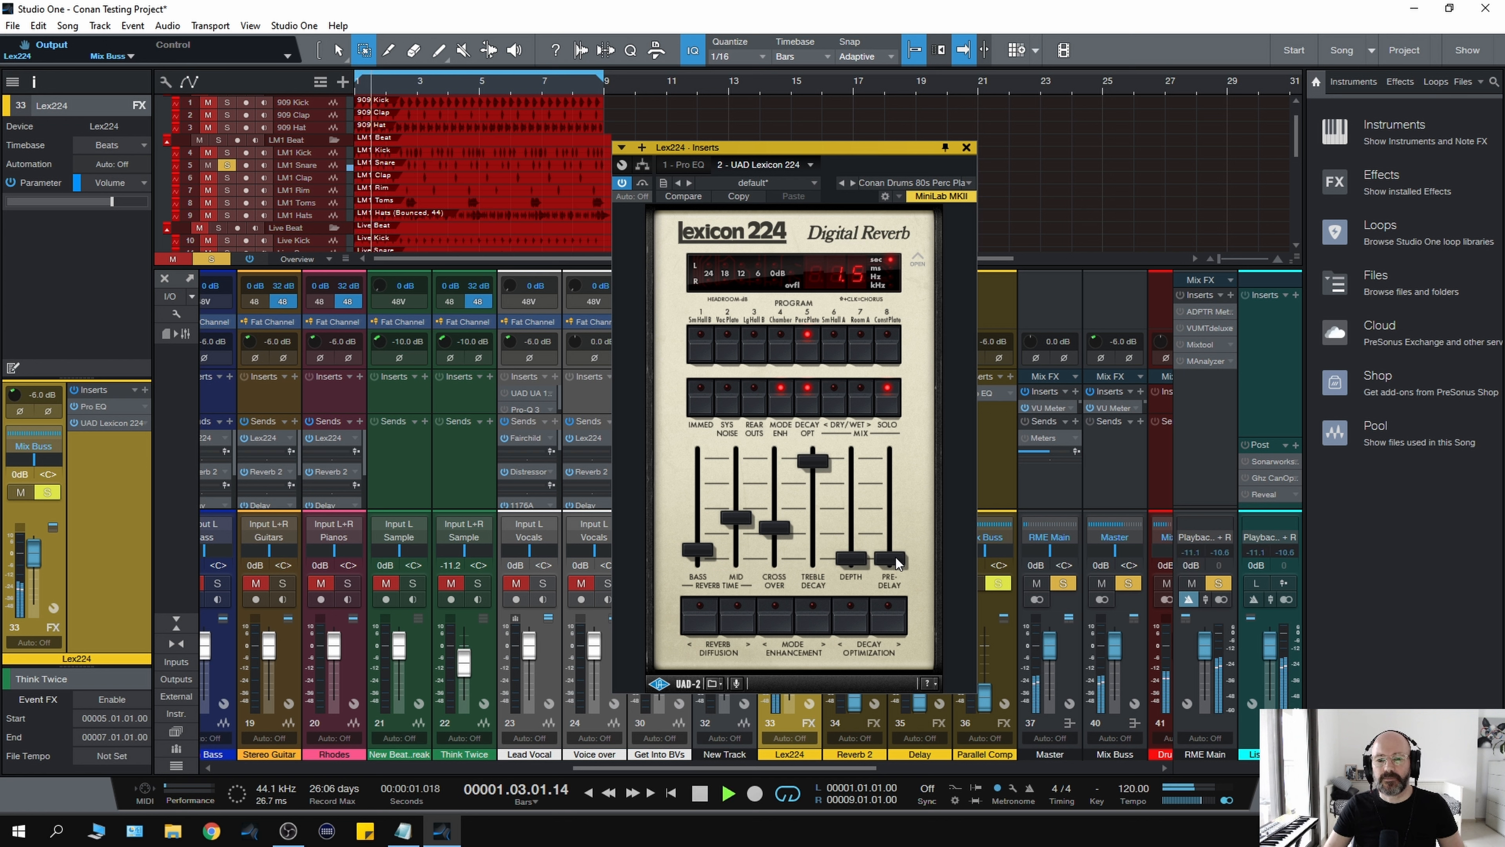
{"action": "key", "text": "space"}
{"action": "left_click_drag", "start_coordinate": [896, 558], "coordinate": [892, 480]}
{"action": "key", "text": "space"}
{"action": "key", "text": "space"}
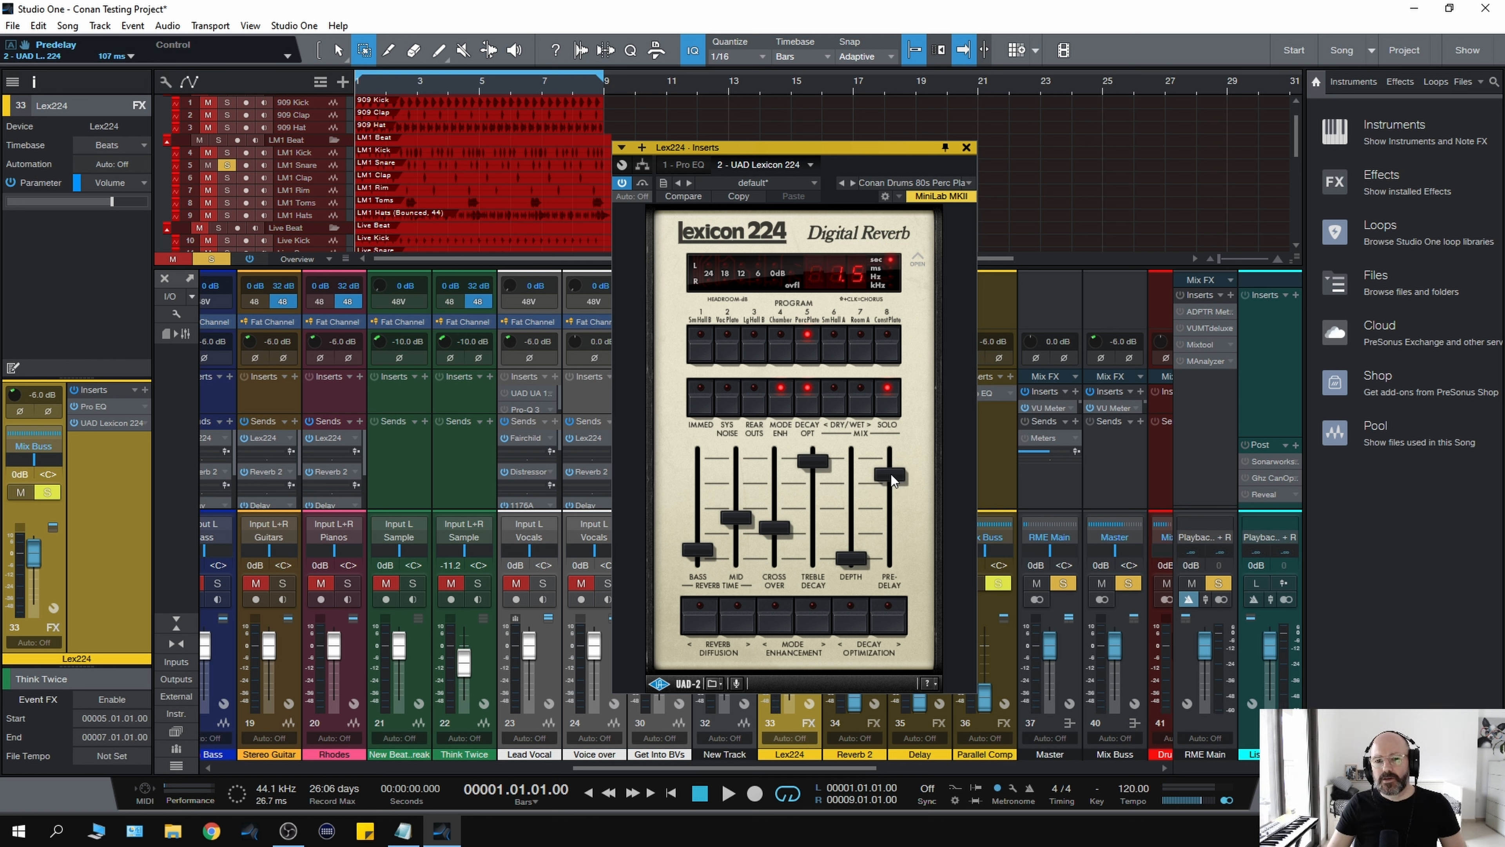
{"action": "key", "text": "space"}
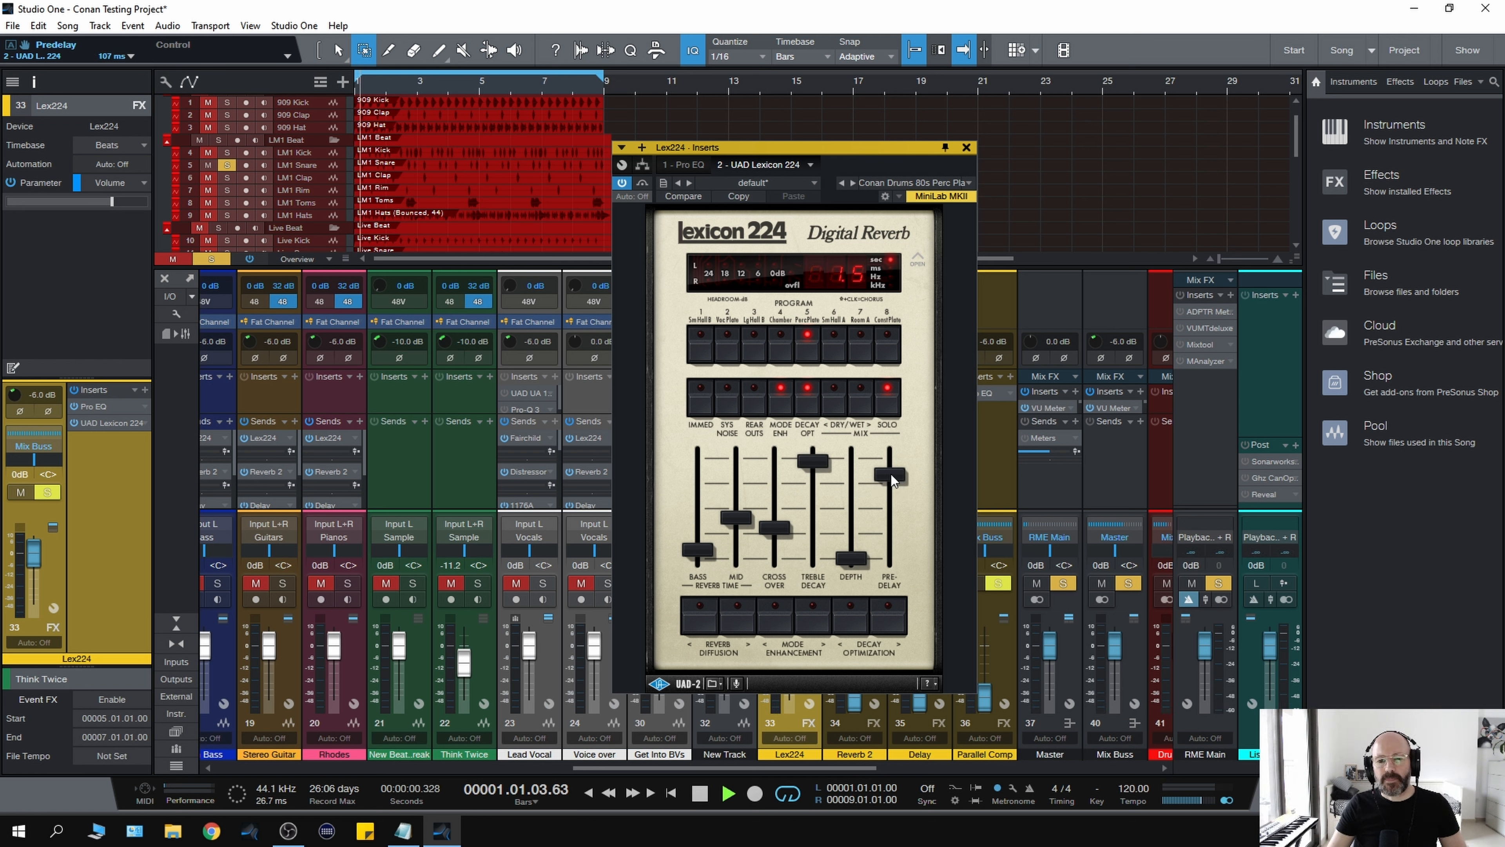
{"action": "left_click_drag", "start_coordinate": [894, 480], "coordinate": [893, 487]}
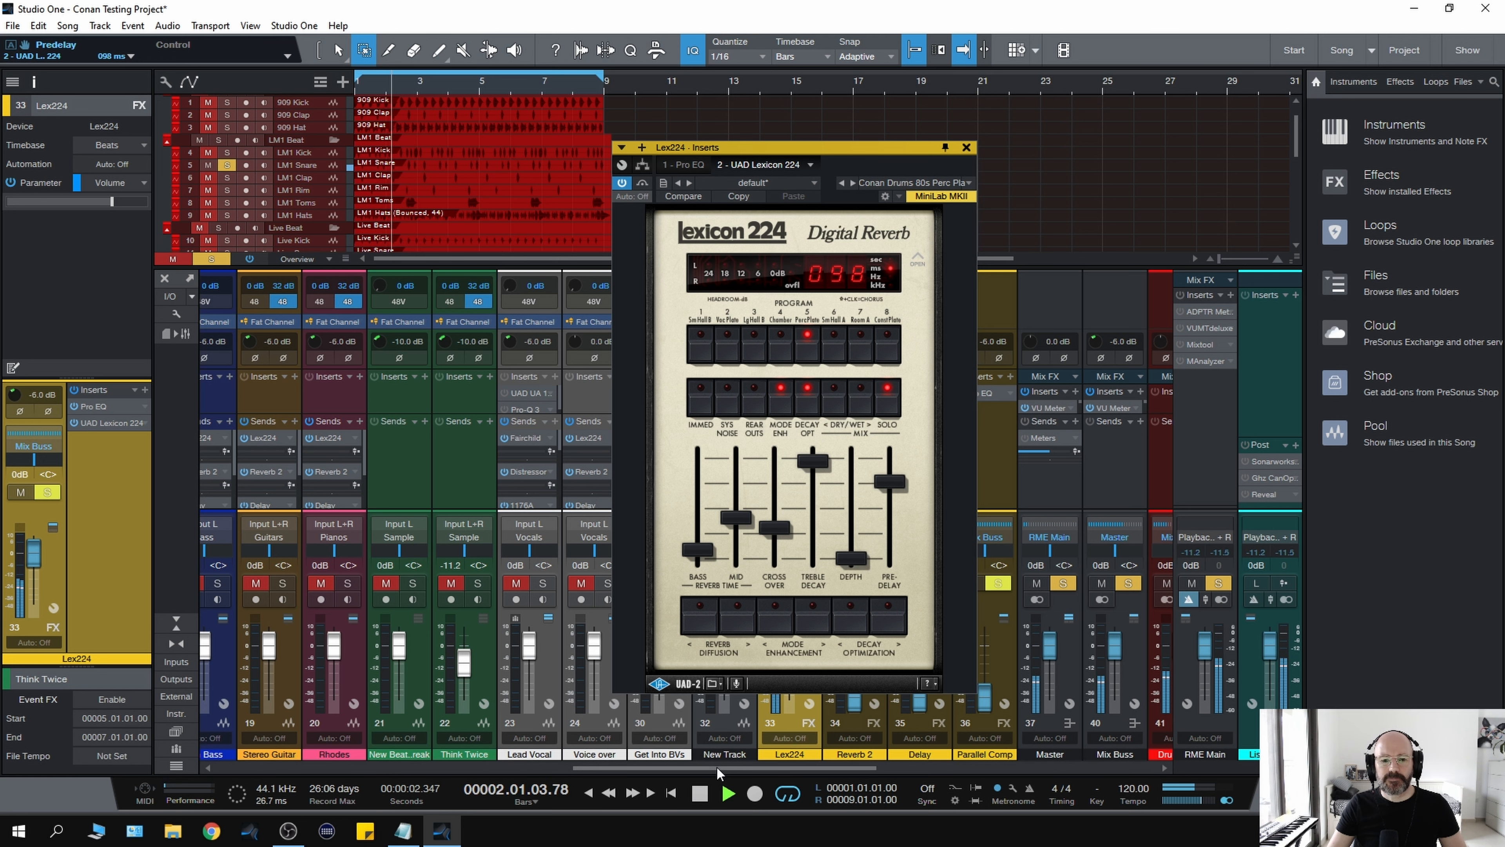
- Unsolo the LM1 Snare and fine-tune the Lexicon 224 pre-delay above 50 ms while the full LM1 beat plays
{"action": "left_click_drag", "start_coordinate": [716, 766], "coordinate": [400, 766]}
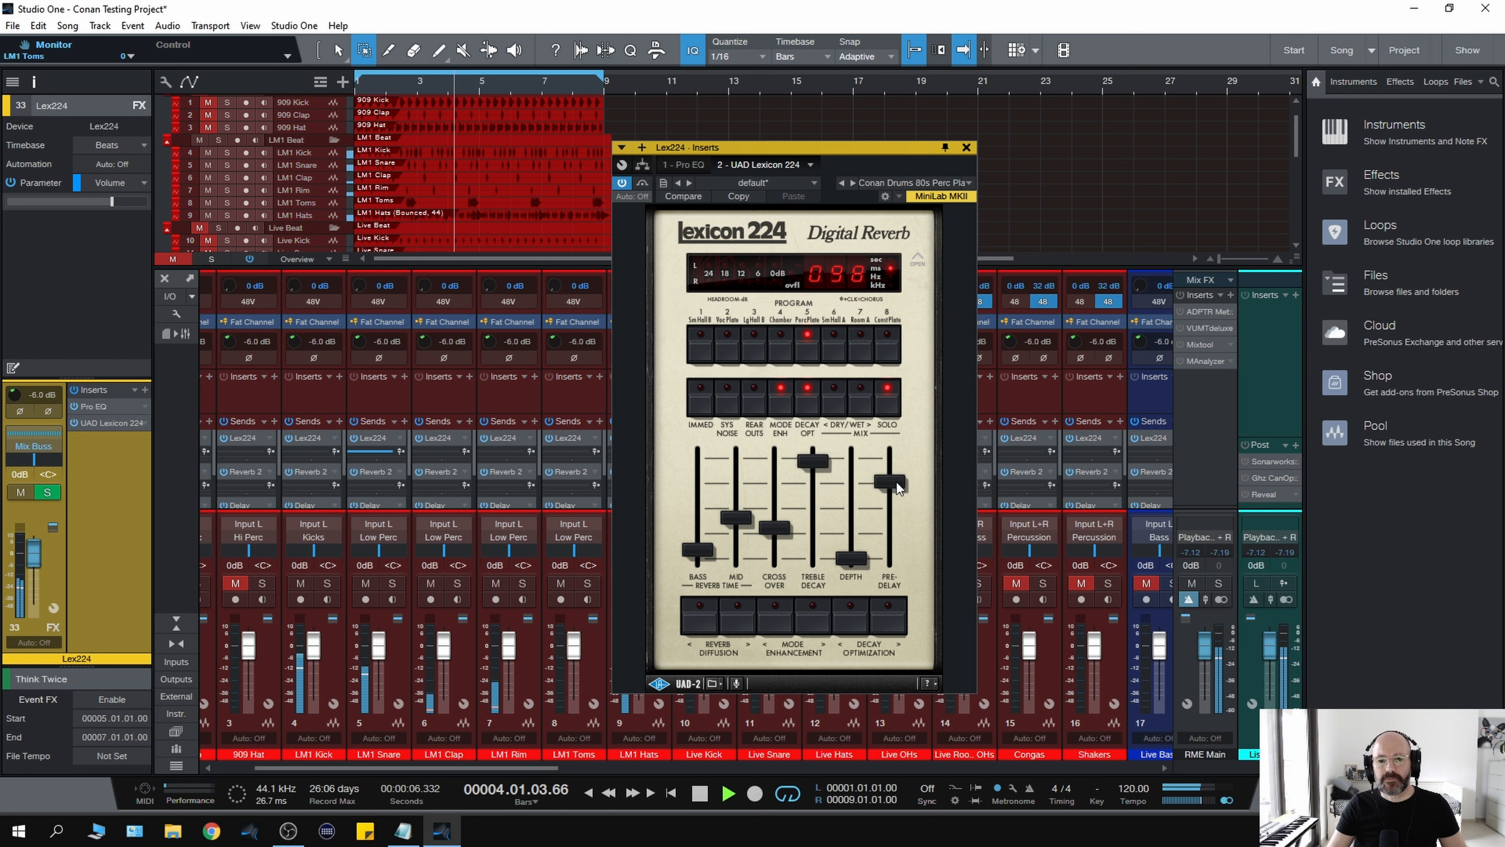
{"action": "left_click_drag", "start_coordinate": [896, 482], "coordinate": [900, 520]}
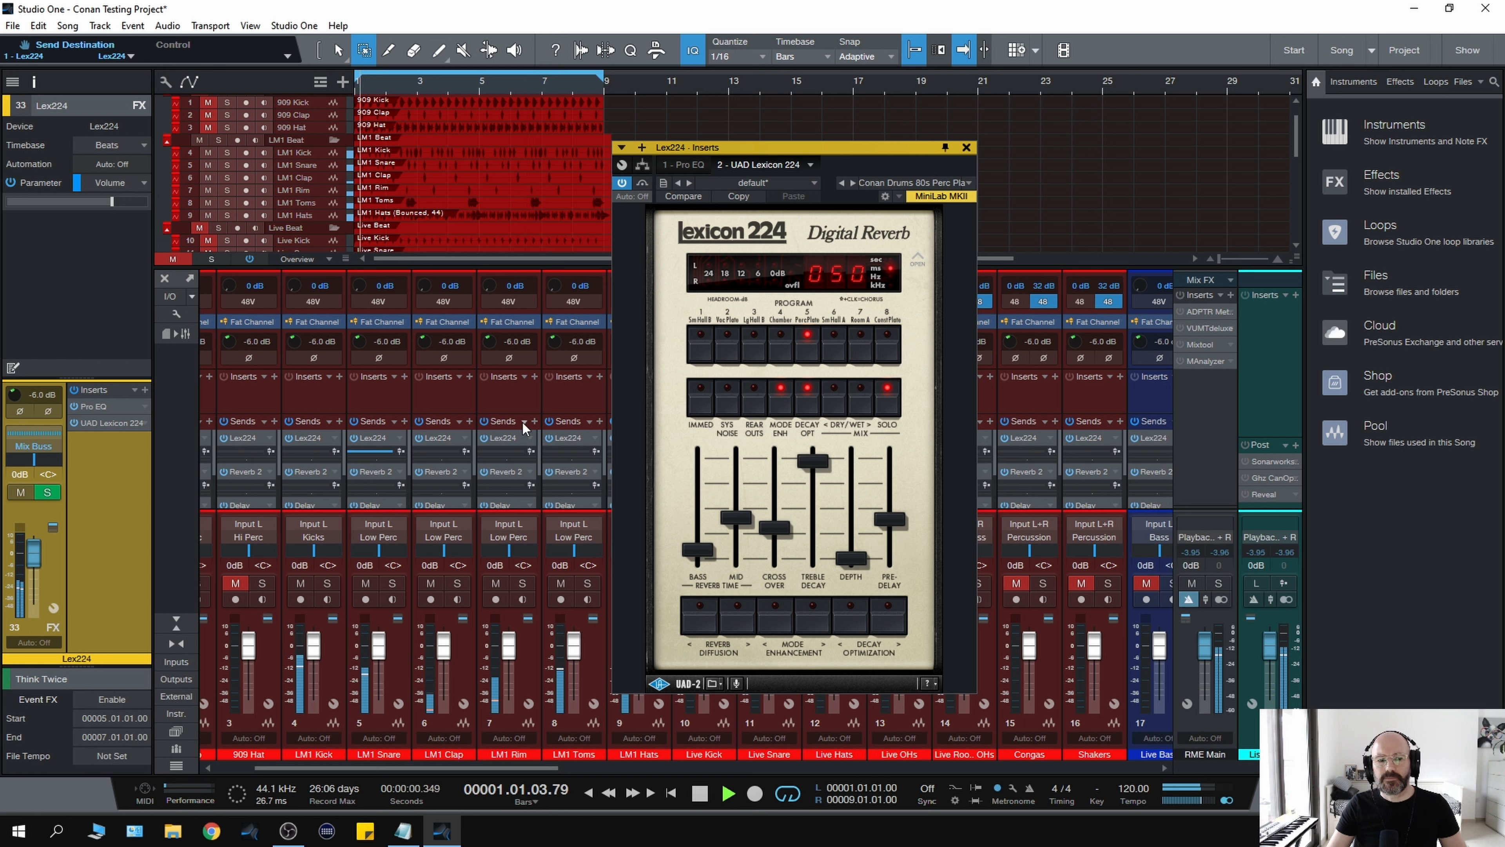
{"action": "left_click_drag", "start_coordinate": [388, 449], "coordinate": [379, 452]}
{"action": "left_click_drag", "start_coordinate": [889, 520], "coordinate": [891, 500]}
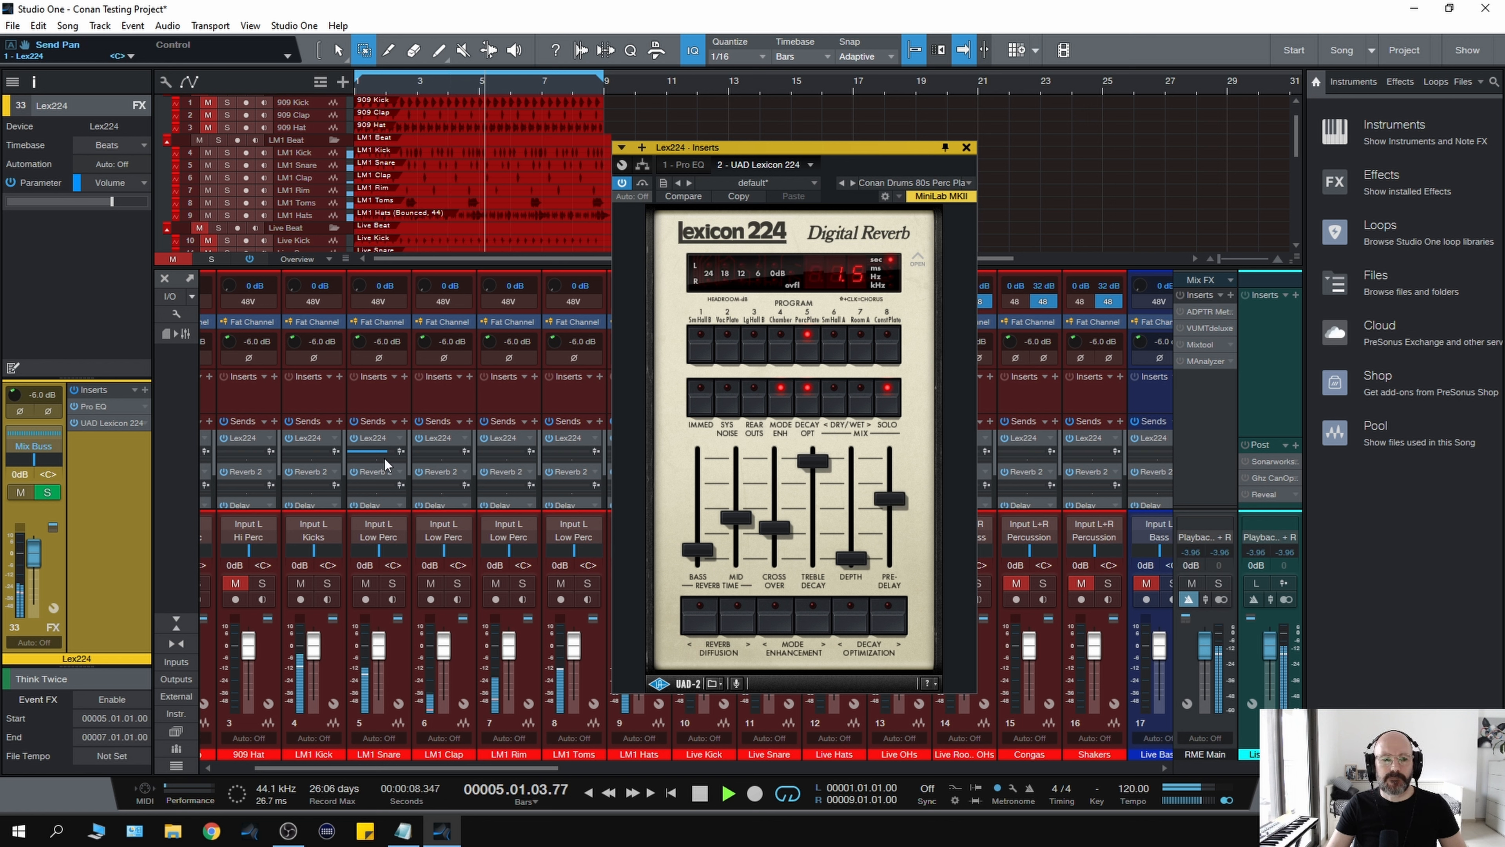
- Set the LM1 Snare's Lex224 send to +1.5 dB and its channel volume to +1.4 dB, and replay the beat
{"action": "mouse_move", "coordinate": [388, 452]}
{"action": "left_click_drag", "start_coordinate": [388, 451], "coordinate": [384, 449]}
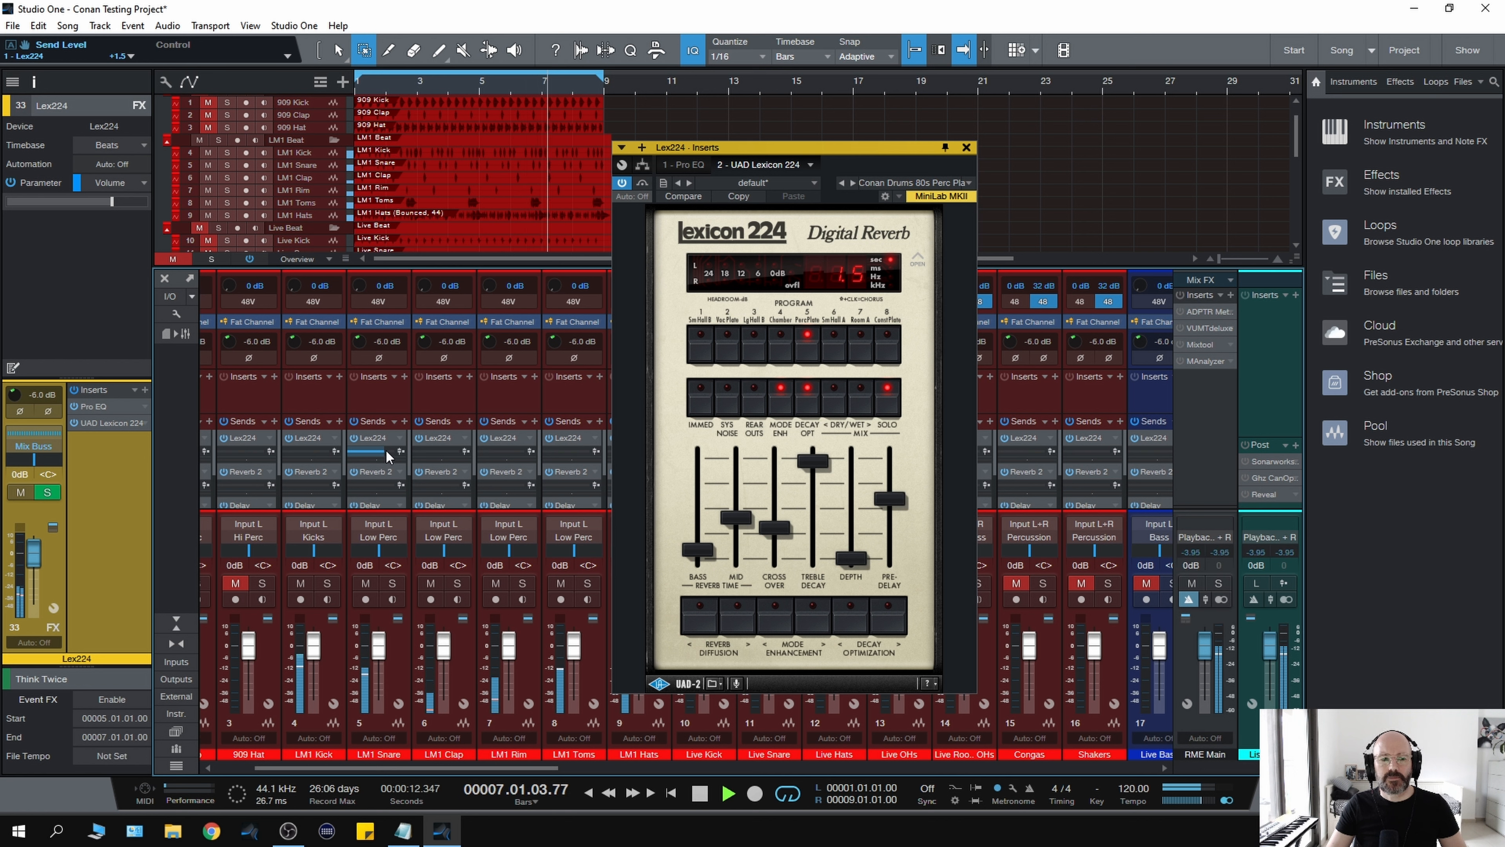
{"action": "left_click_drag", "start_coordinate": [380, 646], "coordinate": [380, 644]}
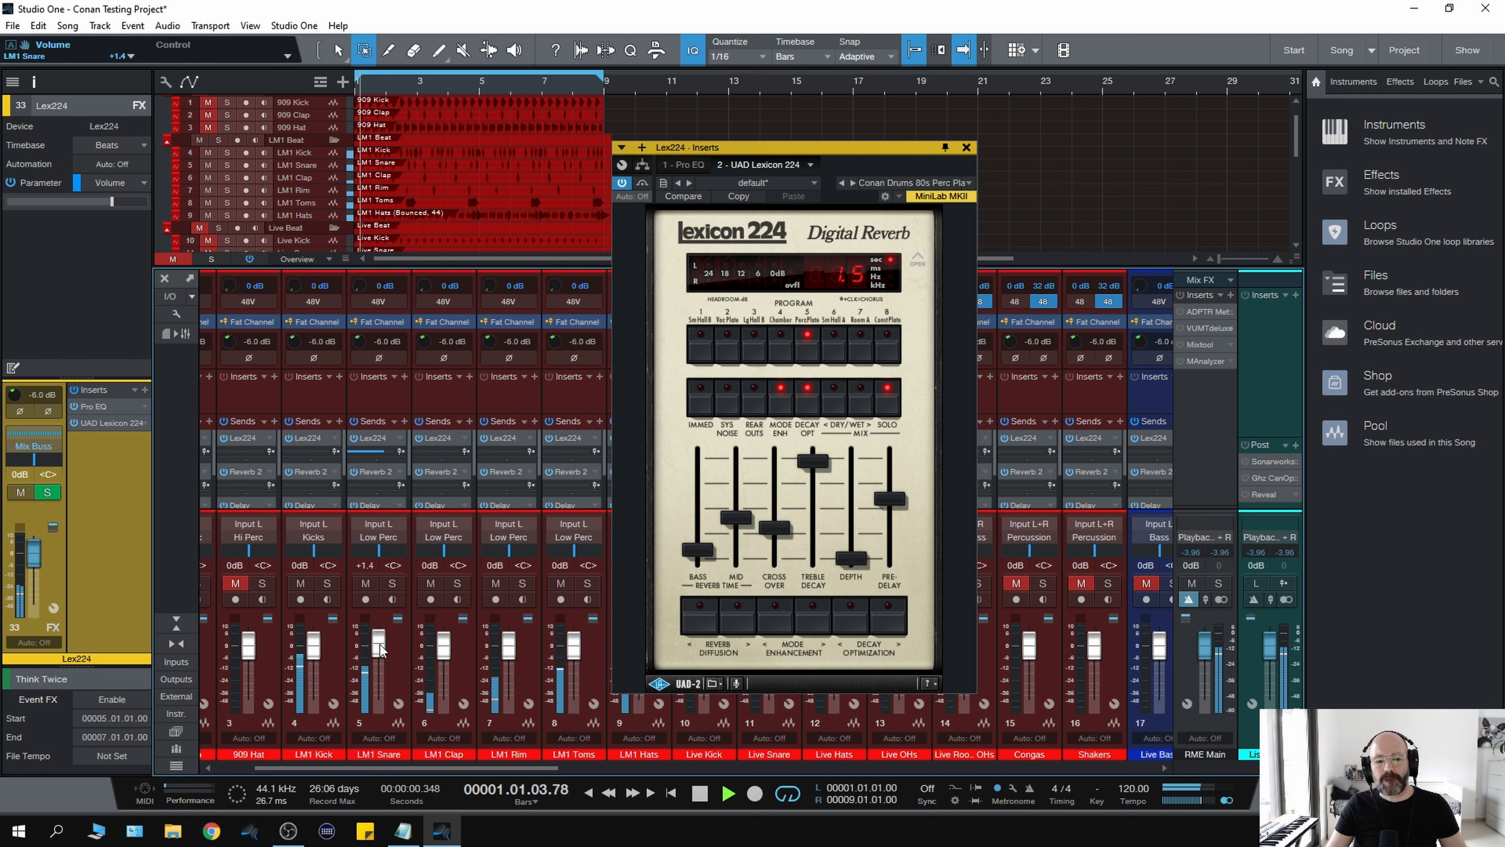
{"action": "key", "text": "space"}
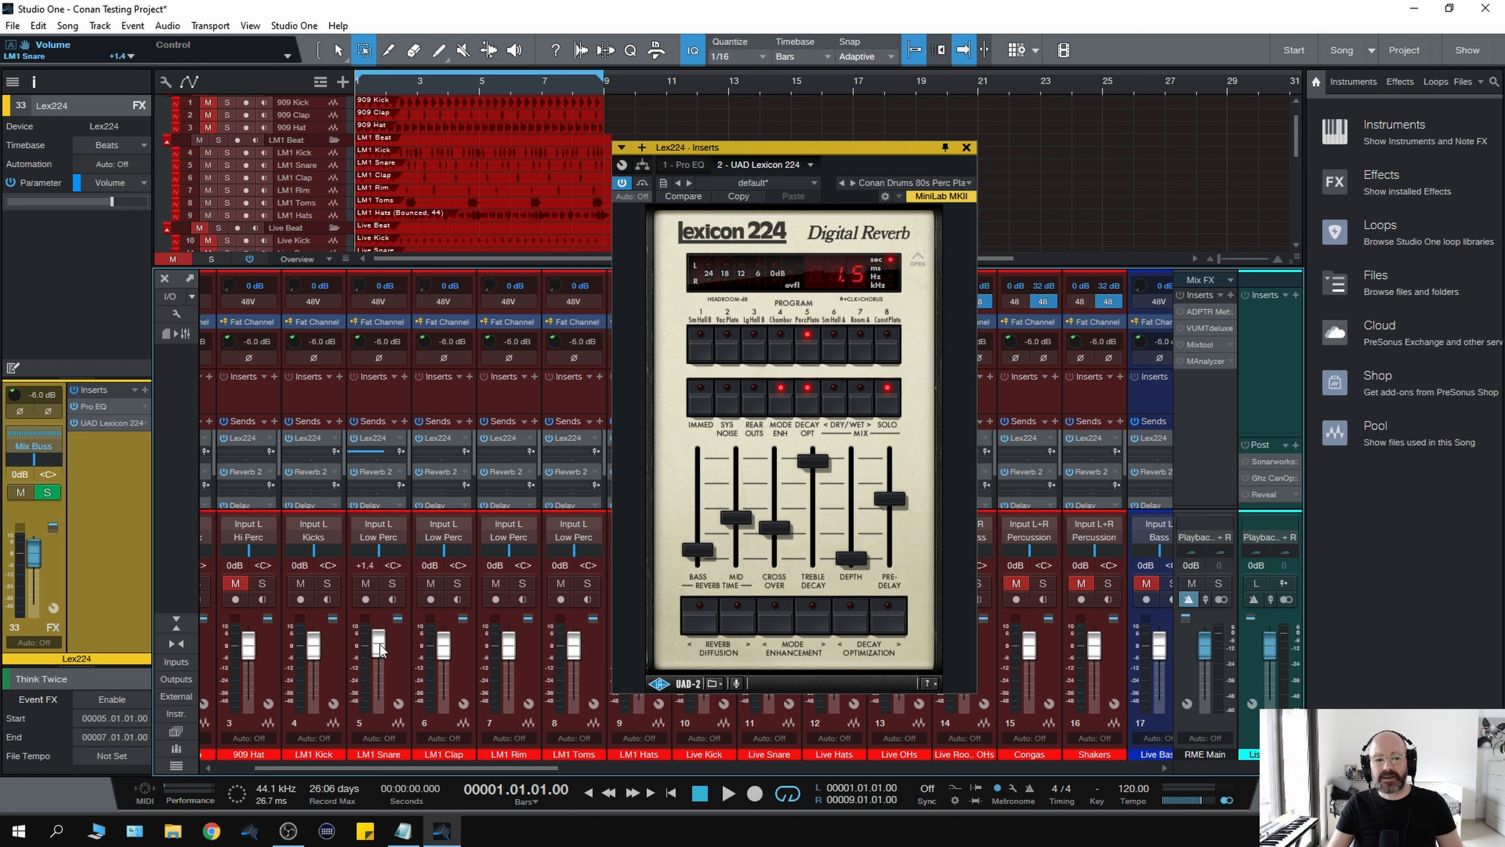
{"action": "key", "text": "space"}
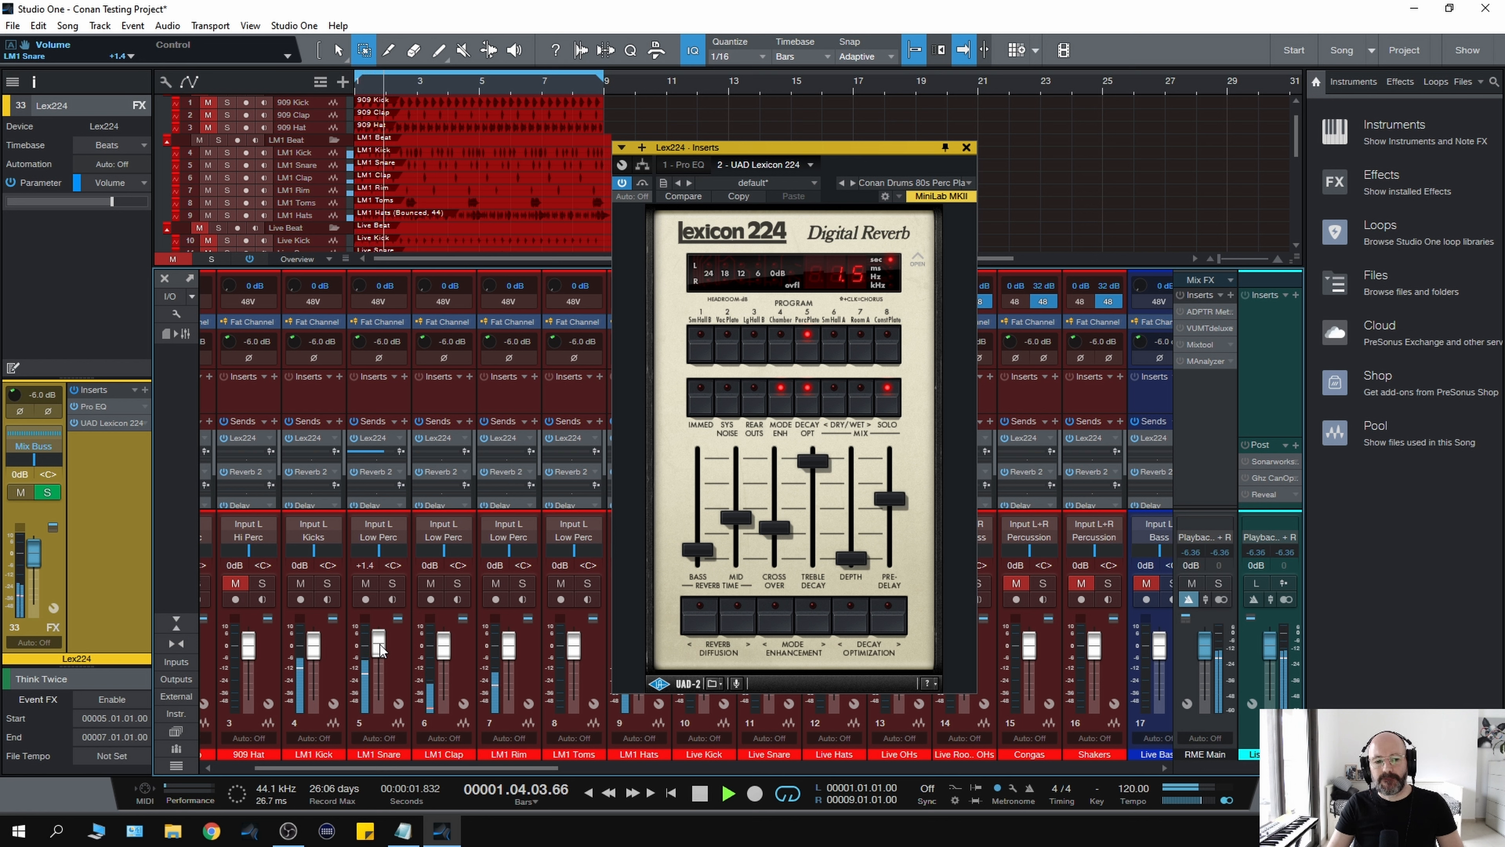
{"action": "key", "text": "space"}
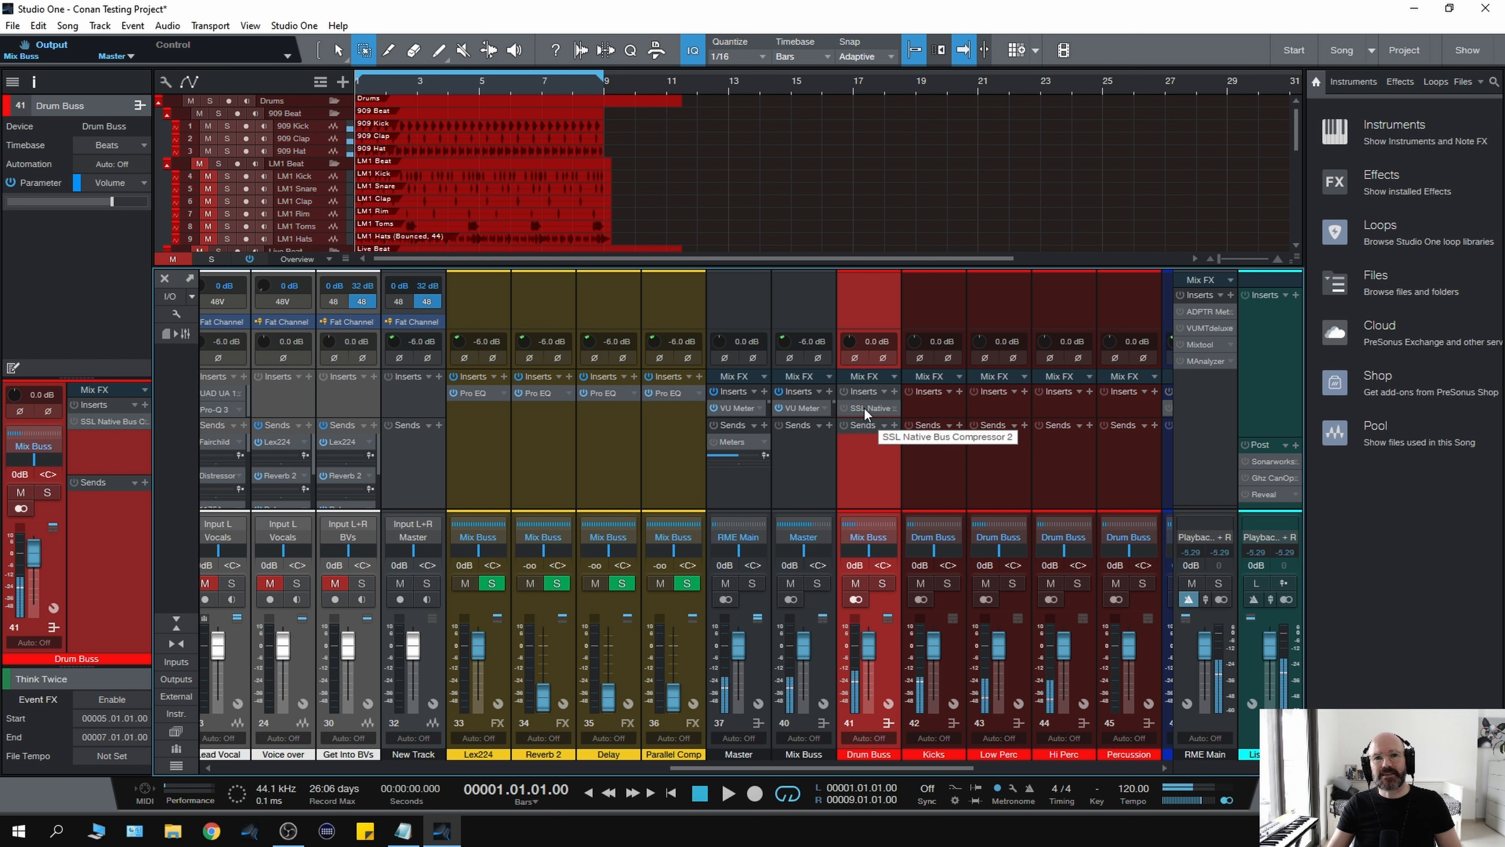
- Play the drum loop repeatedly with the SSL Native Bus Compressor 2 on the Drum Buss still bypassed
{"action": "key", "text": "space"}
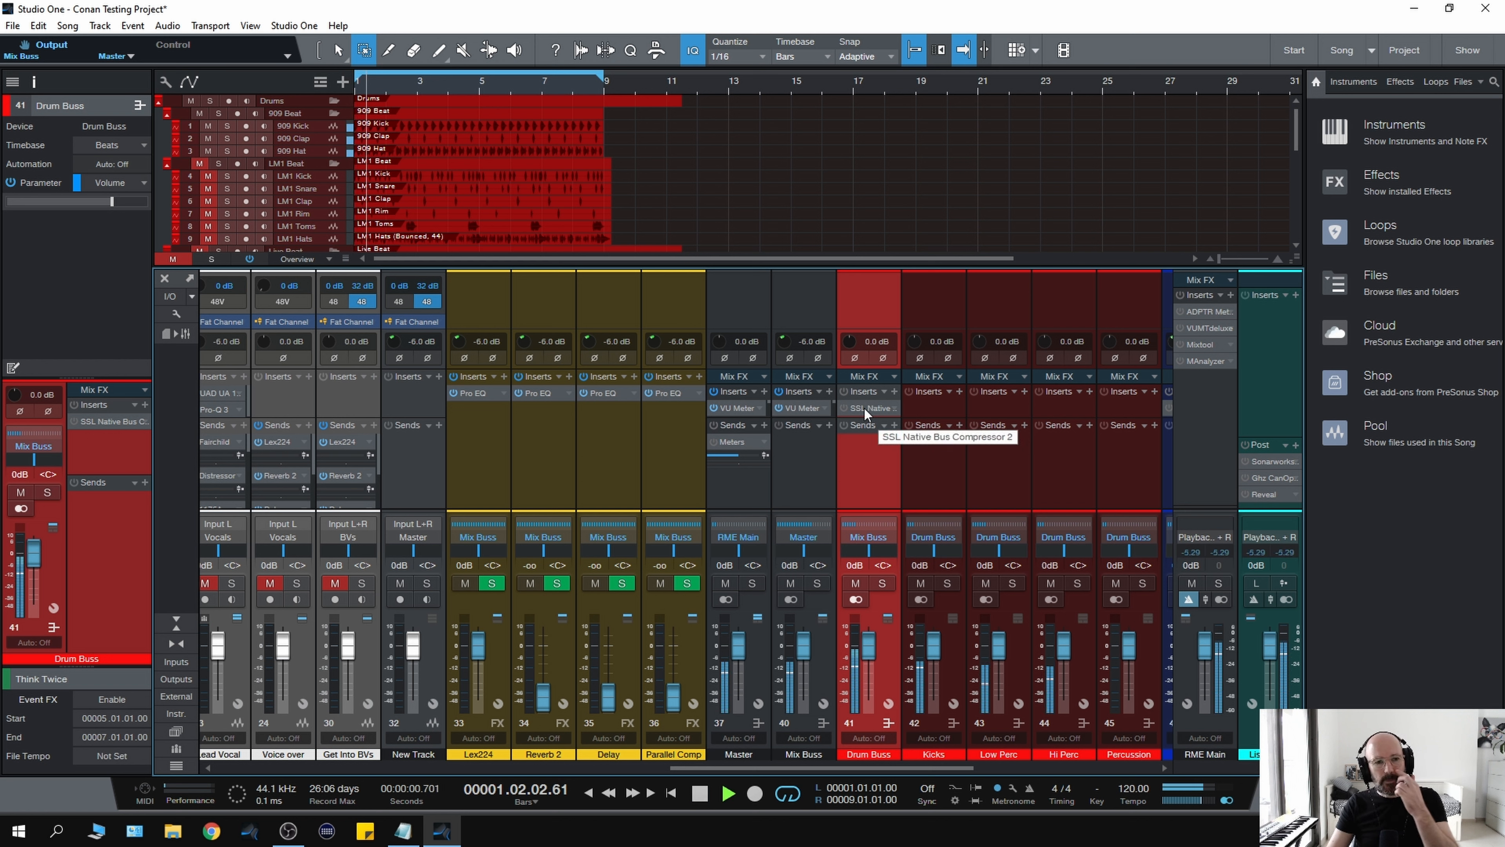
{"action": "key", "text": "space"}
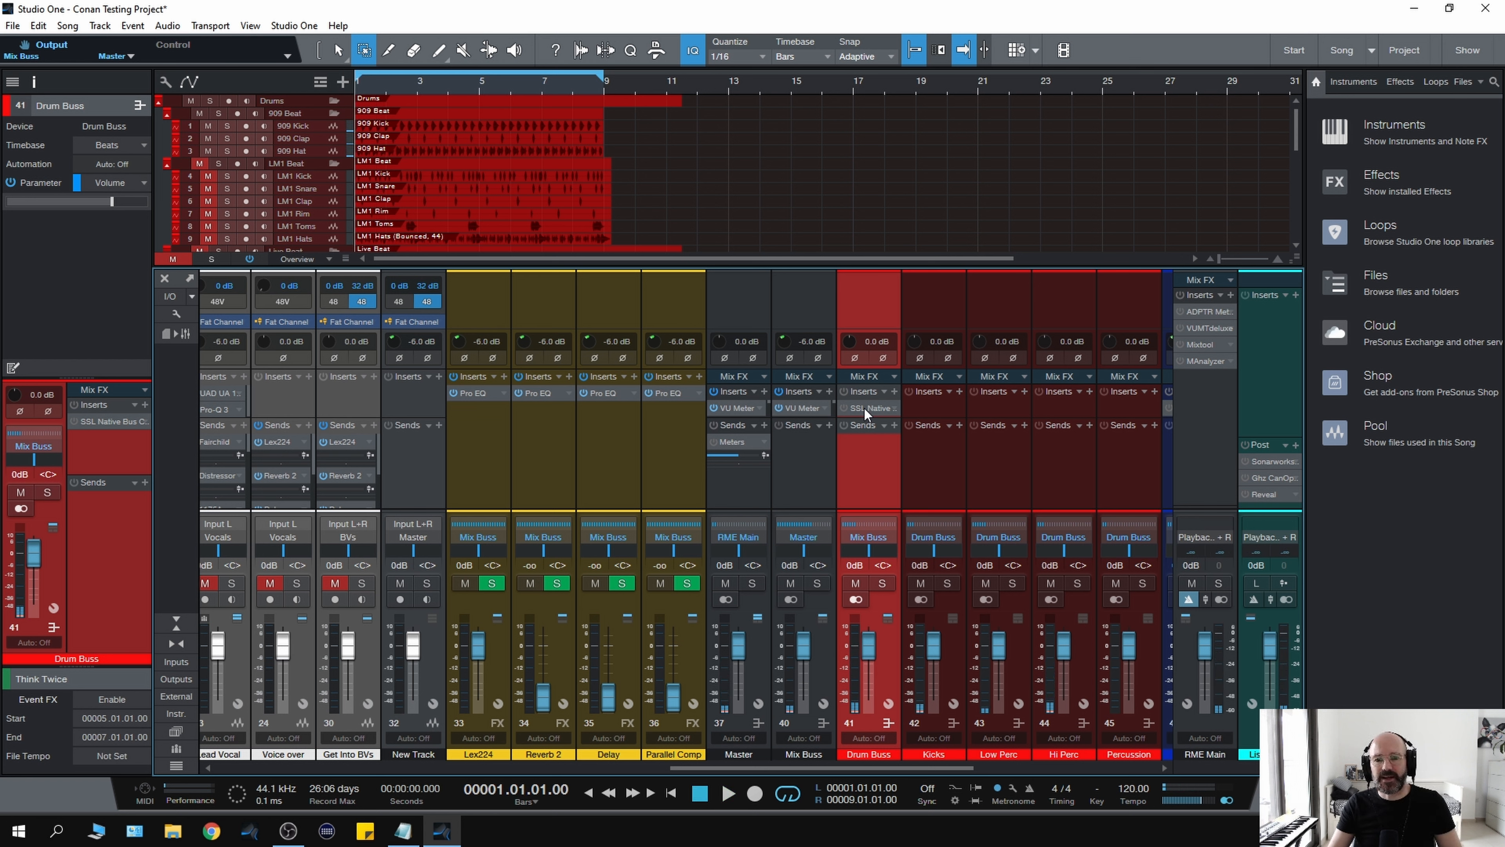
{"action": "key", "text": "space"}
{"action": "key", "text": "space"}
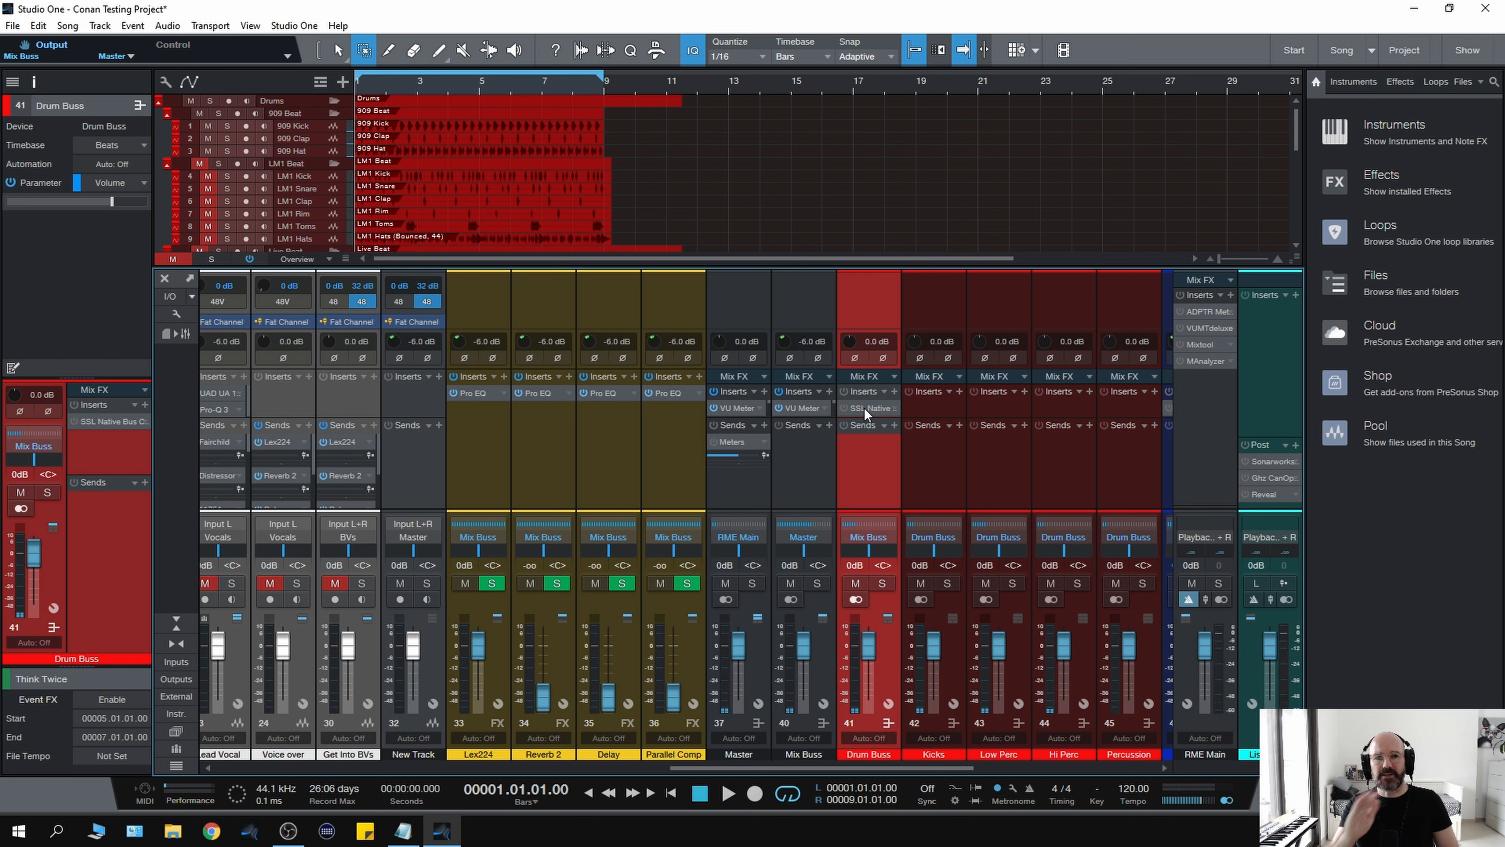
{"action": "key", "text": "space"}
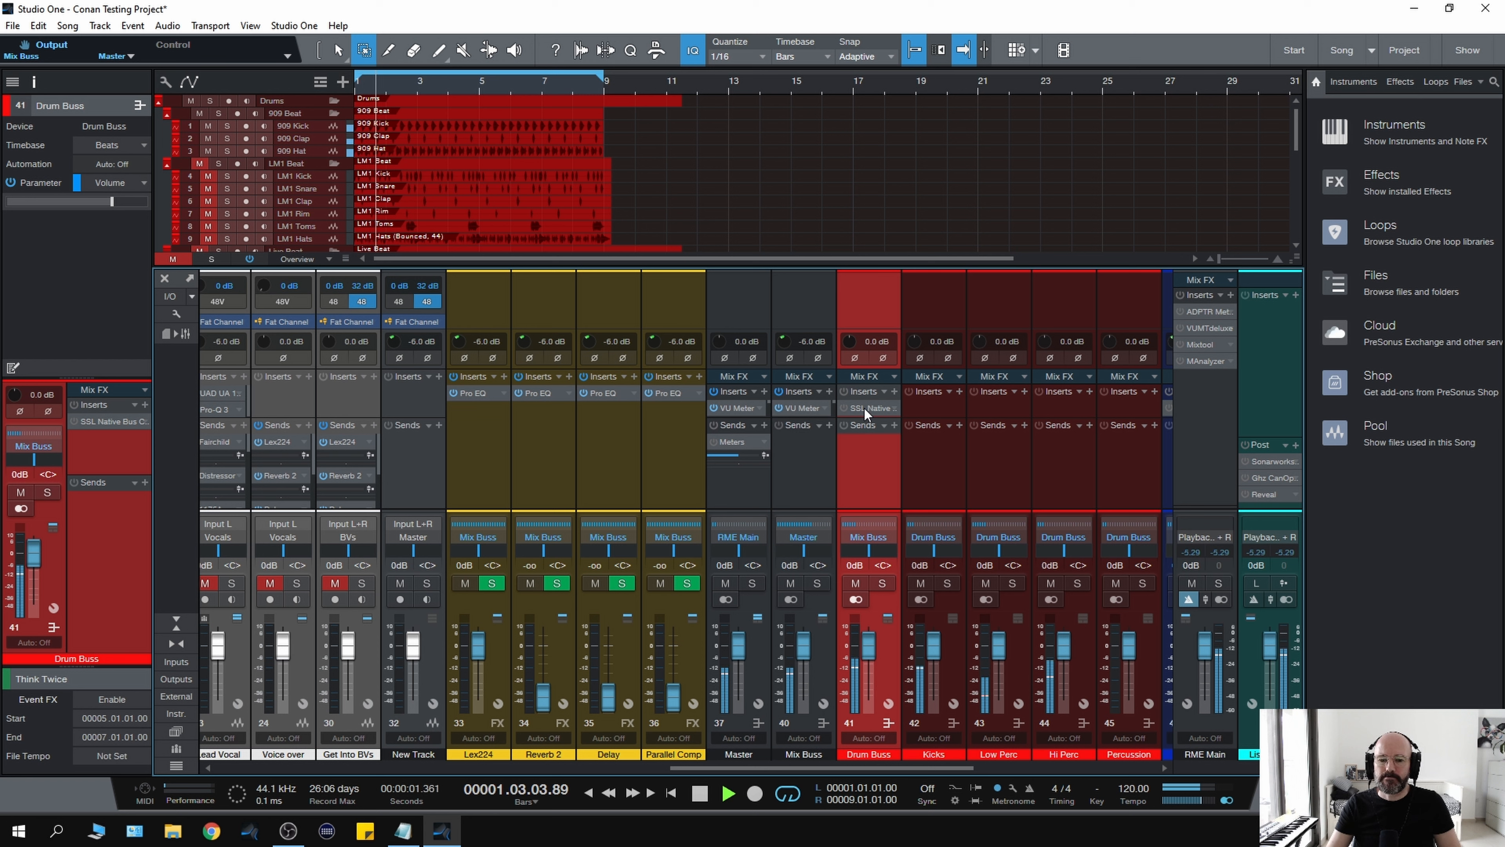
{"action": "key", "text": "space"}
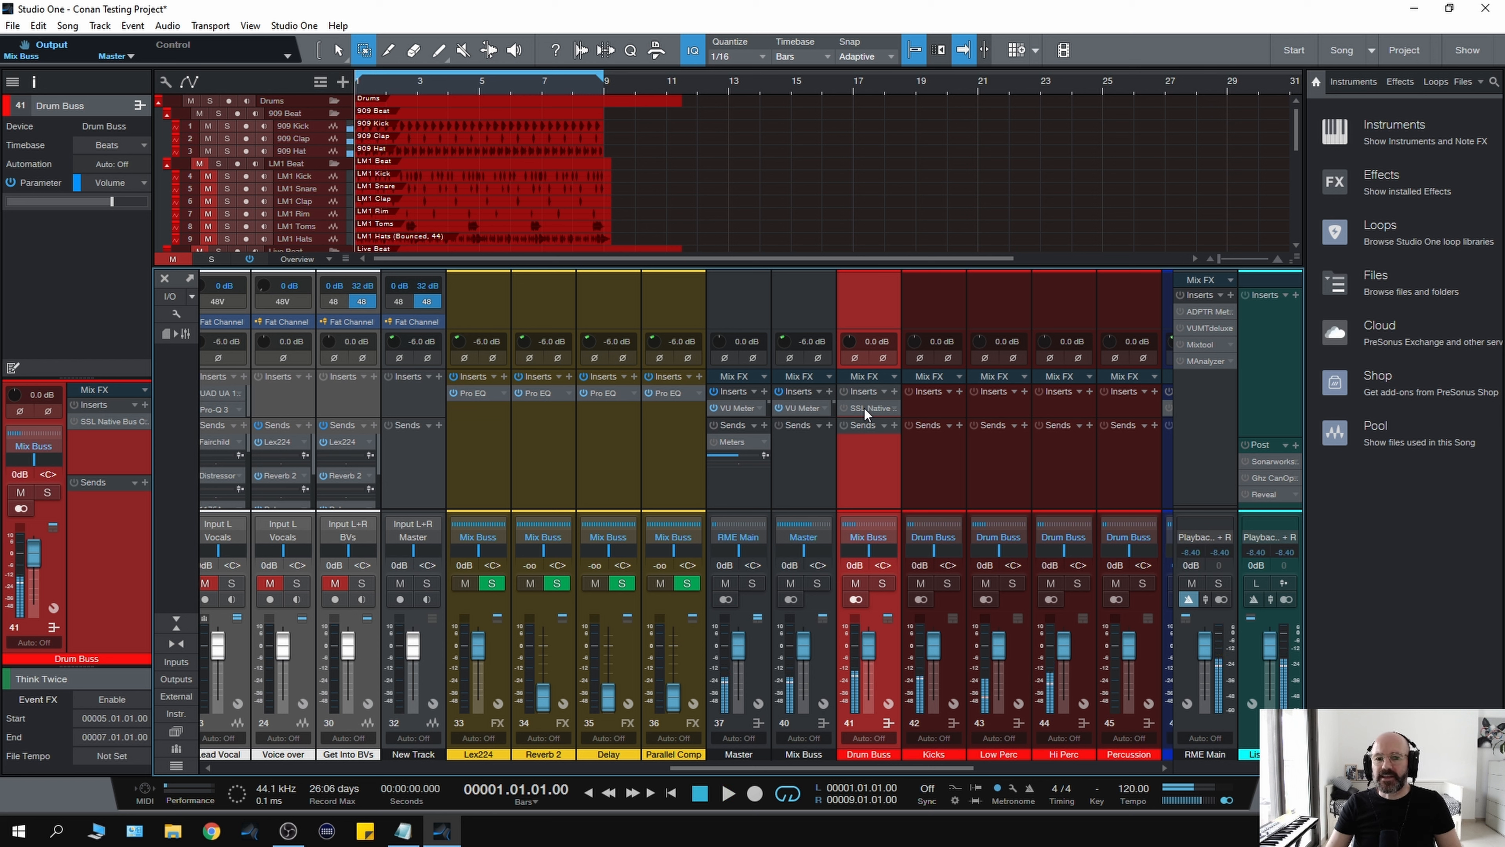
- Activate and open the SSL Native Bus Compressor 2 on the Drum Buss and set its ratio to 4:1
{"action": "left_click", "coordinate": [845, 408]}
{"action": "double_click", "coordinate": [868, 408]}
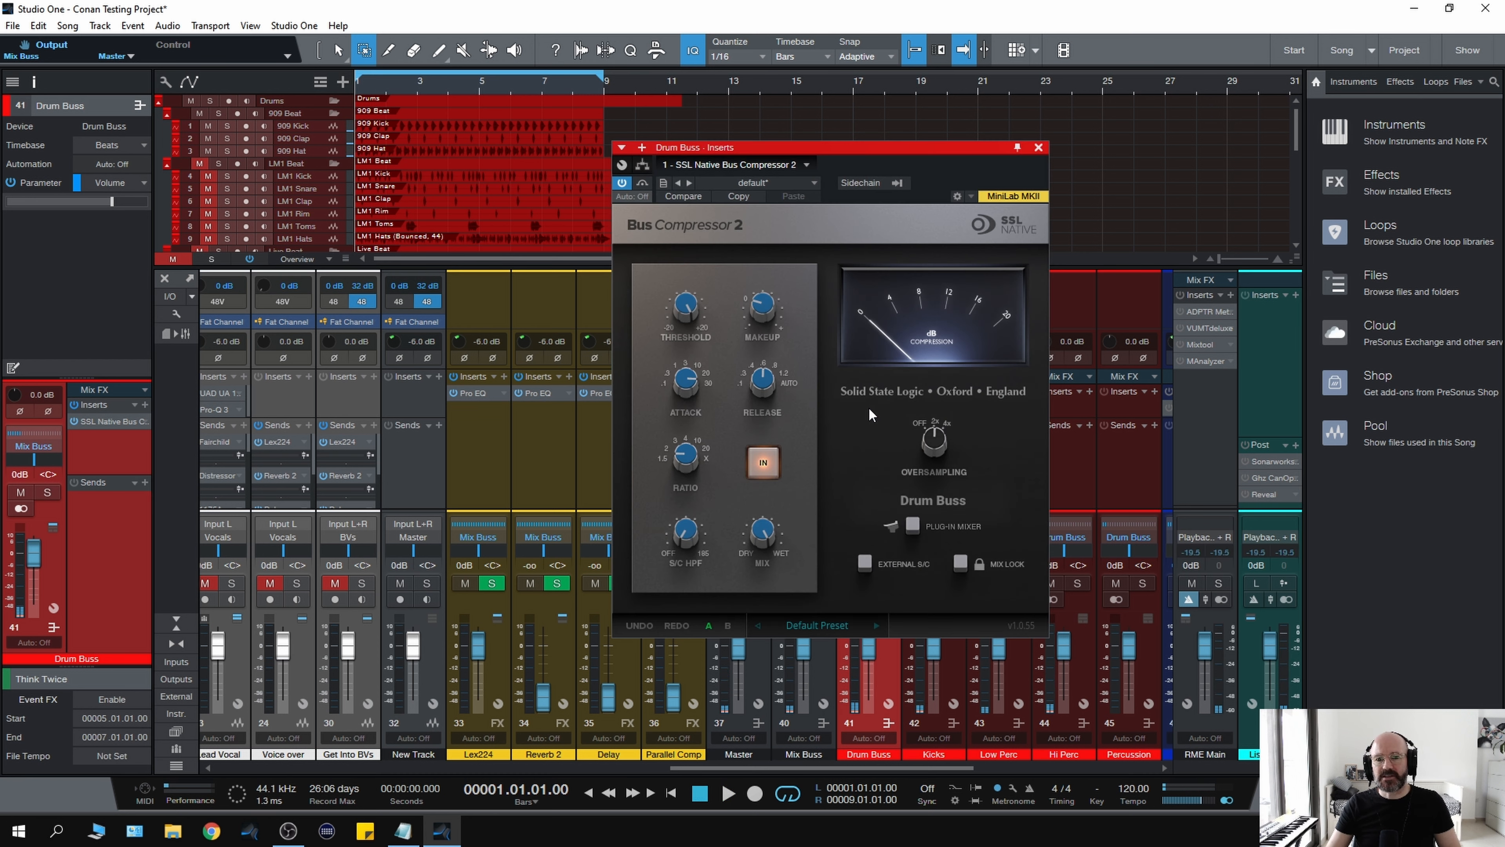
{"action": "left_click_drag", "start_coordinate": [826, 147], "coordinate": [764, 154]}
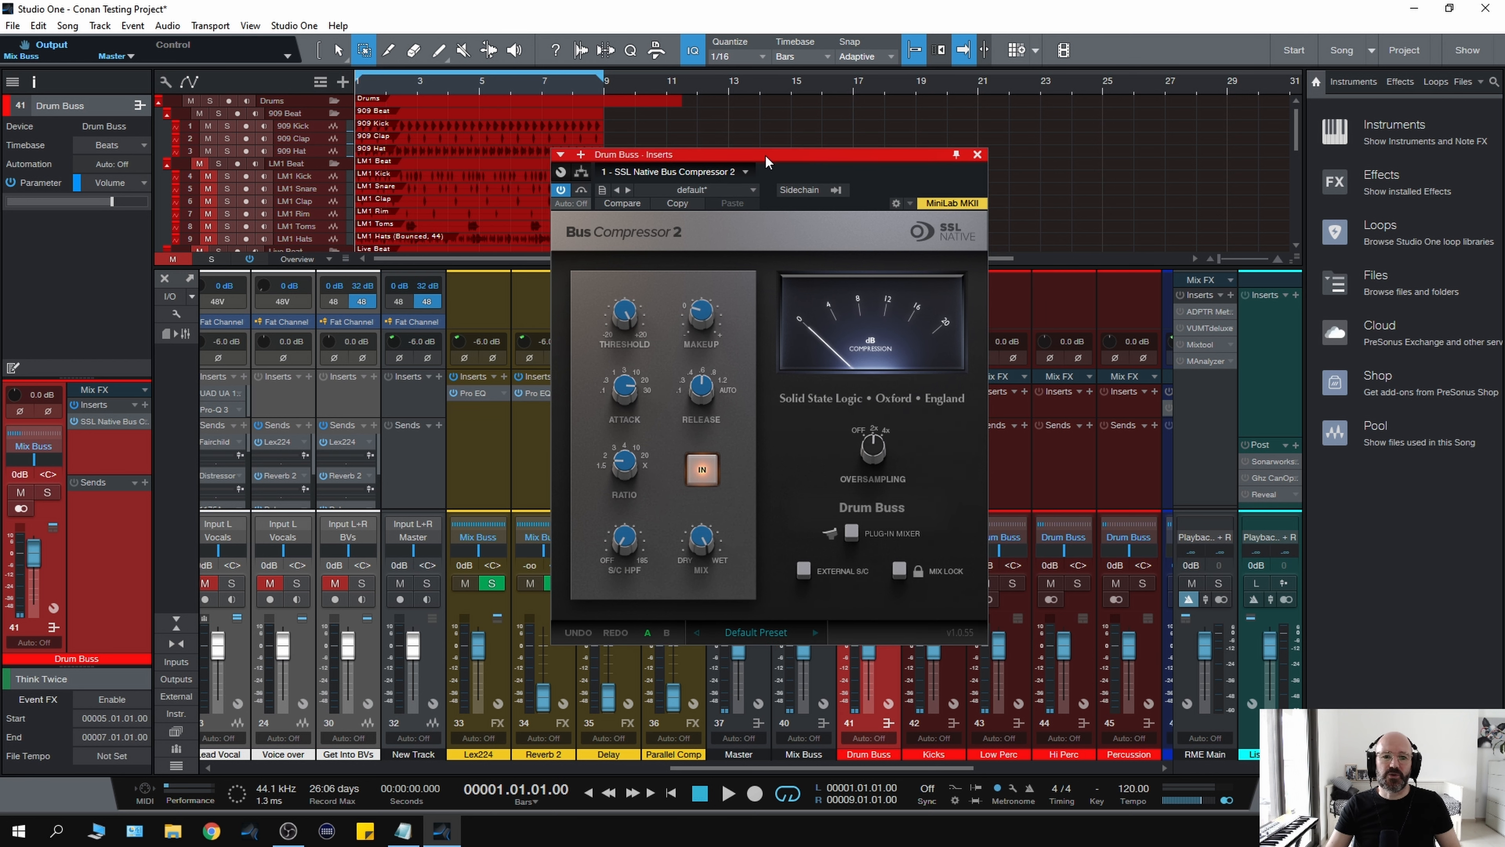
{"action": "key", "text": "space"}
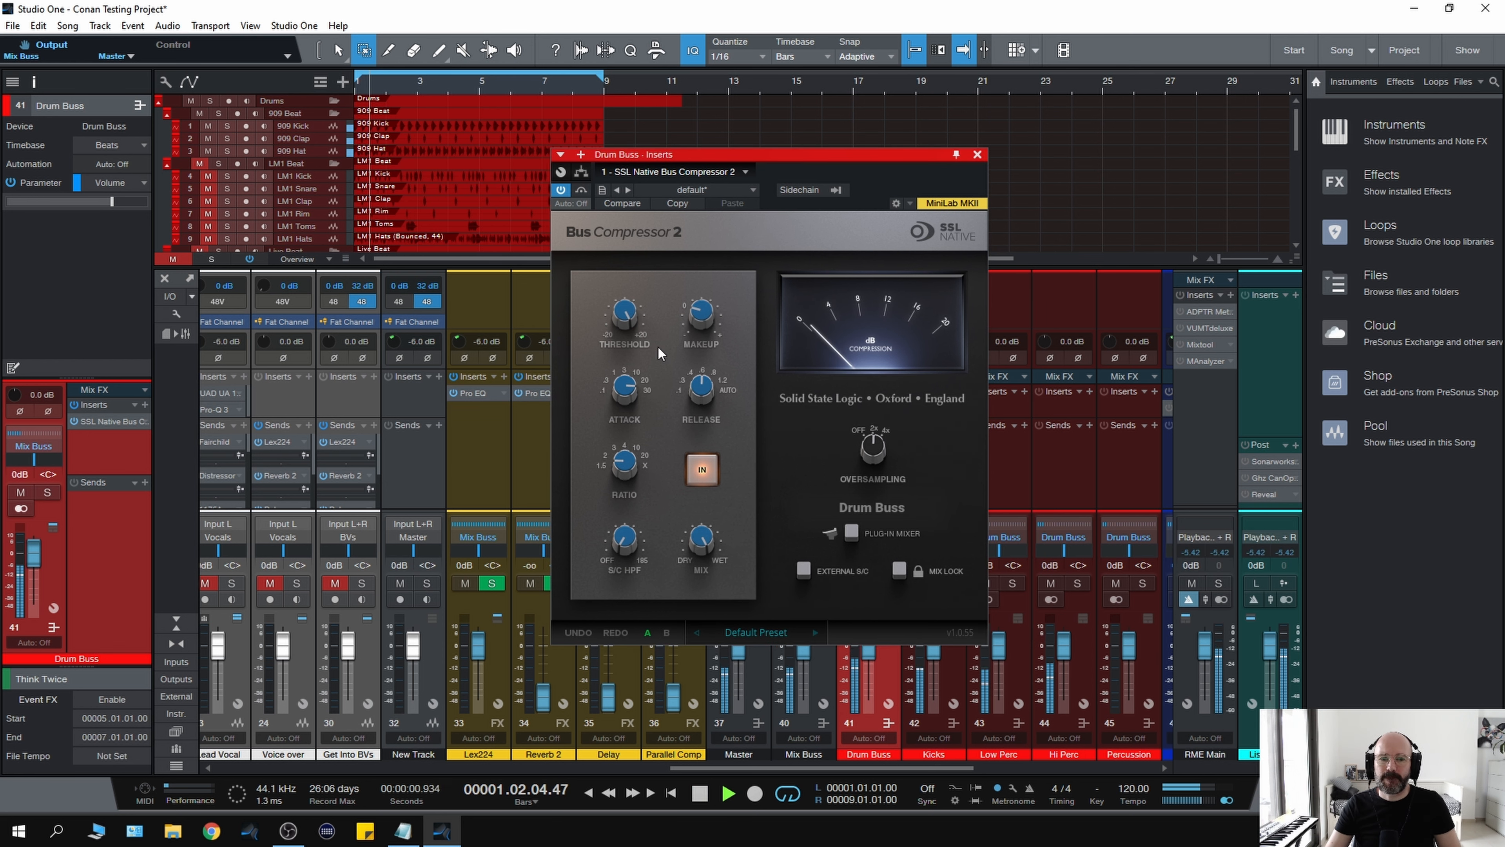
{"action": "key", "text": "space"}
{"action": "scroll", "coordinate": [627, 467], "scroll_direction": "up", "scroll_amount": 1}
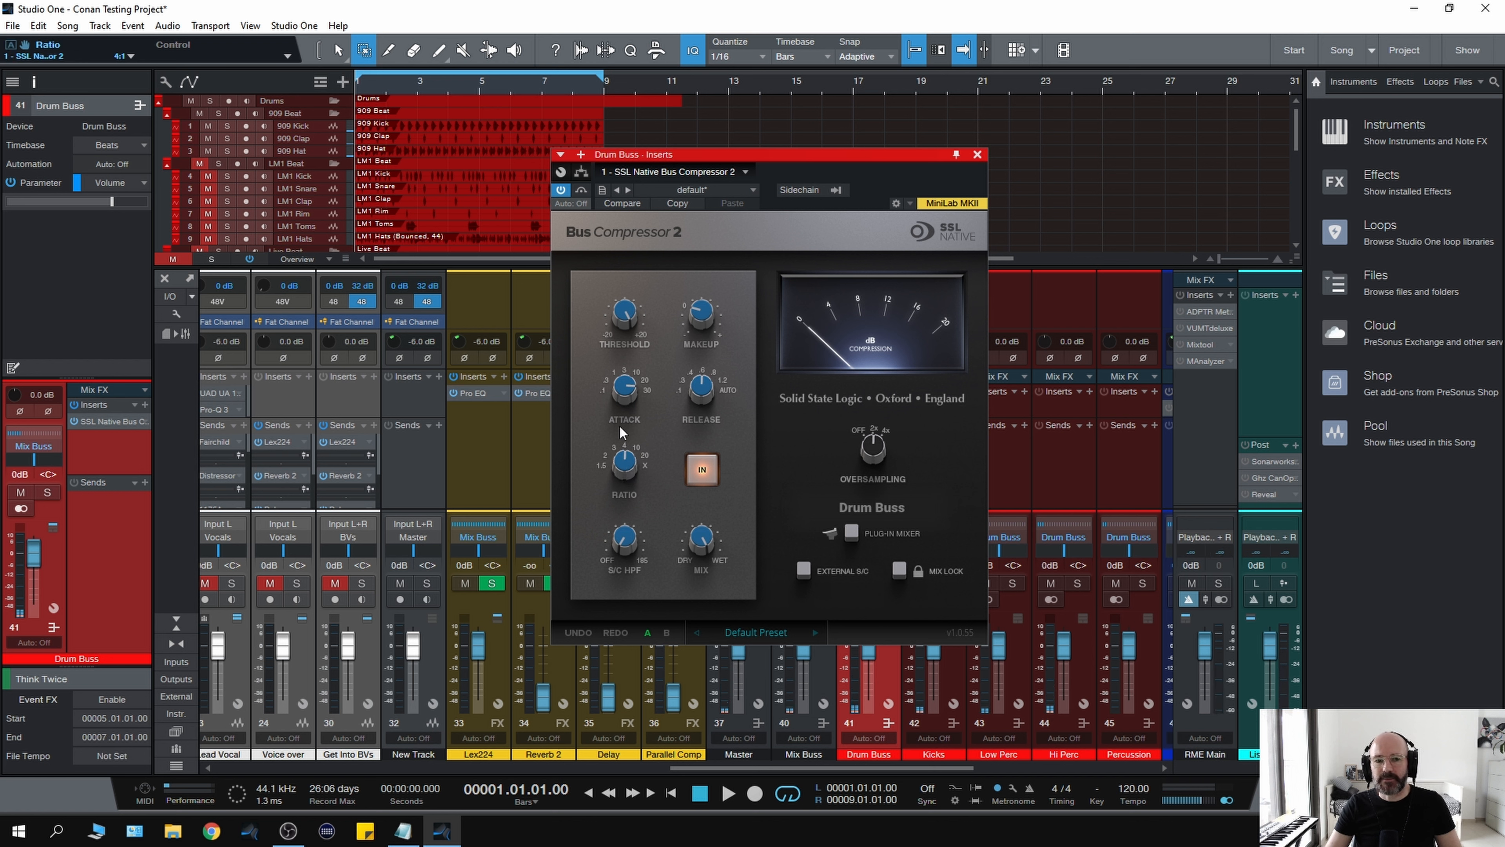
- Set the Drum Buss compressor's threshold to 4.2 dB and its sidechain high-pass filter to 147 Hz while auditioning the loop
{"action": "key", "text": "space"}
{"action": "left_click_drag", "start_coordinate": [626, 315], "coordinate": [602, 485]}
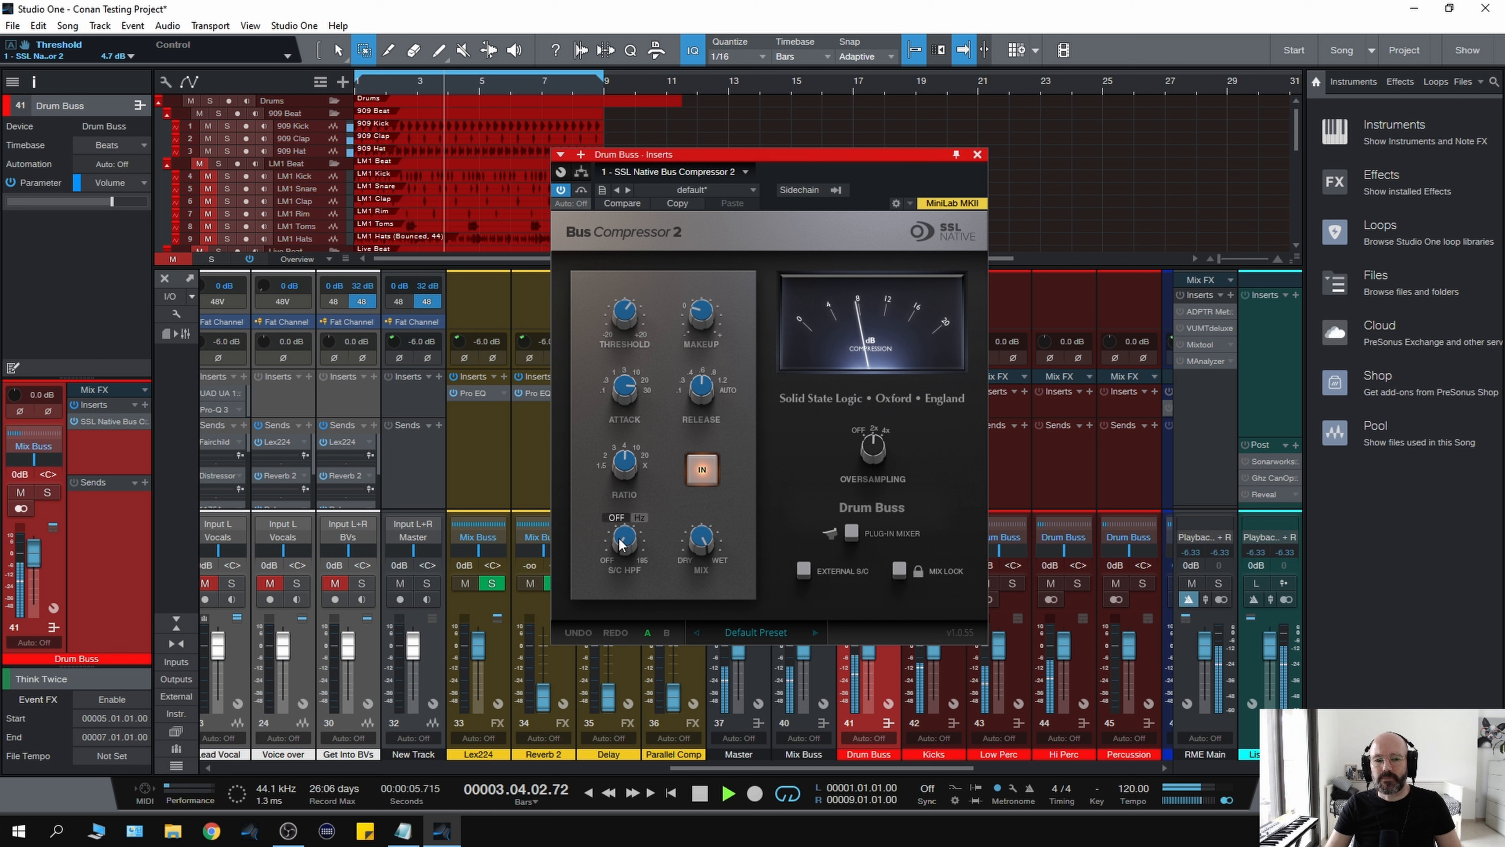
{"action": "key", "text": "space"}
{"action": "left_click_drag", "start_coordinate": [620, 534], "coordinate": [605, 384]}
{"action": "key", "text": "space"}
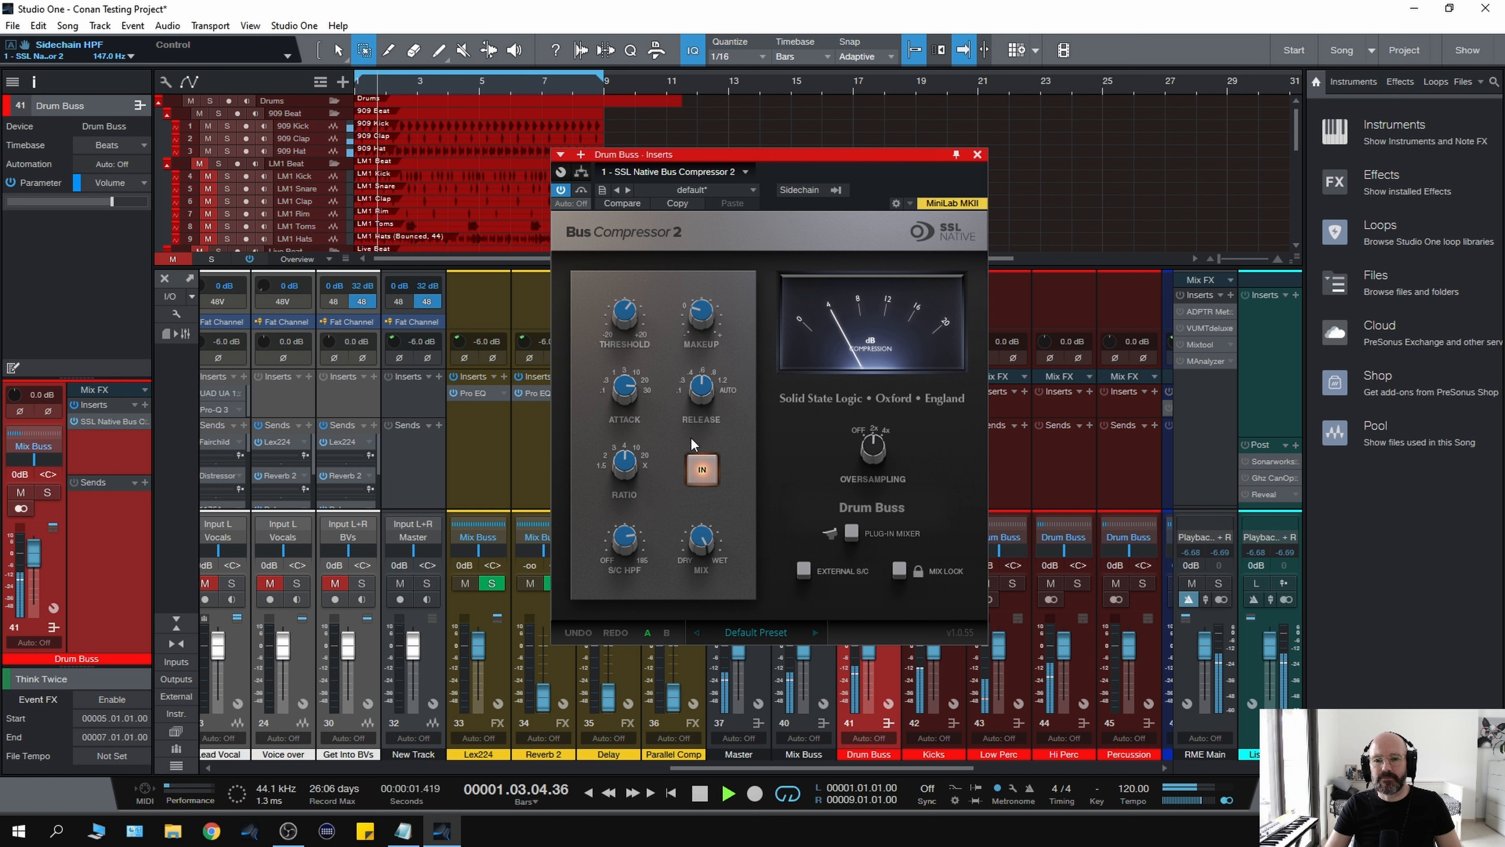
{"action": "mouse_move", "coordinate": [630, 322]}
{"action": "scroll", "coordinate": [623, 317], "scroll_direction": "down", "scroll_amount": 1}
{"action": "key", "text": "space"}
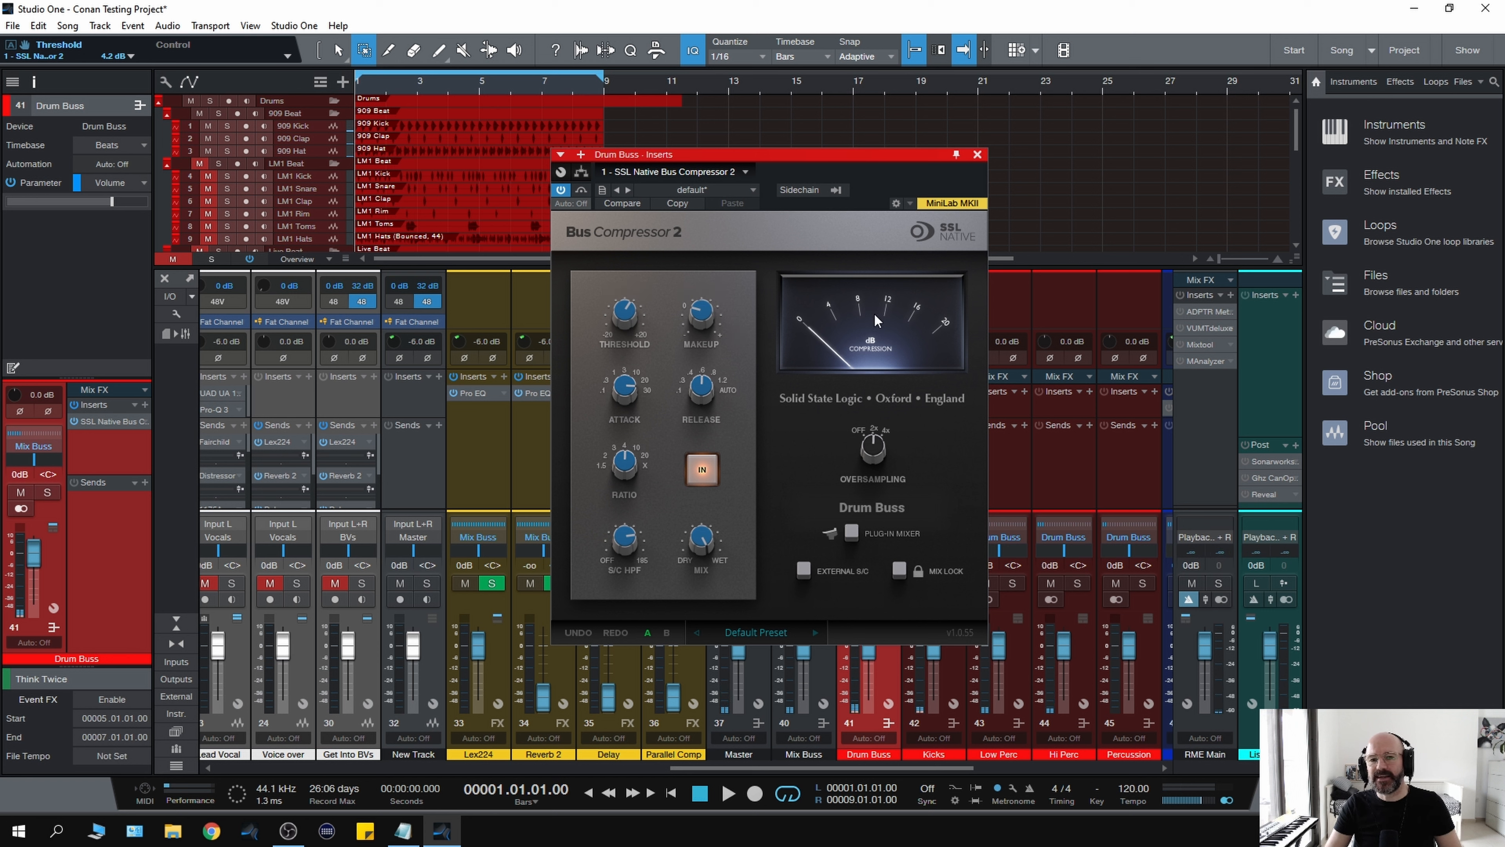
- Audition the compressed drum loop and reduce the Drum Buss compressor's dry/wet mix to 39.5%
{"action": "key", "text": "space"}
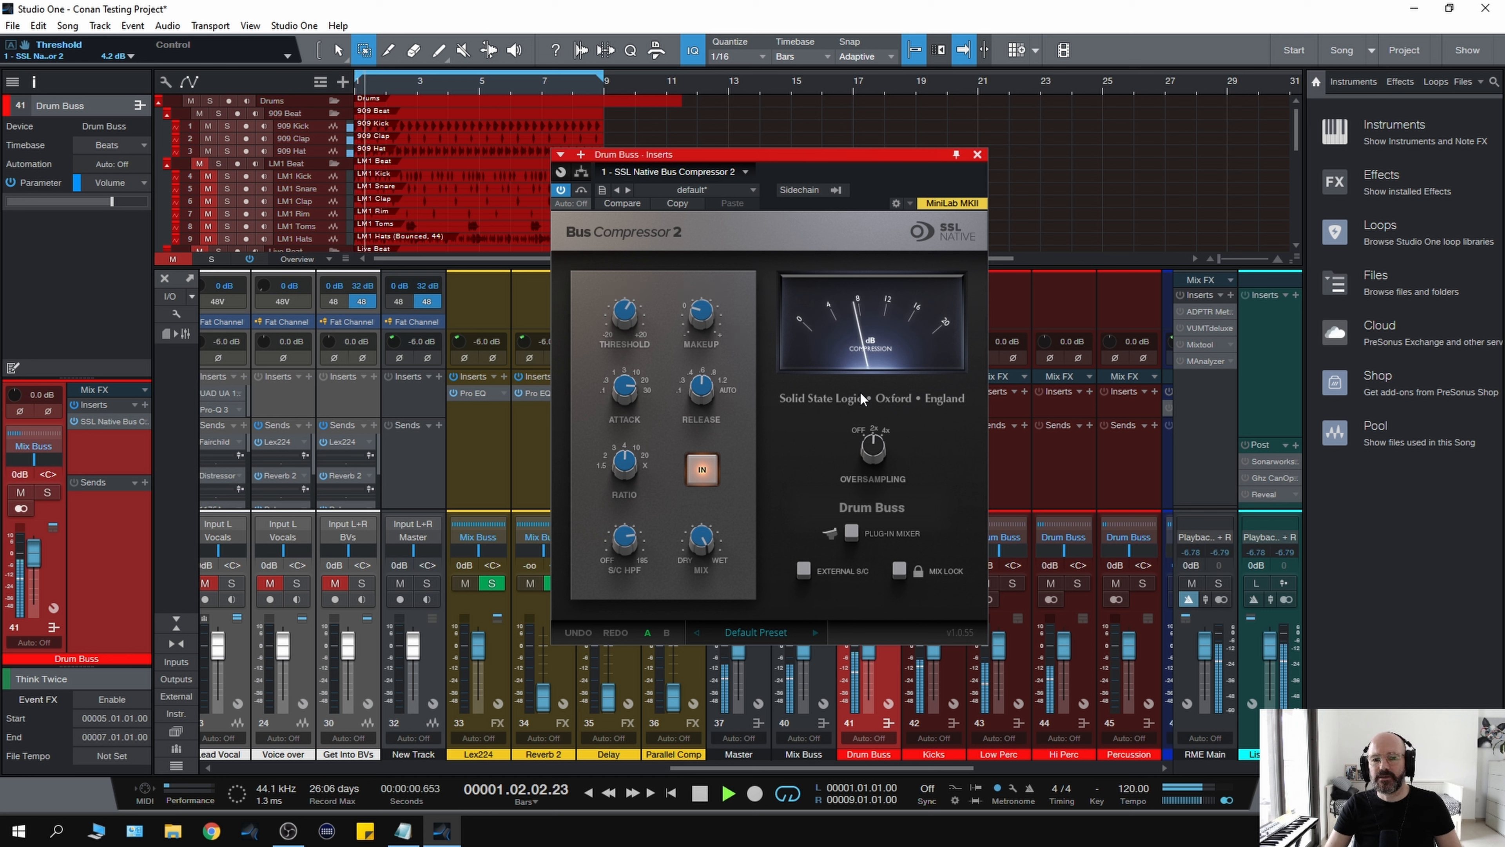
{"action": "key", "text": "space"}
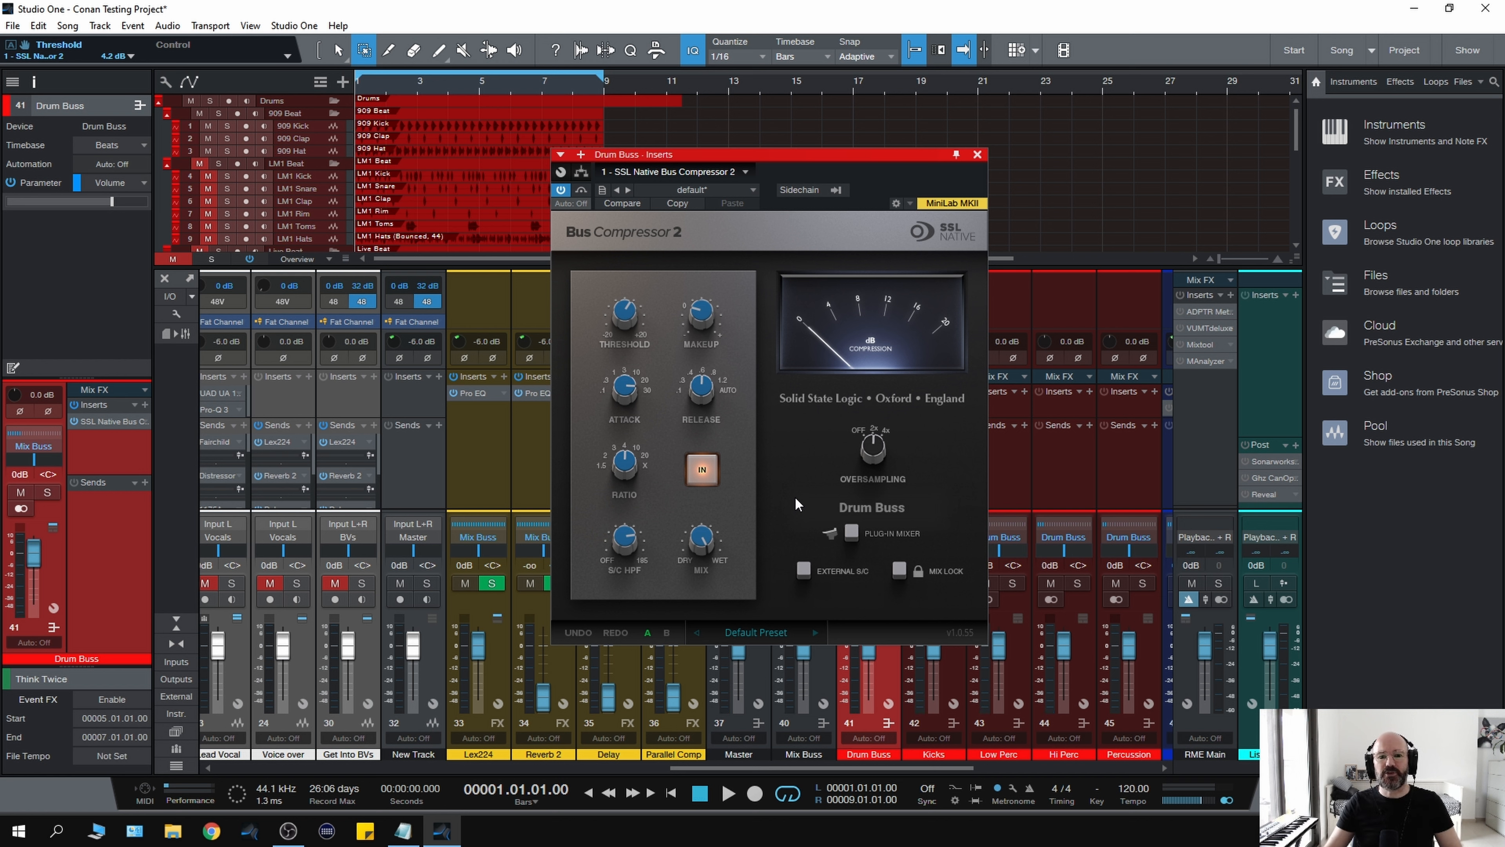
{"action": "key", "text": "space"}
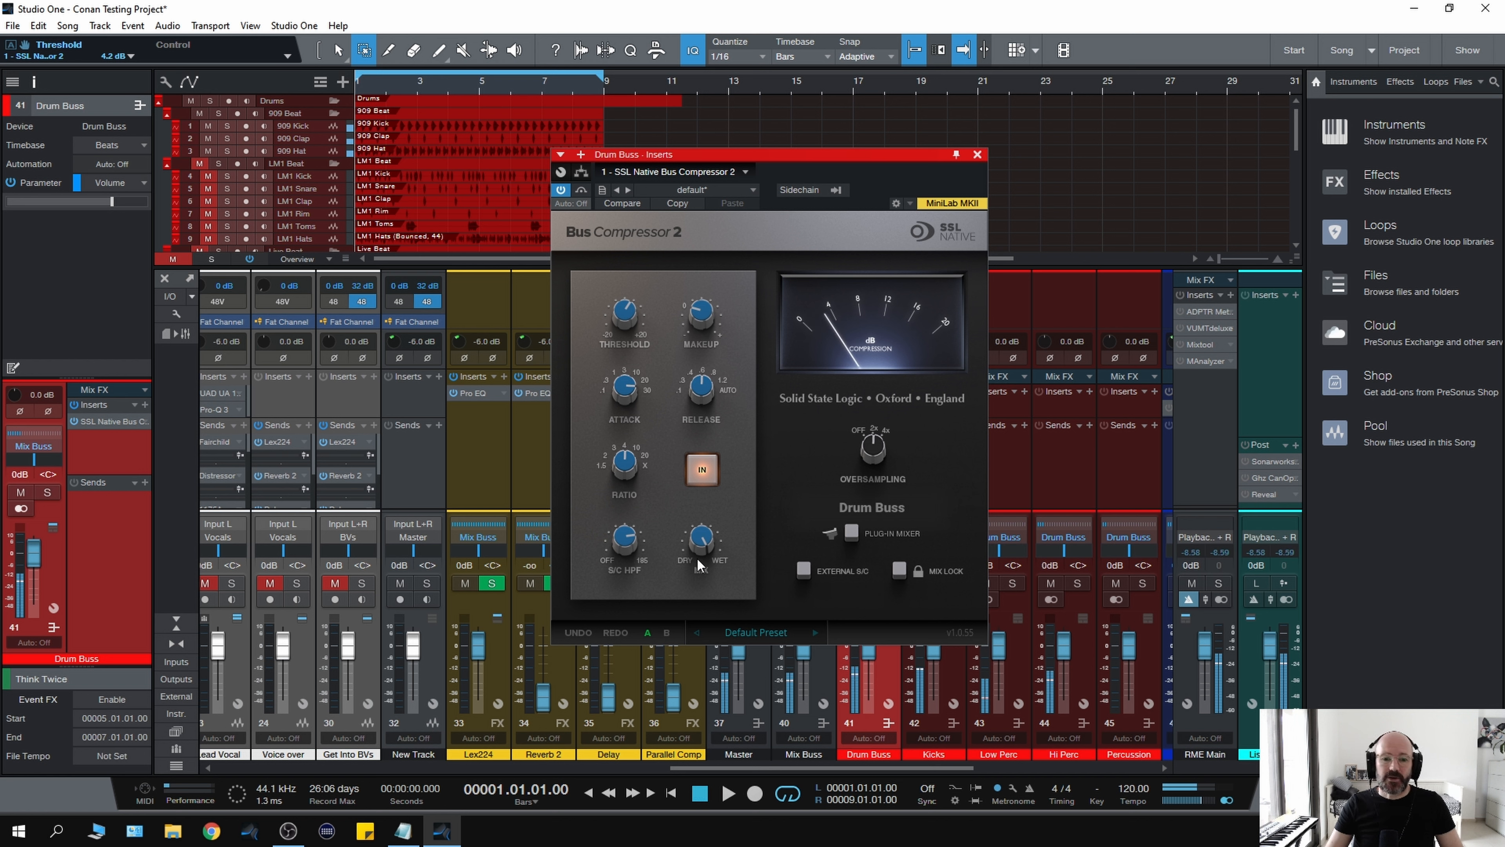
{"action": "mouse_move", "coordinate": [700, 553]}
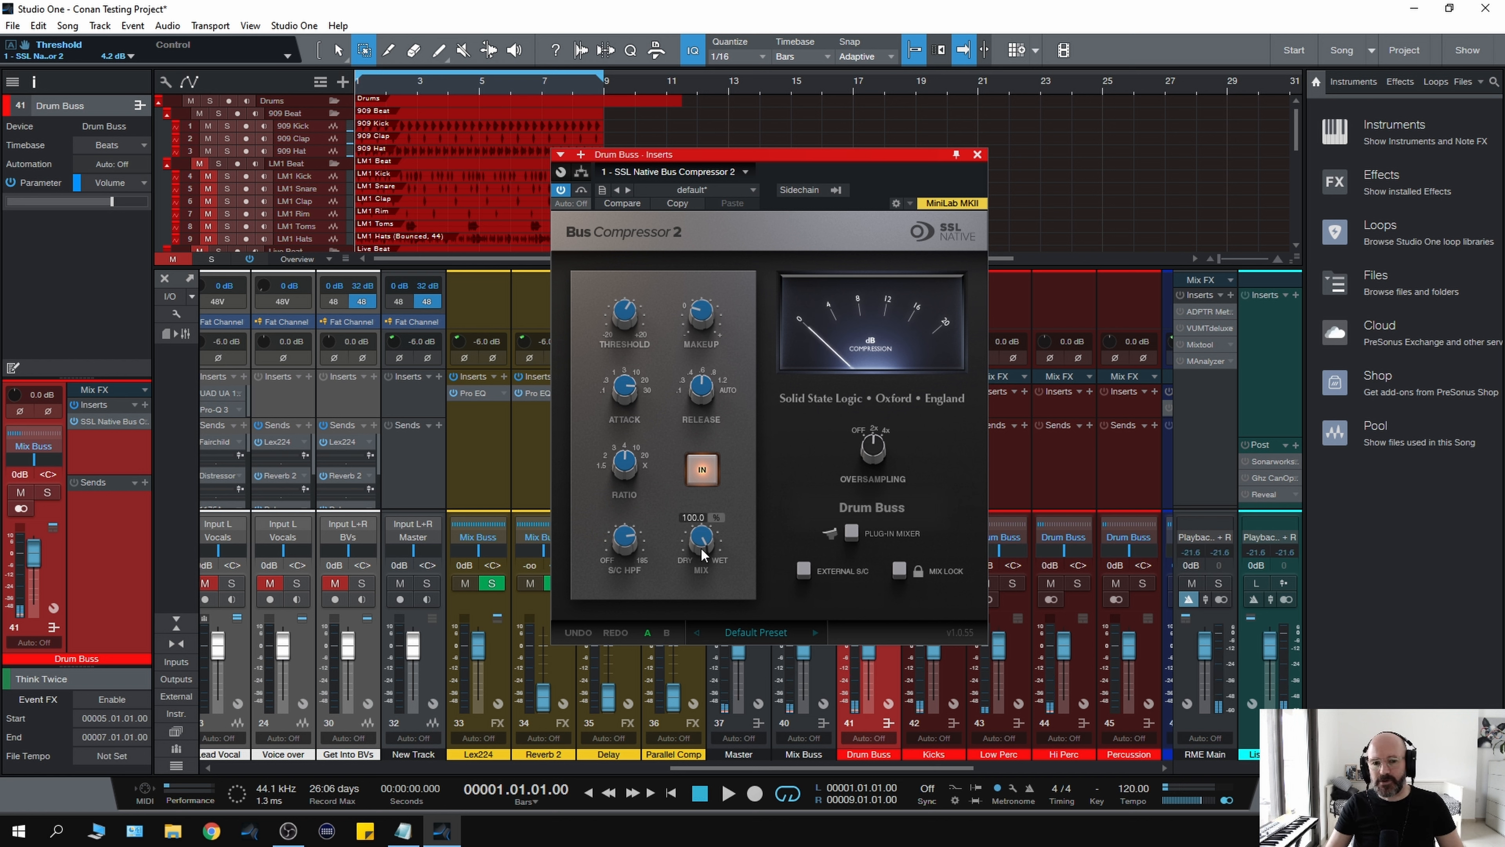
{"action": "key", "text": "space"}
{"action": "mouse_move", "coordinate": [702, 552]}
{"action": "left_mouse_down"}
{"action": "mouse_move", "coordinate": [682, 623]}
{"action": "mouse_move", "coordinate": [679, 560]}
{"action": "mouse_move", "coordinate": [702, 546]}
{"action": "left_mouse_up"}
{"action": "key", "text": "space"}
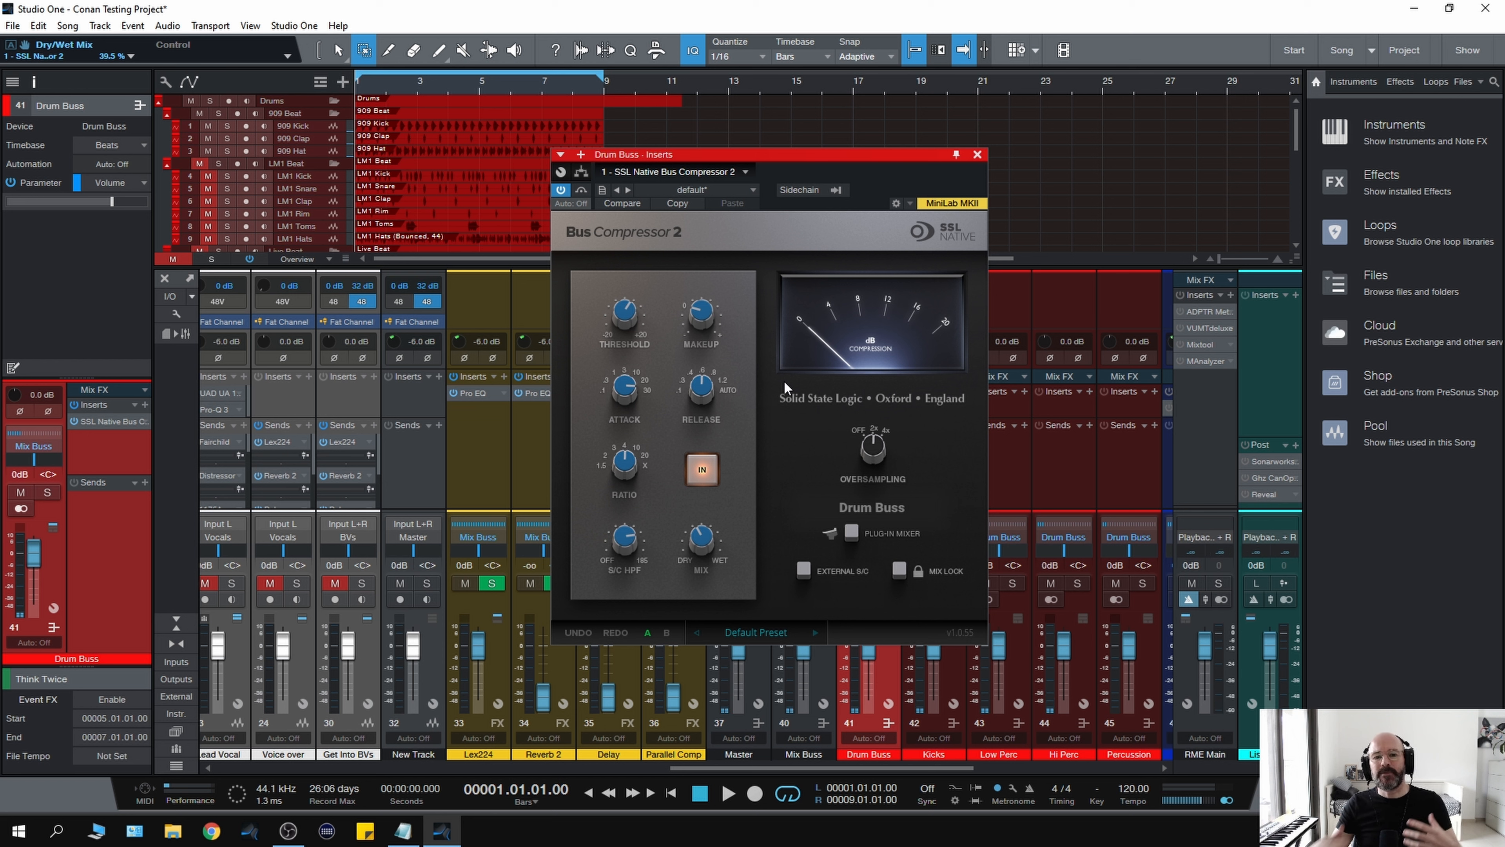
- Set the Drum Buss compressor's dry/wet mix to 23.5% with a 30 ms attack, and play the loop
{"action": "mouse_move", "coordinate": [701, 530]}
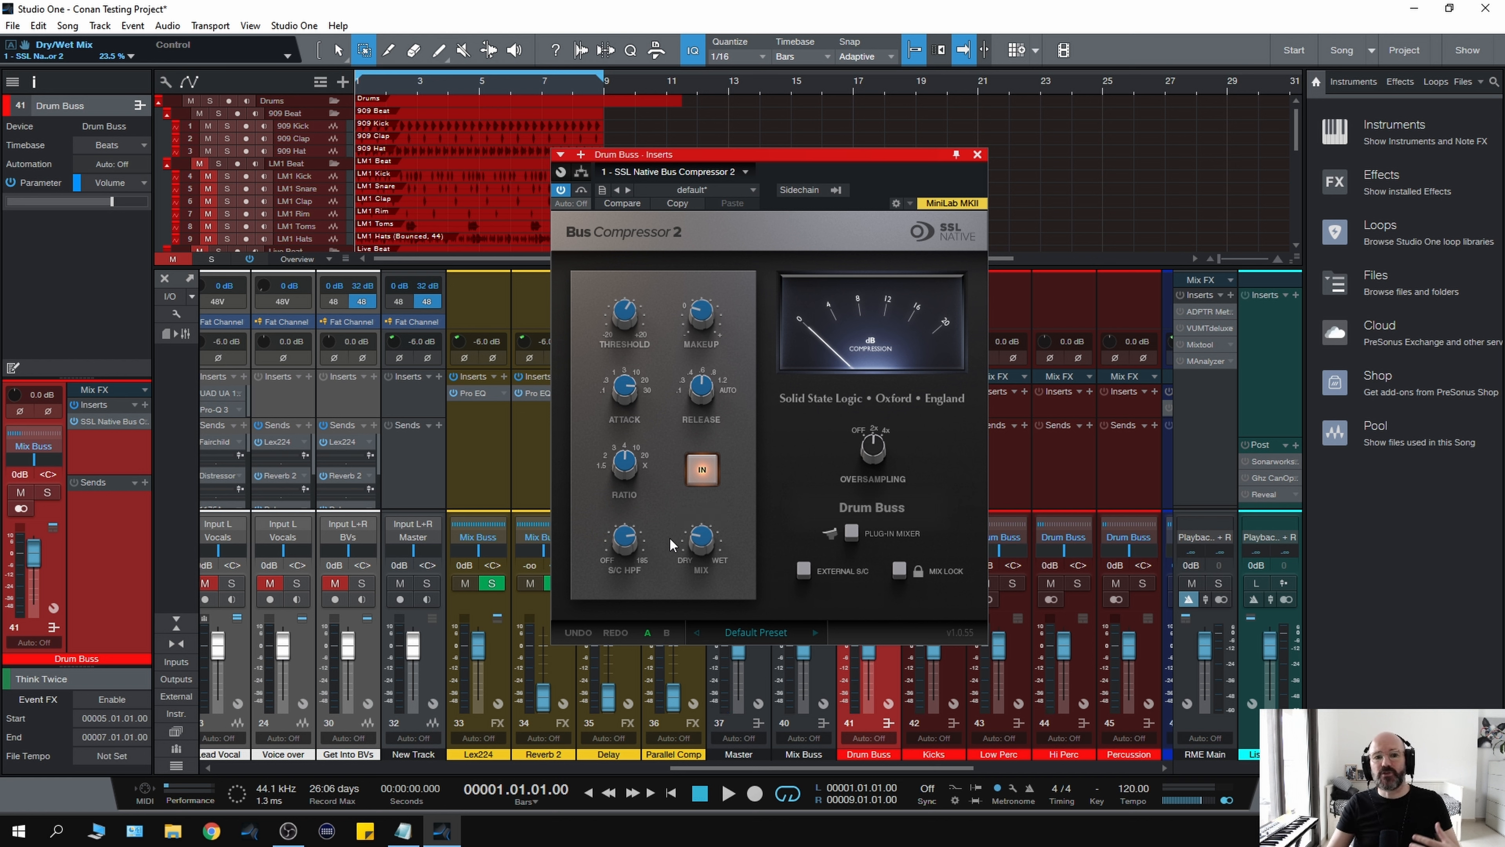
{"action": "scroll", "coordinate": [629, 398], "scroll_direction": "down", "scroll_amount": 1}
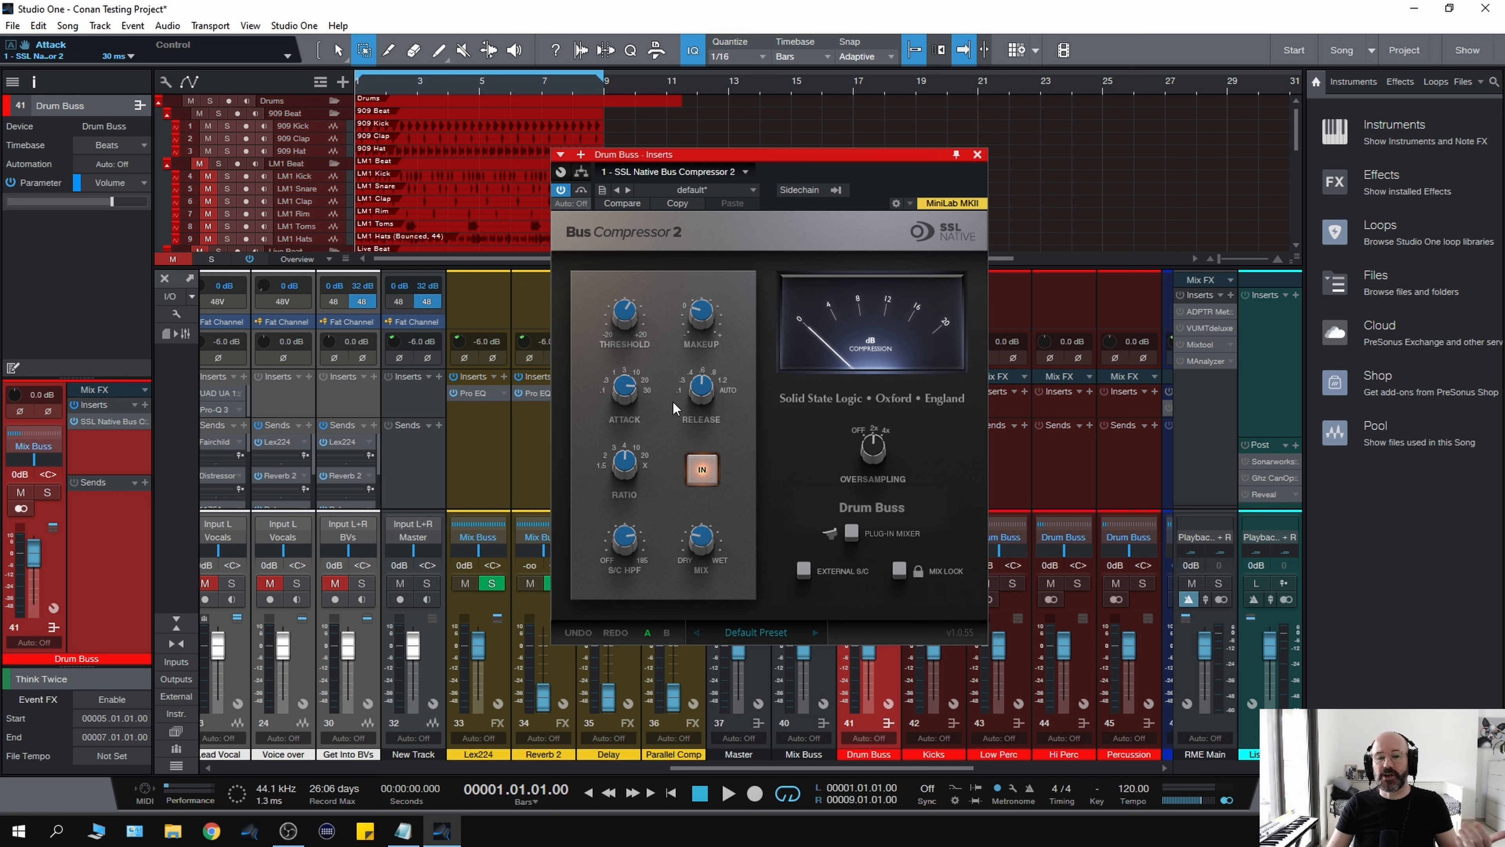
{"action": "key", "text": "space"}
{"action": "scroll", "coordinate": [696, 548], "scroll_direction": "up", "scroll_amount": 1}
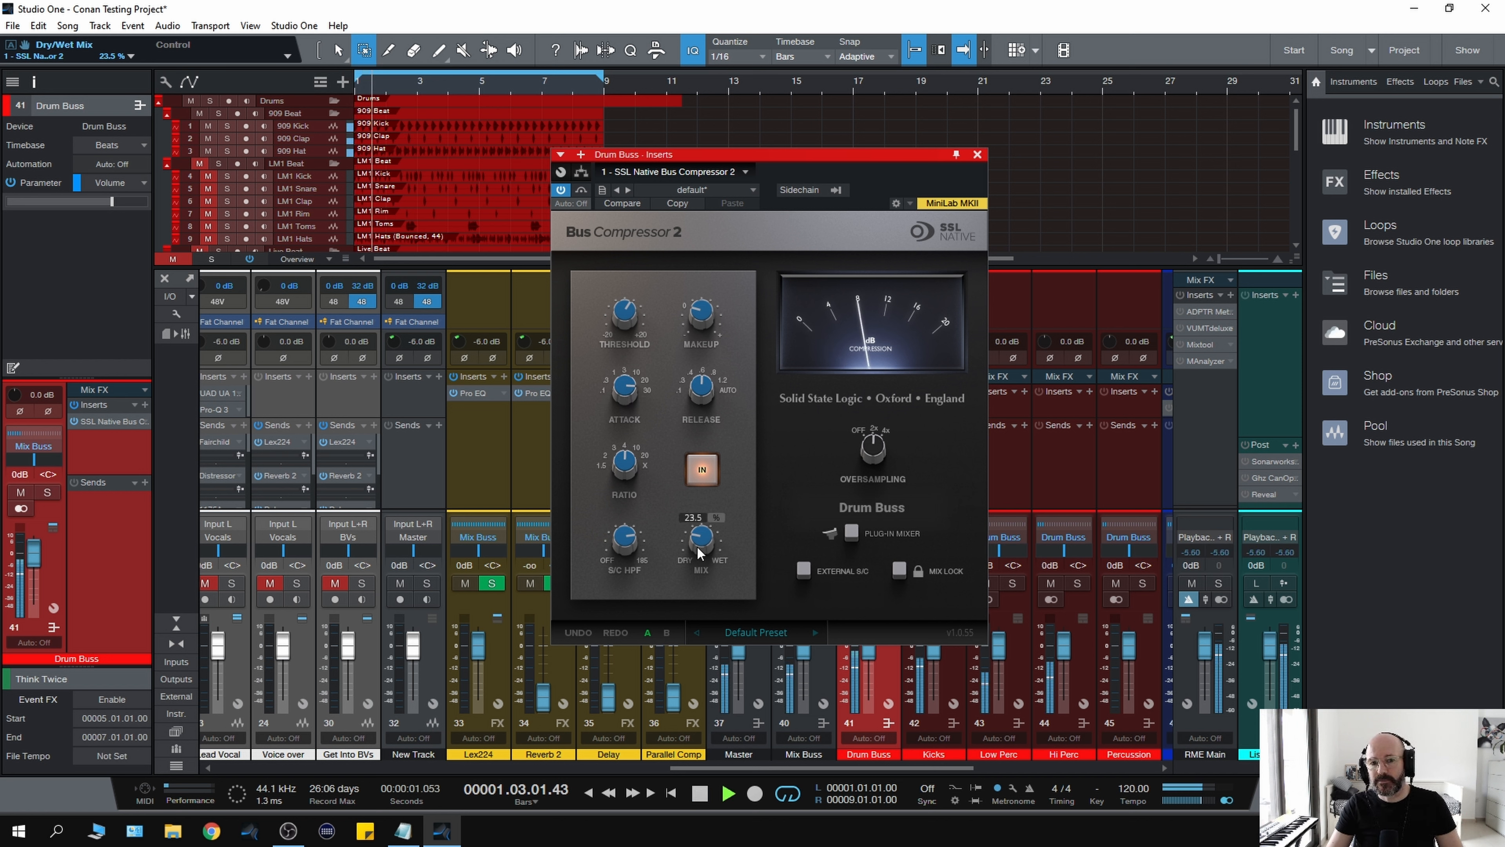
- Raise the Drum Buss compressor's makeup gain to 0.2 dB and dry/wet mix to 28.4%, comparing against bypass
{"action": "left_click", "coordinate": [582, 191]}
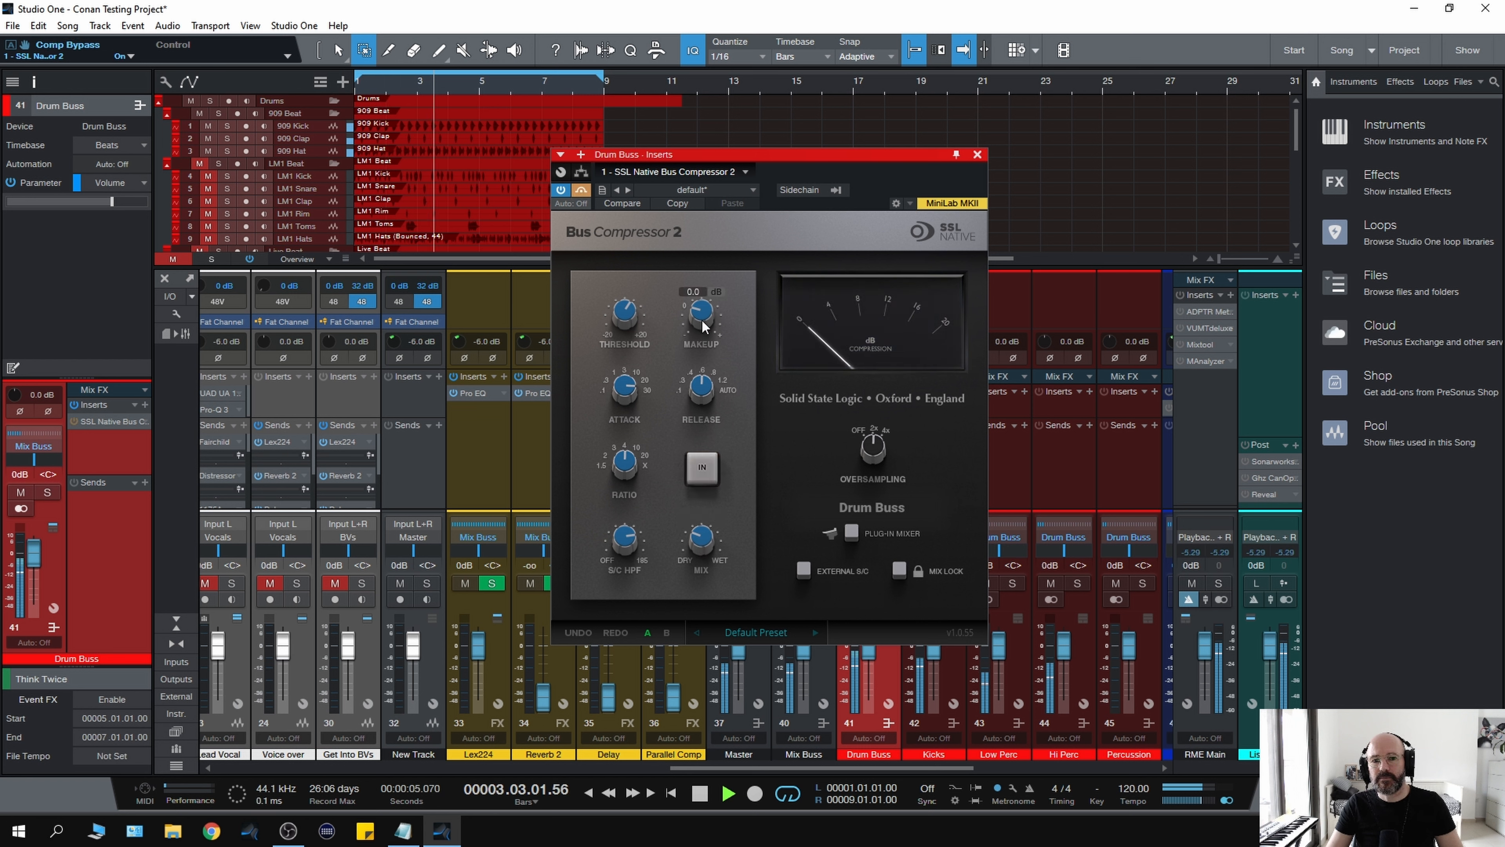
{"action": "scroll", "coordinate": [701, 320], "scroll_direction": "up", "scroll_amount": 2}
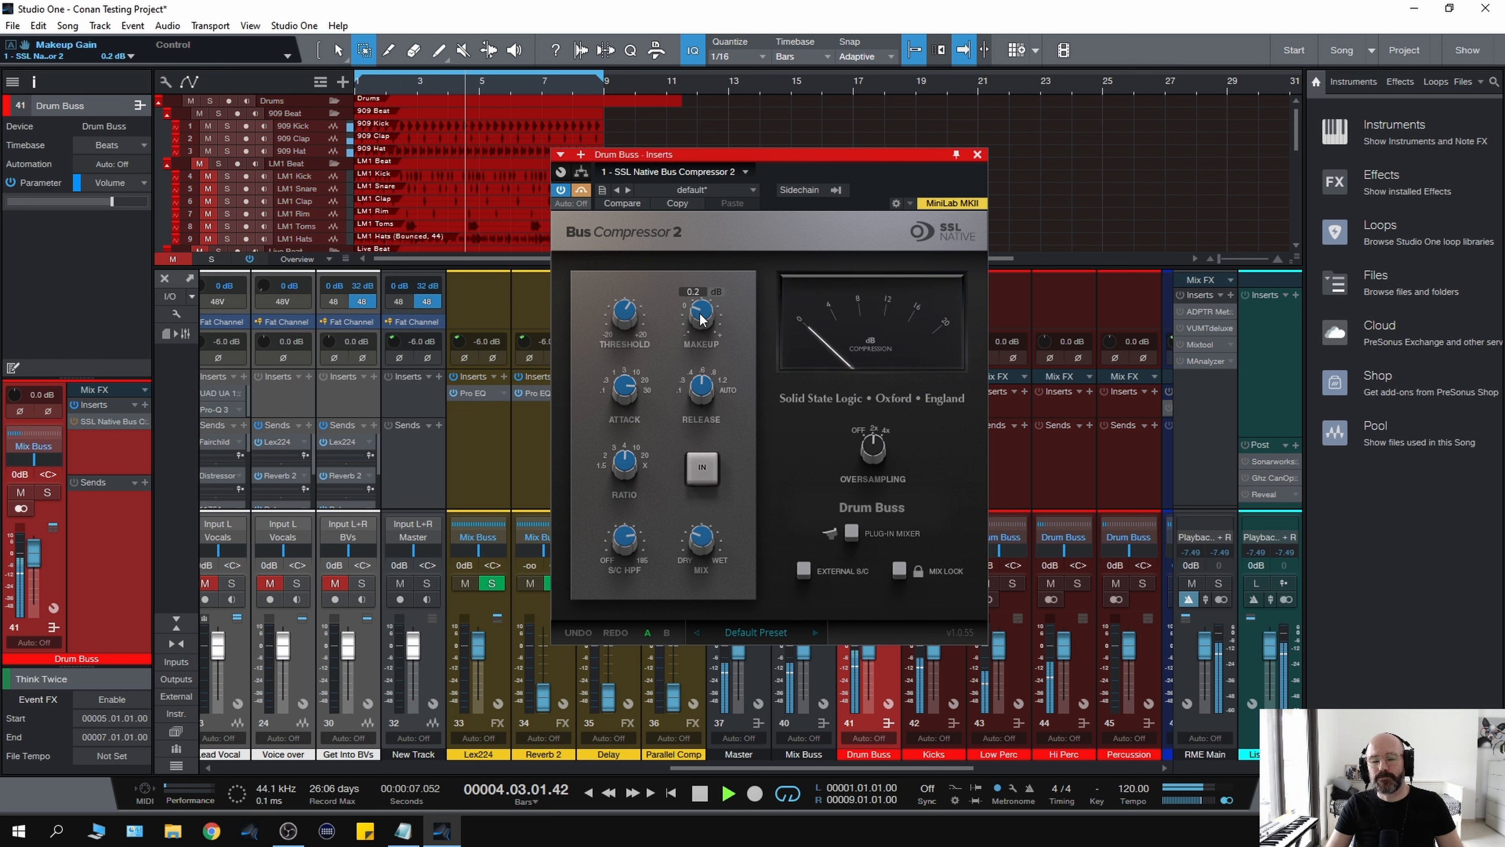
{"action": "left_click", "coordinate": [582, 191]}
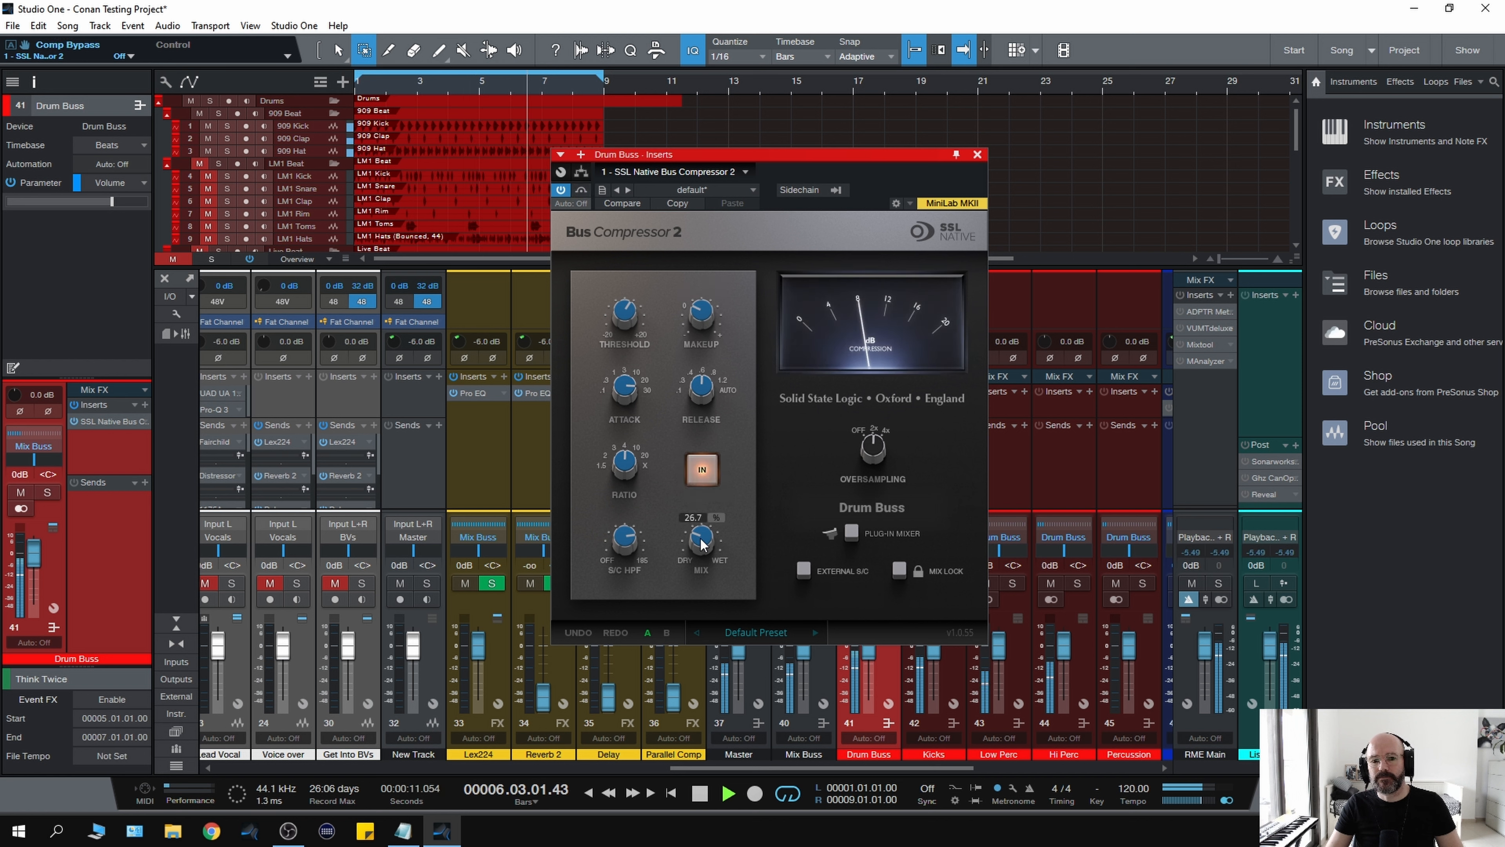
{"action": "key", "text": "space"}
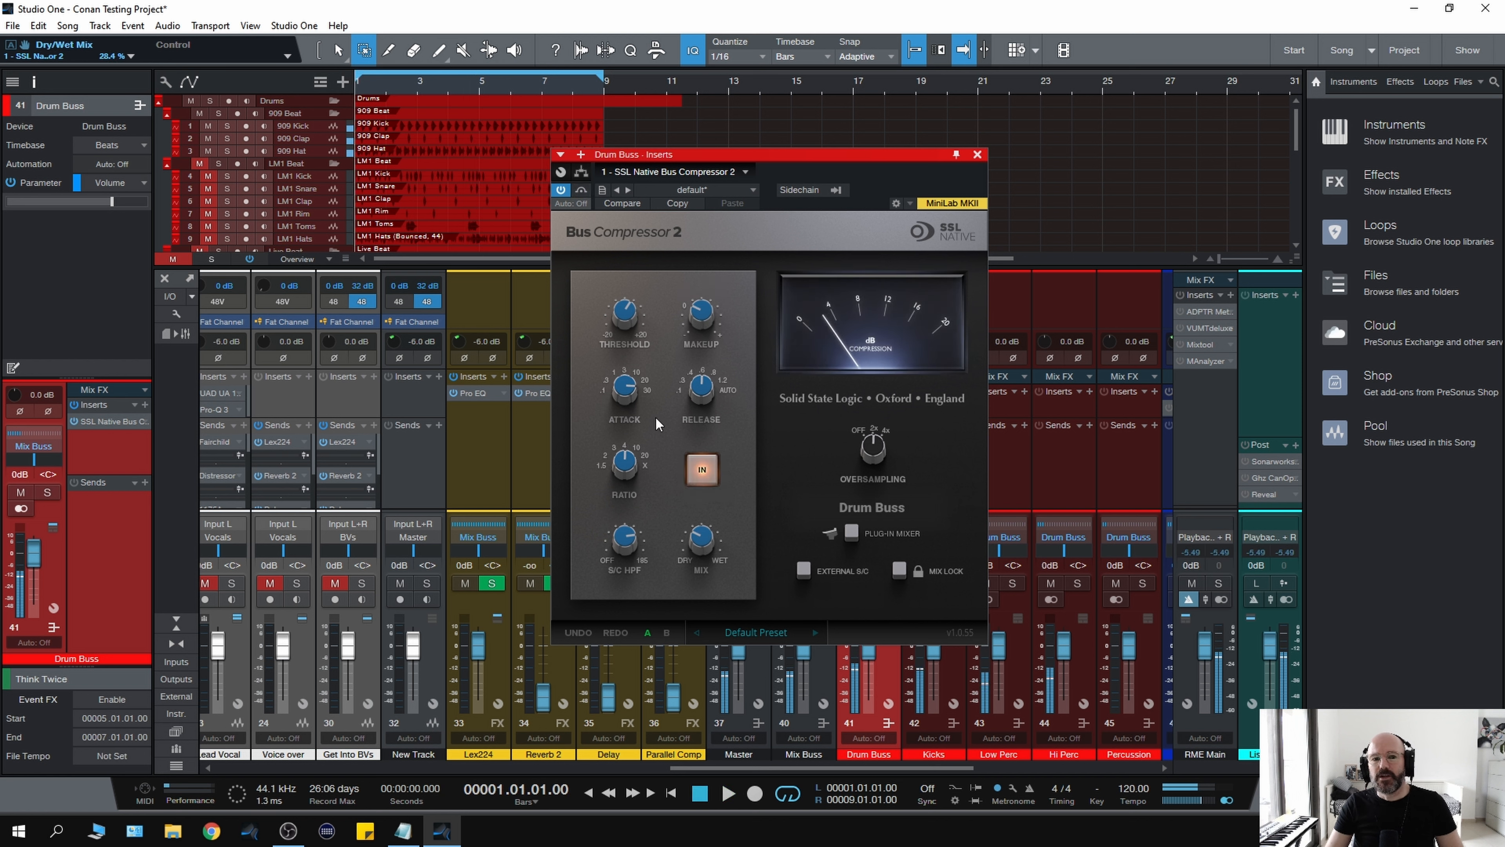
- Play the drum loop with the Drum Buss compressor bypassed and then active to compare the sound
{"action": "left_click", "coordinate": [582, 190]}
{"action": "key", "text": "space"}
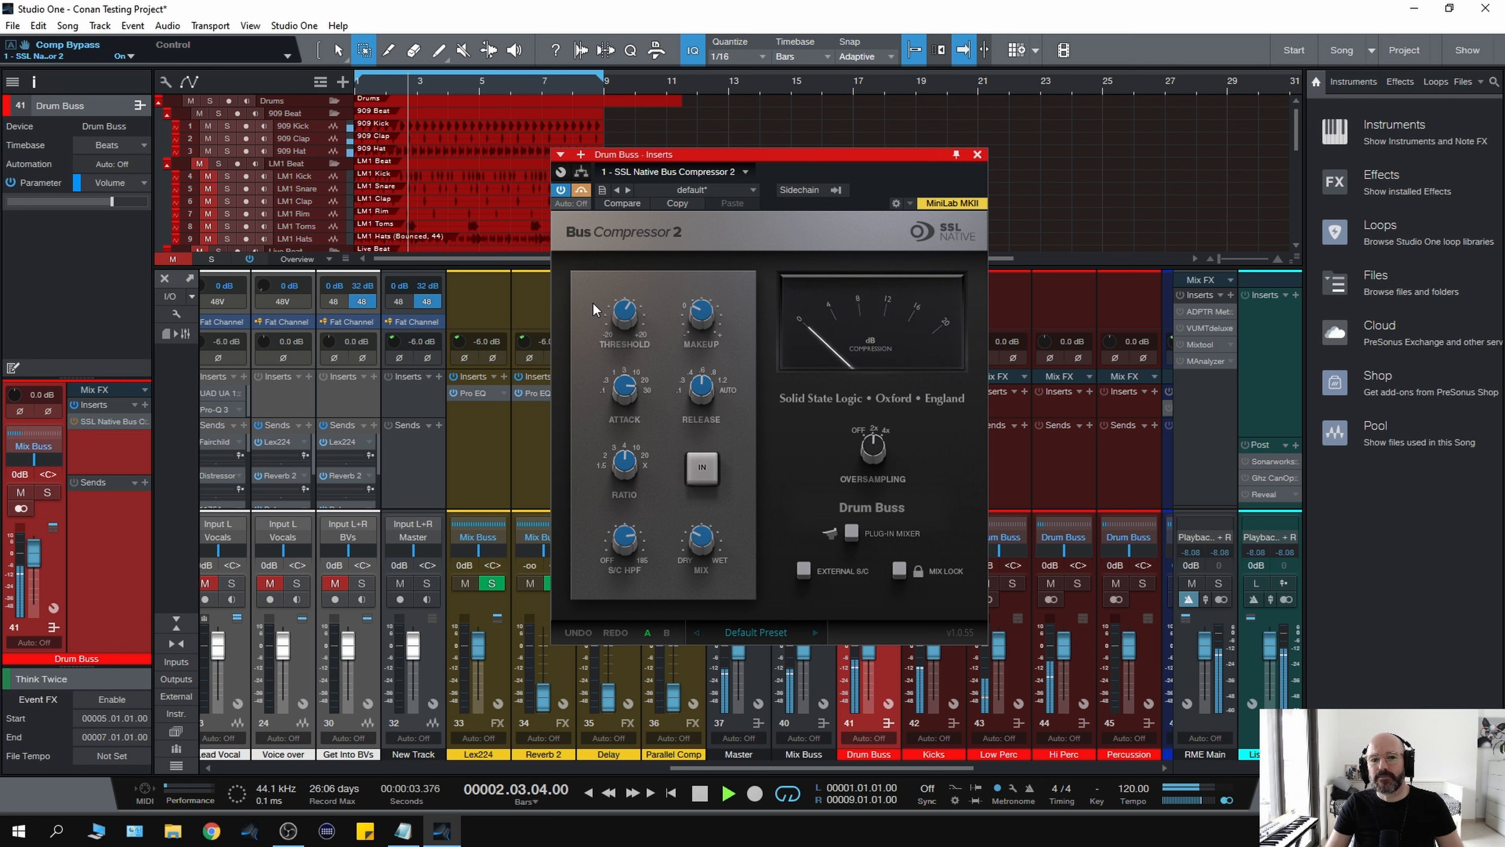
{"action": "key", "text": "space"}
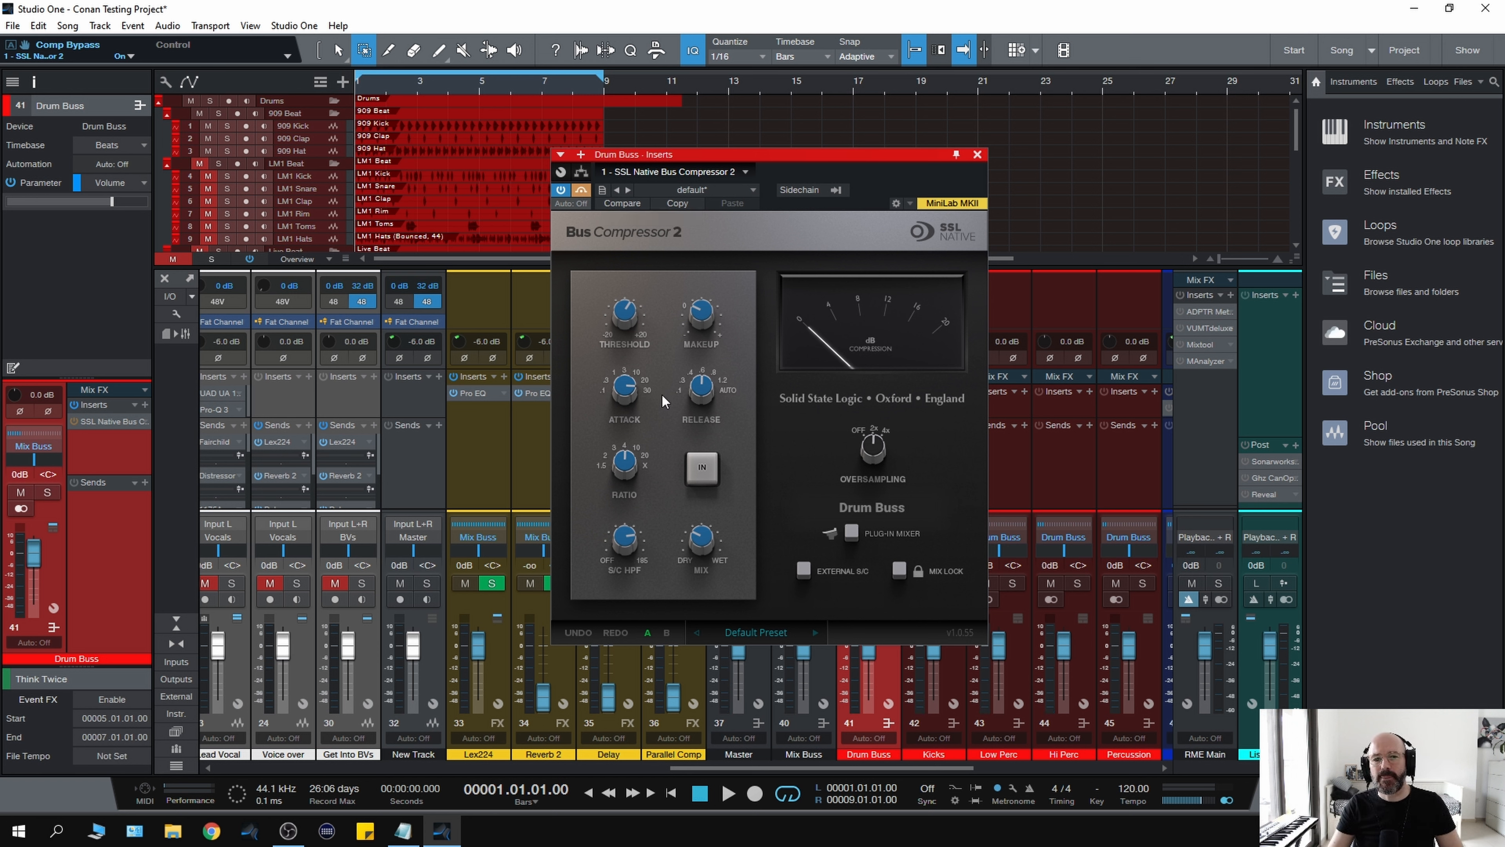
{"action": "key", "text": "space"}
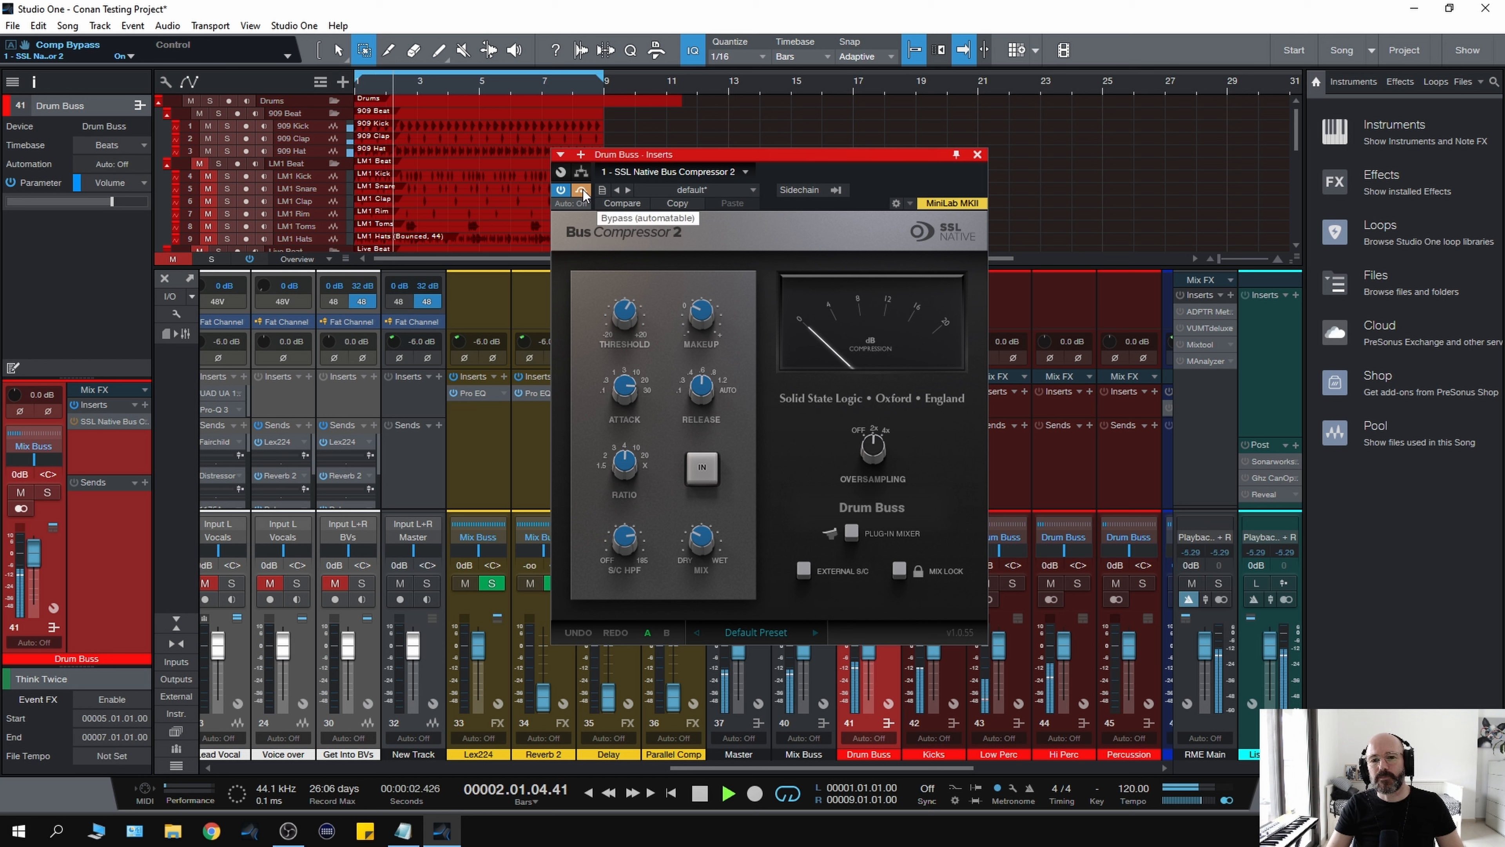
{"action": "left_click", "coordinate": [584, 190]}
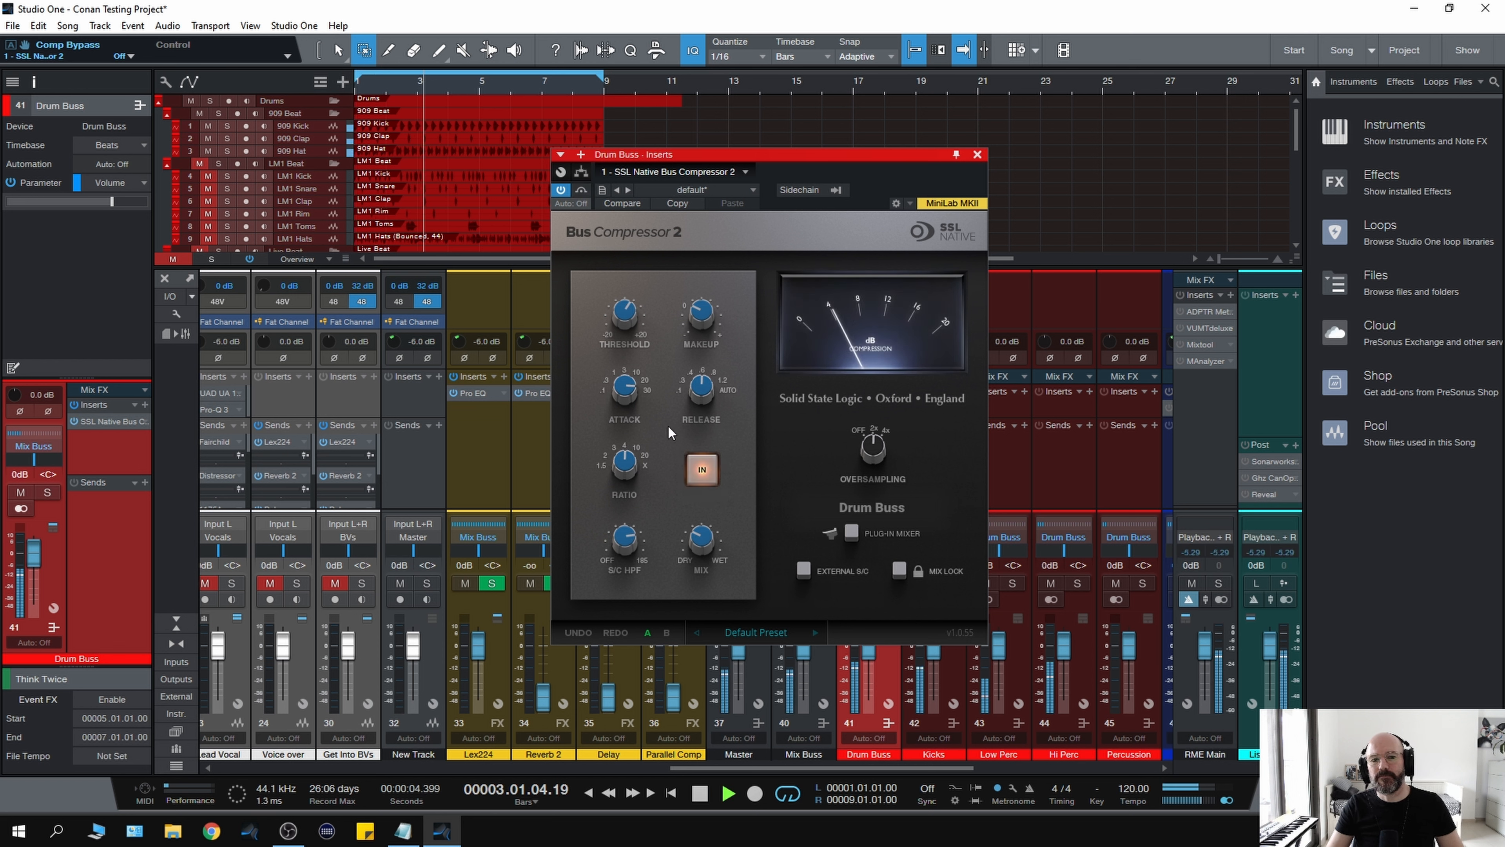
- Lower the Drum Buss compressor's threshold and set its attack to 20 ms and dry/wet mix to 35.4% during playback
{"action": "mouse_move", "coordinate": [699, 549]}
{"action": "left_click_drag", "start_coordinate": [700, 548], "coordinate": [699, 534]}
{"action": "mouse_move", "coordinate": [635, 323]}
{"action": "left_click_drag", "start_coordinate": [639, 326], "coordinate": [624, 400]}
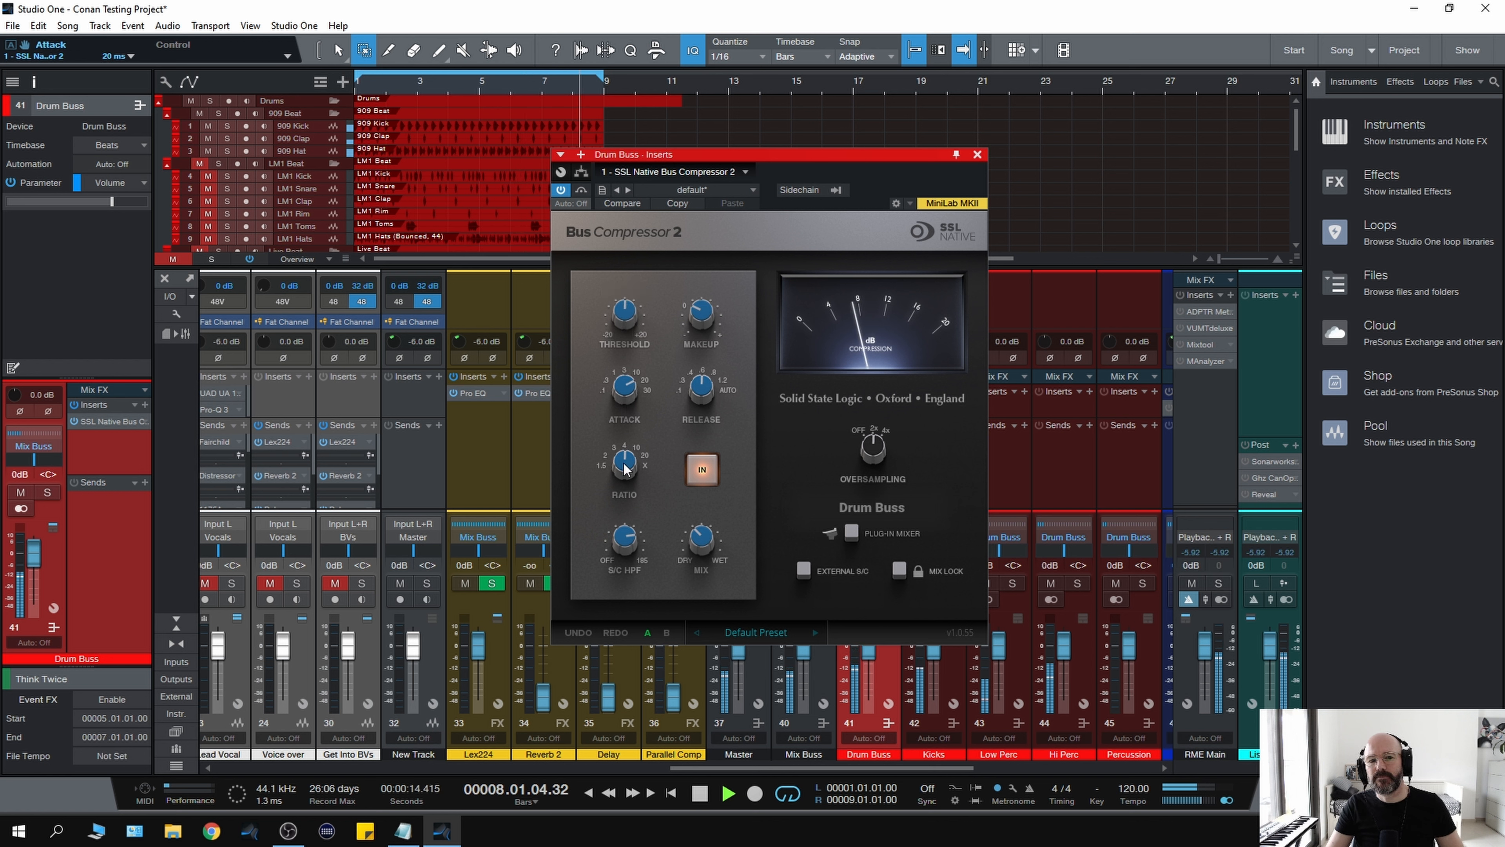
{"action": "mouse_move", "coordinate": [697, 542]}
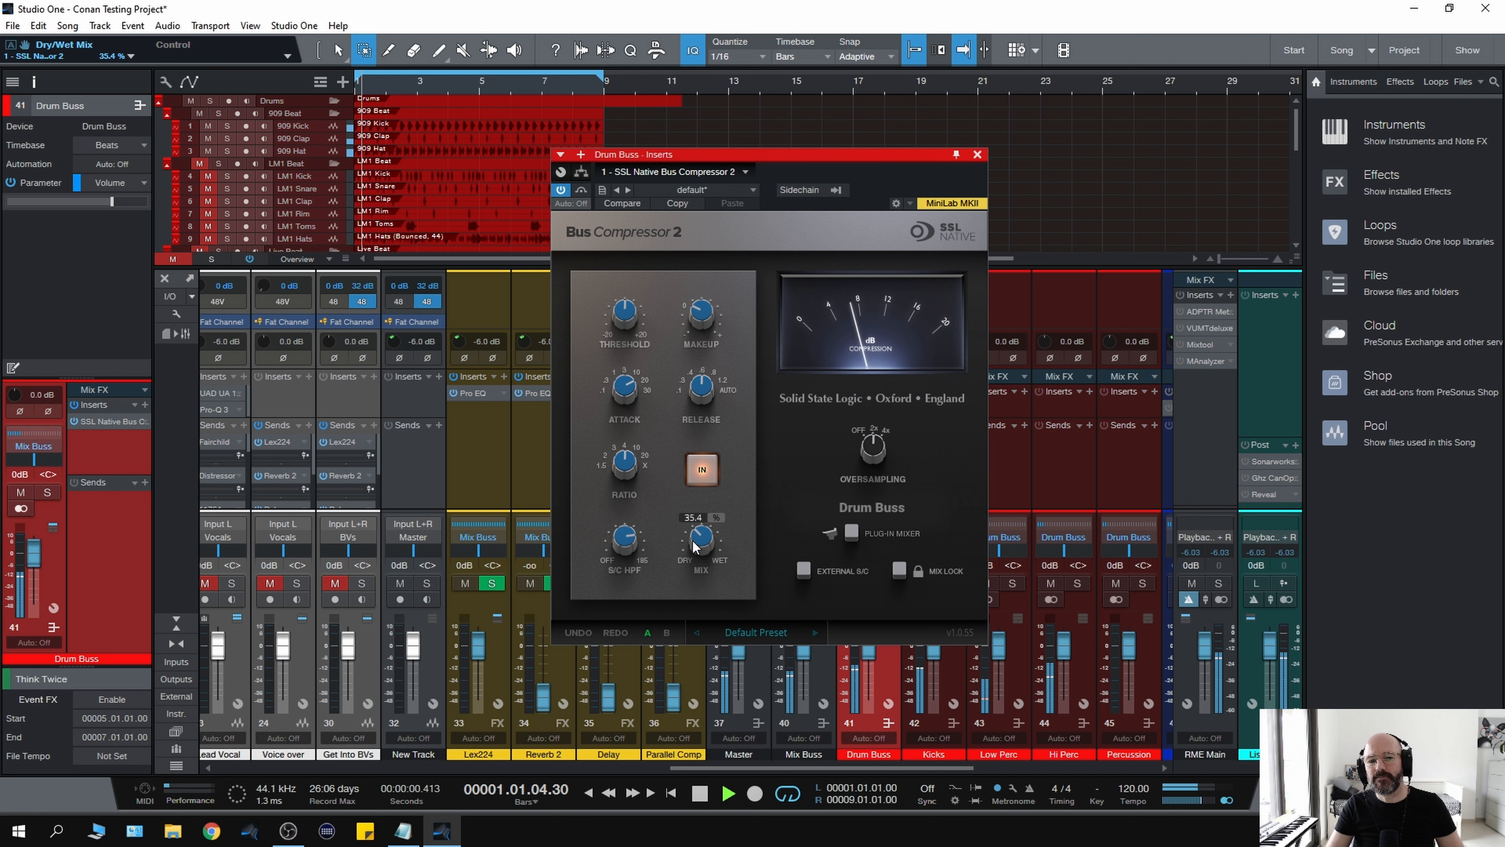
- Set the Drum Buss compressor's makeup gain to 1.8 dB, matching its level against the bypassed loop
{"action": "left_click", "coordinate": [584, 189]}
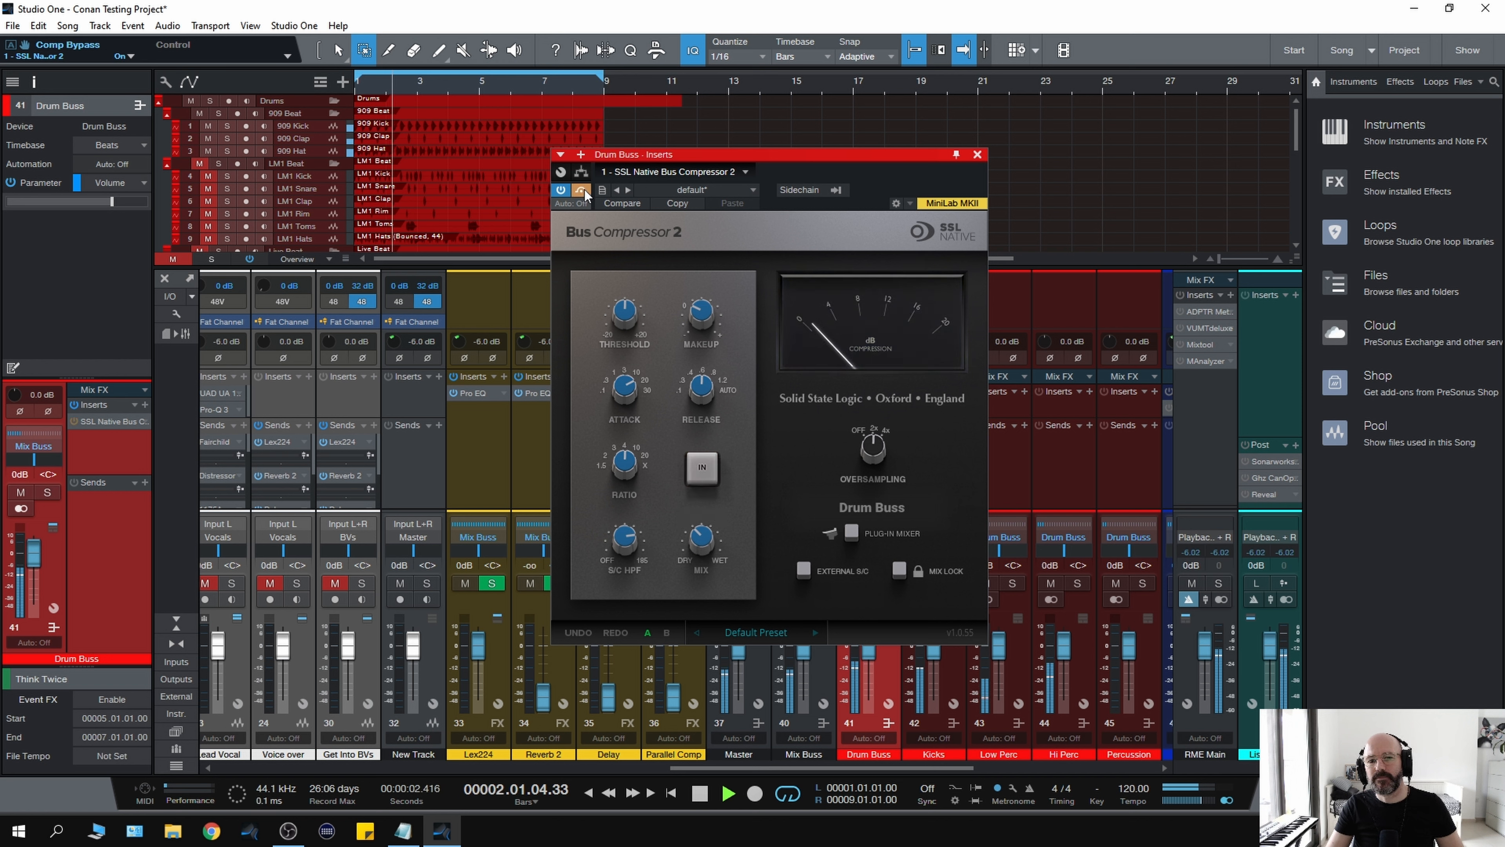
{"action": "key", "text": "space"}
{"action": "mouse_move", "coordinate": [699, 314]}
{"action": "key", "text": "space"}
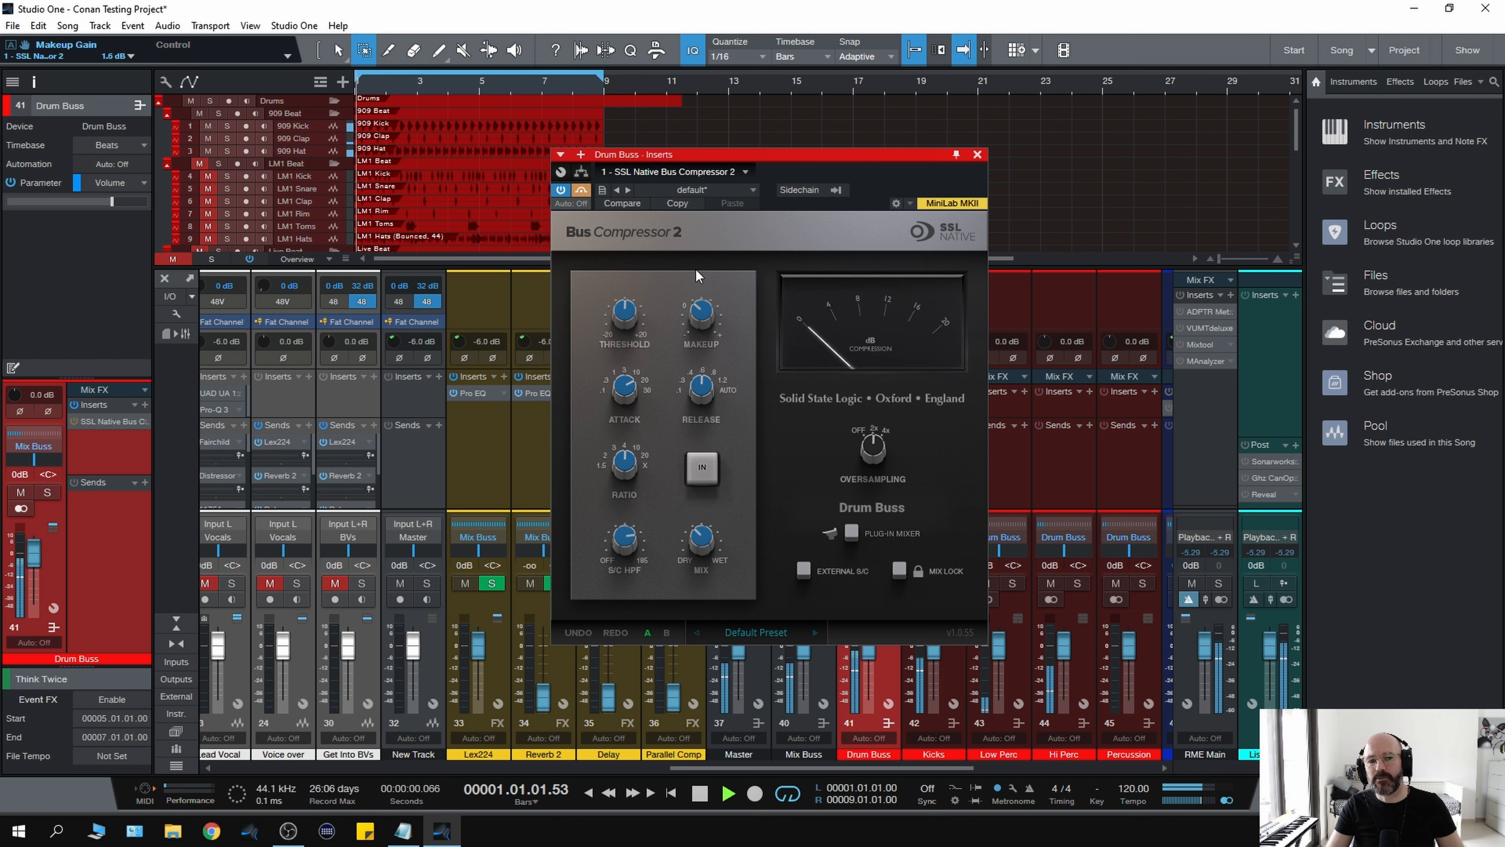
{"action": "left_click", "coordinate": [581, 191]}
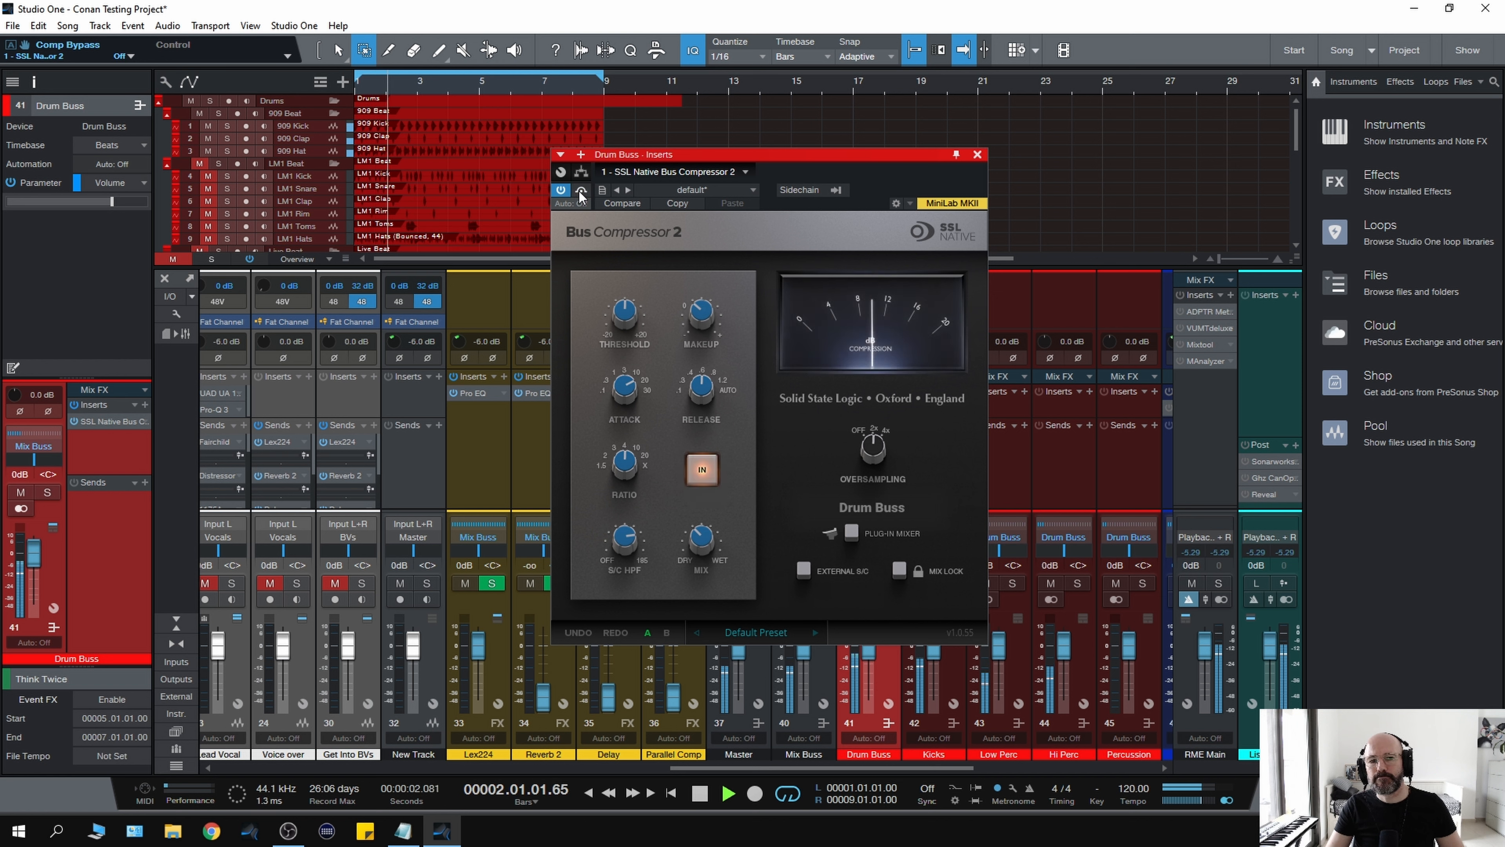
{"action": "mouse_move", "coordinate": [699, 331]}
{"action": "left_click_drag", "start_coordinate": [698, 328], "coordinate": [699, 319]}
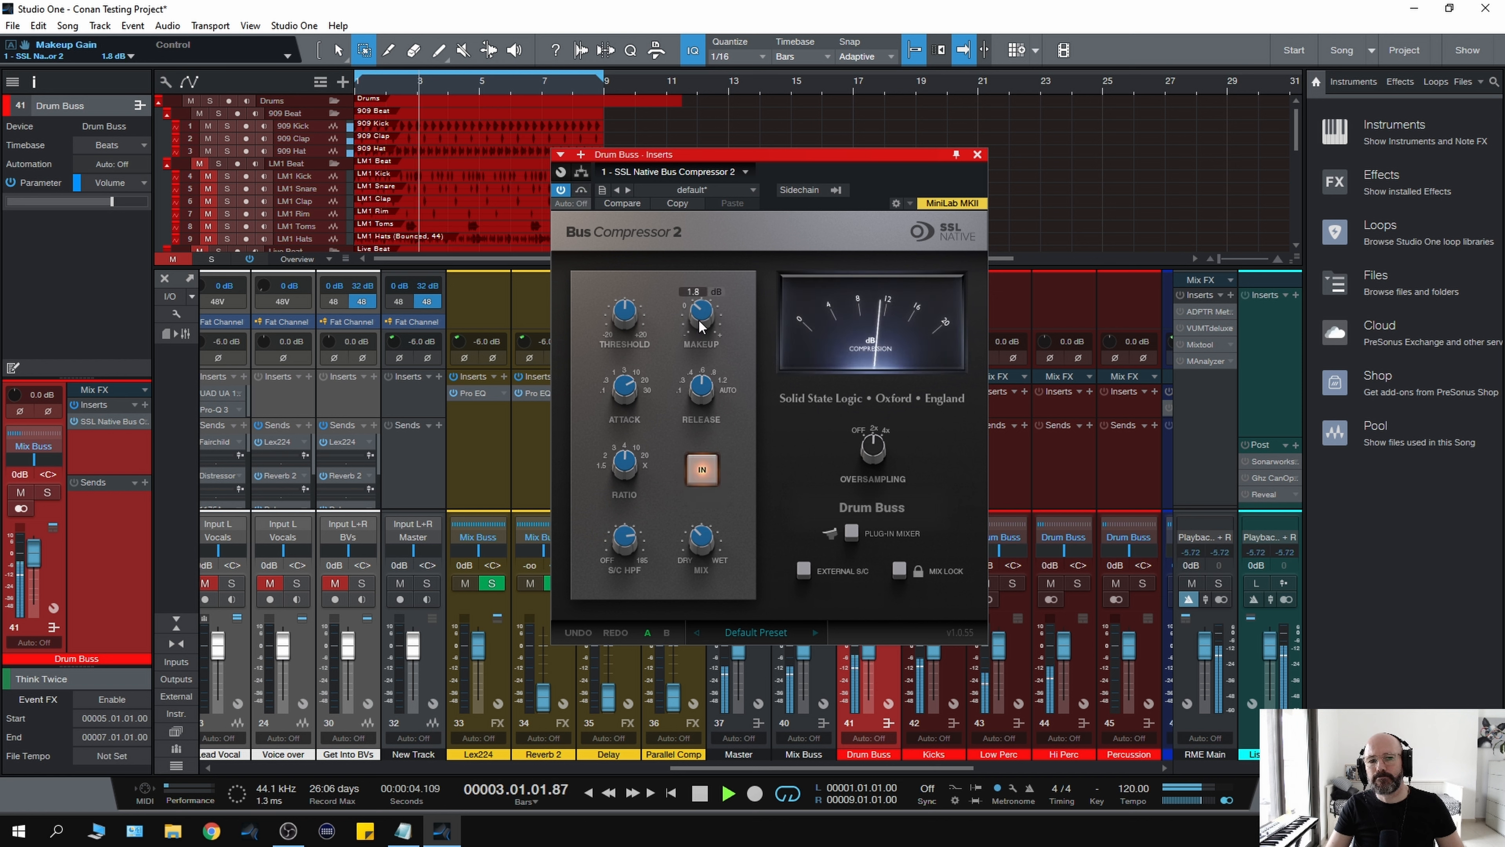
- Compare the level-matched Drum Buss compression with the bypassed signal and stop playback
{"action": "left_click", "coordinate": [583, 191]}
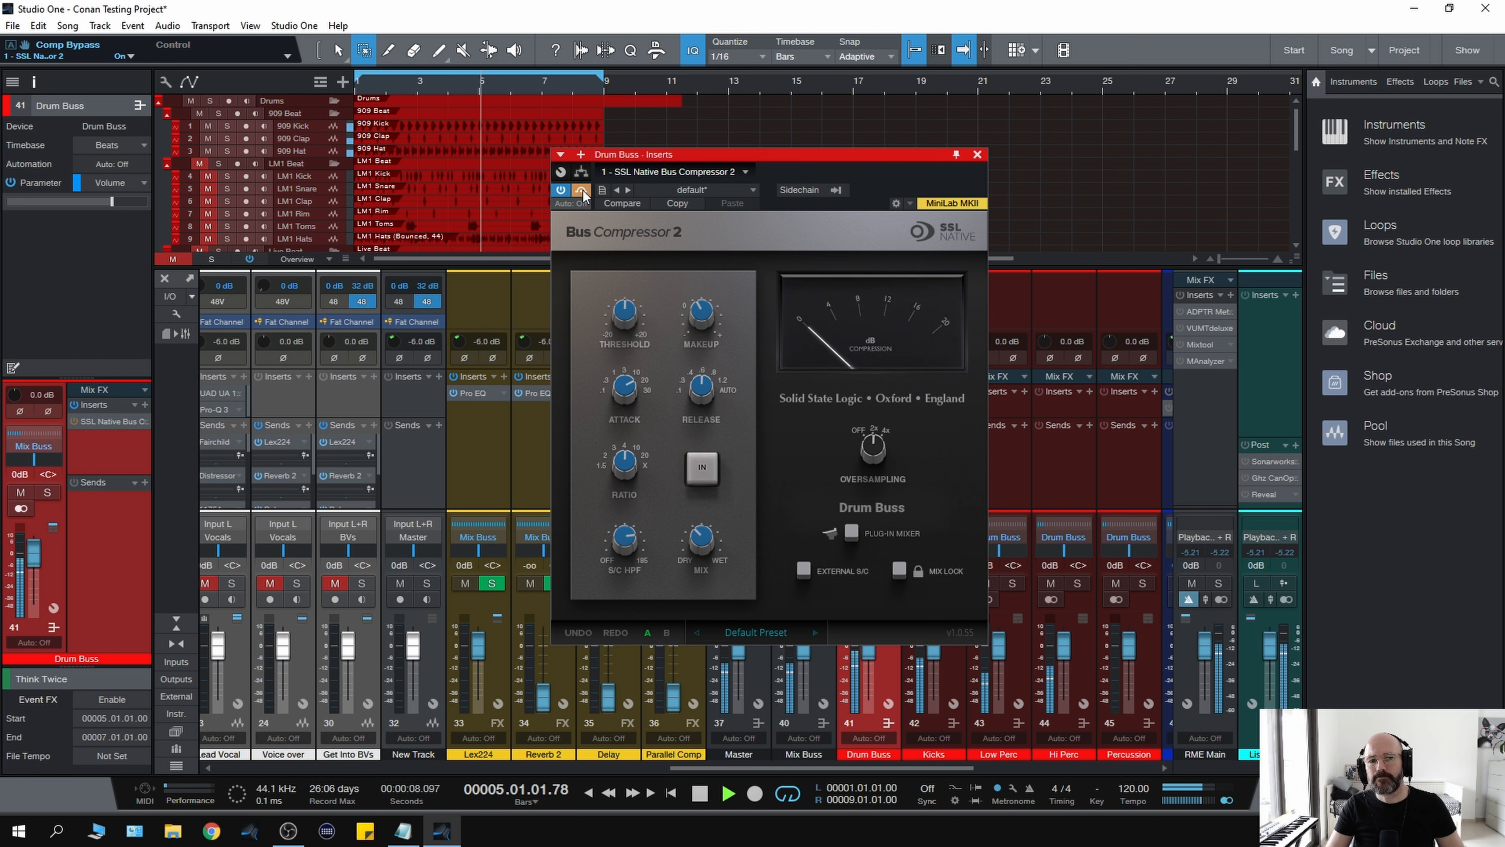
{"action": "left_click", "coordinate": [583, 190]}
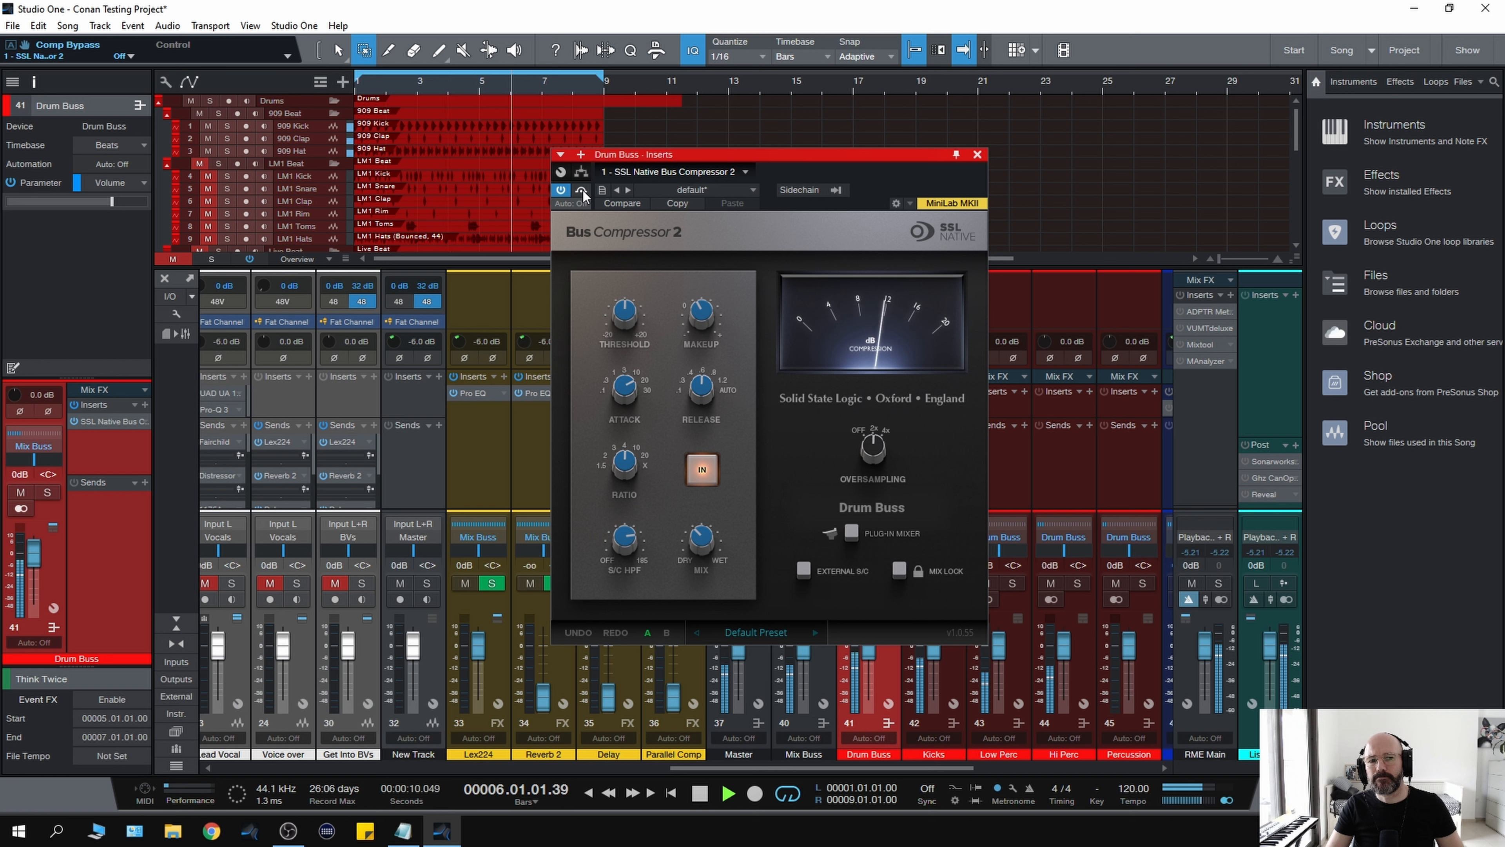
{"action": "key", "text": "space"}
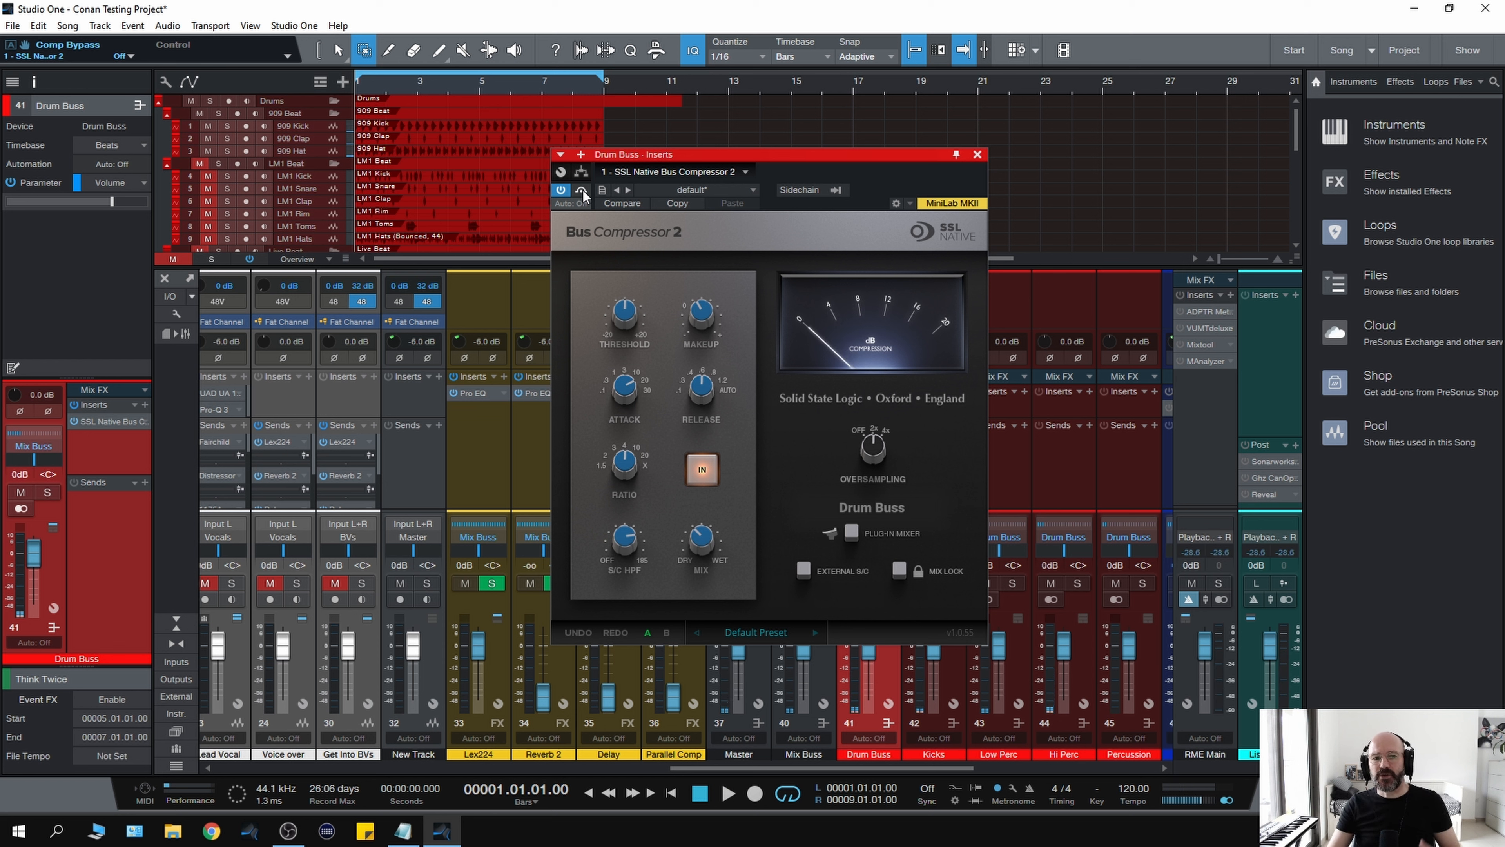
{"action": "mouse_move", "coordinate": [703, 538]}
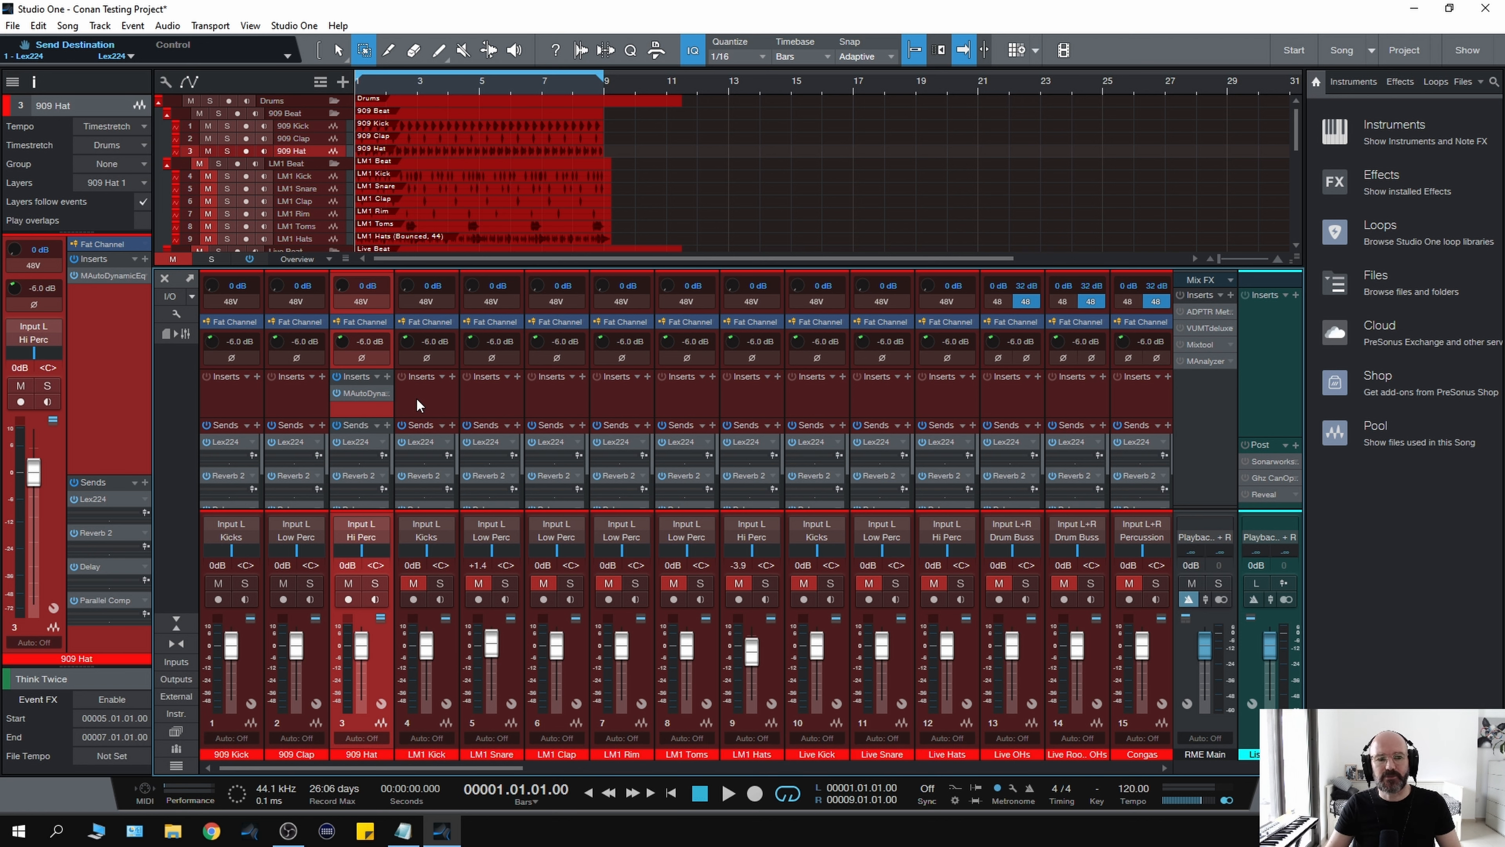
- Open the MAutoDynamicEq on the 909 Hat channel and play the loop briefly to check its spectrum
{"action": "left_click", "coordinate": [358, 393]}
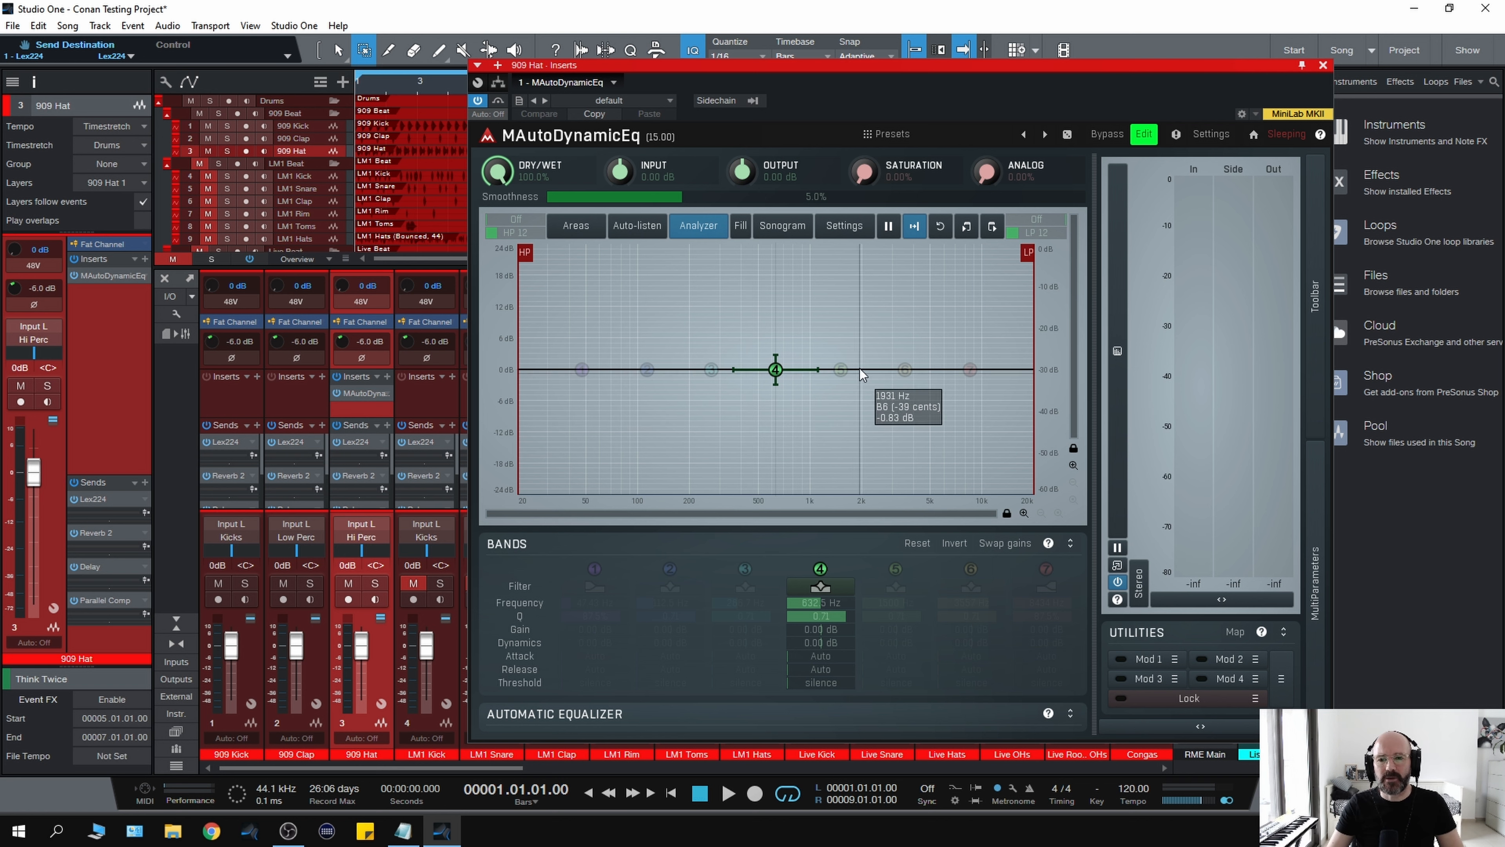
{"action": "key", "text": "space"}
{"action": "key", "text": "space"}
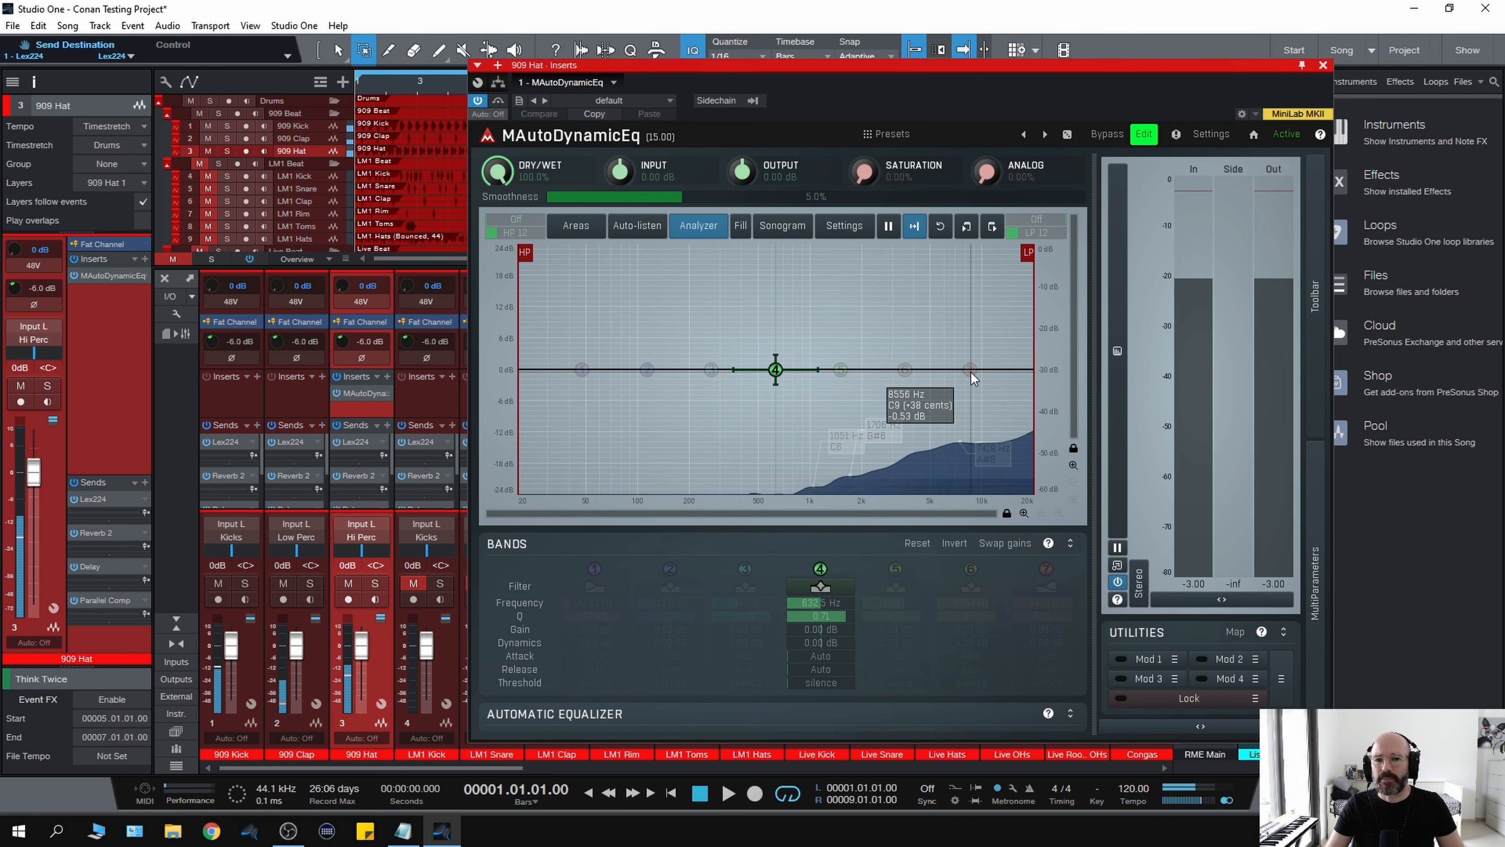
- Enable band 7 in the 909 Hat's dynamic EQ and set its dynamics to +6.96 dB during playback
{"action": "left_click", "coordinate": [971, 368]}
{"action": "key", "text": "space"}
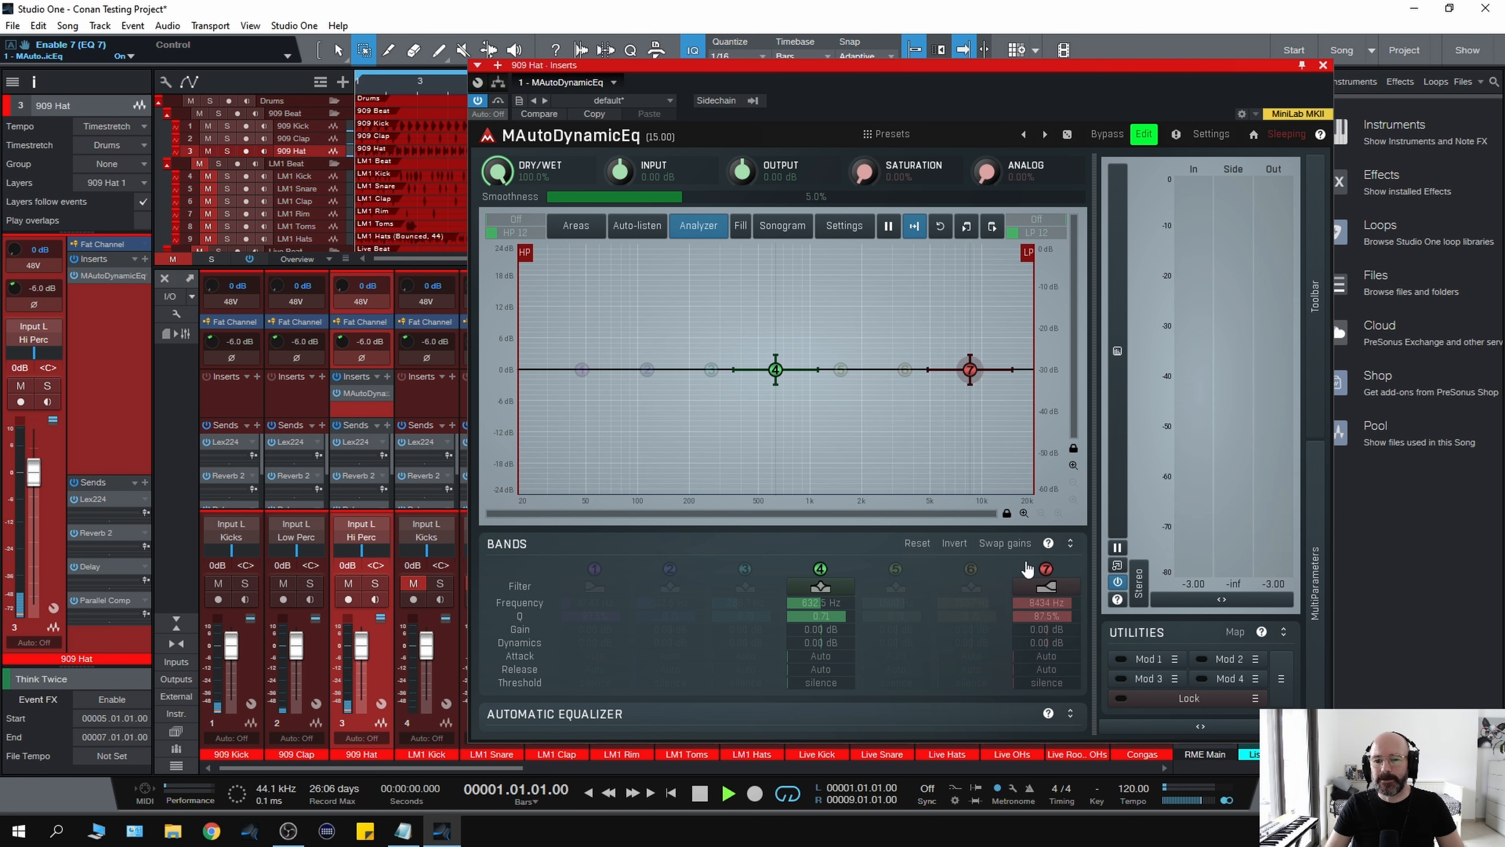
{"action": "left_click_drag", "start_coordinate": [972, 354], "coordinate": [974, 405]}
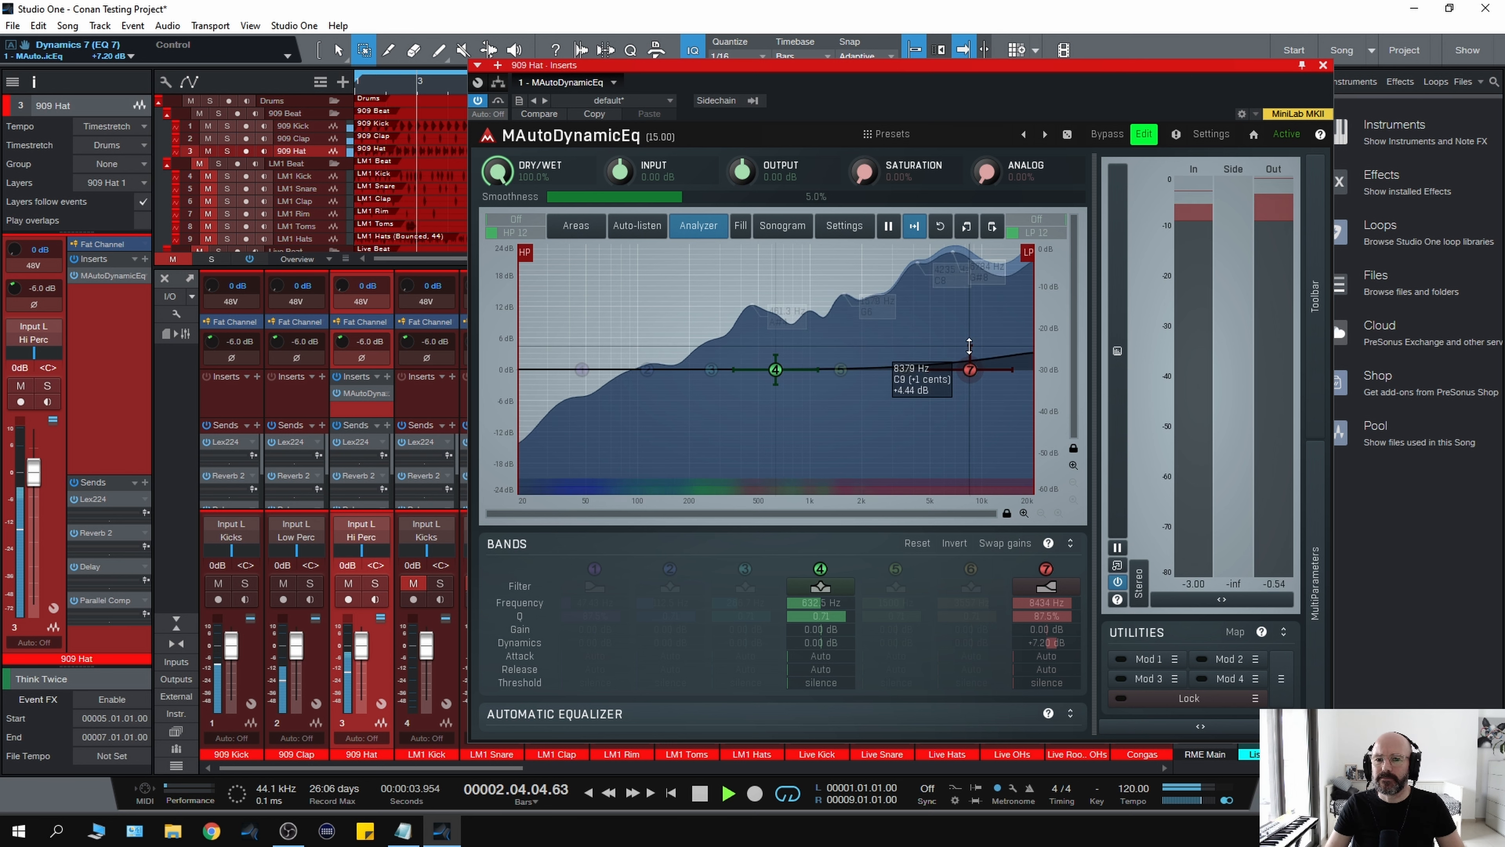
{"action": "left_click_drag", "start_coordinate": [971, 356], "coordinate": [970, 370]}
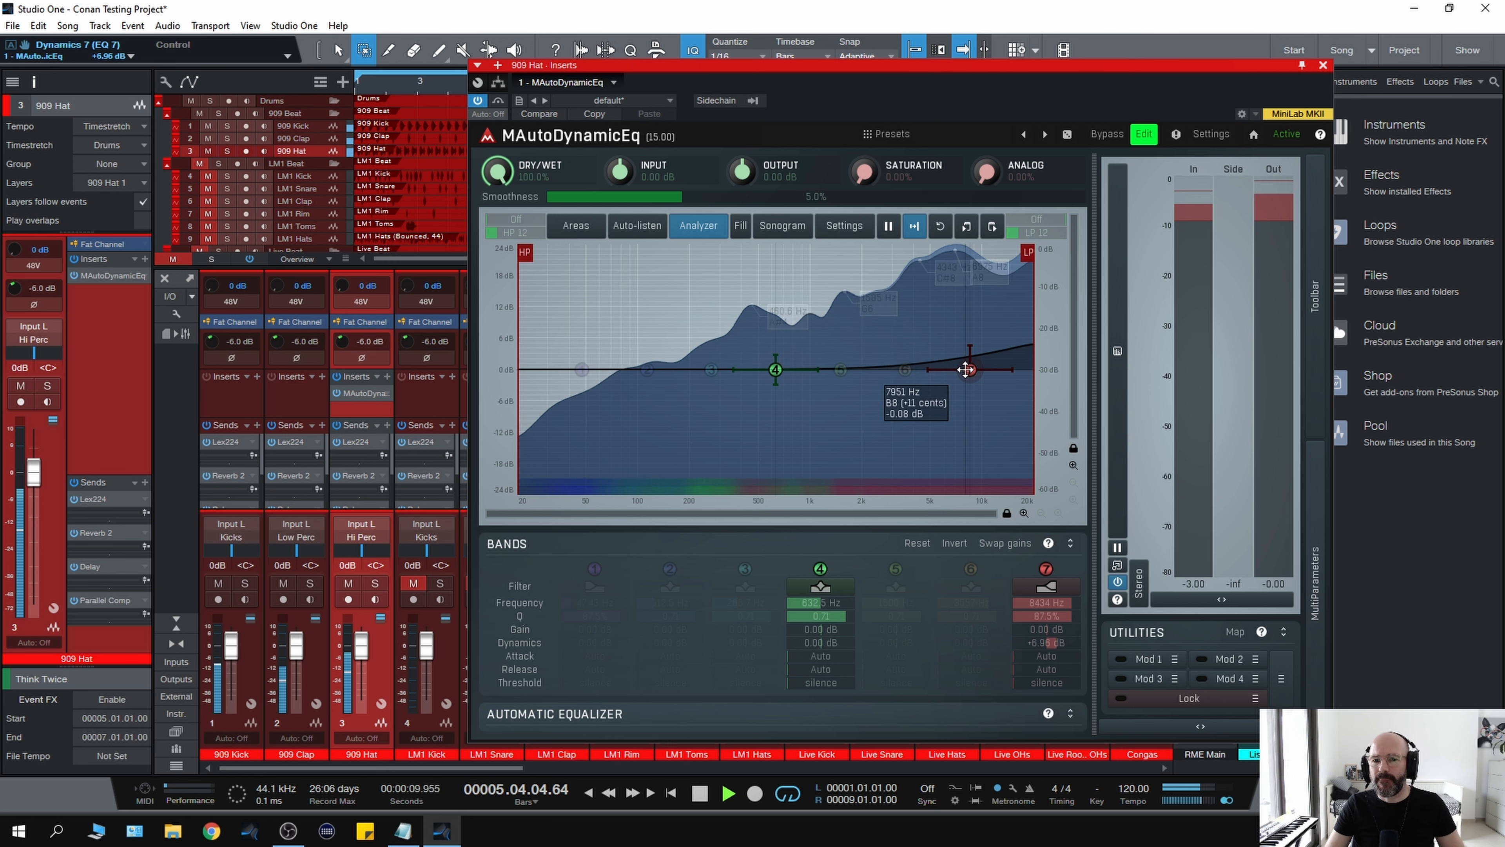
- Turn on Auto-listen and audition band 7 of the 909 Hat's EQ, moving its frequency to 8346 Hz
{"action": "key", "text": "space"}
{"action": "left_click", "coordinate": [645, 230]}
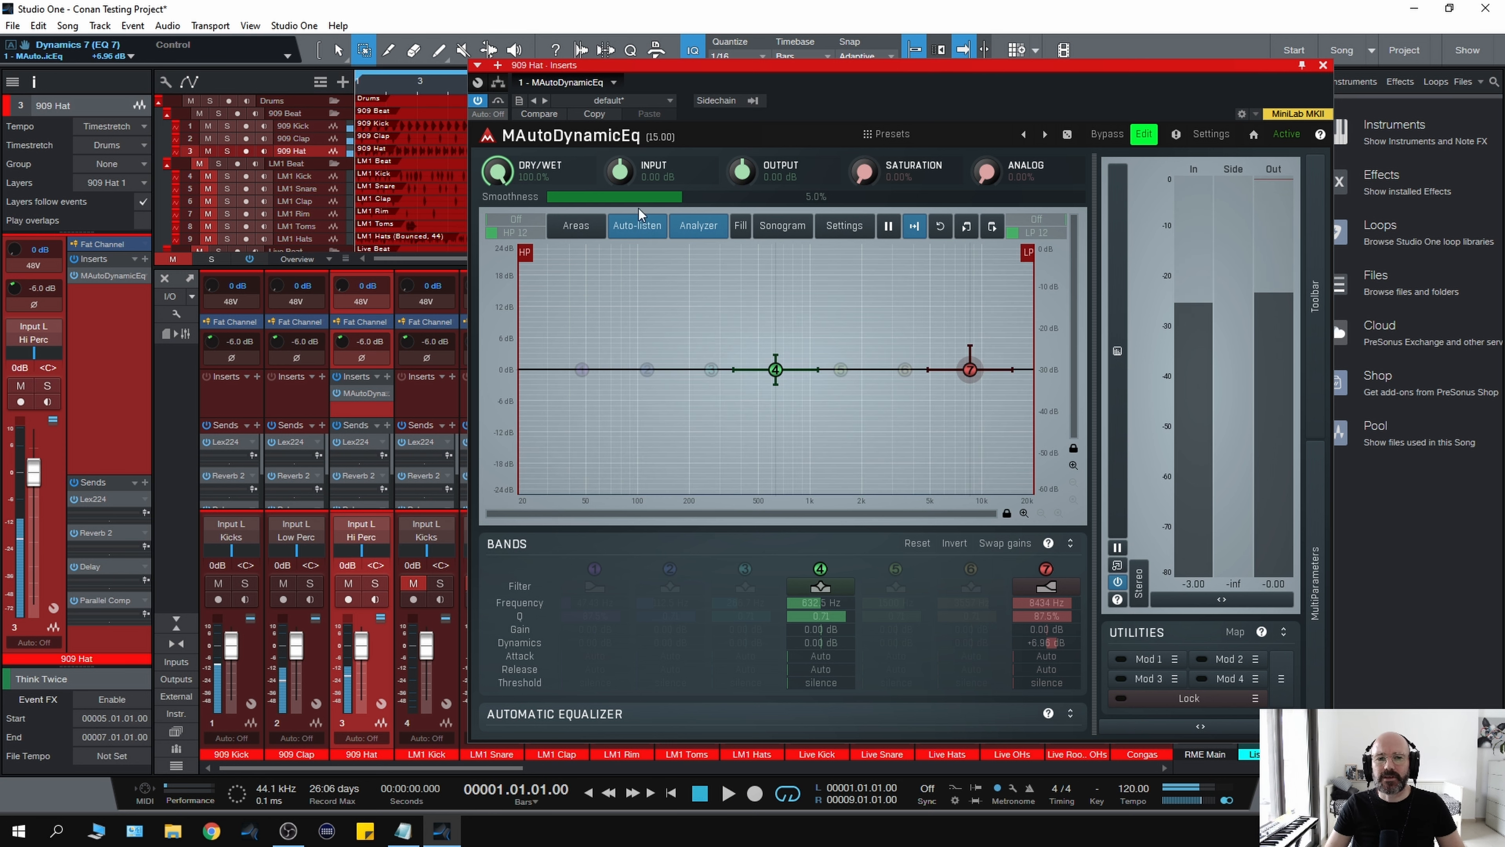
{"action": "key", "text": "space"}
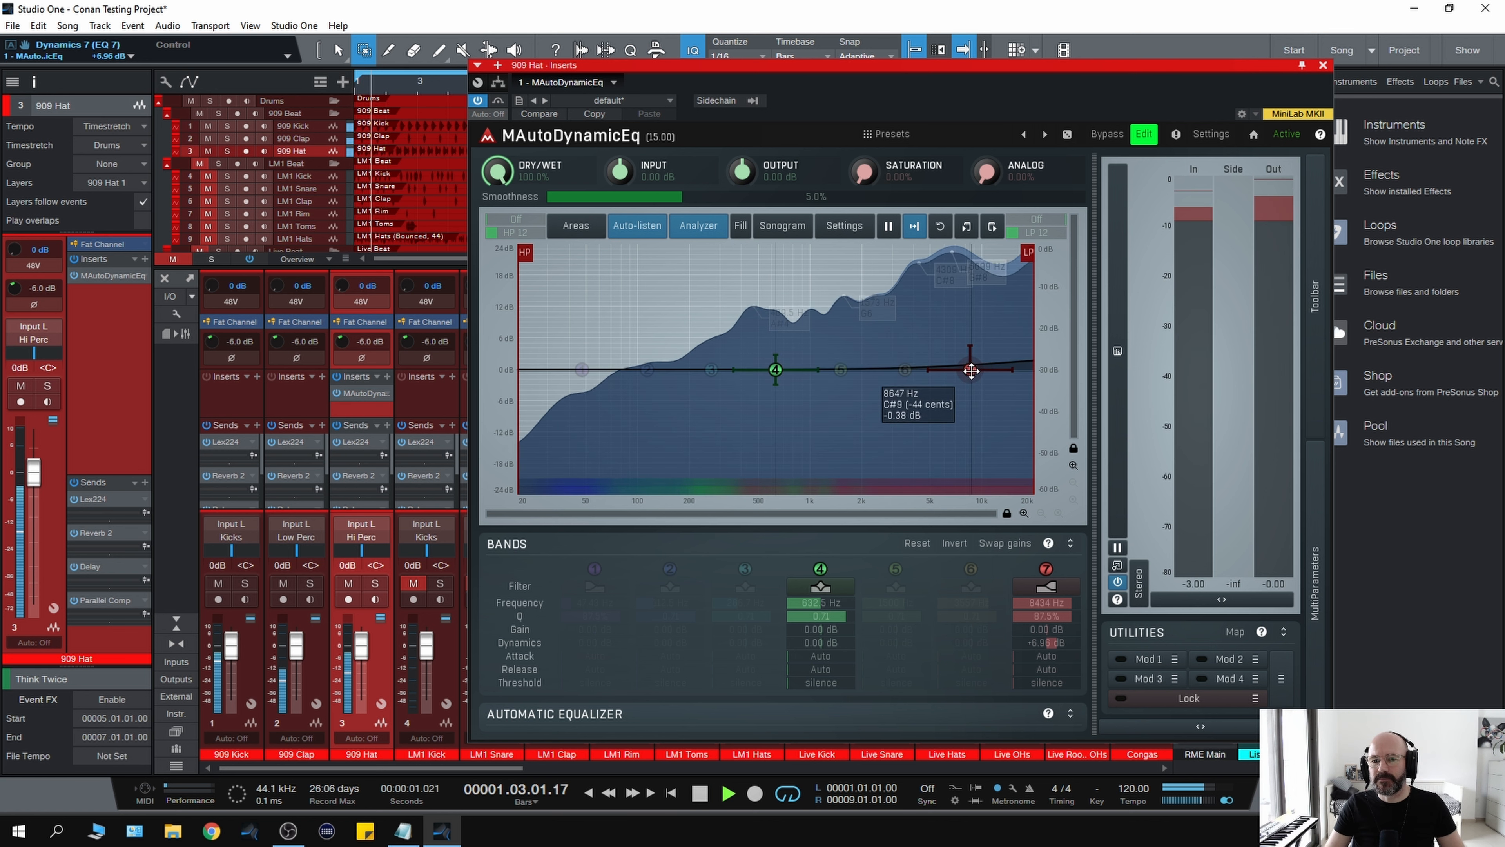
{"action": "left_click_drag", "start_coordinate": [970, 369], "coordinate": [970, 369]}
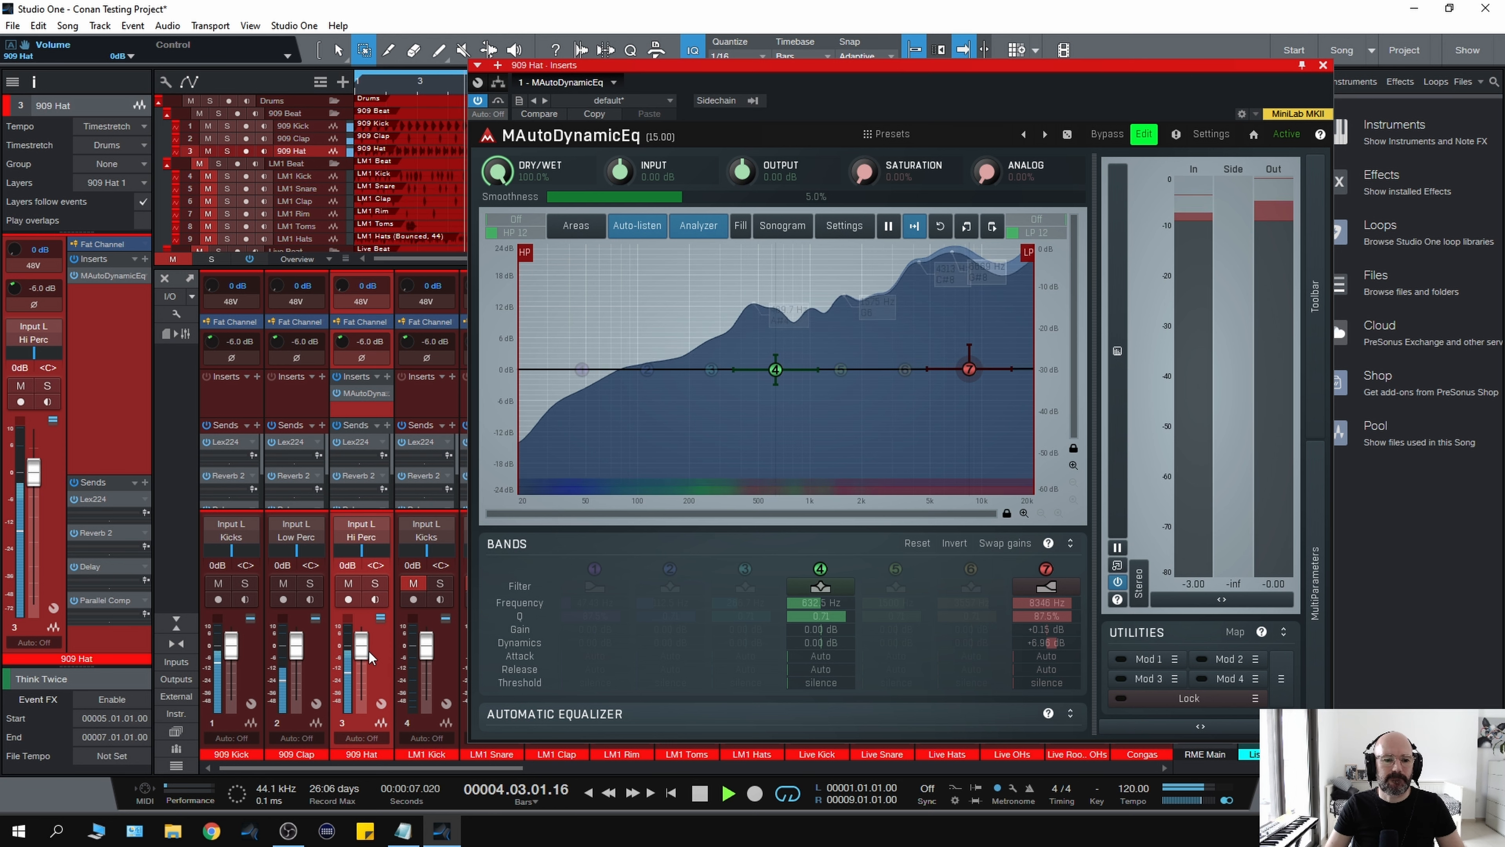
- Lower the 909 Hat's volume to -1.5 dB and compare the loop with its dynamic EQ bypassed and active
{"action": "left_click_drag", "start_coordinate": [366, 648], "coordinate": [371, 658]}
{"action": "key", "text": "space"}
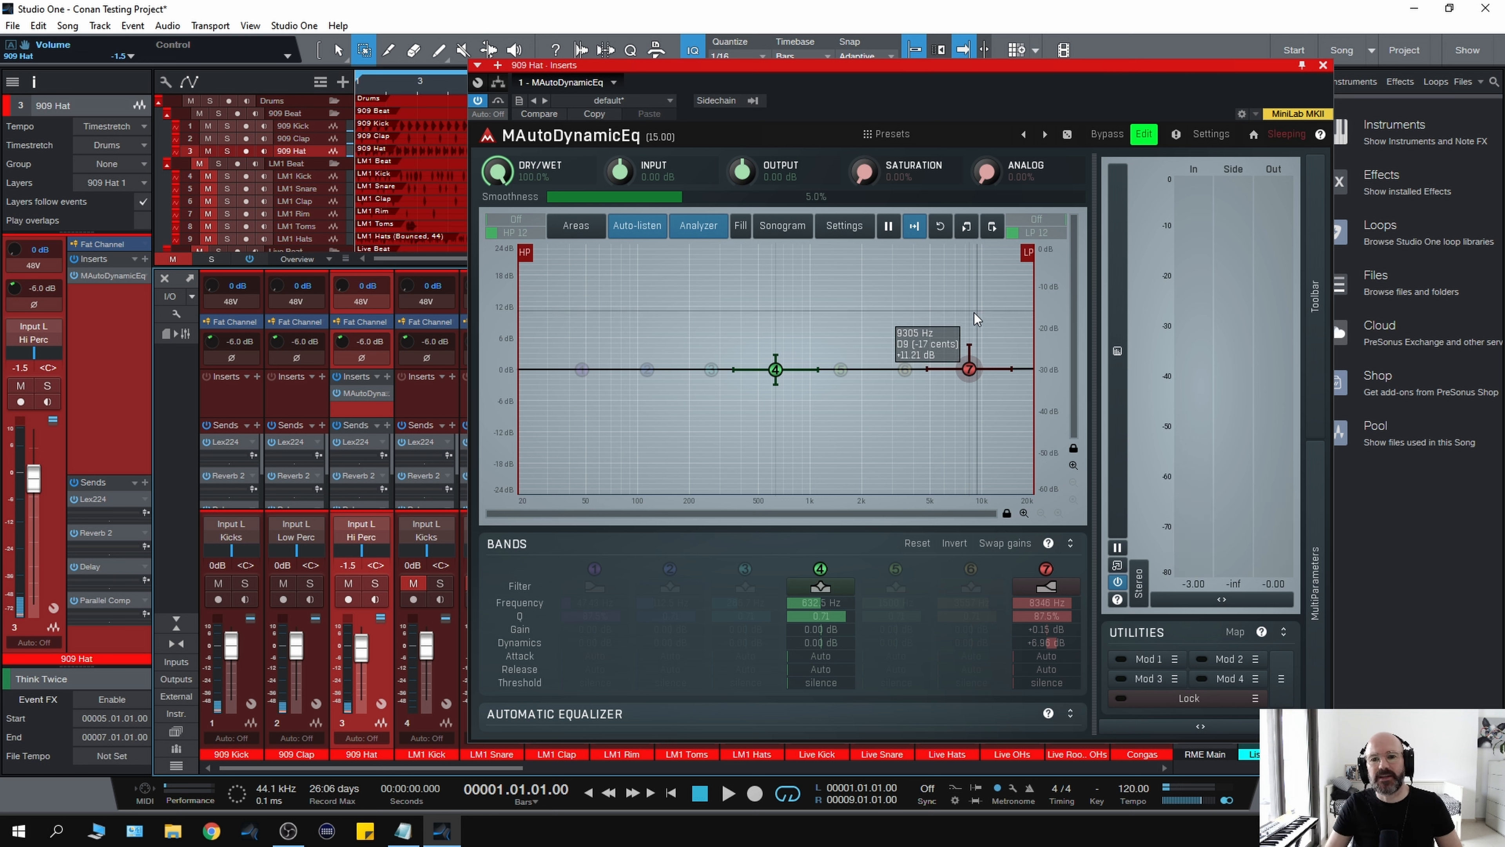
{"action": "key", "text": "space"}
{"action": "left_click", "coordinate": [502, 99]}
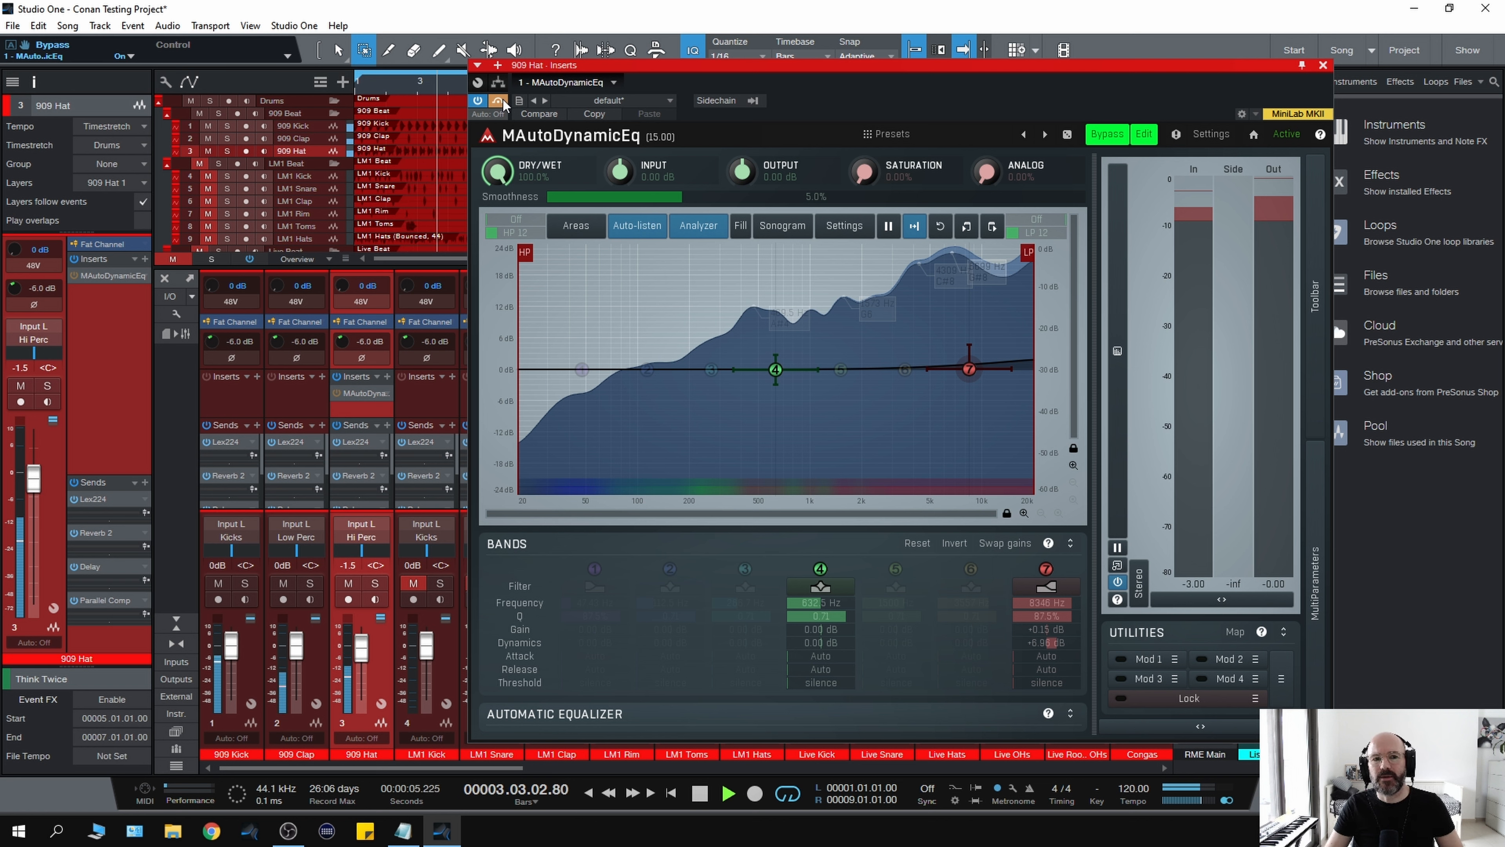
{"action": "left_click", "coordinate": [504, 100]}
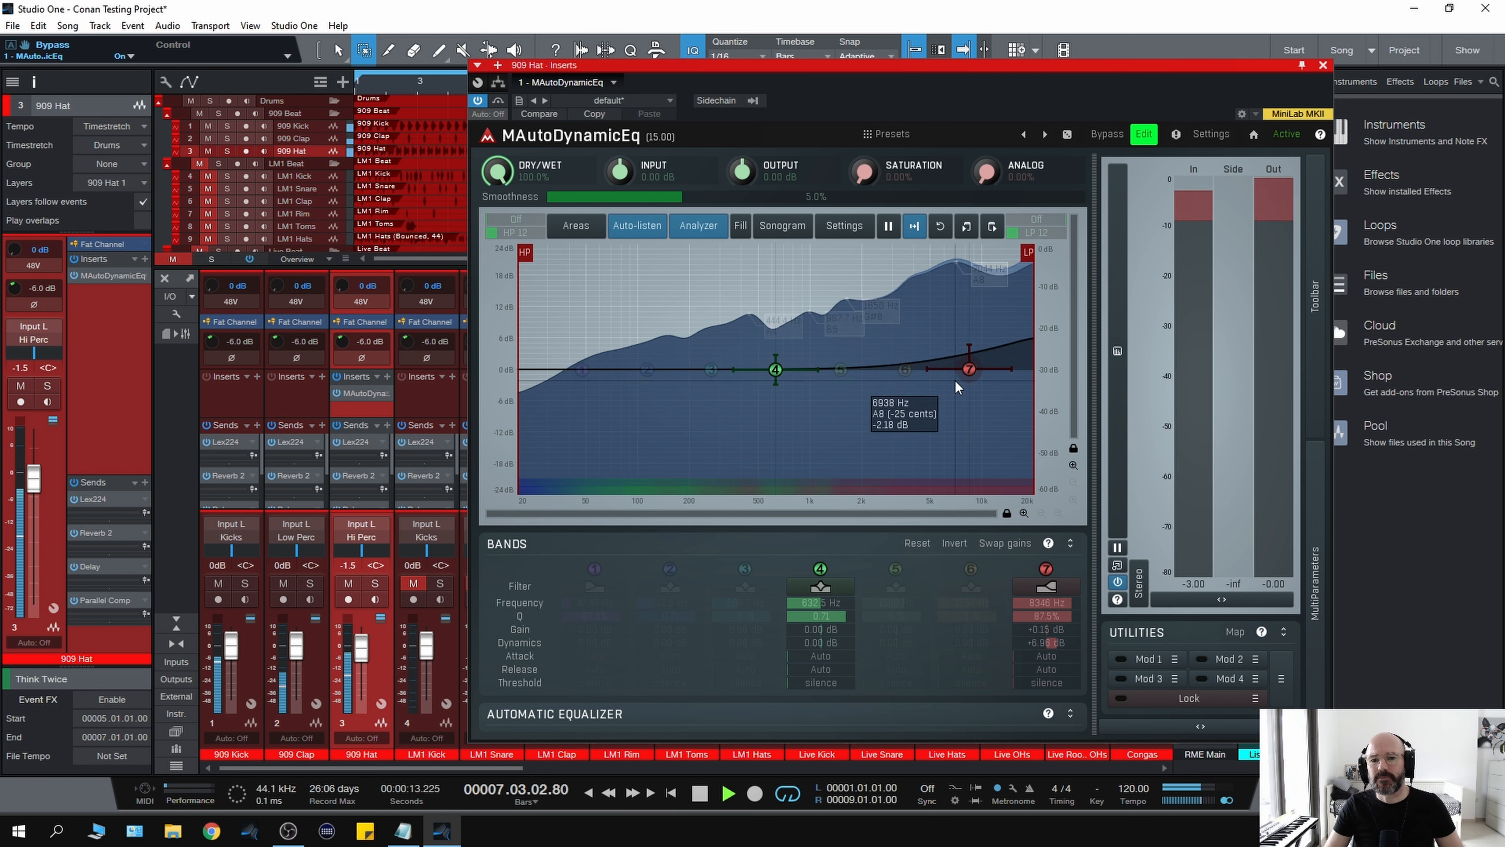
{"action": "key", "text": "space"}
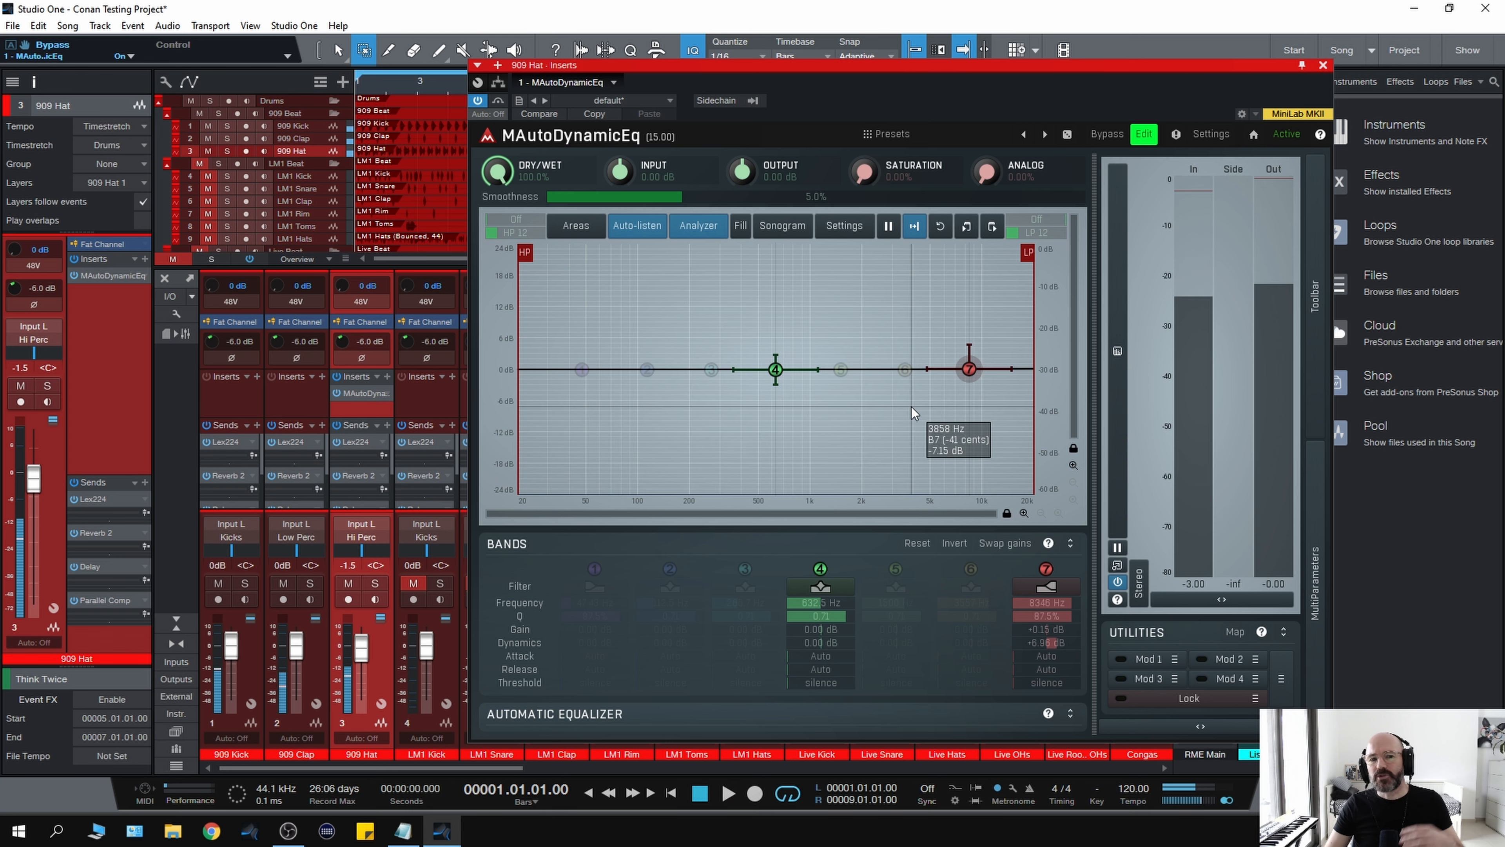
- Enable band 6 in the 909 Hat's EQ, narrow it to a Q of 20 near 4 kHz, and set its dynamics to -8.40 dB
{"action": "double_click", "coordinate": [905, 368]}
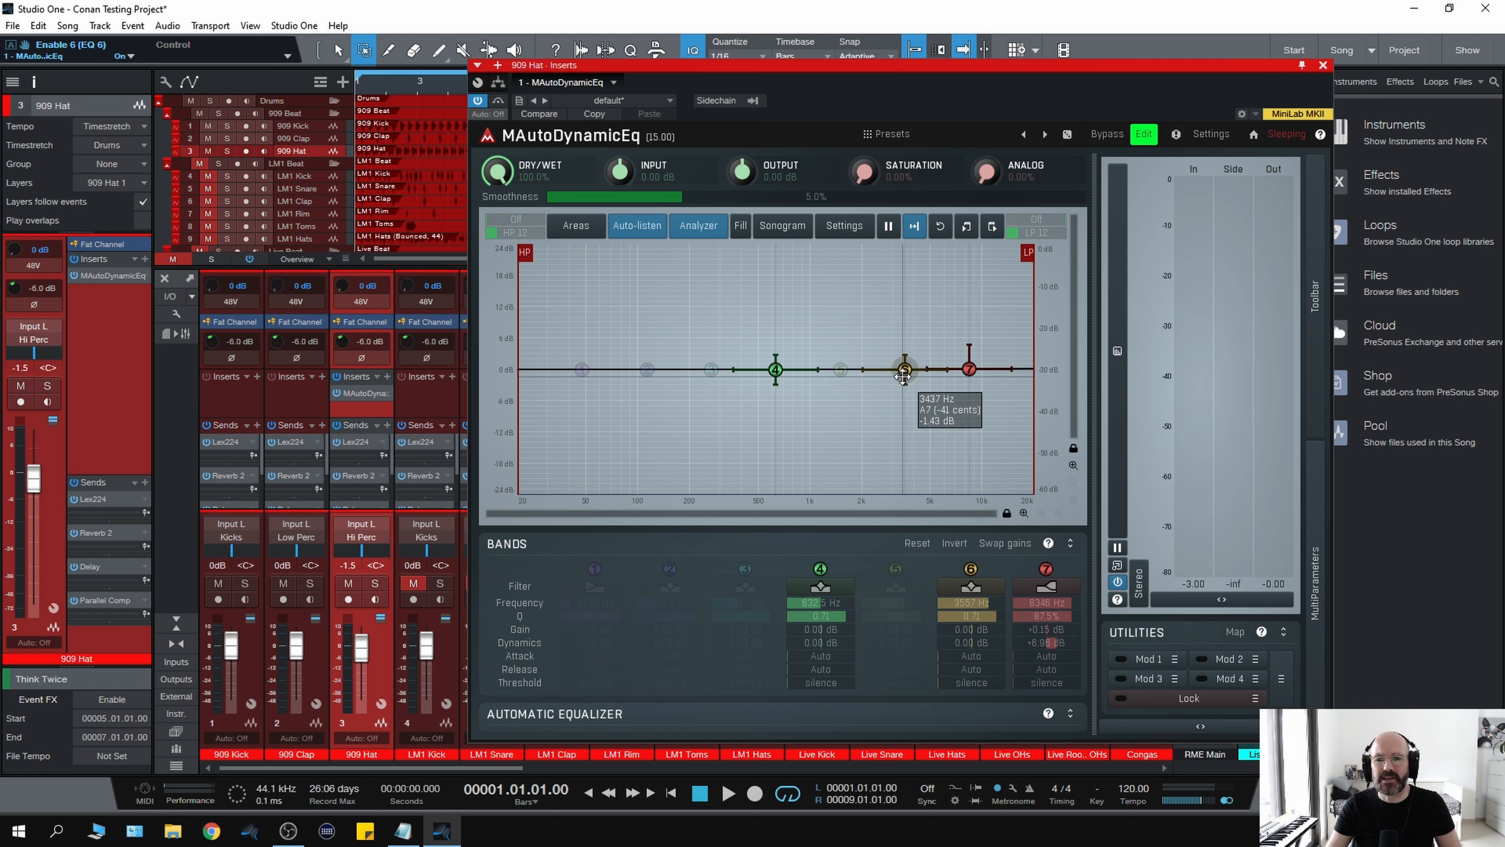
{"action": "key", "text": "space"}
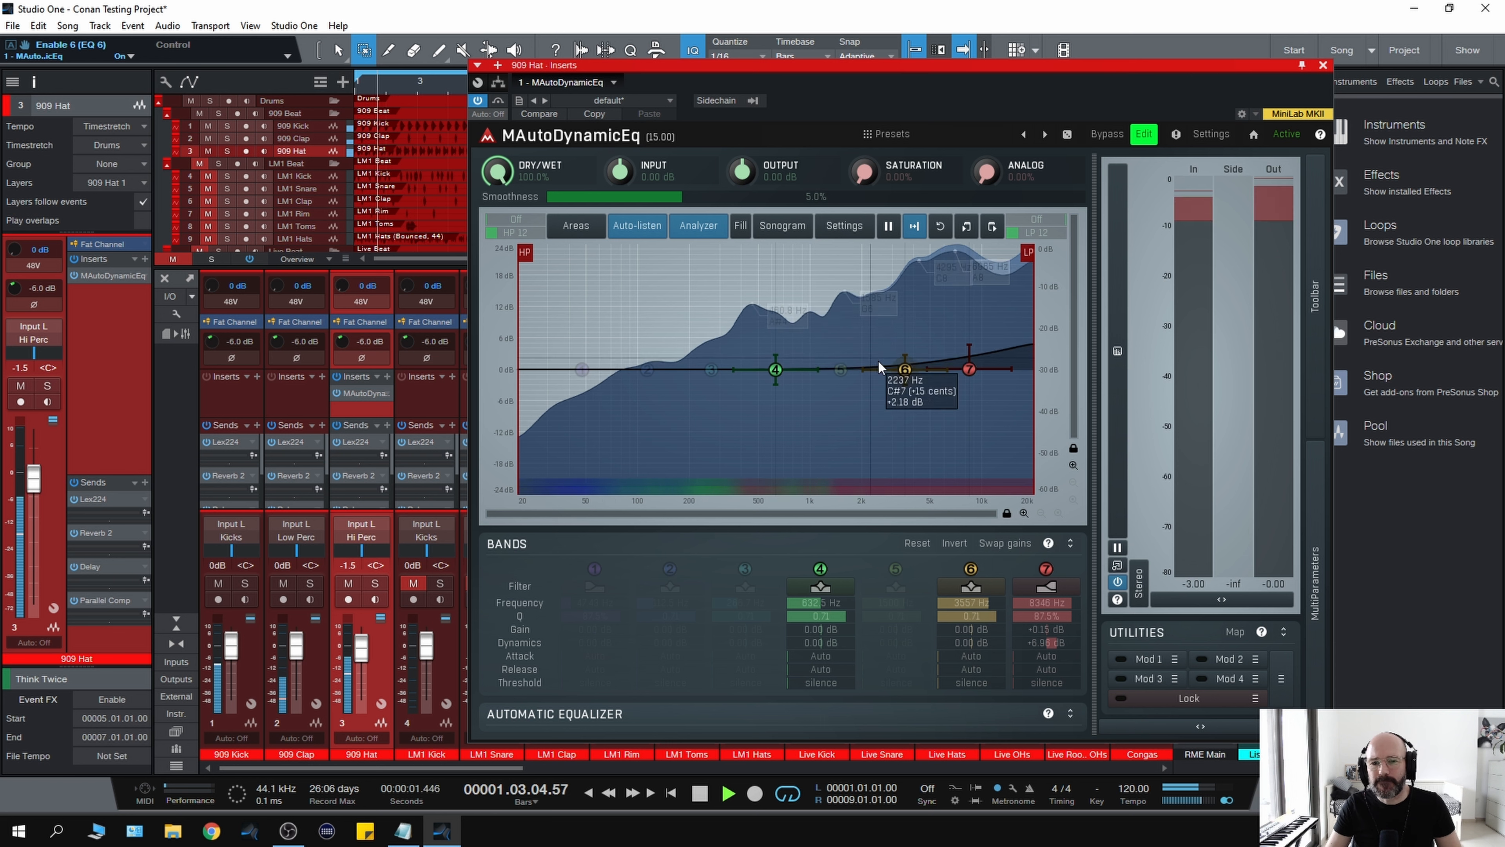
{"action": "left_click_drag", "start_coordinate": [905, 369], "coordinate": [905, 369]}
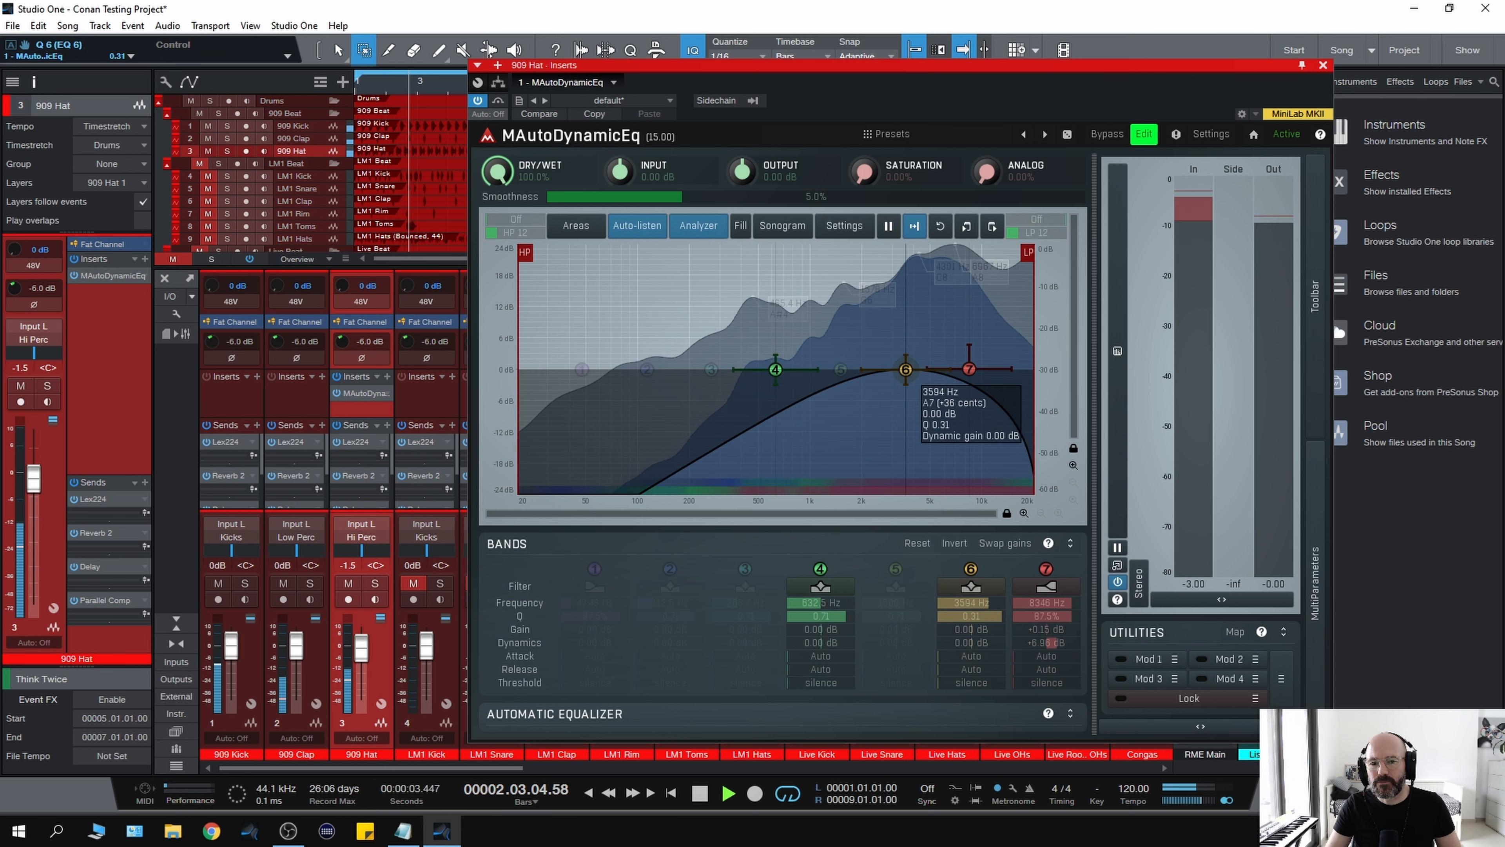
{"action": "scroll", "coordinate": [906, 369], "scroll_direction": "up", "scroll_amount": 10}
{"action": "scroll", "coordinate": [905, 369], "scroll_direction": "up", "scroll_amount": 8}
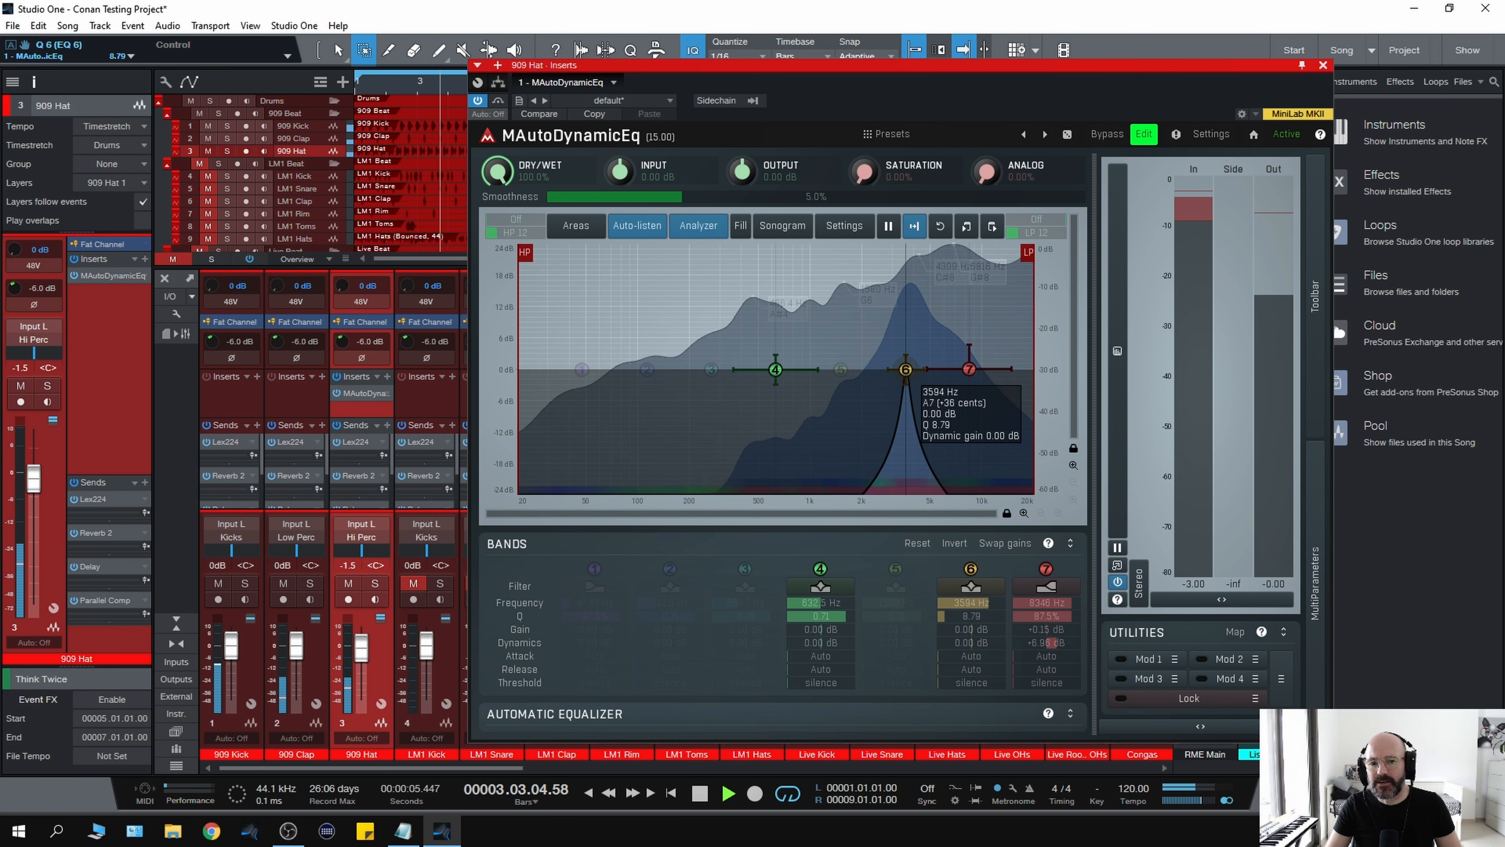
{"action": "left_click_drag", "start_coordinate": [906, 369], "coordinate": [914, 404]}
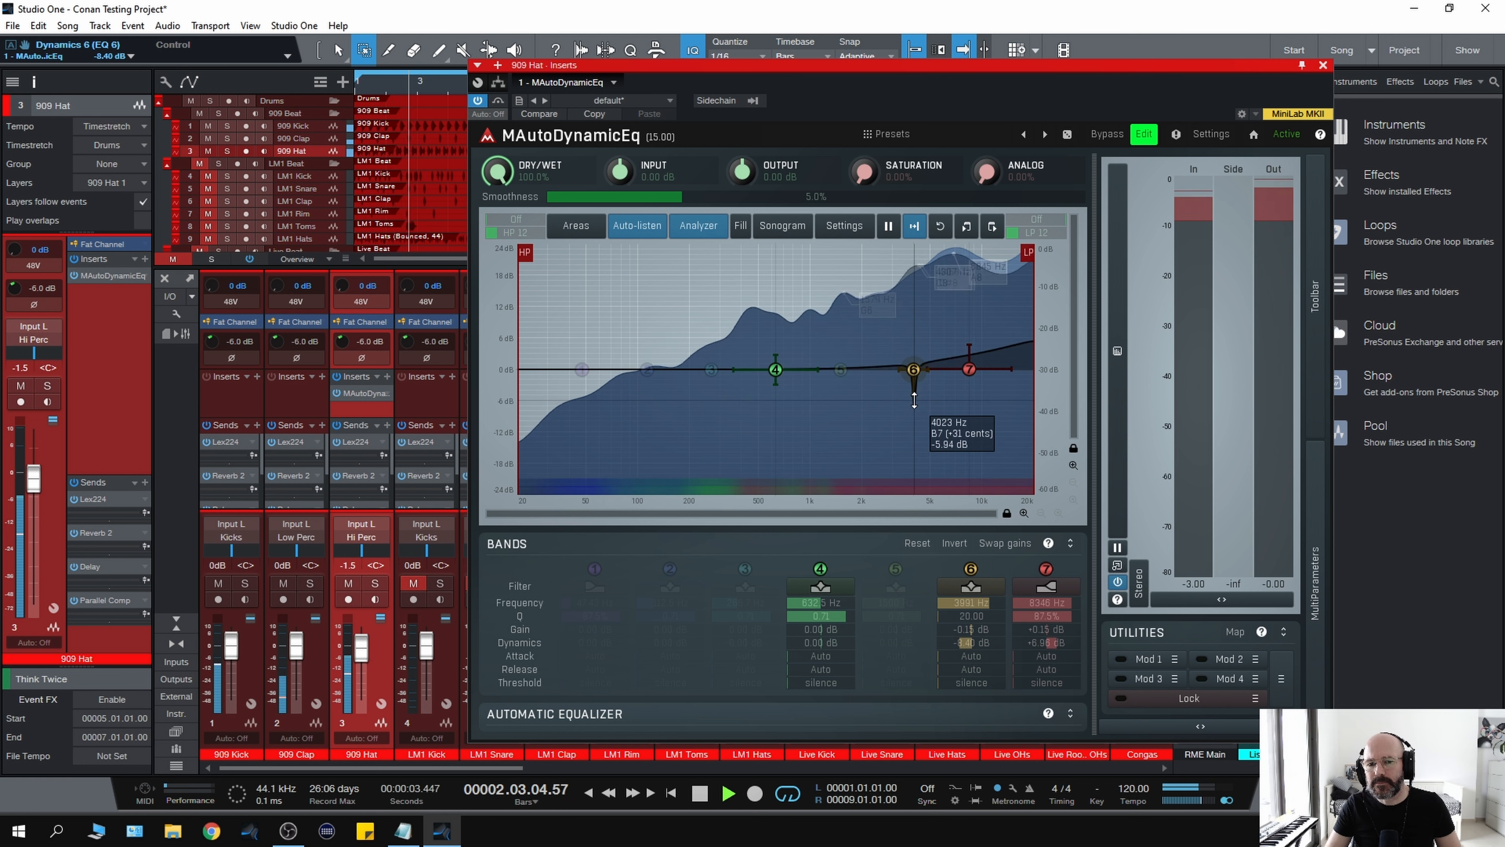
- Compare the 909 Hat loop with its dynamic EQ bypassed and active
{"action": "left_click", "coordinate": [498, 101]}
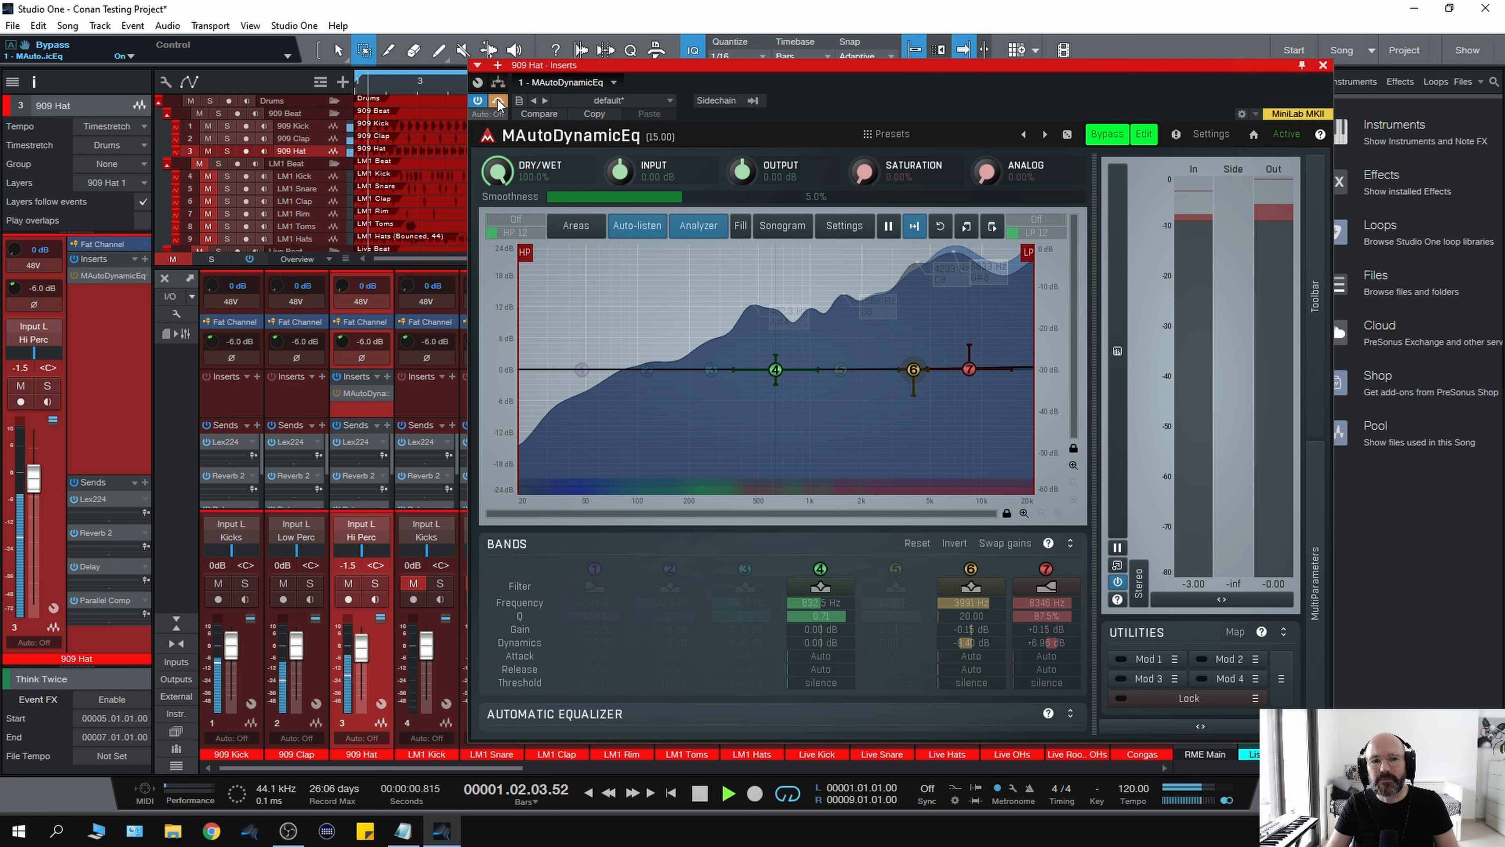
{"action": "left_click", "coordinate": [498, 100]}
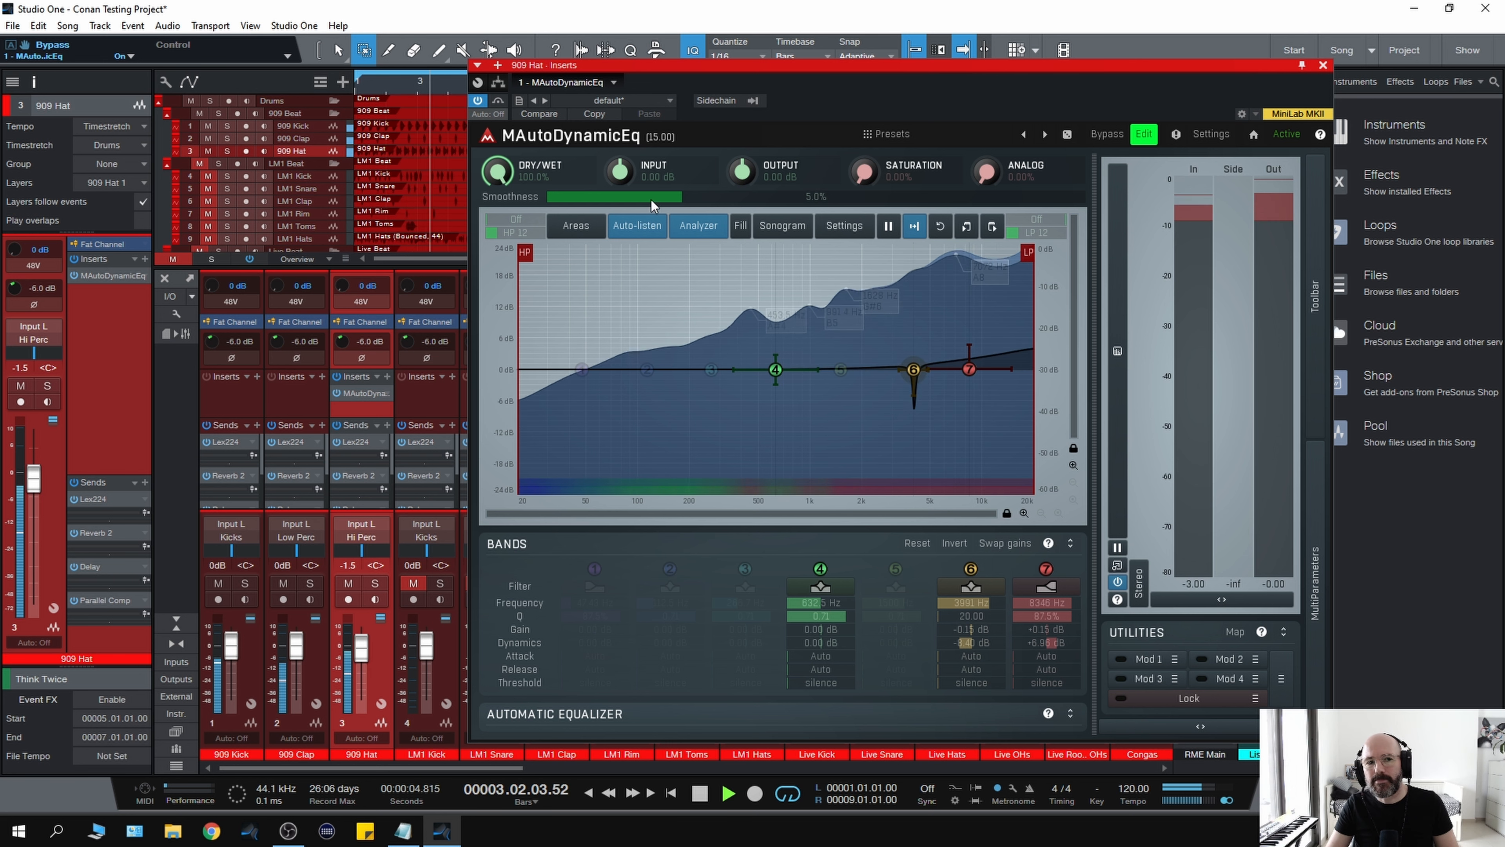
{"action": "left_click", "coordinate": [498, 102]}
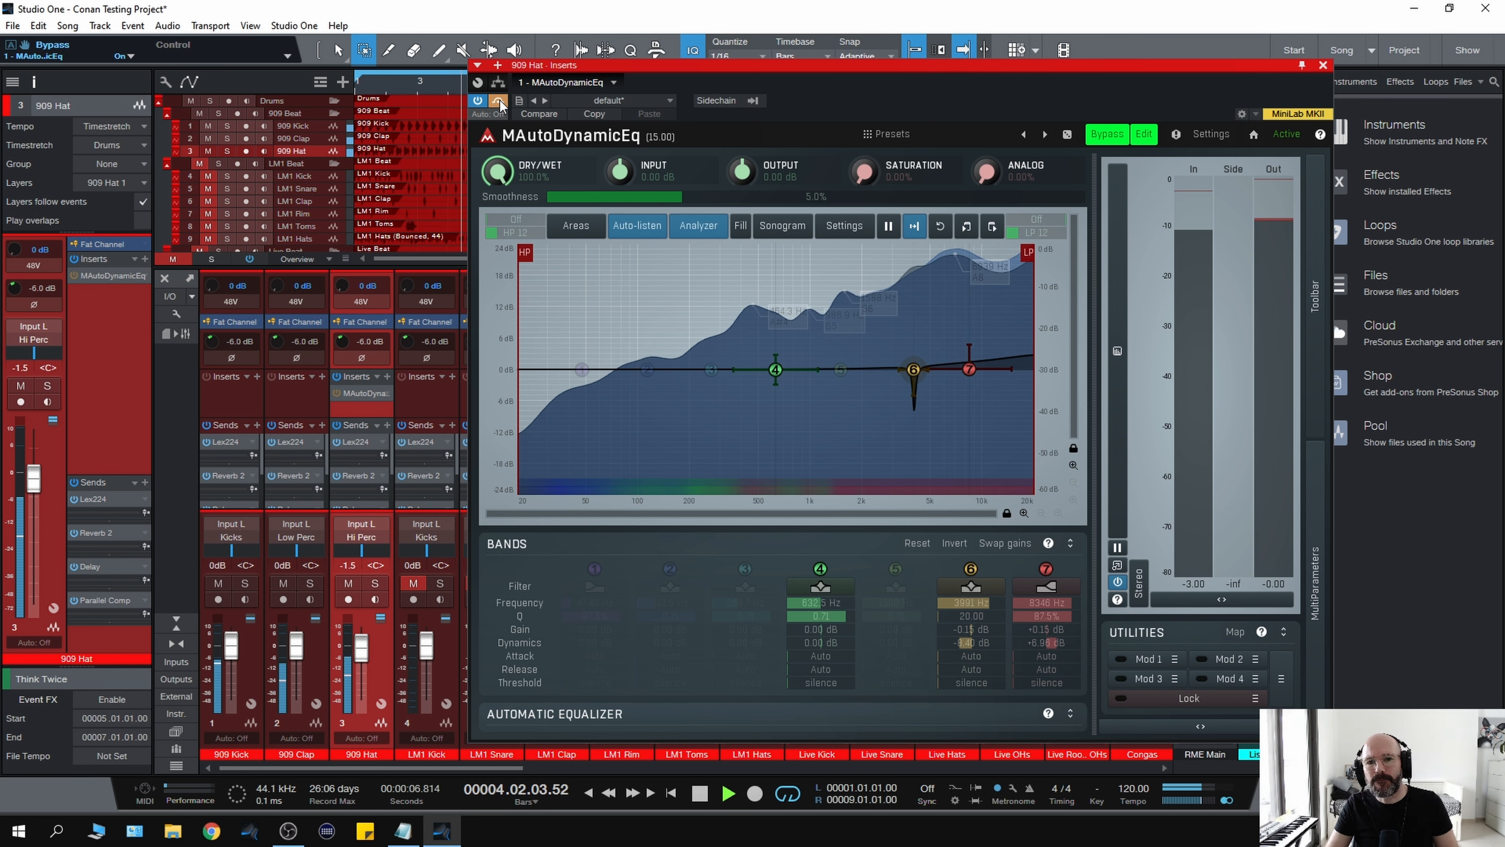
{"action": "left_click", "coordinate": [499, 102]}
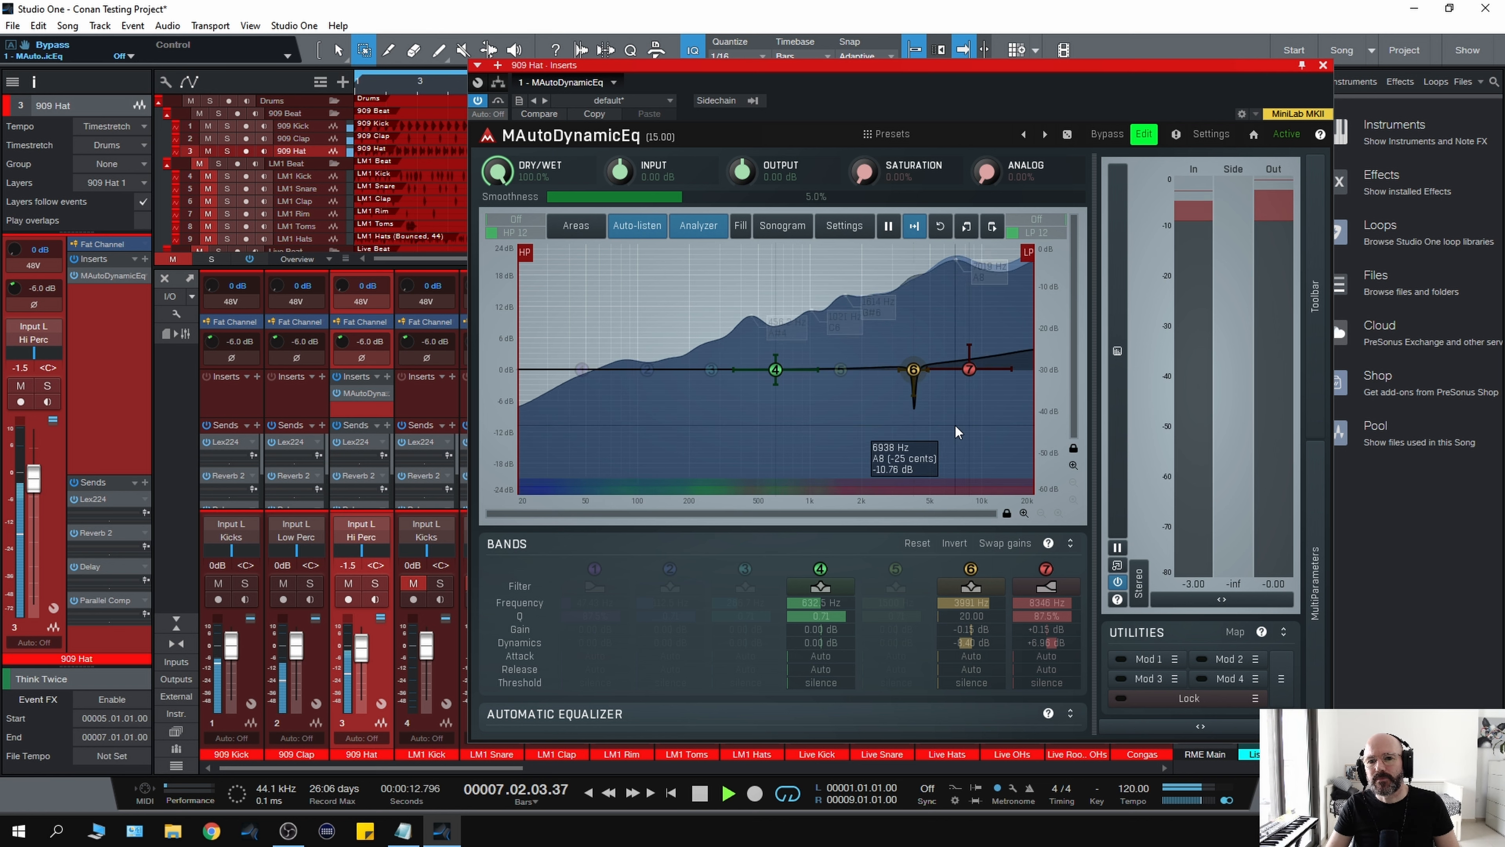
{"action": "key", "text": "space"}
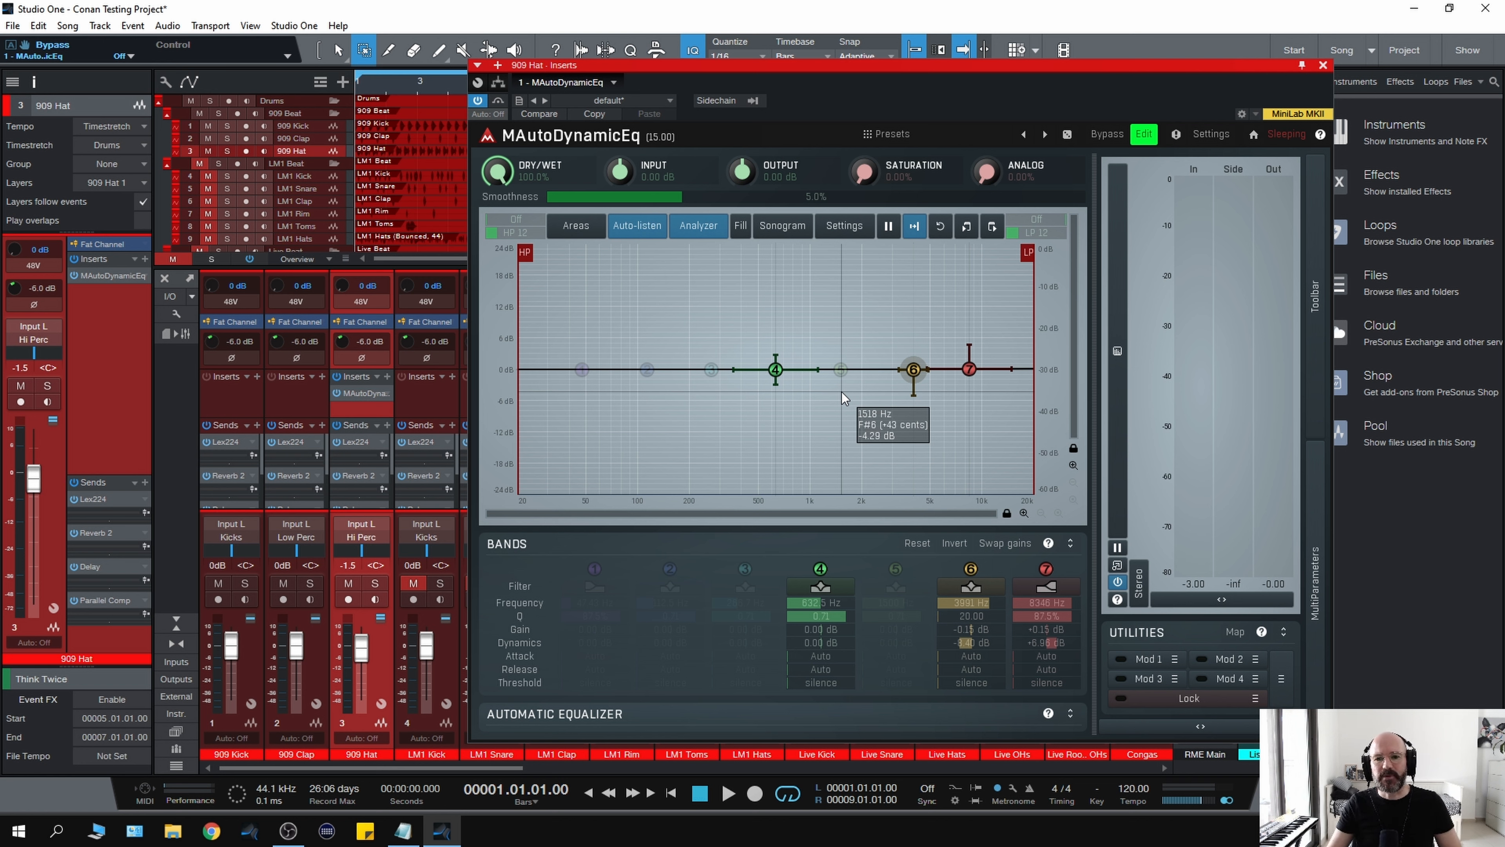
{"action": "key", "text": "space"}
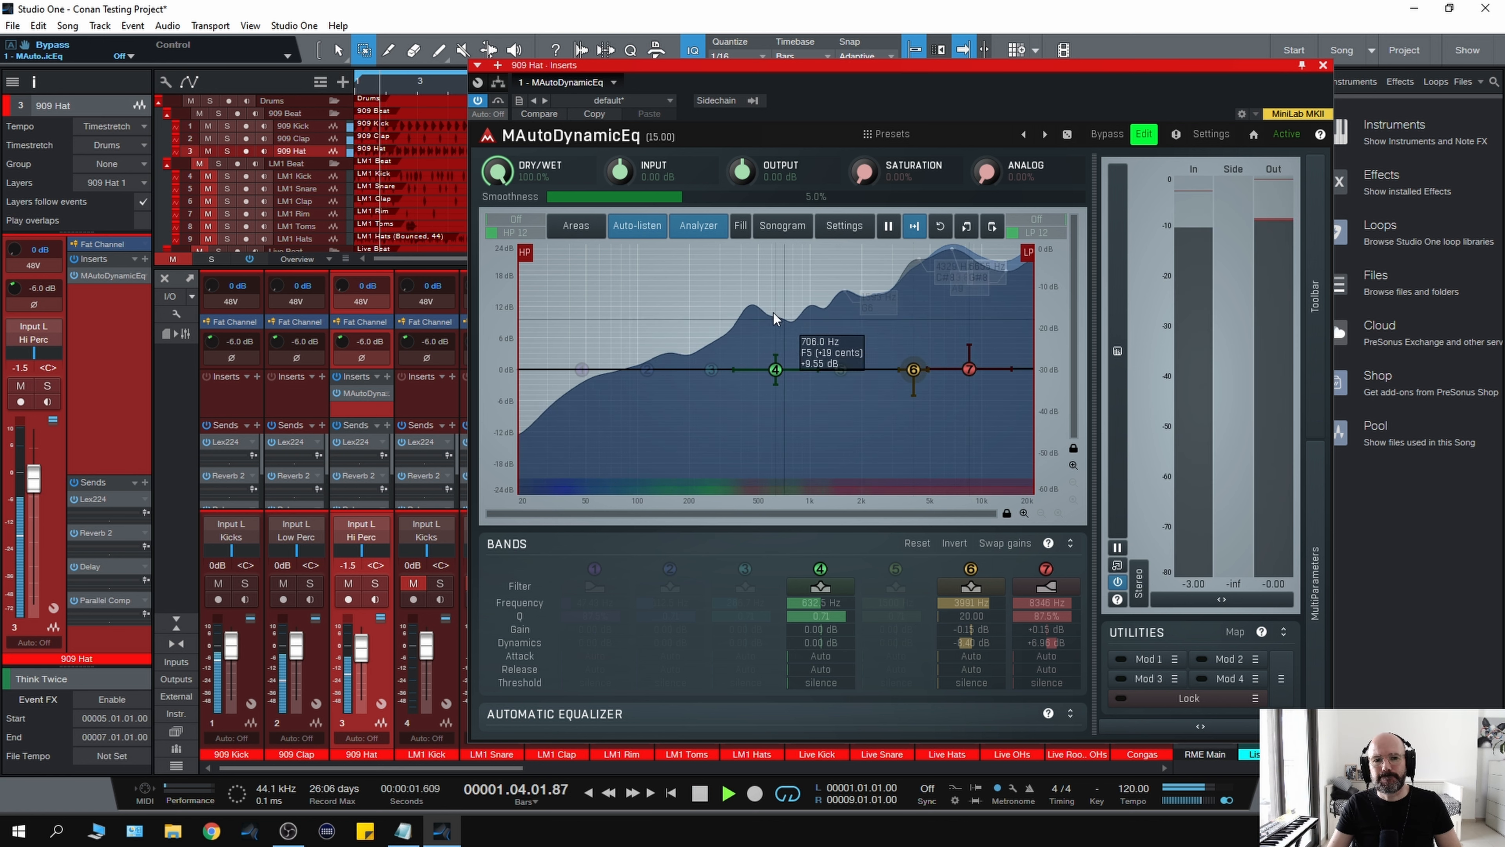
- Set the dry/wet mix of the 909 Hat's dynamic EQ to about 79% and raise its soft saturation to about 15%
{"action": "key", "text": "space"}
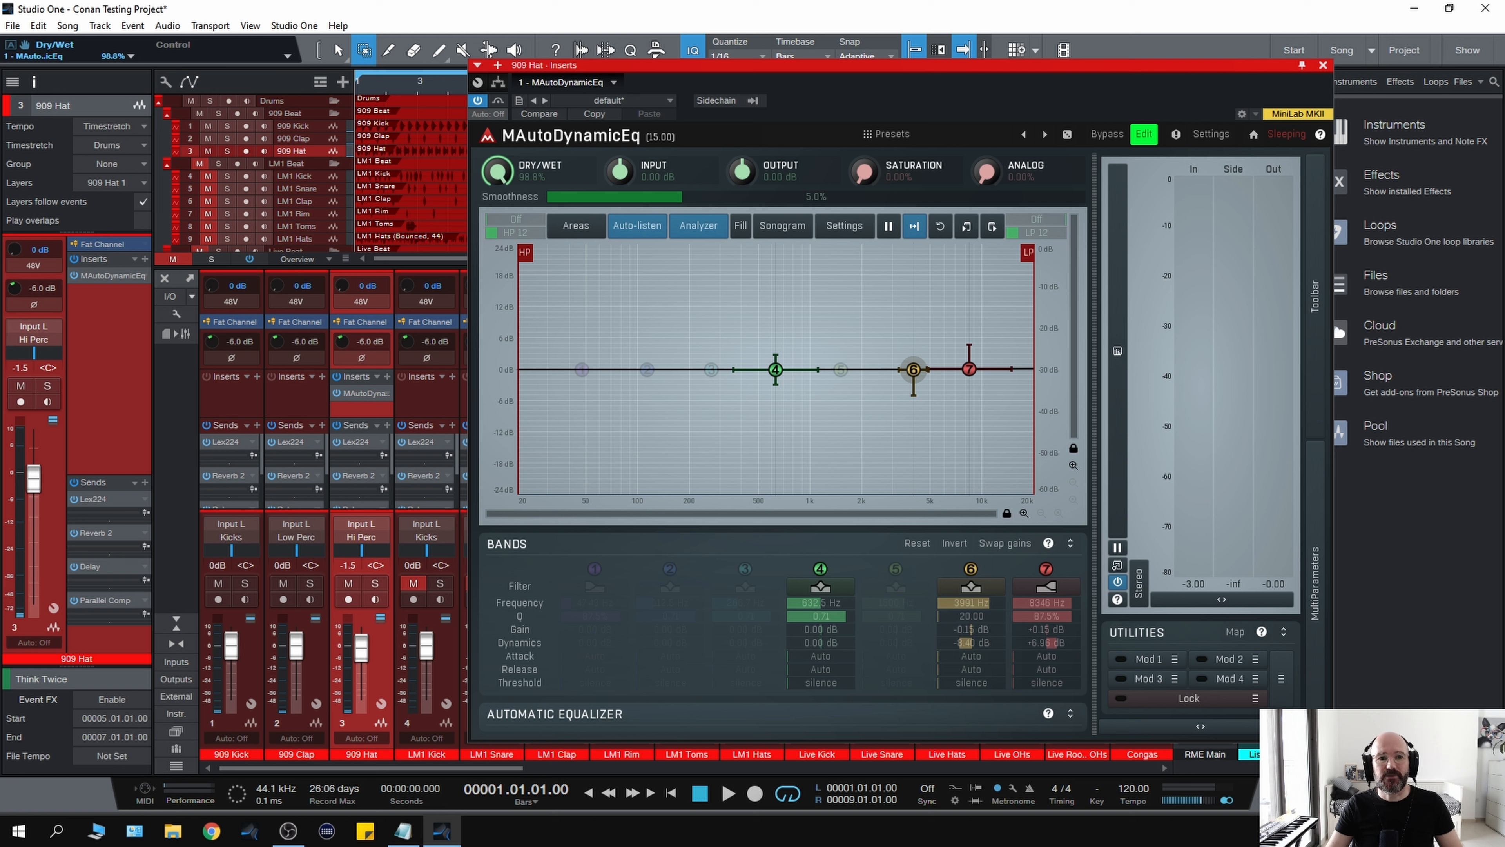
{"action": "key", "text": "space"}
{"action": "mouse_move", "coordinate": [497, 171]}
{"action": "left_mouse_down"}
{"action": "mouse_move", "coordinate": [497, 205]}
{"action": "mouse_move", "coordinate": [496, 189]}
{"action": "left_mouse_up"}
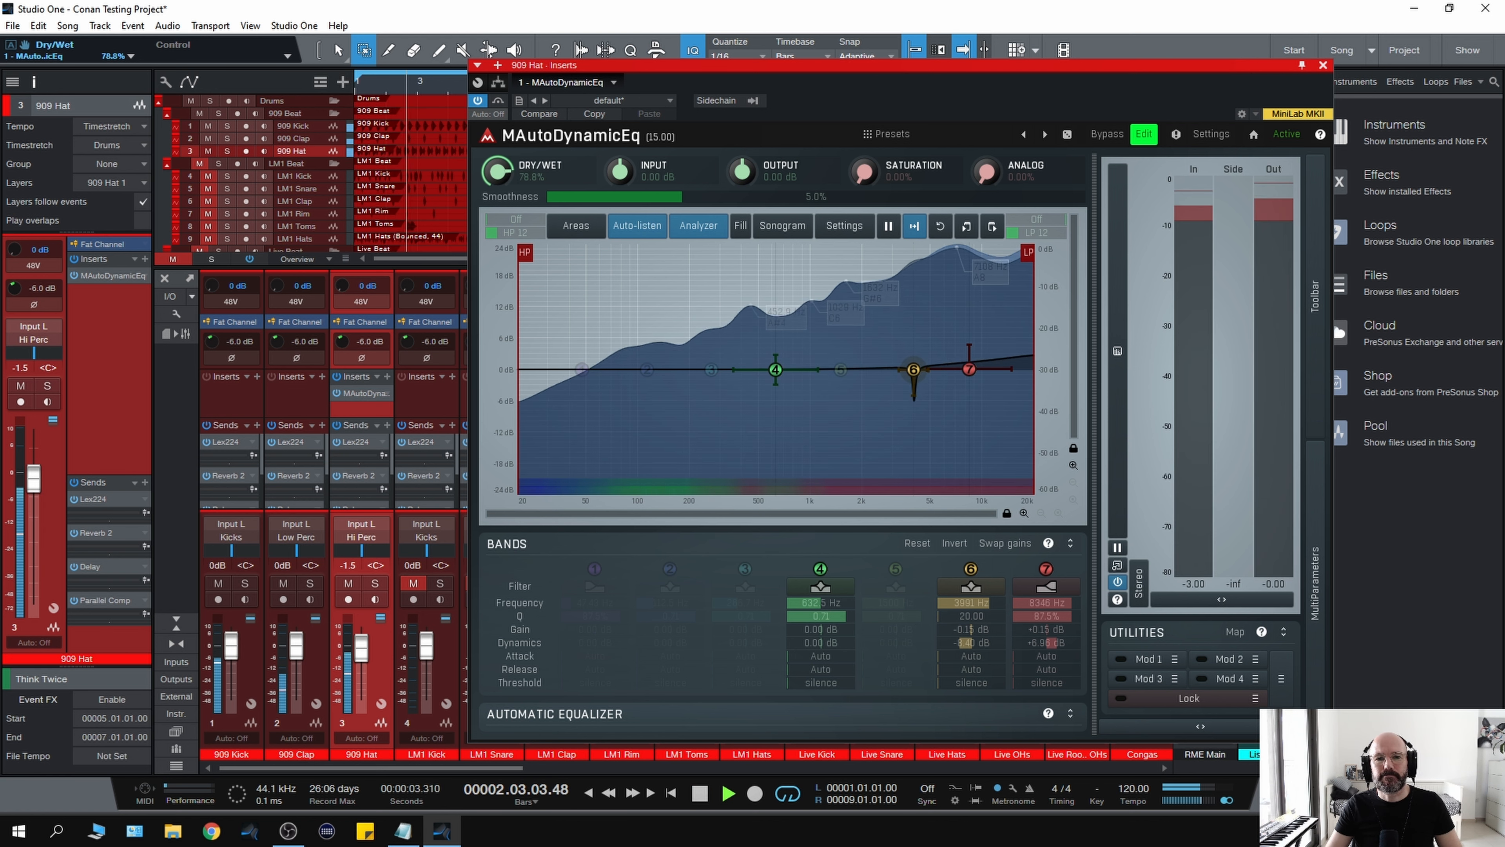
{"action": "left_click_drag", "start_coordinate": [863, 171], "coordinate": [864, 160]}
{"action": "key", "text": "space"}
{"action": "key", "text": "space"}
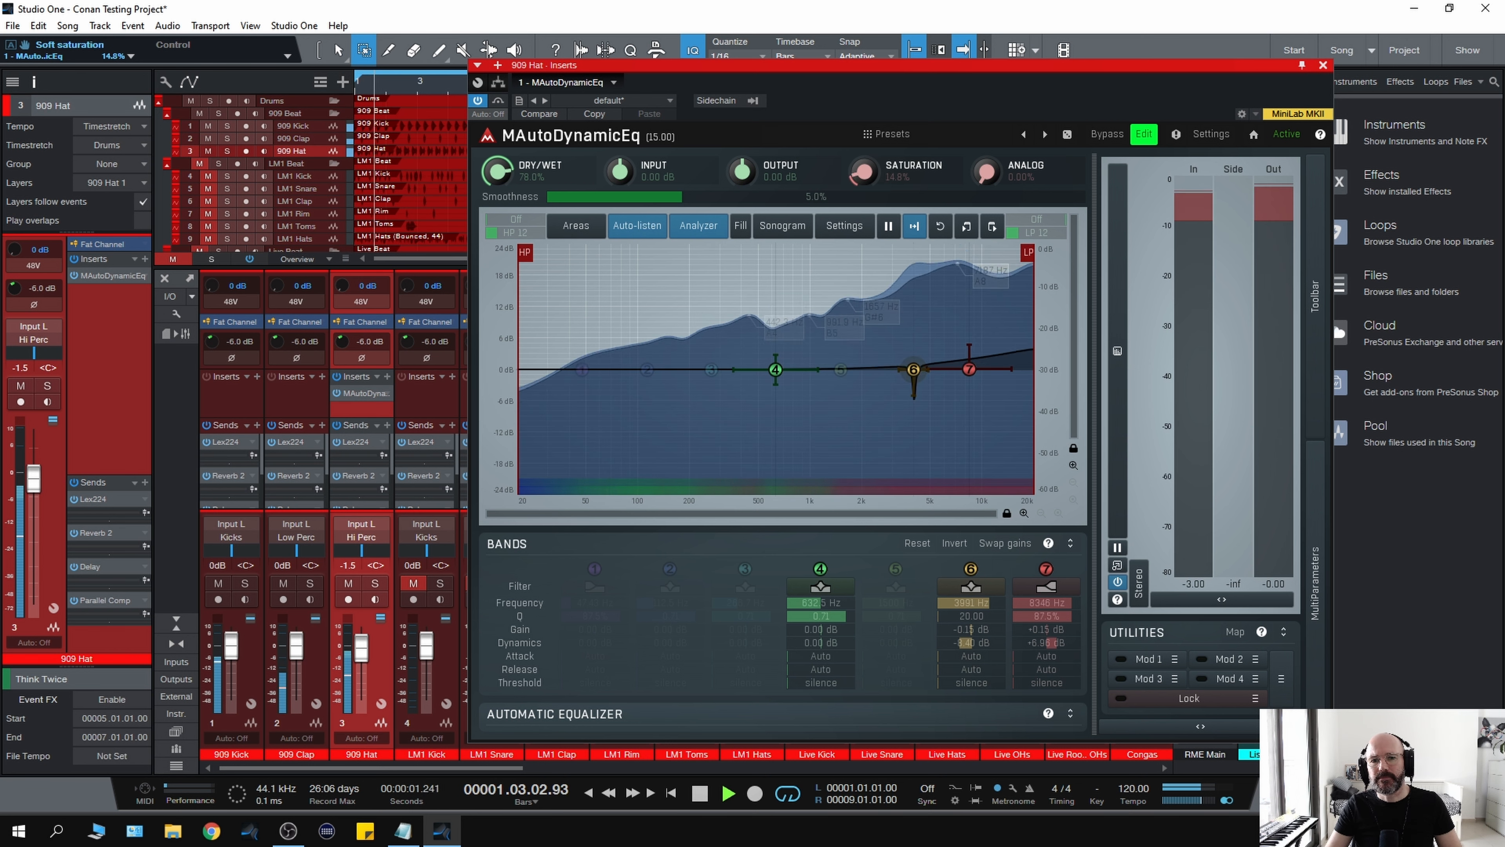
- Listen to the 909 Hat loop with the saturated dynamic EQ bypassed and active
{"action": "left_click", "coordinate": [497, 103]}
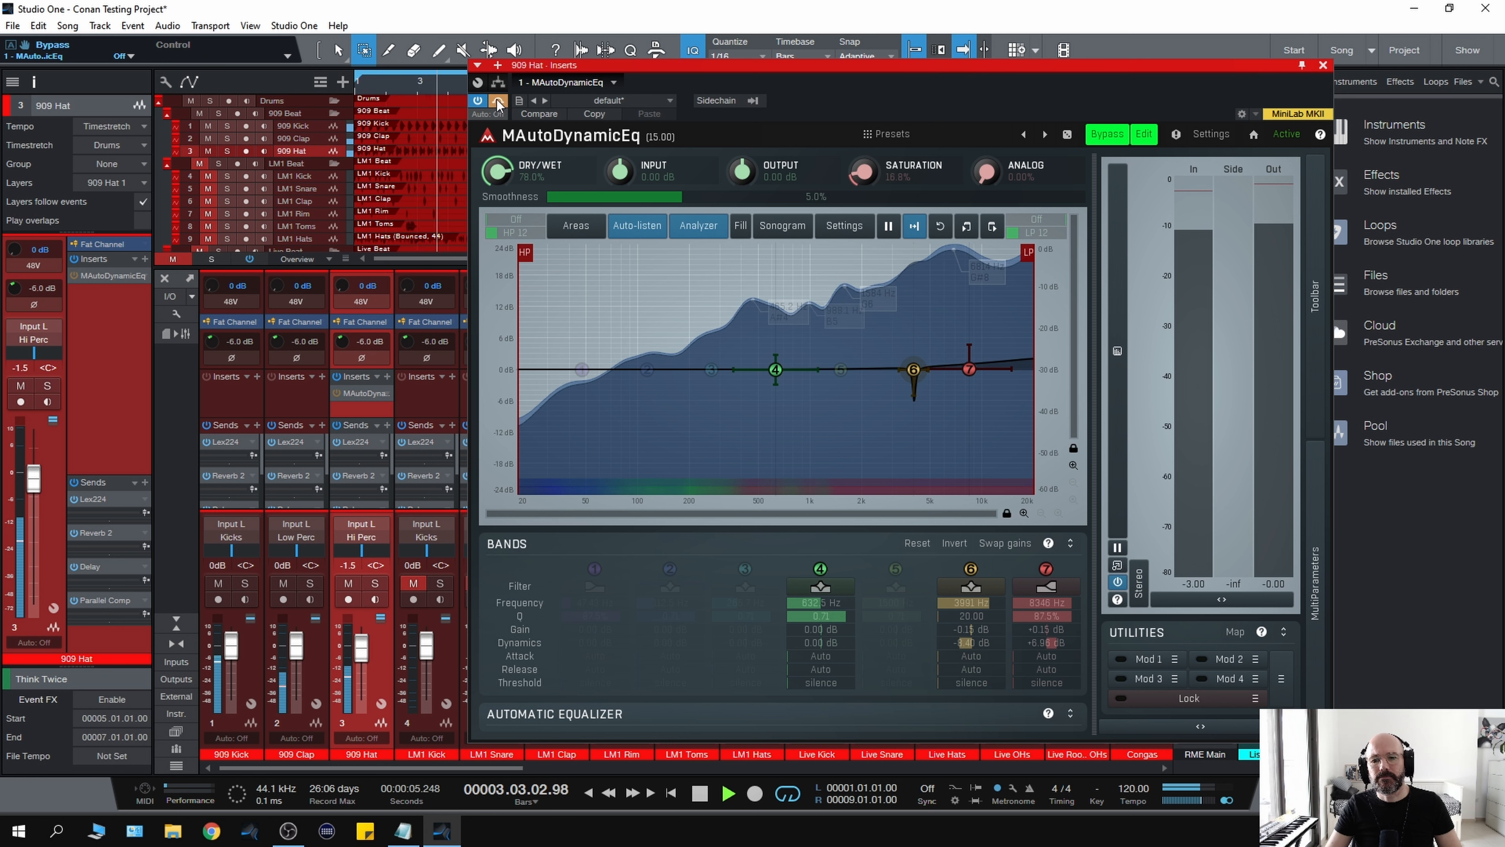
{"action": "left_click", "coordinate": [498, 103]}
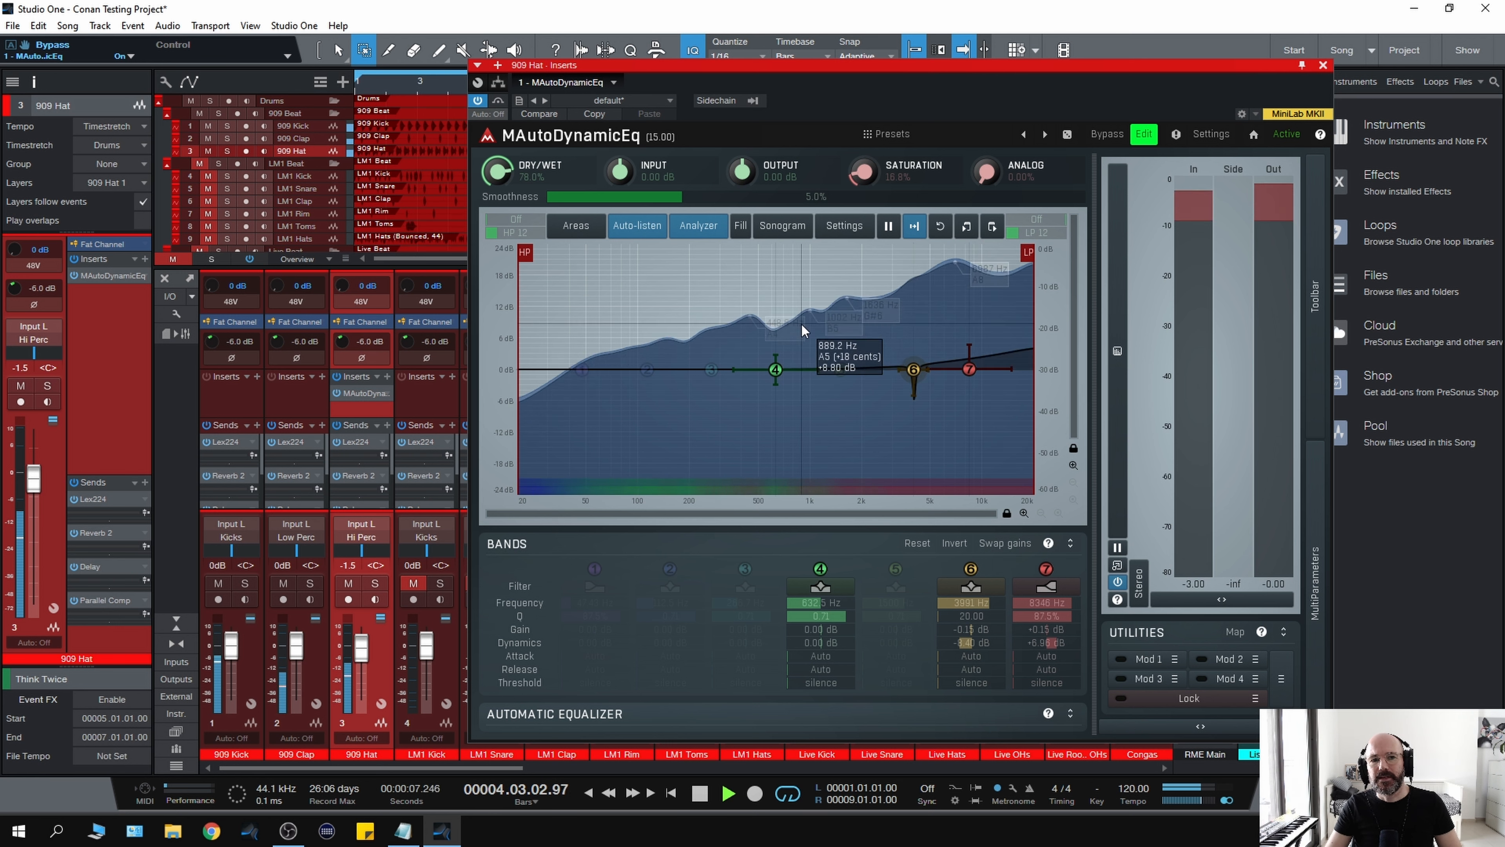
{"action": "key", "text": "space"}
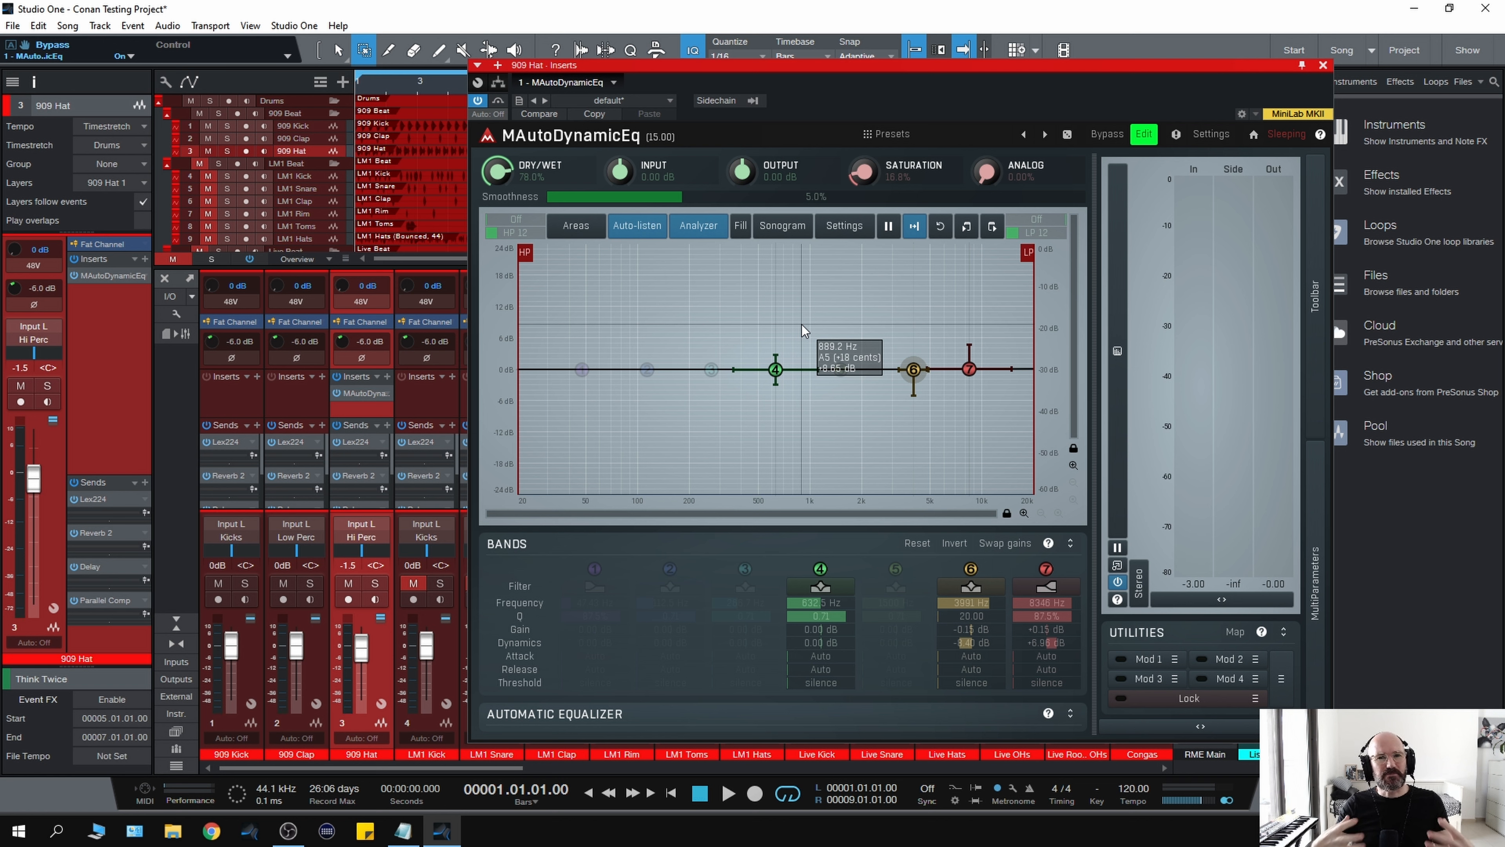
{"action": "key", "text": "space"}
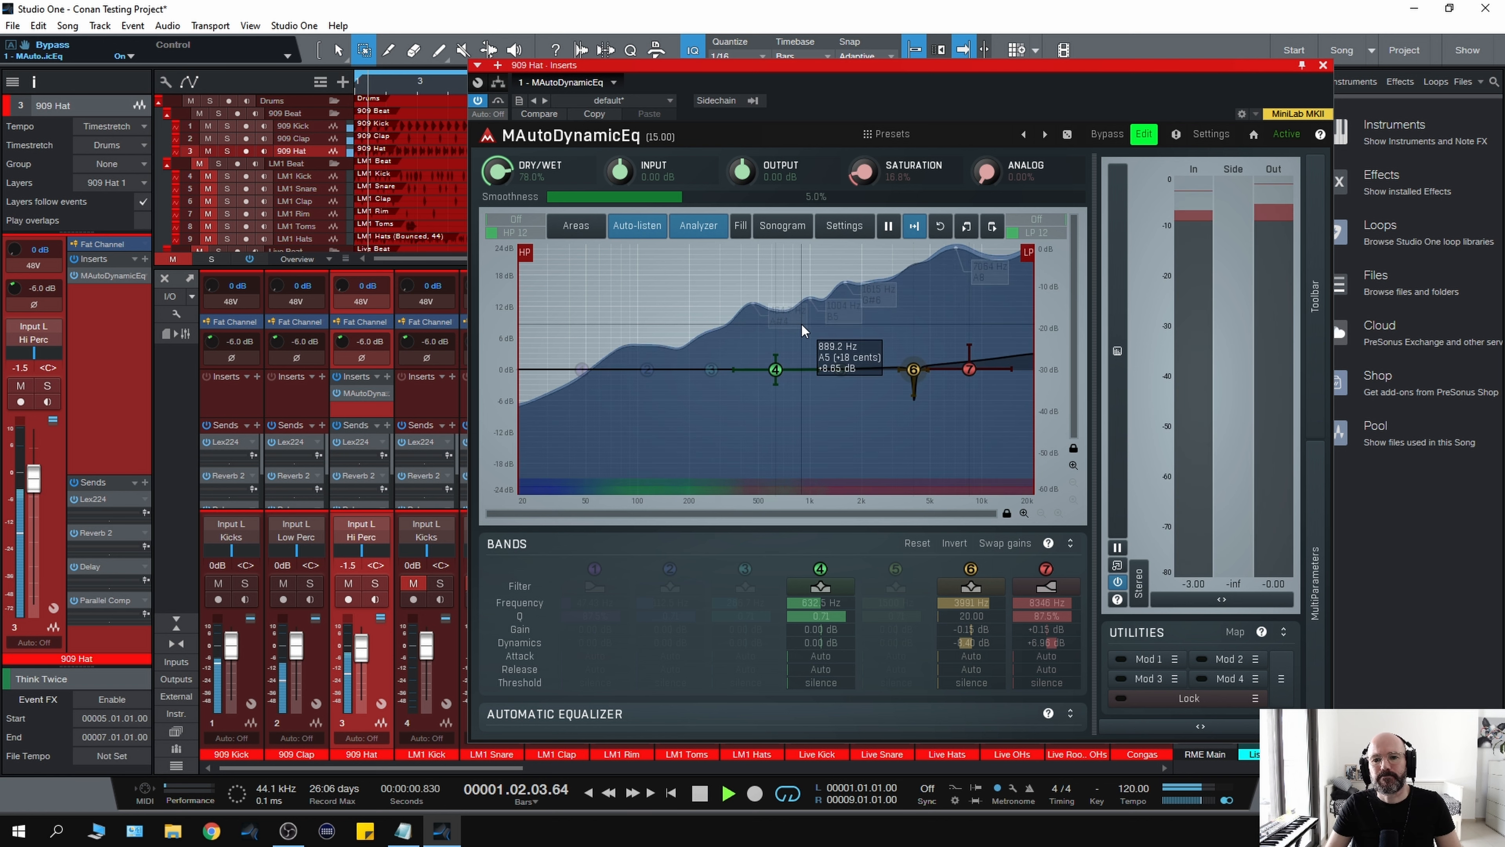
{"action": "key", "text": "space"}
{"action": "key", "text": "space"}
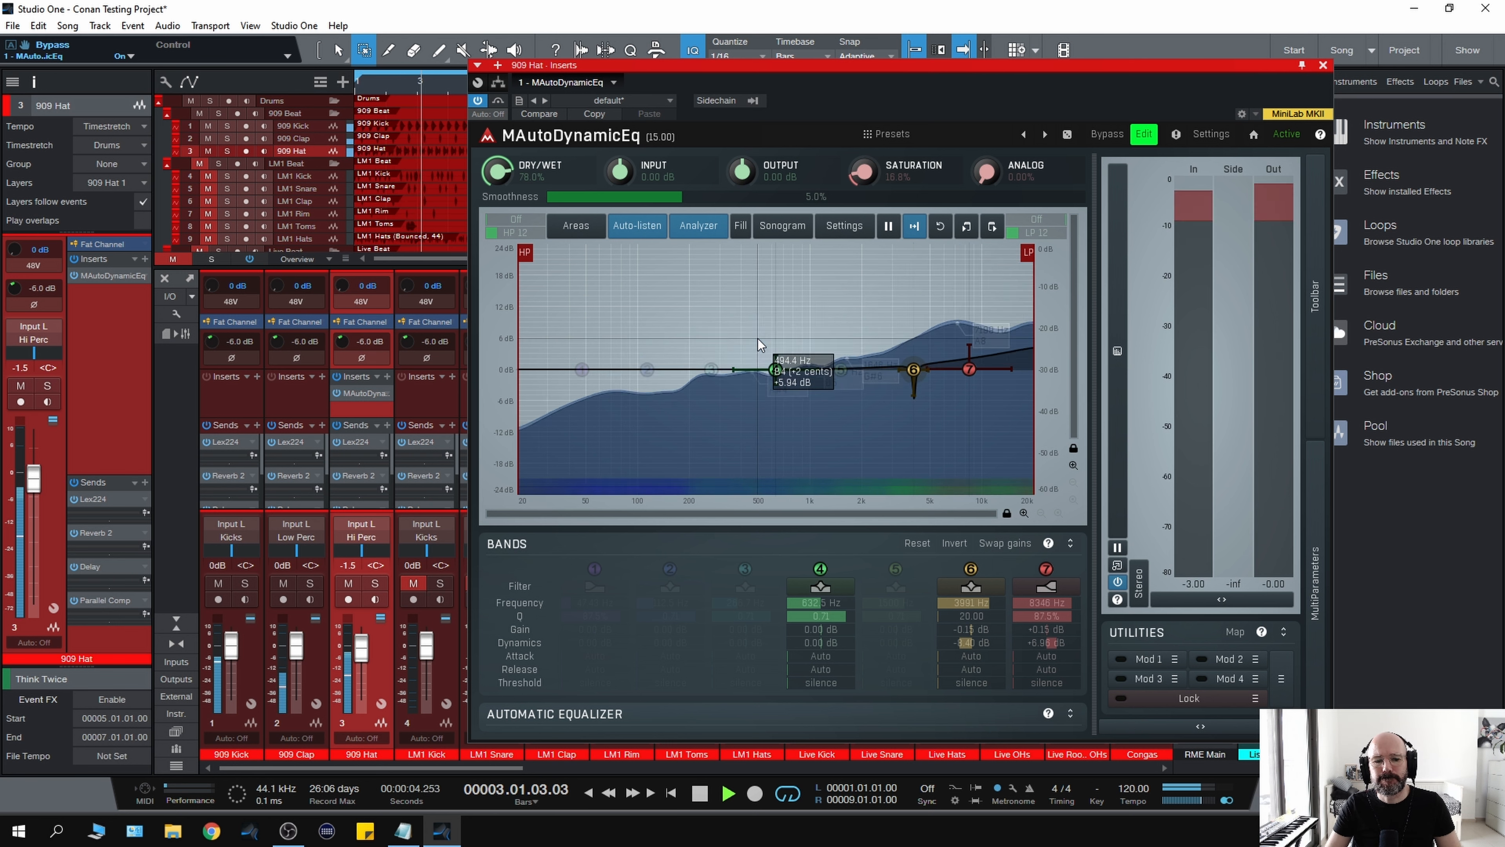
- Raise the dynamics of band 7 to about +10.5 dB and lower the 909 Hat's volume to -3.4 dB during playback
{"action": "key", "text": "space"}
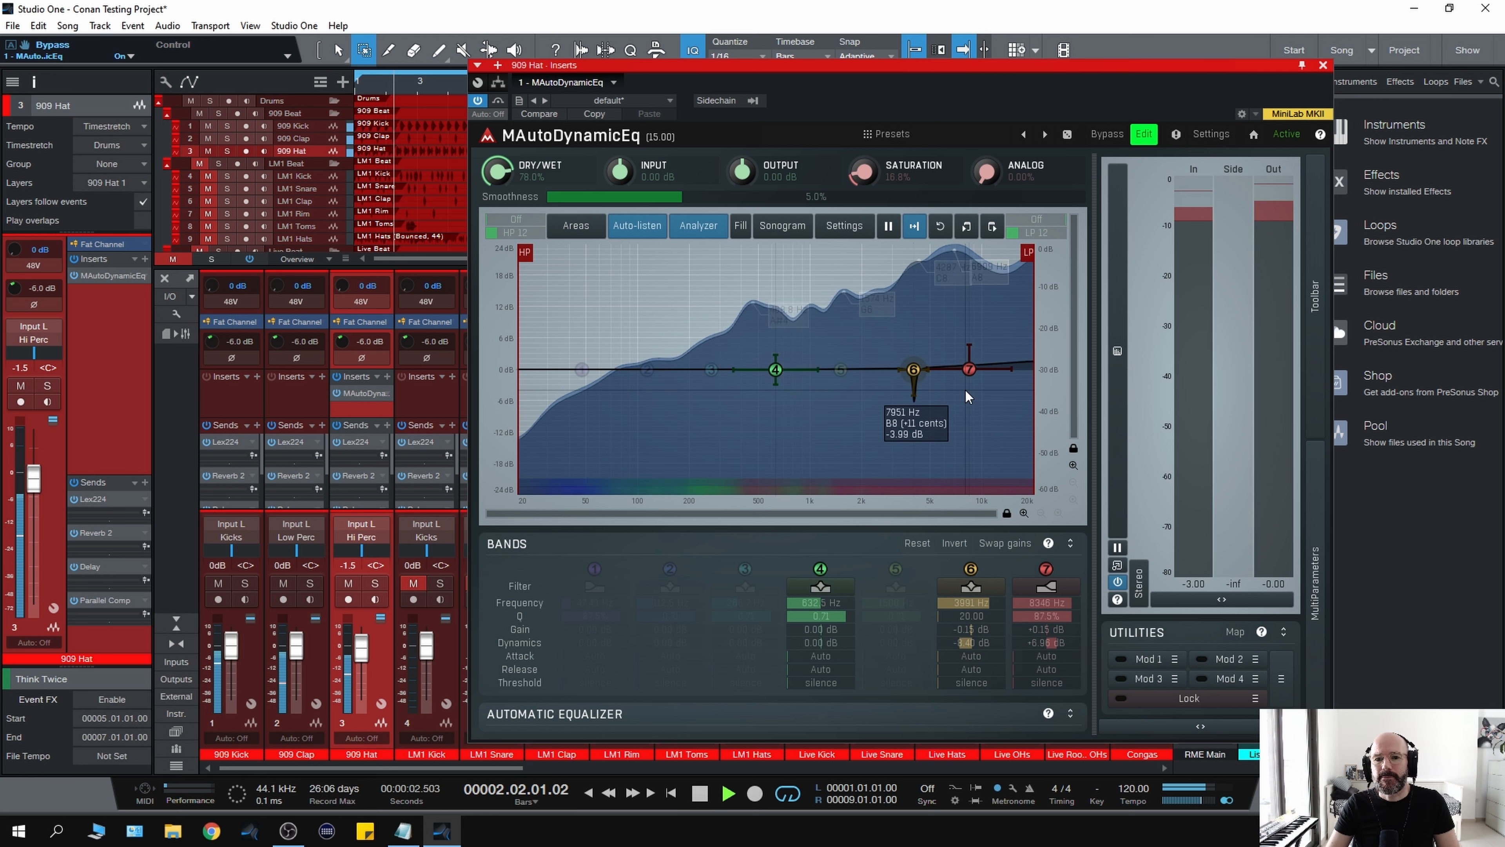
{"action": "key", "text": "space"}
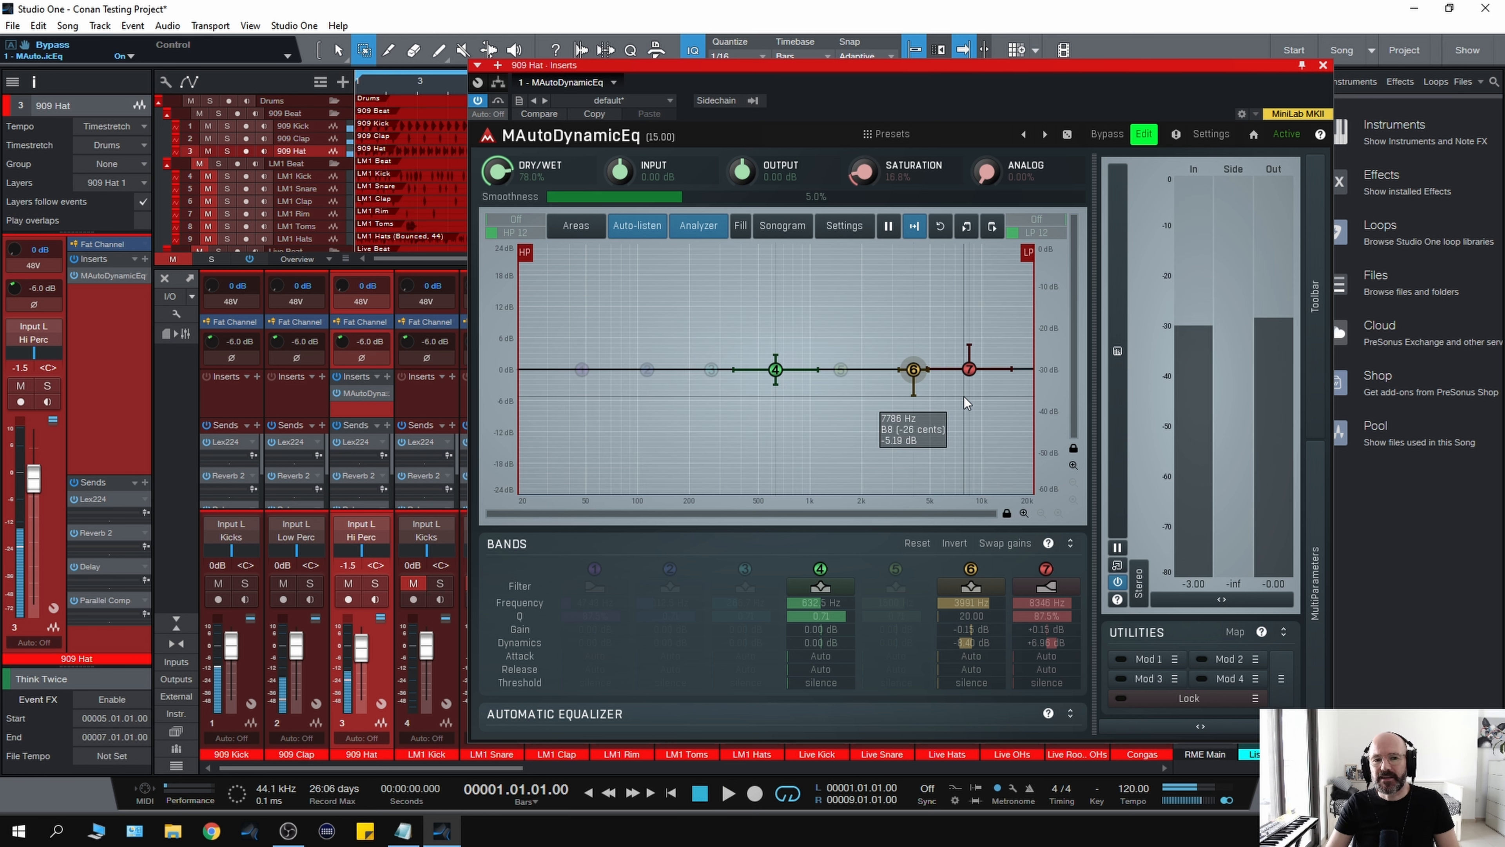
{"action": "key", "text": "space"}
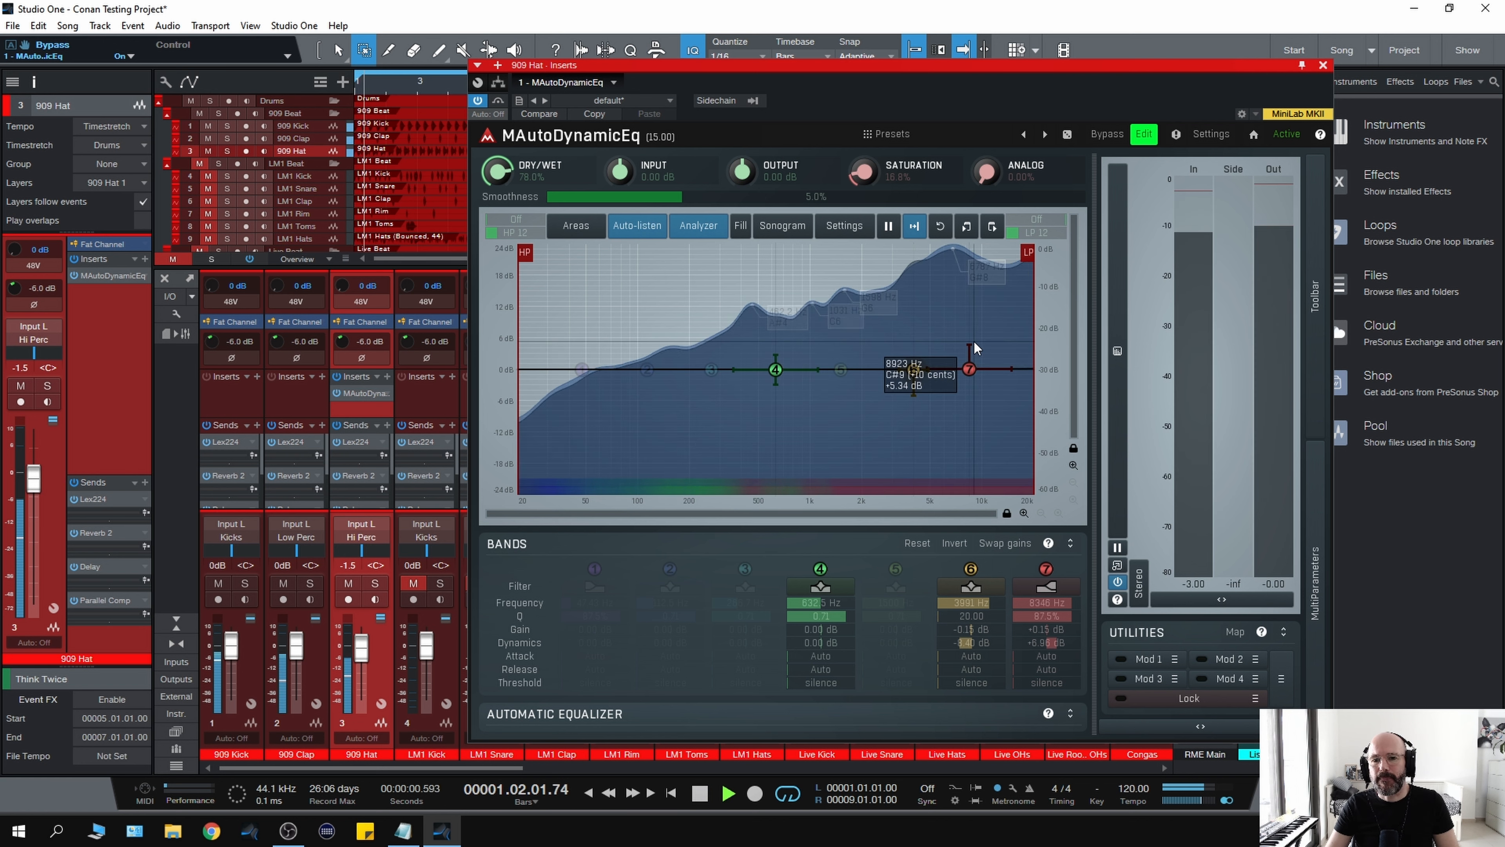
{"action": "left_click_drag", "start_coordinate": [971, 346], "coordinate": [970, 346]}
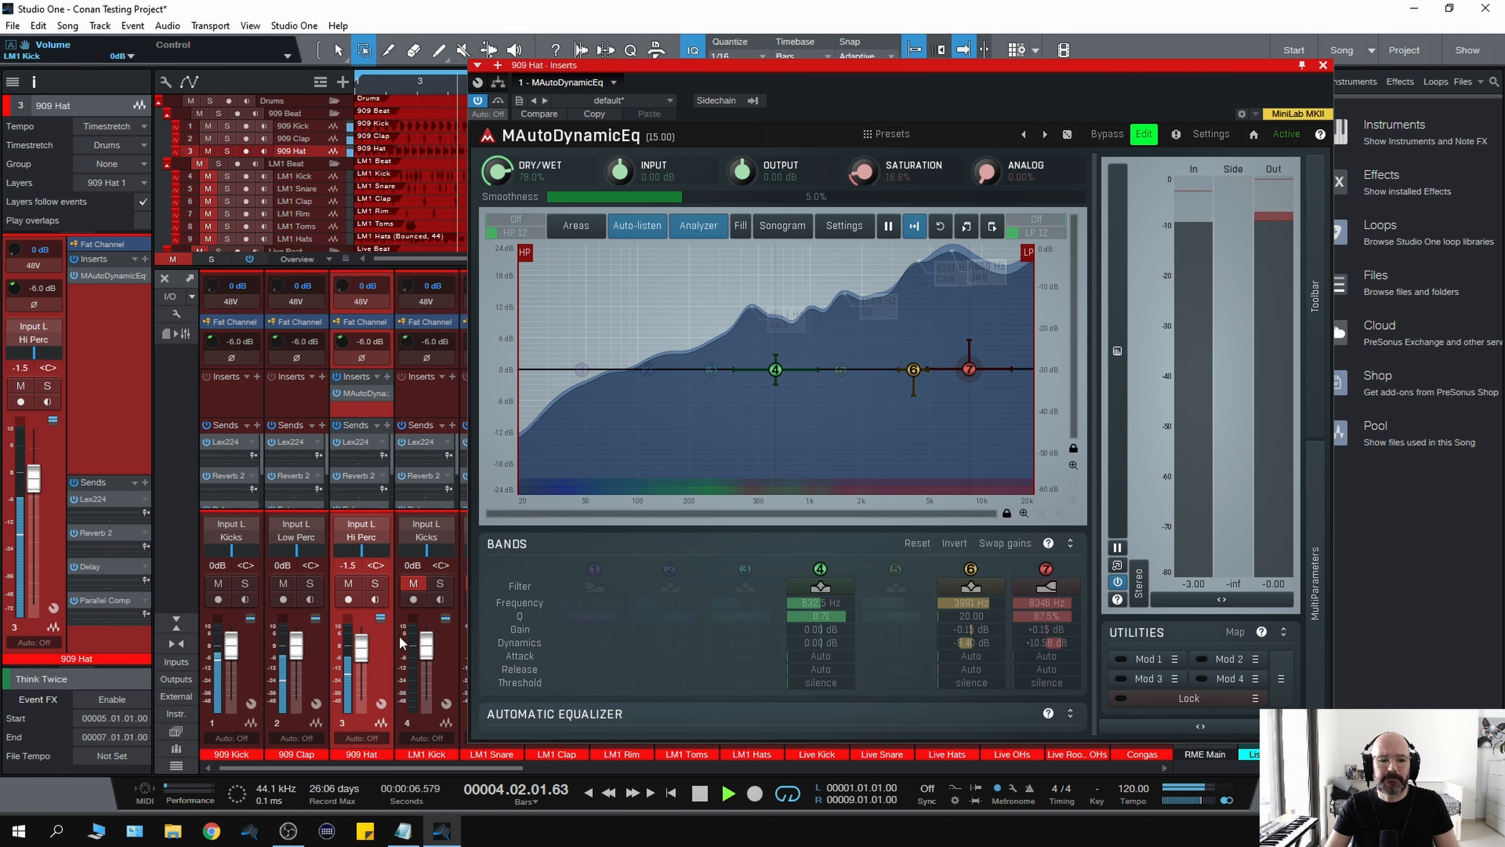
{"action": "left_click_drag", "start_coordinate": [361, 649], "coordinate": [360, 657]}
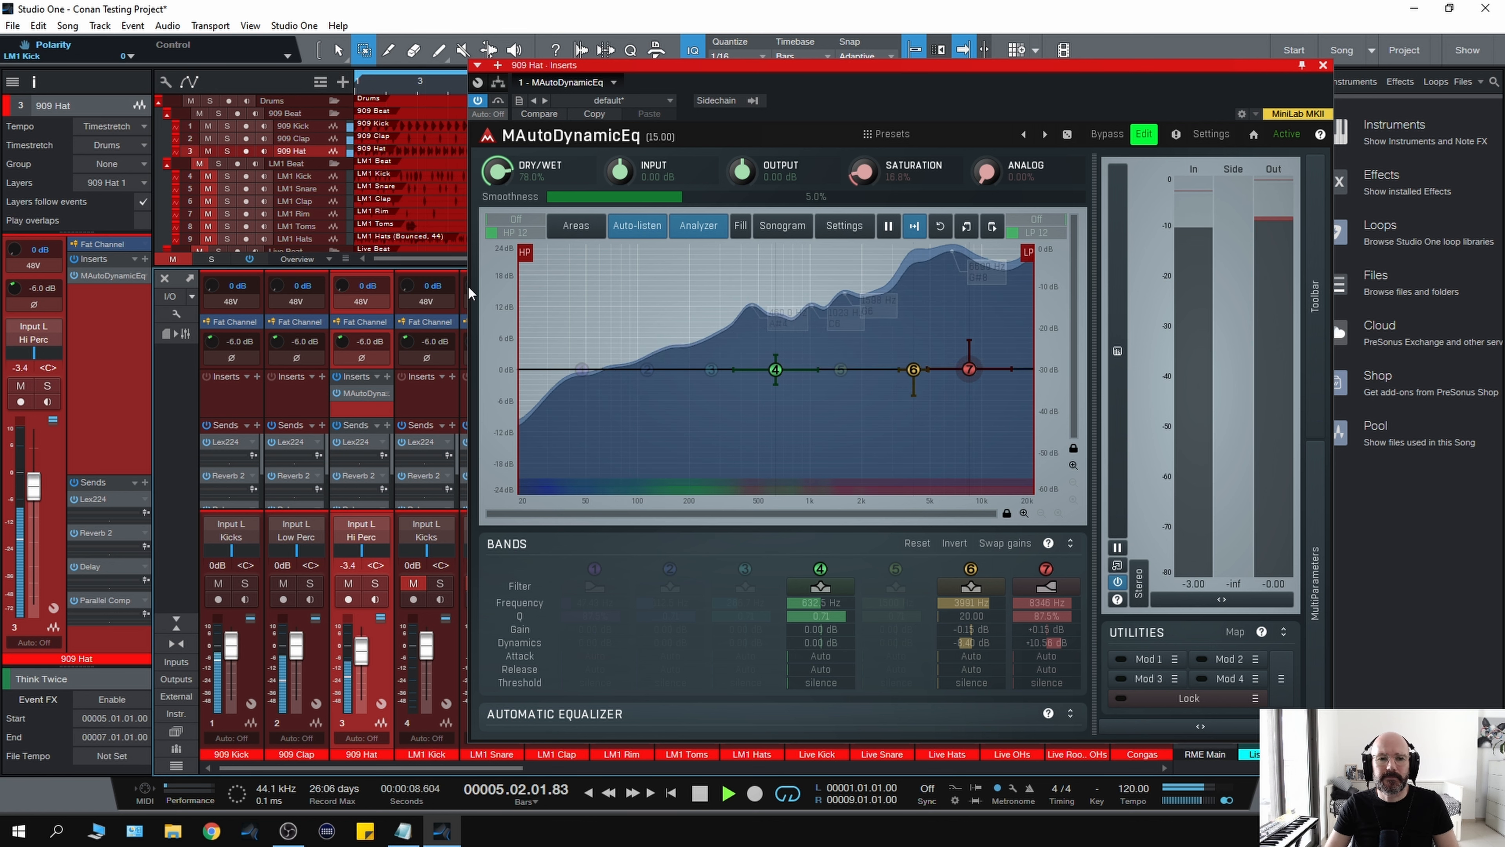
- Compare the level-adjusted 909 Hat with its dynamic EQ bypassed and active, restarting the loop from the beginning
{"action": "left_click", "coordinate": [499, 102]}
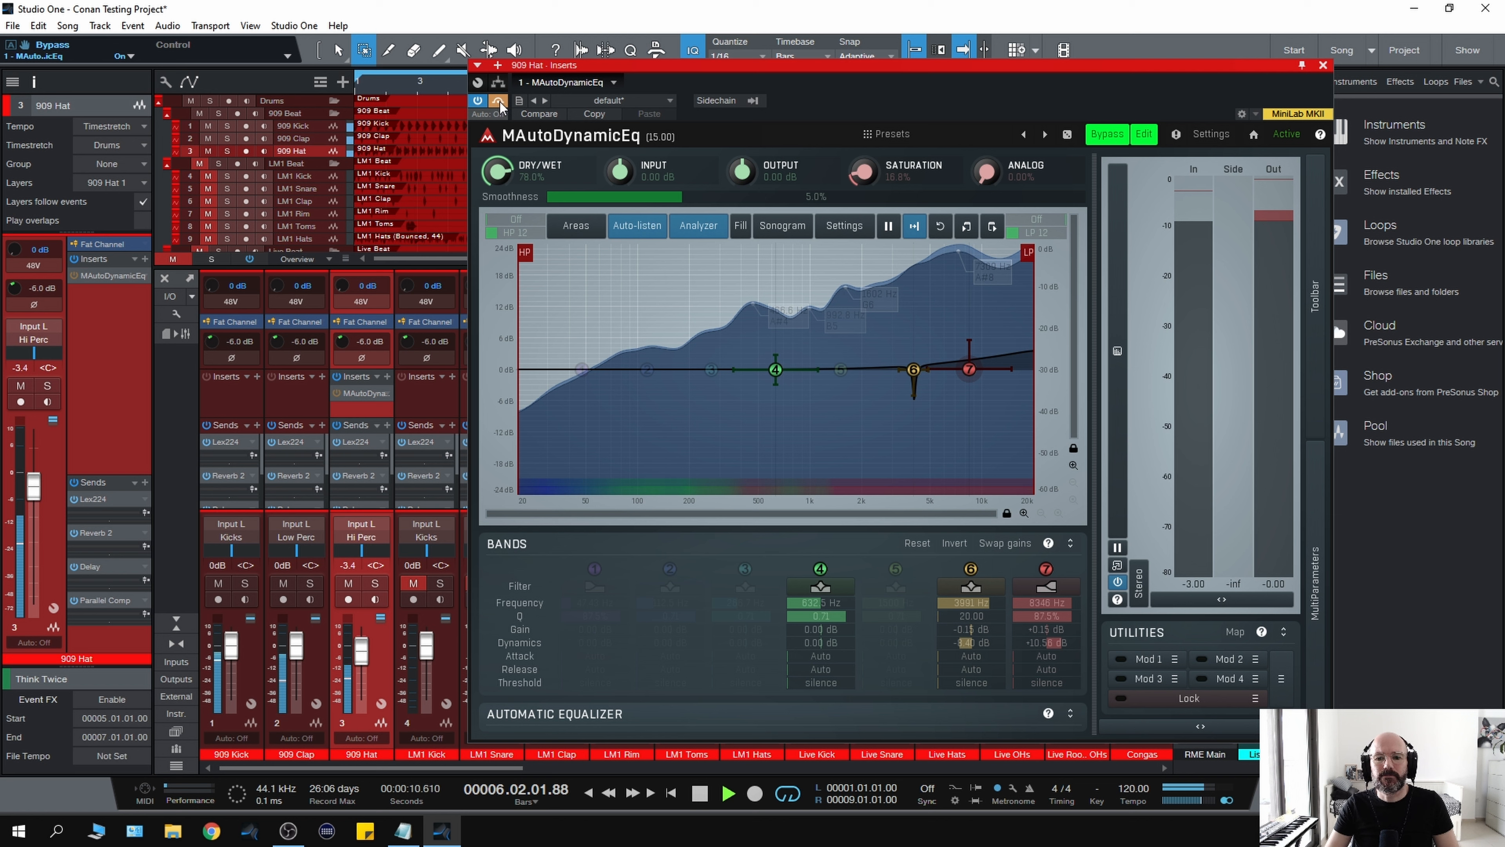
{"action": "left_click", "coordinate": [499, 101]}
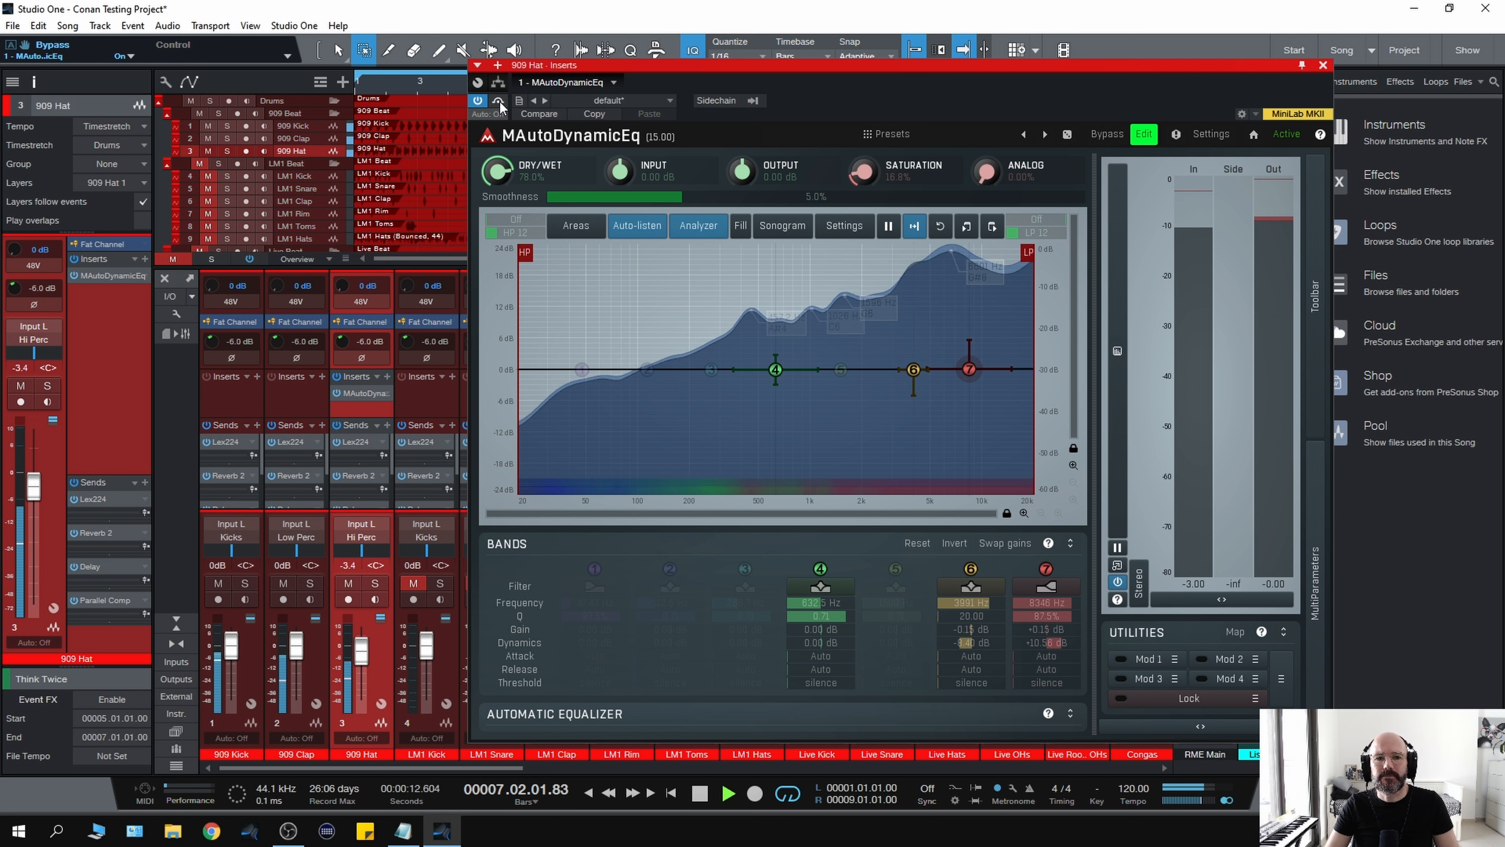
{"action": "key", "text": "space"}
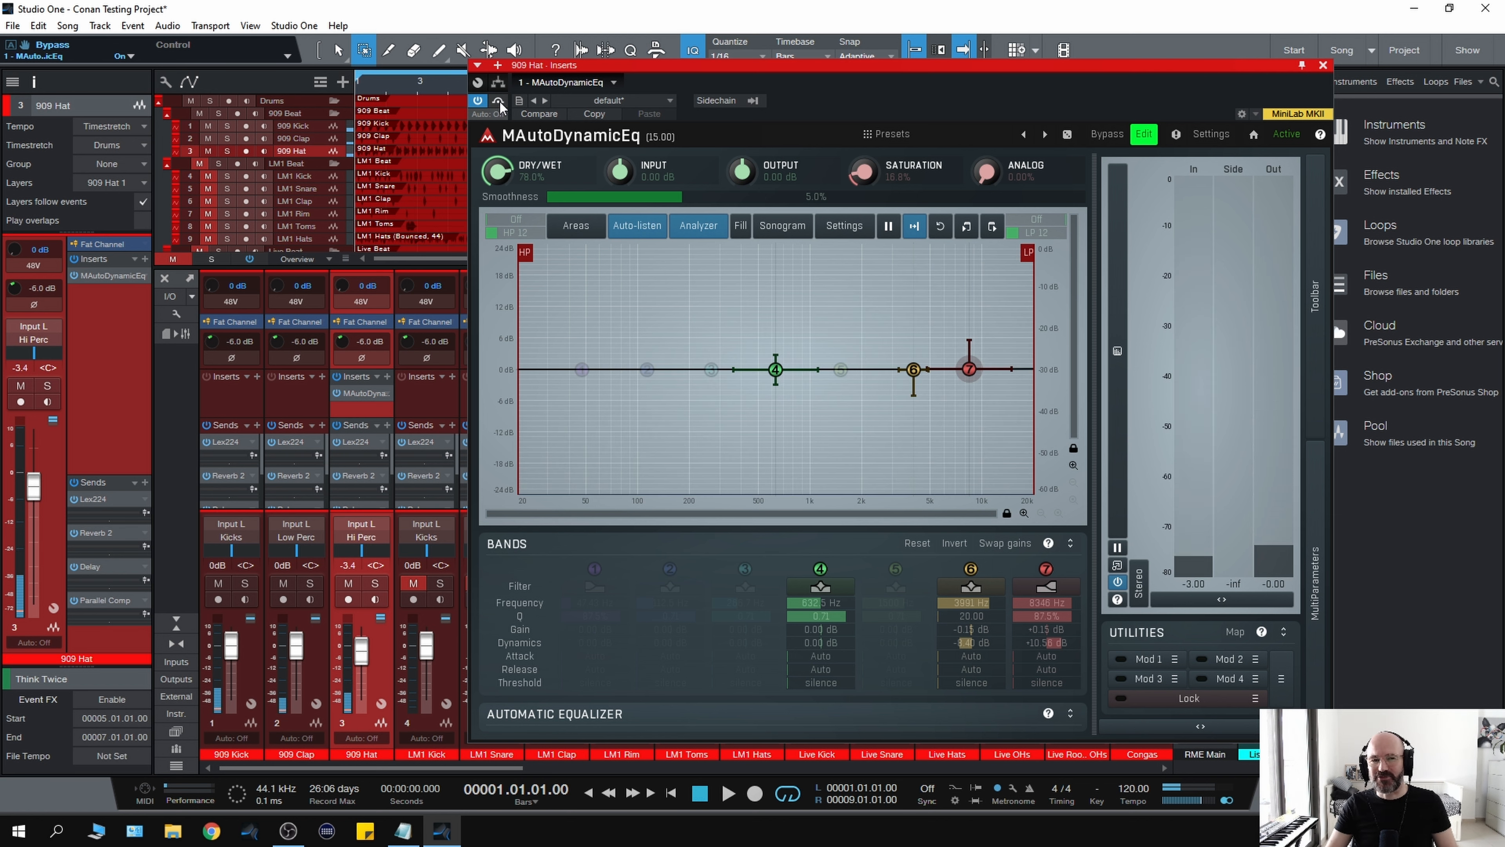
{"action": "key", "text": "space"}
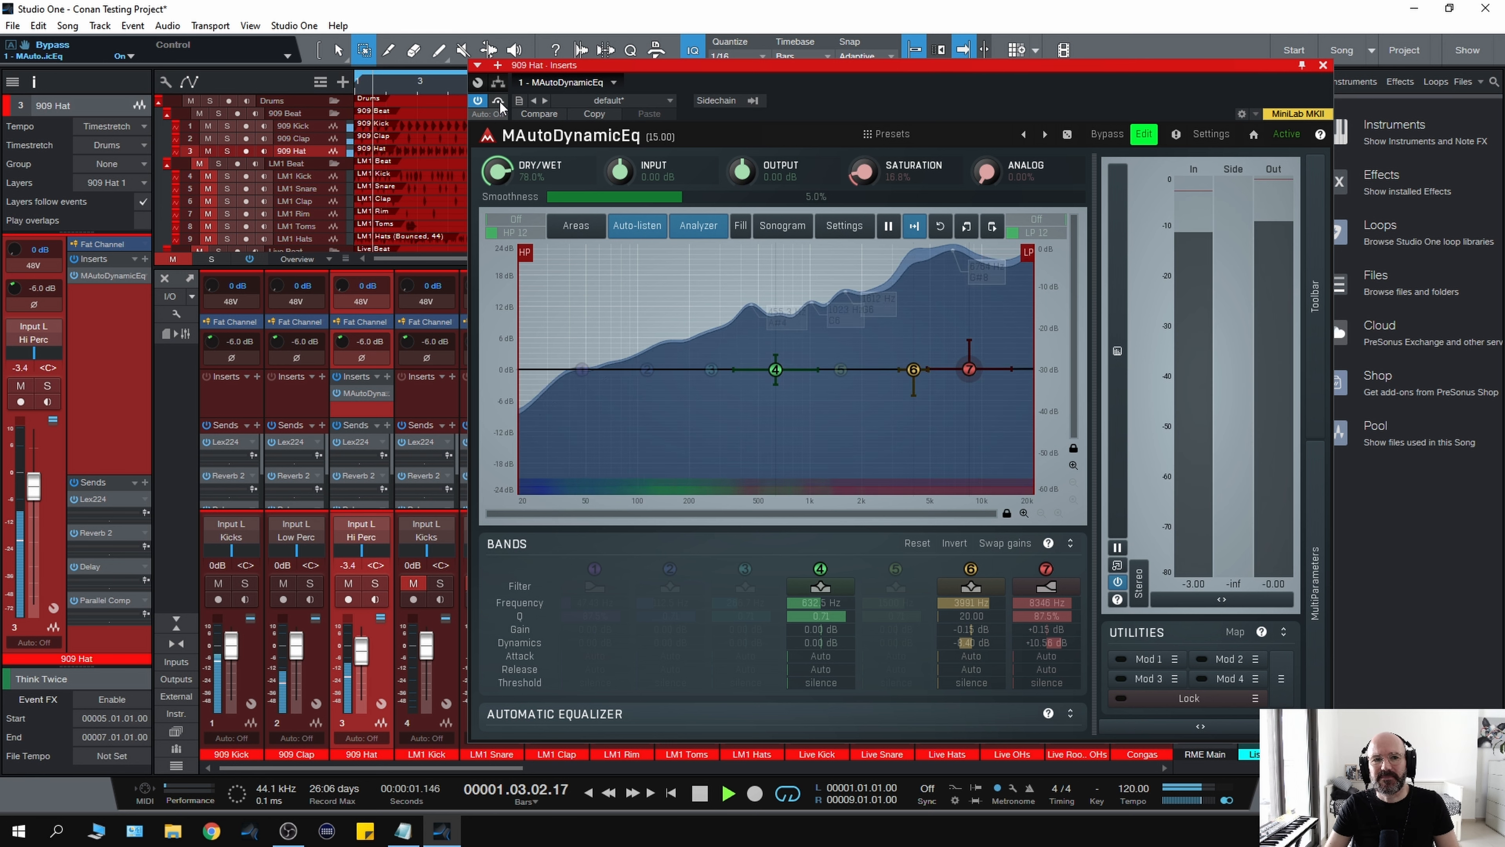
{"action": "key", "text": "space"}
{"action": "left_click", "coordinate": [499, 102]}
{"action": "key", "text": "space"}
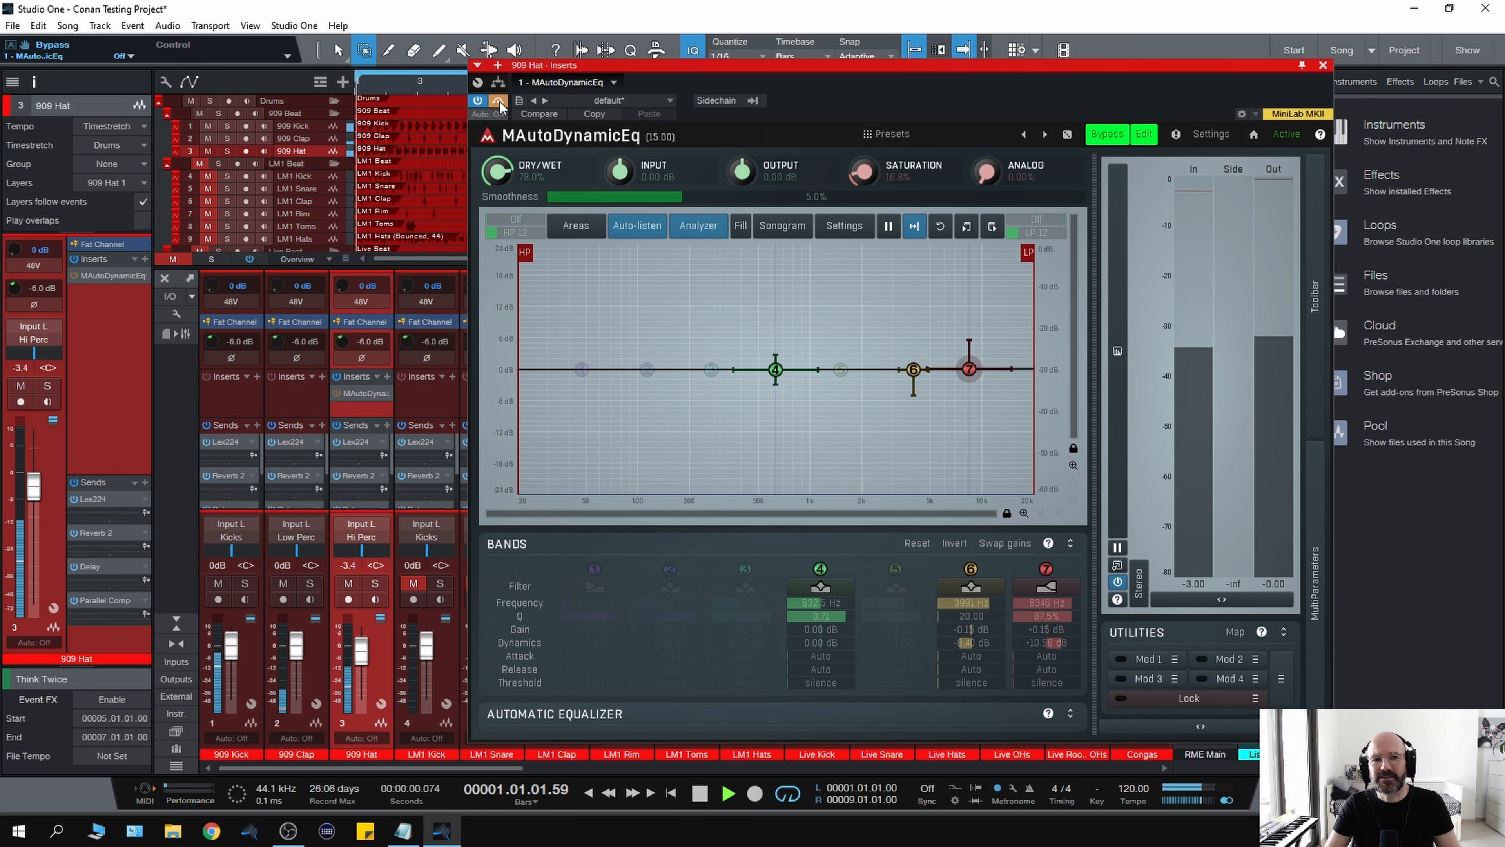
{"action": "left_click", "coordinate": [499, 101]}
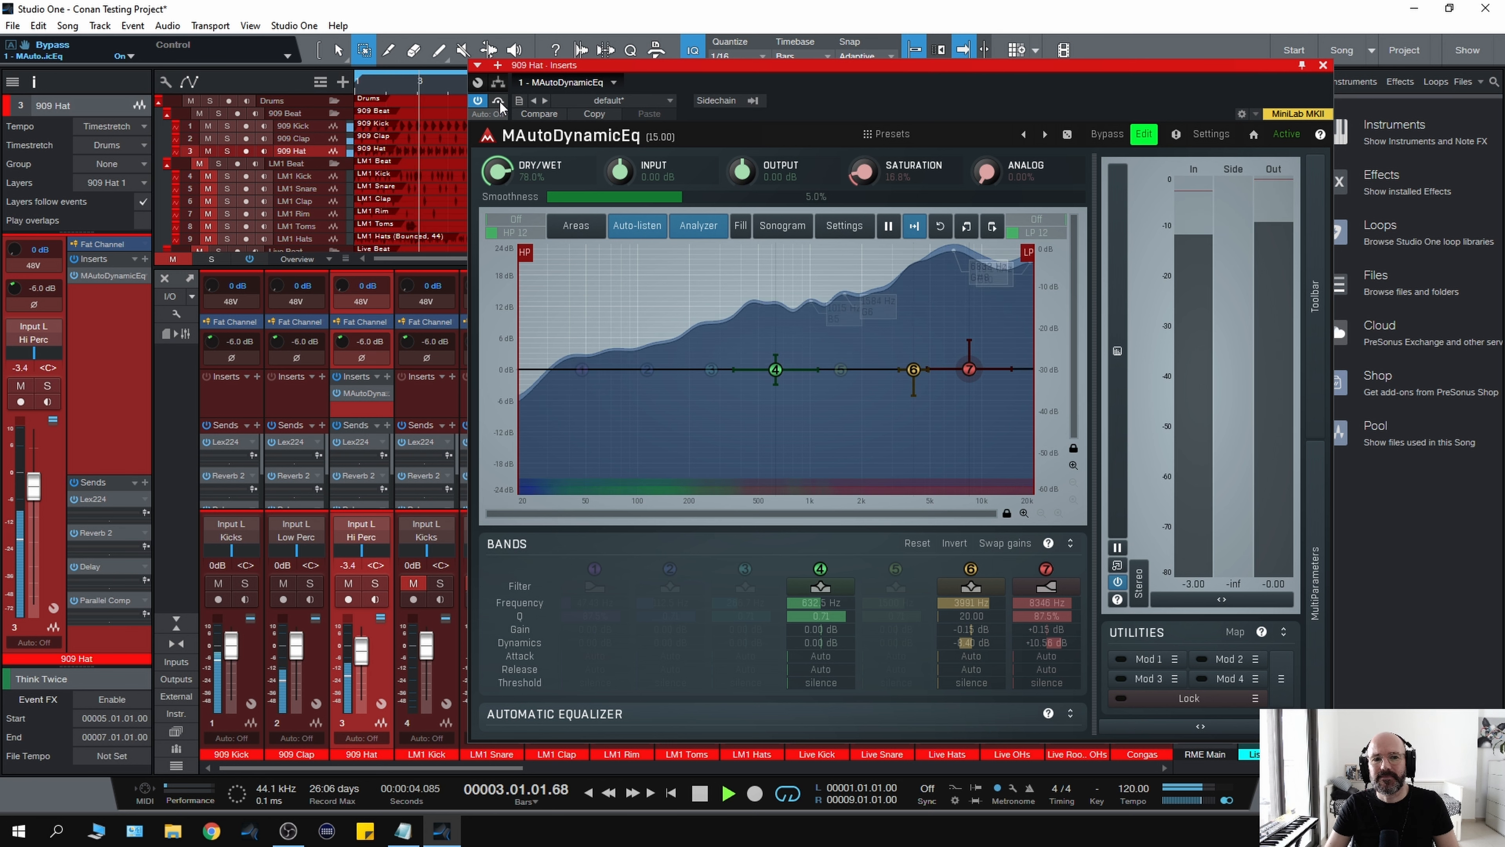
{"action": "left_click", "coordinate": [499, 101]}
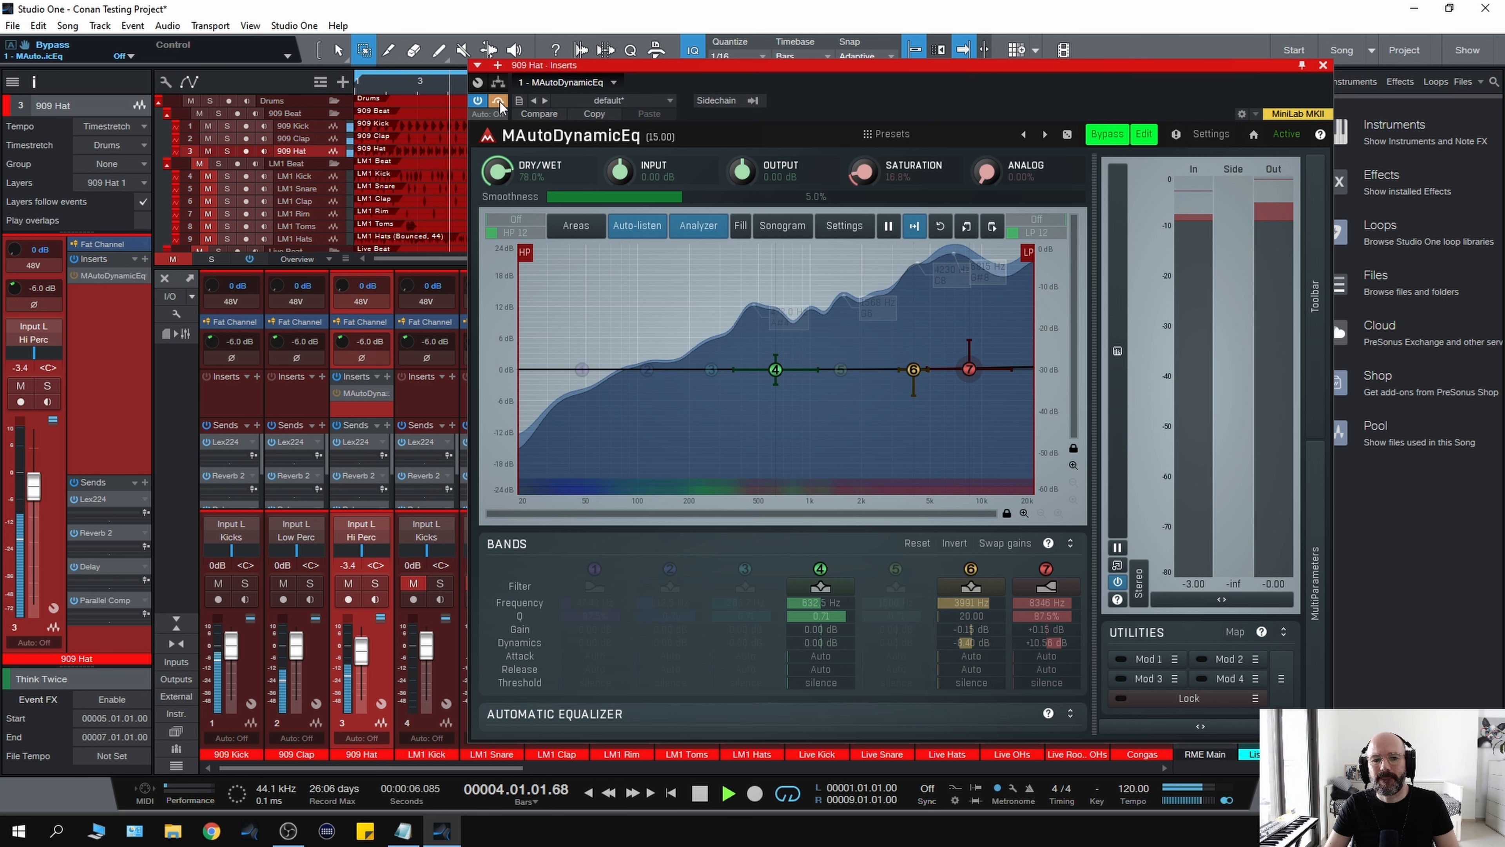
{"action": "left_click", "coordinate": [499, 103]}
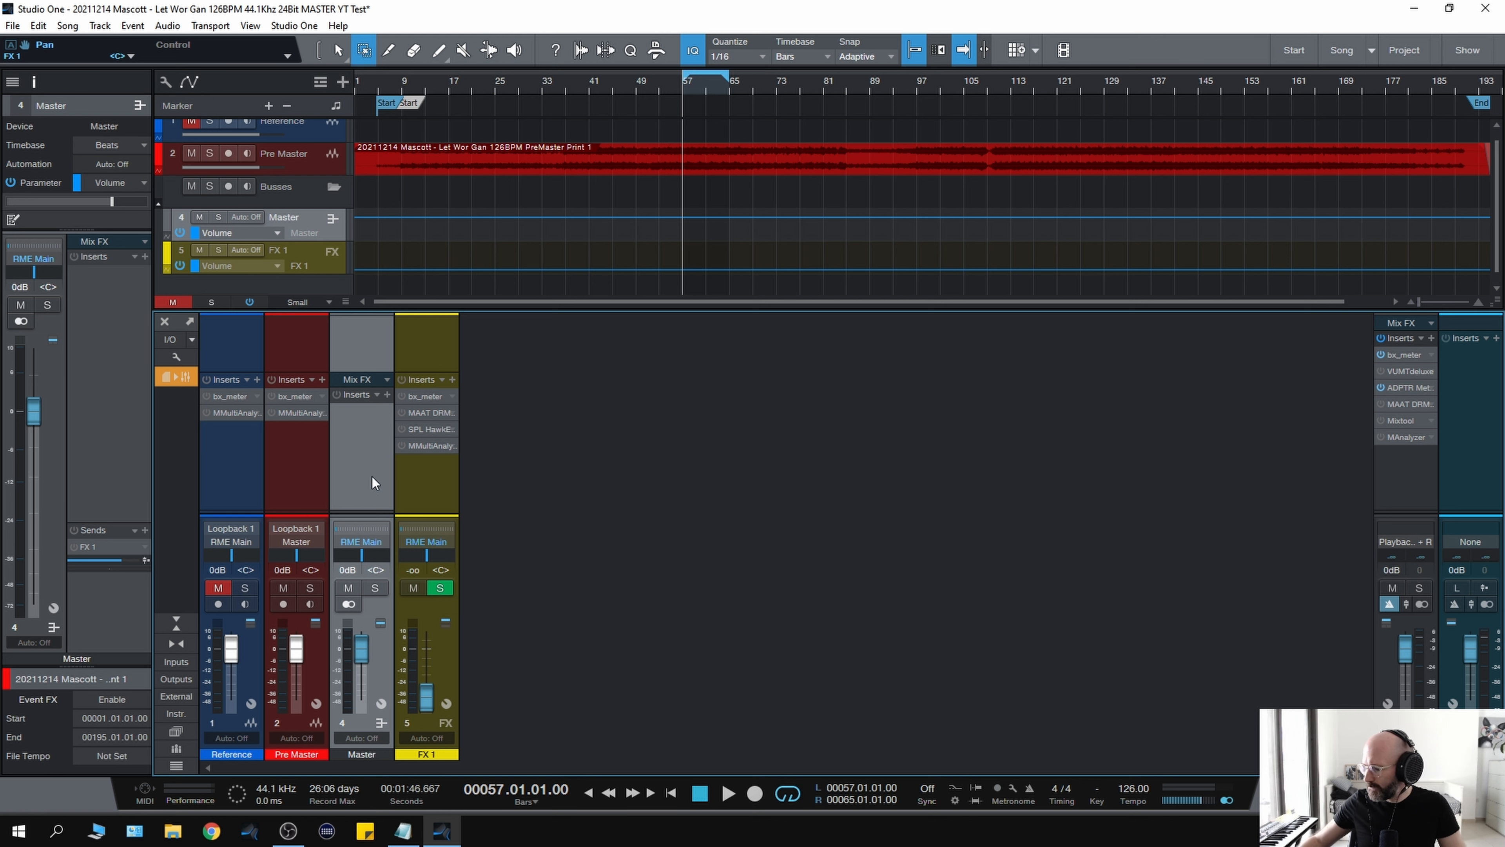
- Insert the Pro-L 2 limiter on the Master channel and play the loop from bar 57 through it
{"action": "key", "text": "ctrl+alt+l"}
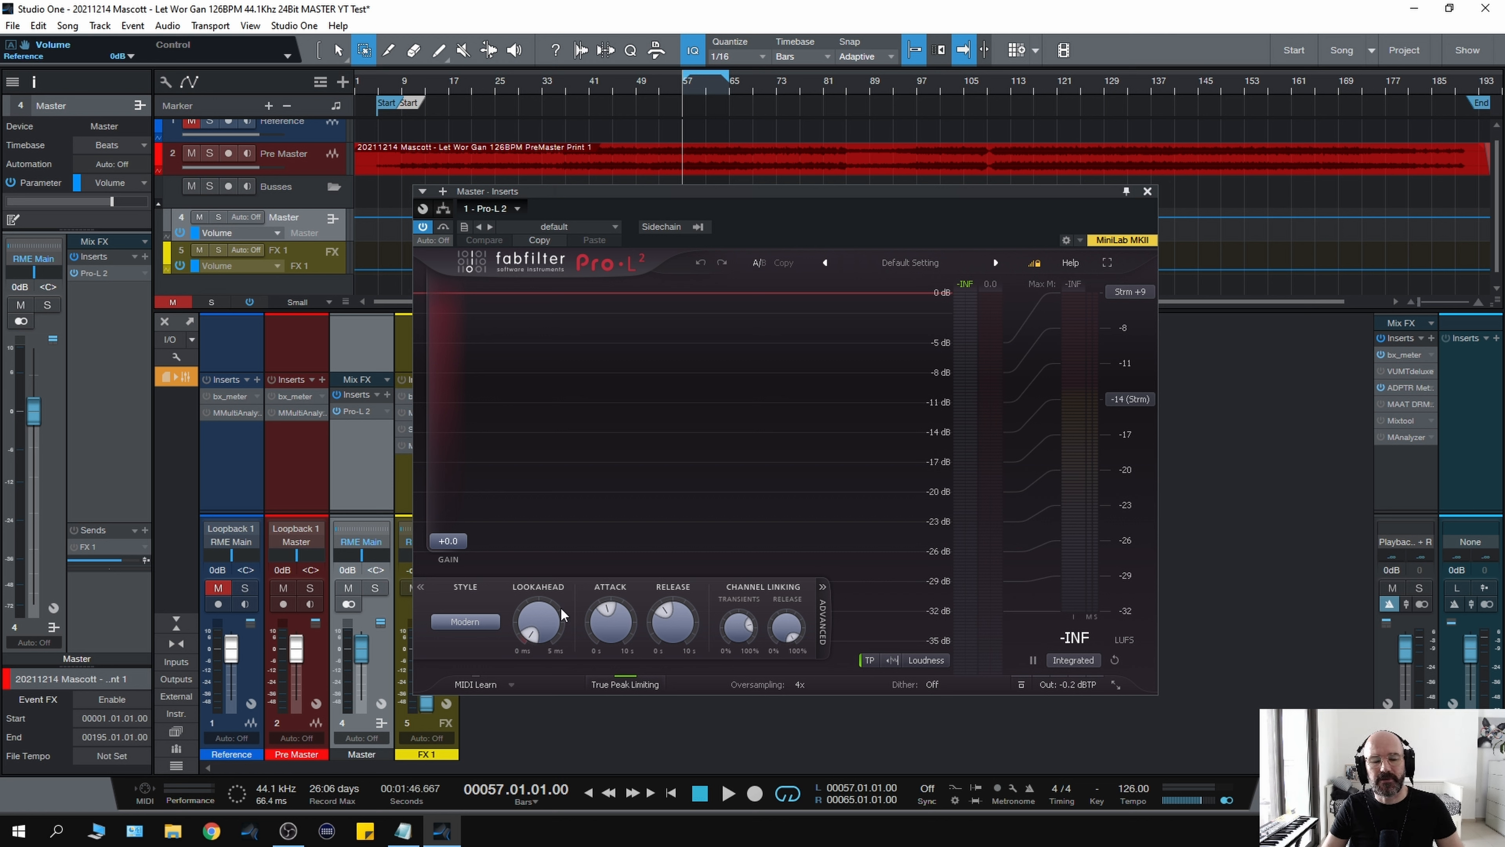
{"action": "key", "text": "space"}
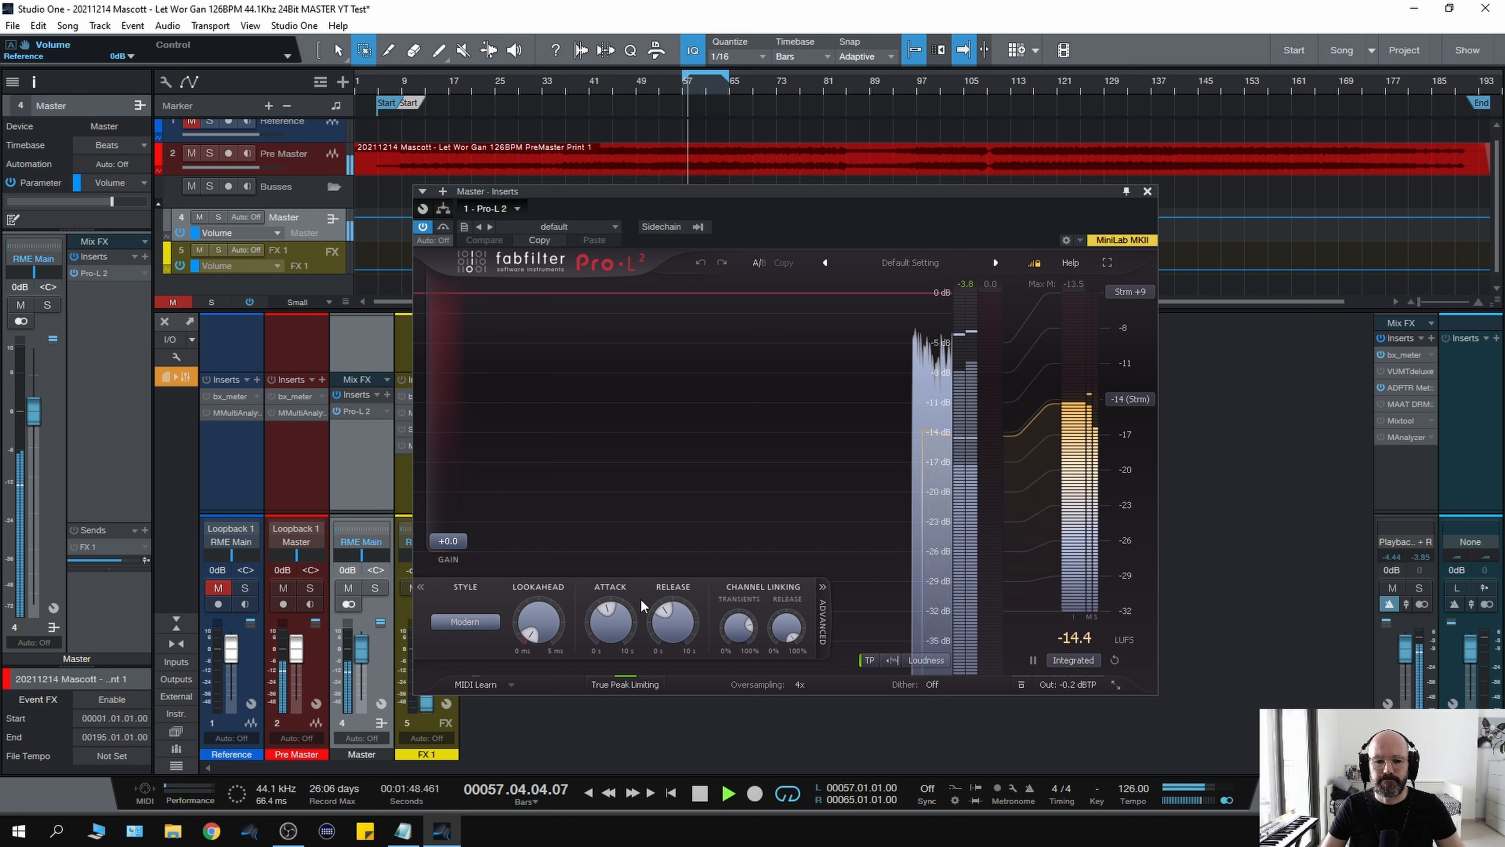
{"action": "key", "text": "space"}
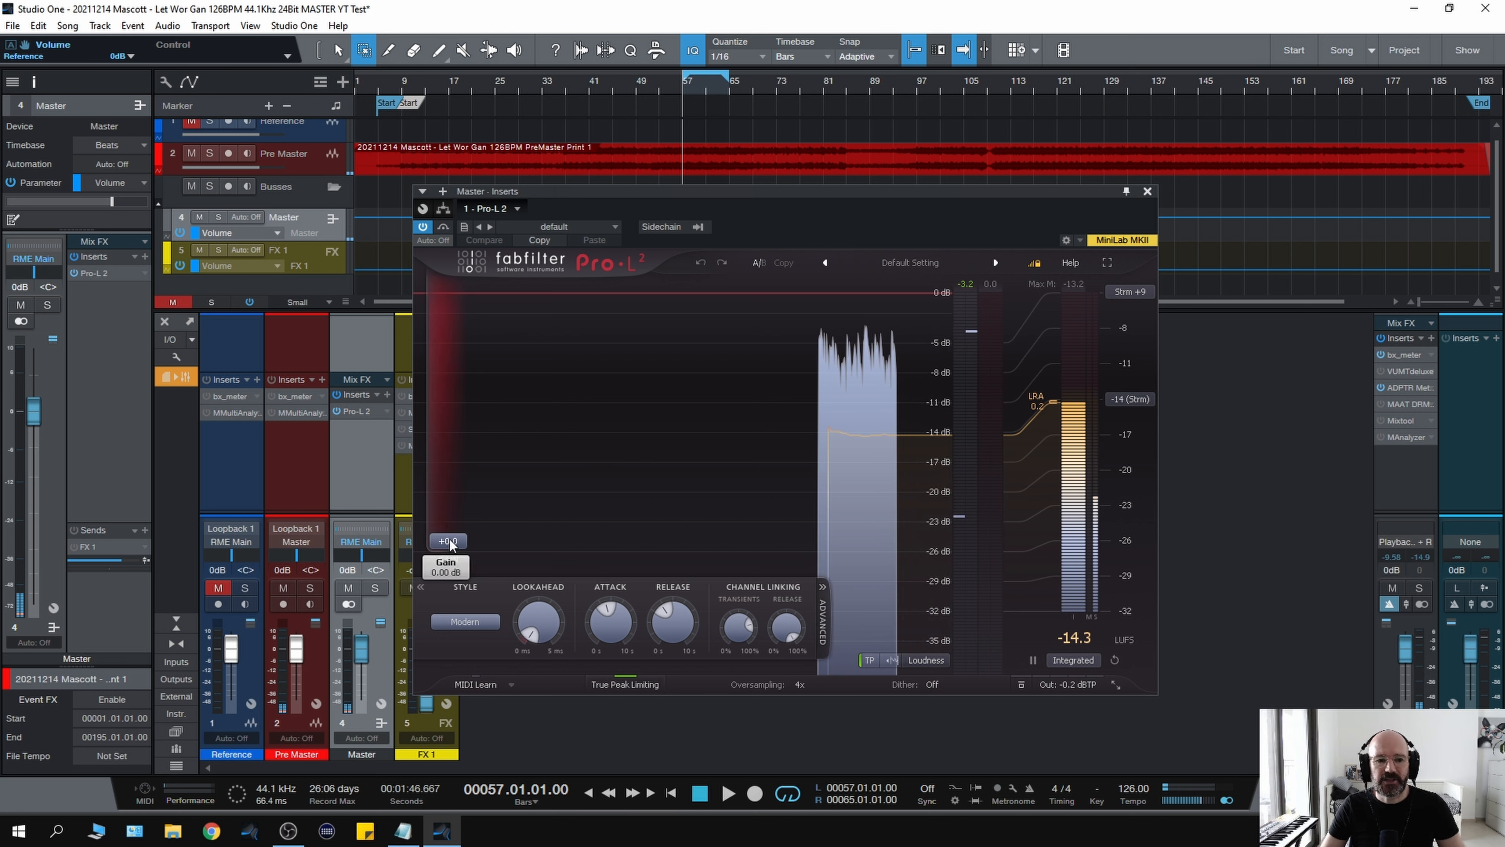
- Raise the gain of the Pro-L 2 limiter to +4.73 dB while playing the loop
{"action": "key", "text": "space"}
{"action": "left_click_drag", "start_coordinate": [450, 540], "coordinate": [453, 505]}
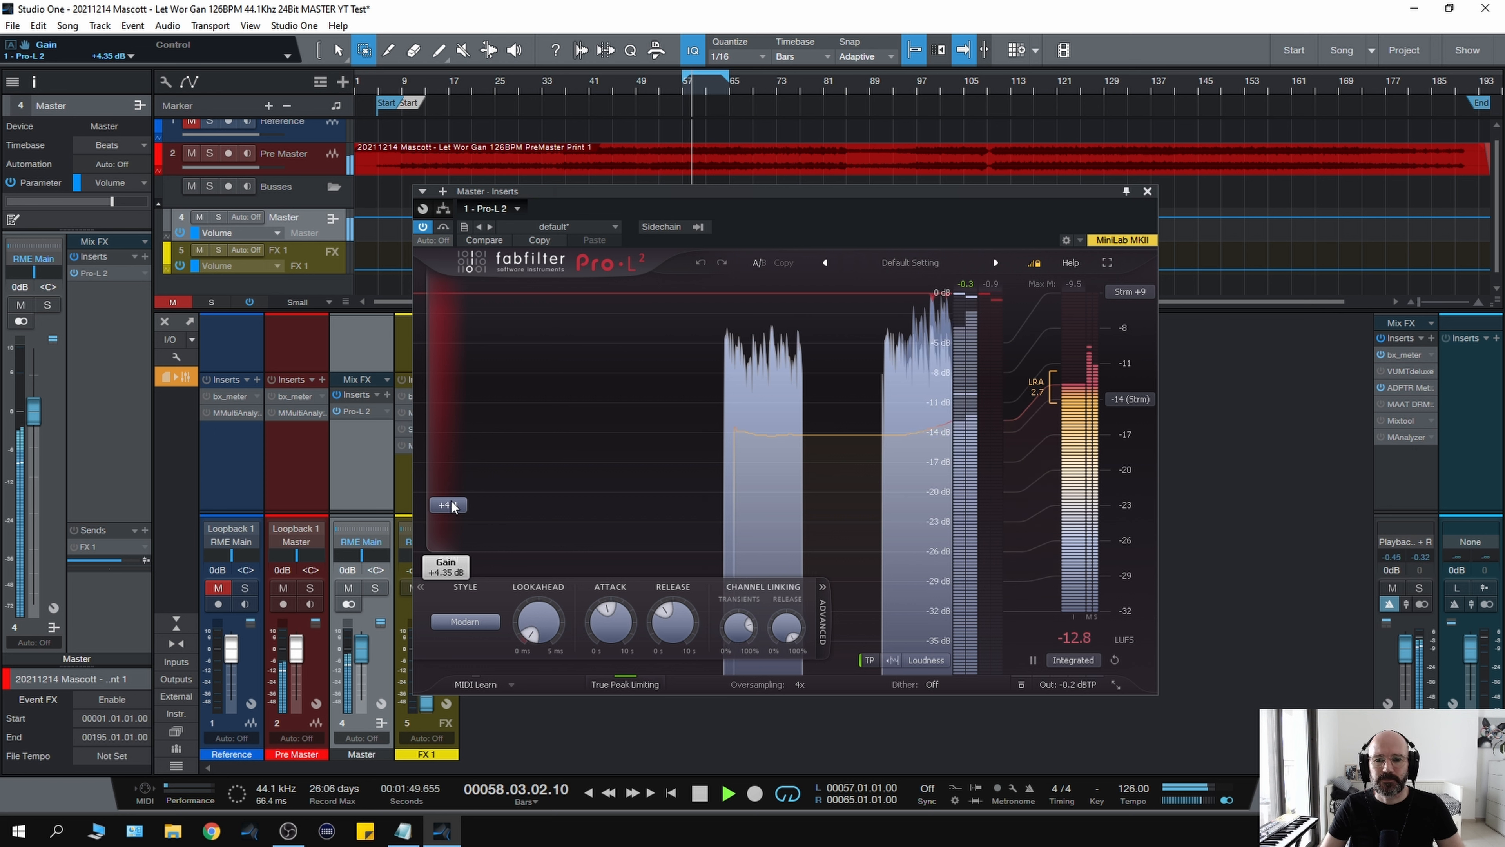
{"action": "key", "text": "space"}
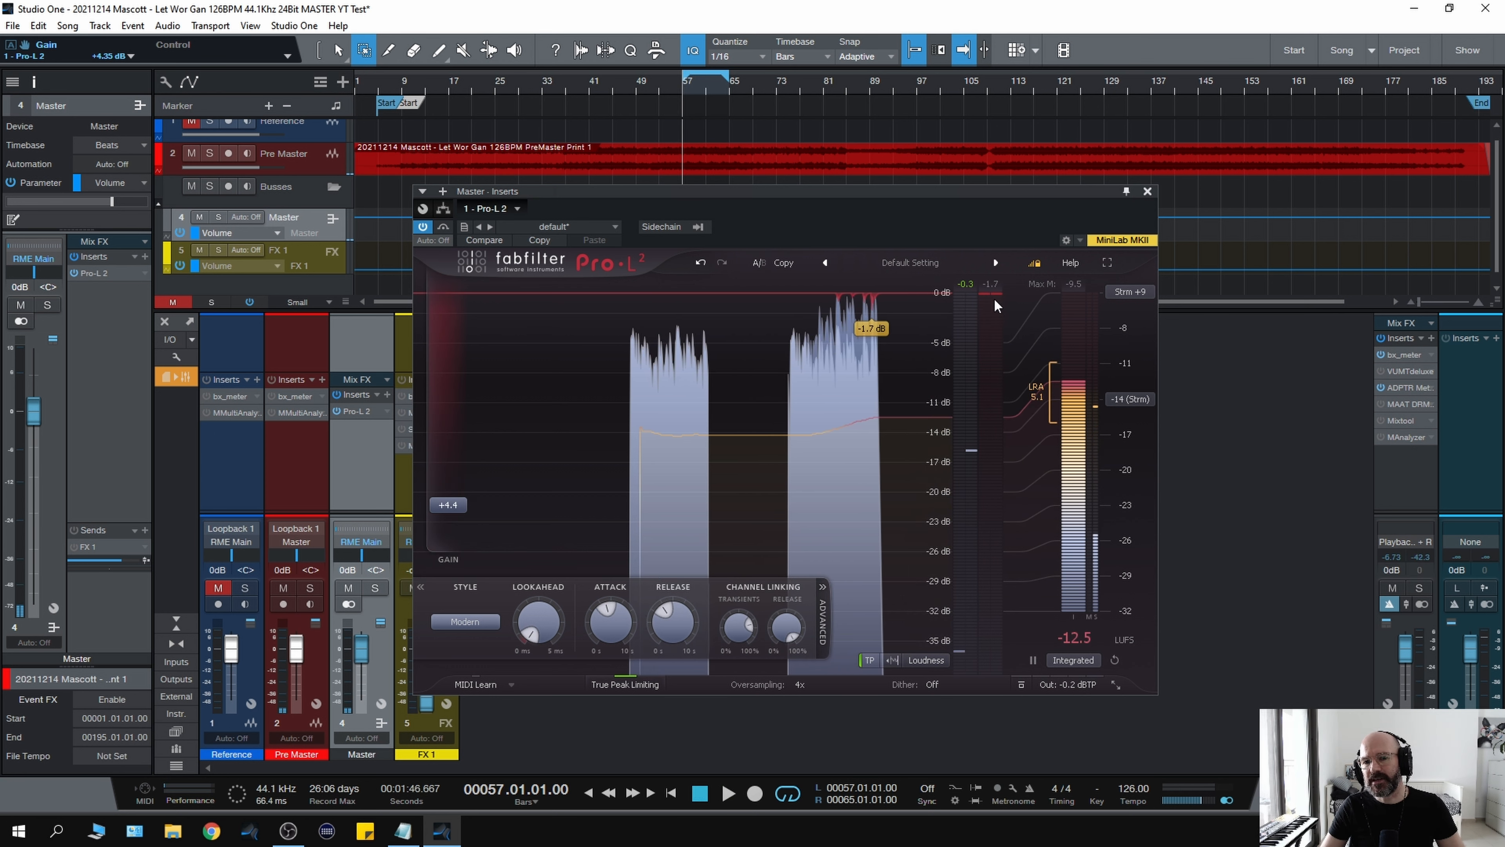
{"action": "key", "text": "space"}
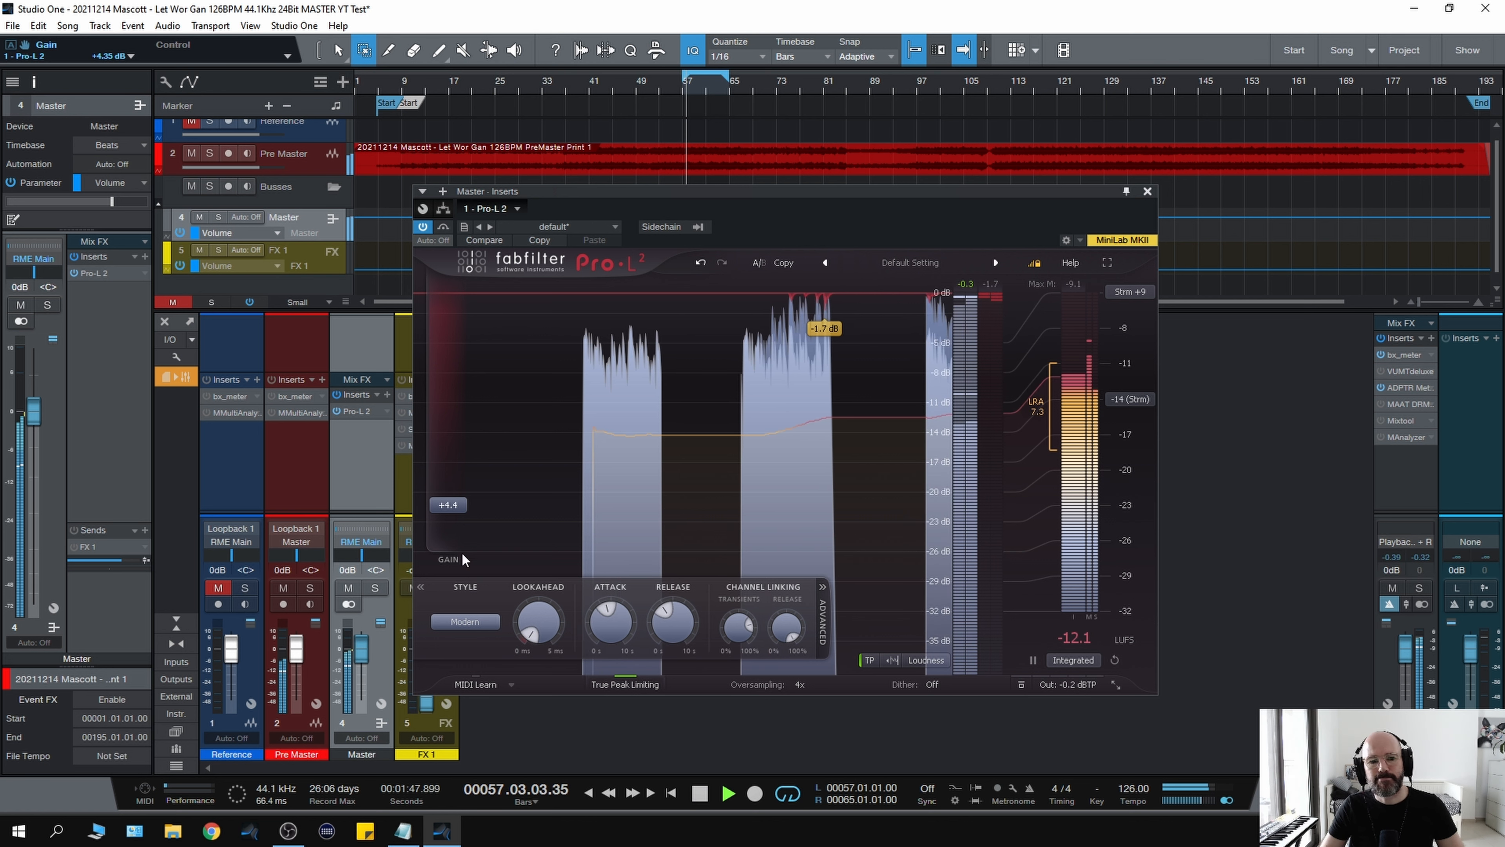
{"action": "left_click_drag", "start_coordinate": [450, 505], "coordinate": [449, 501]}
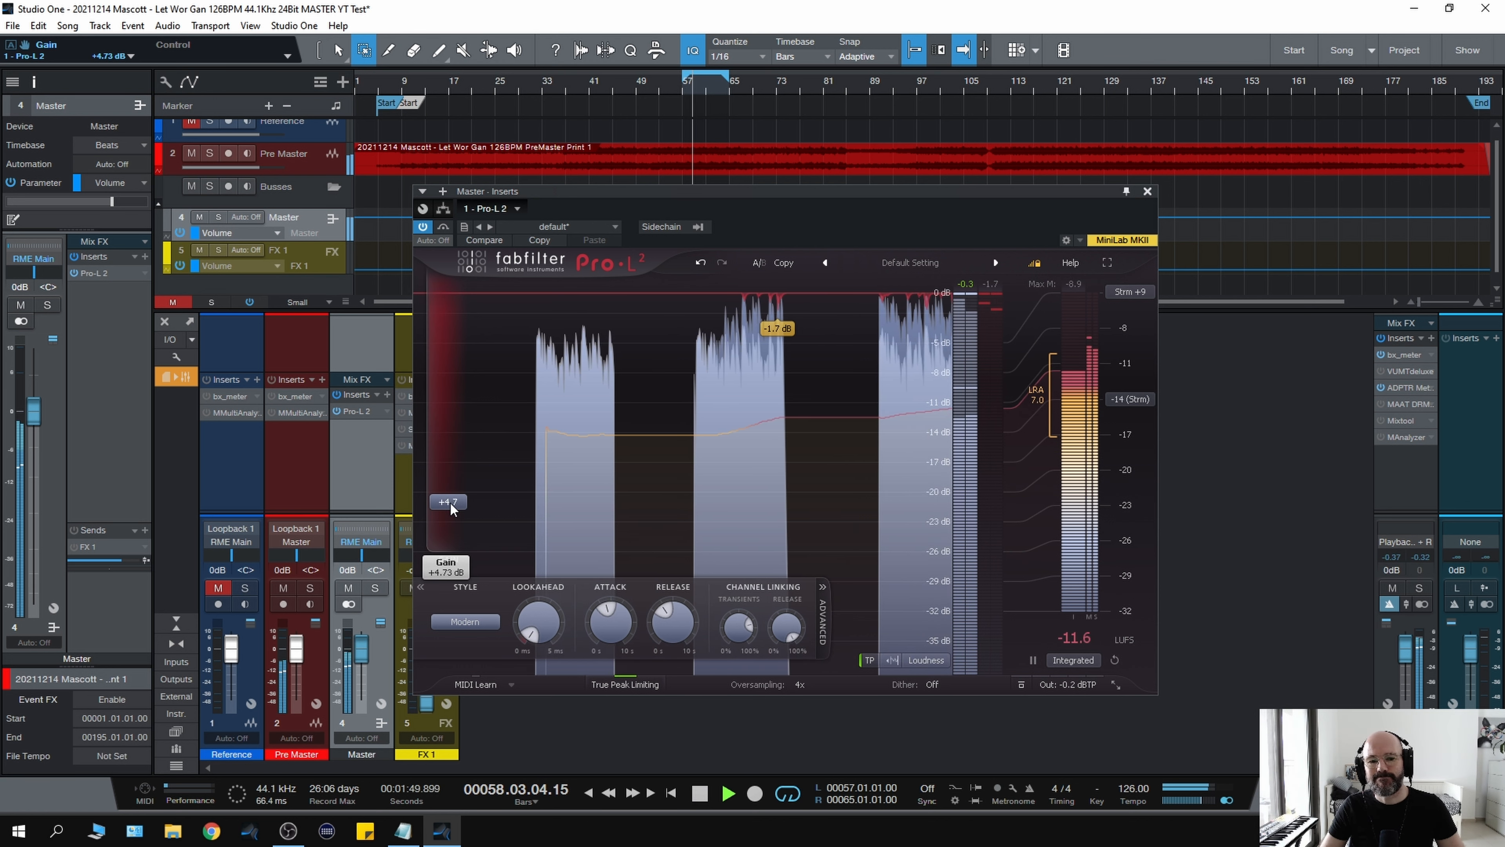
{"action": "key", "text": "space"}
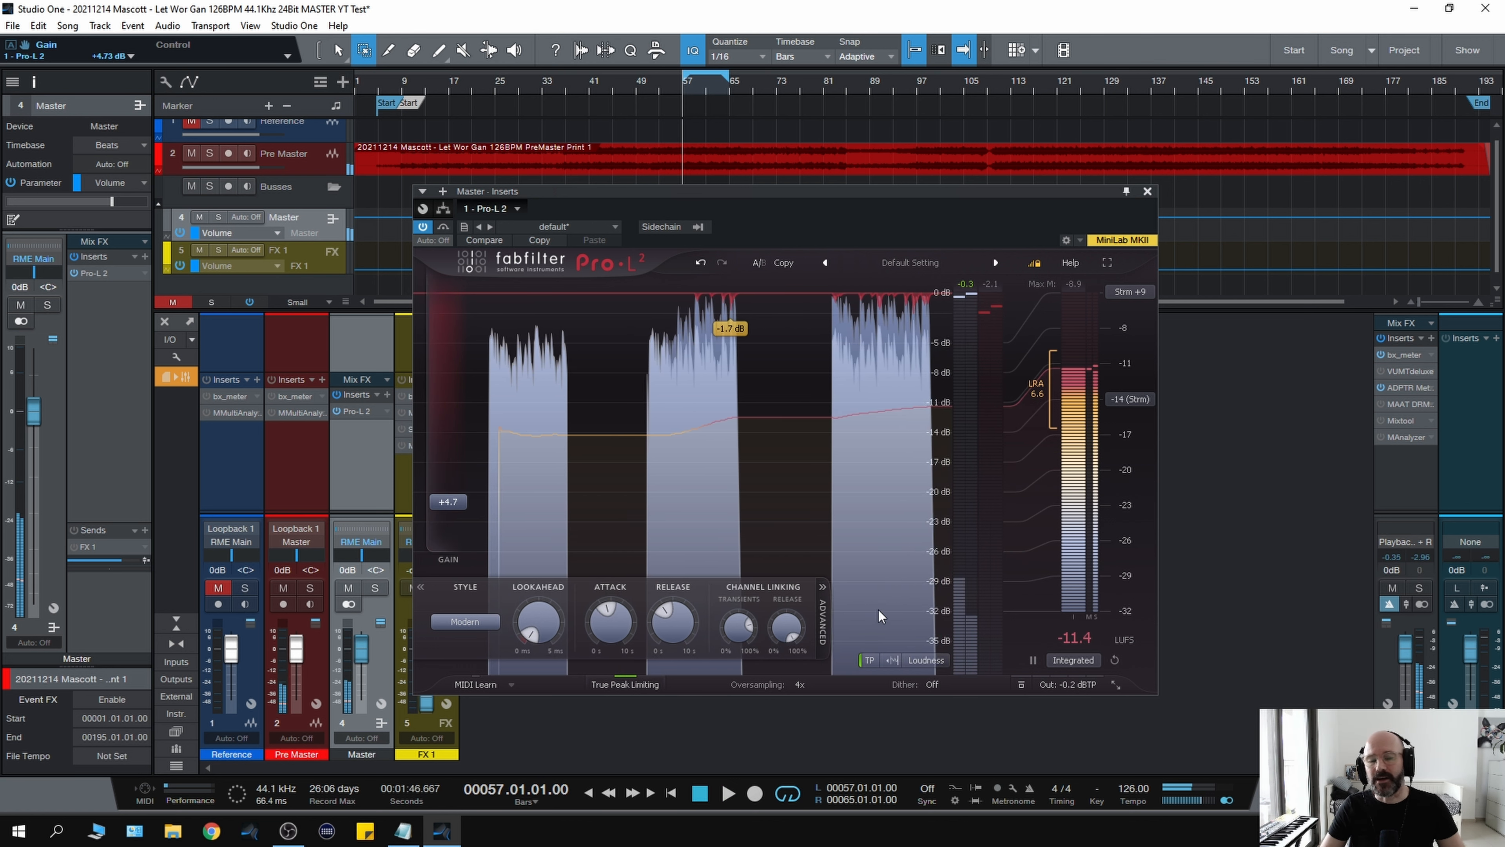
- Turn on Audition Limiting in Pro-L 2 and raise the gain to +6.15 dB during playback
{"action": "mouse_move", "coordinate": [1087, 686]}
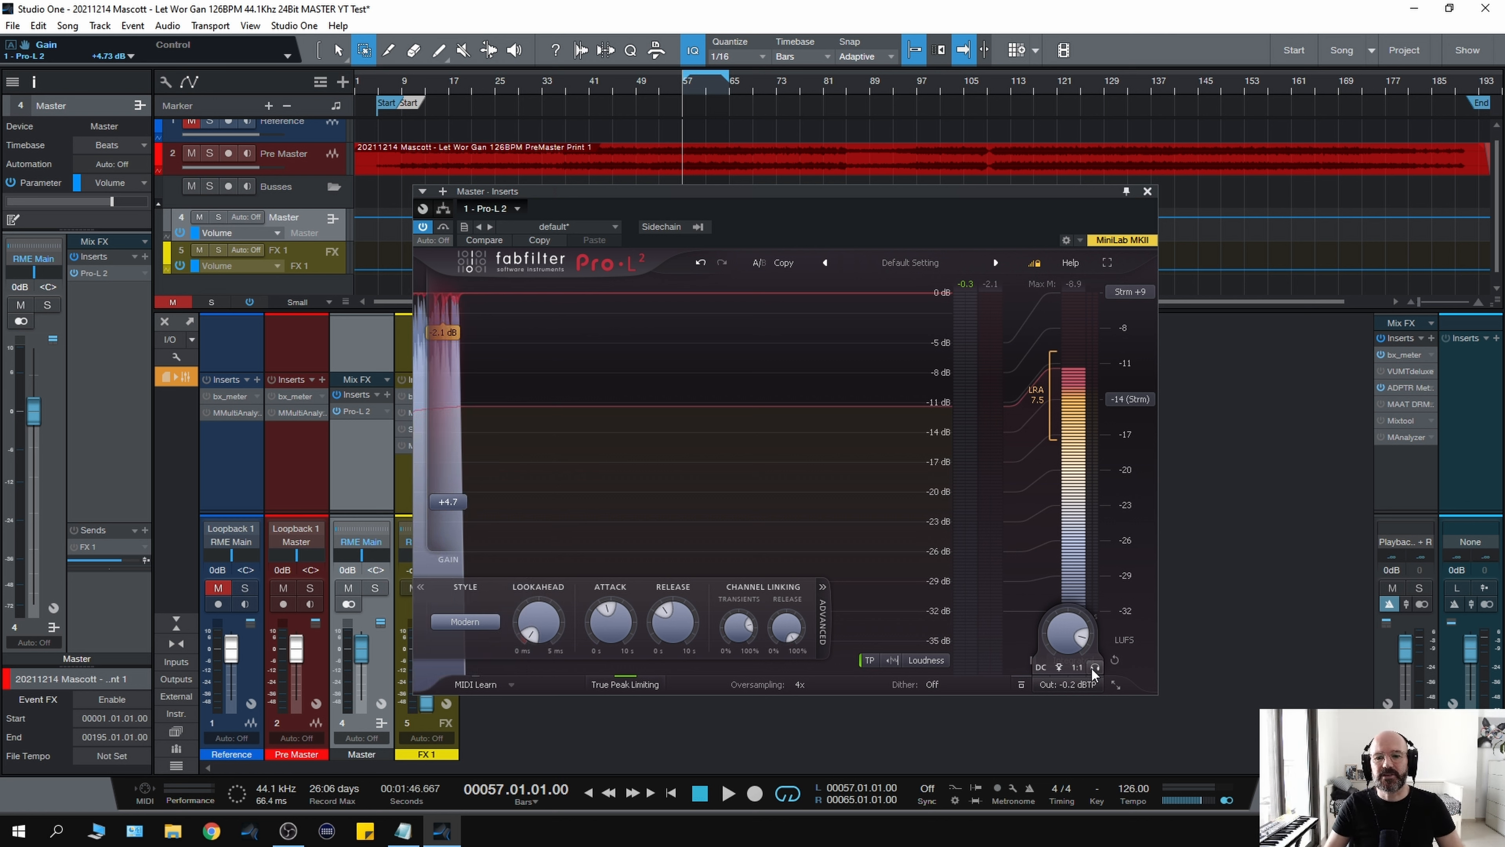
{"action": "left_click", "coordinate": [1093, 667]}
{"action": "key", "text": "space"}
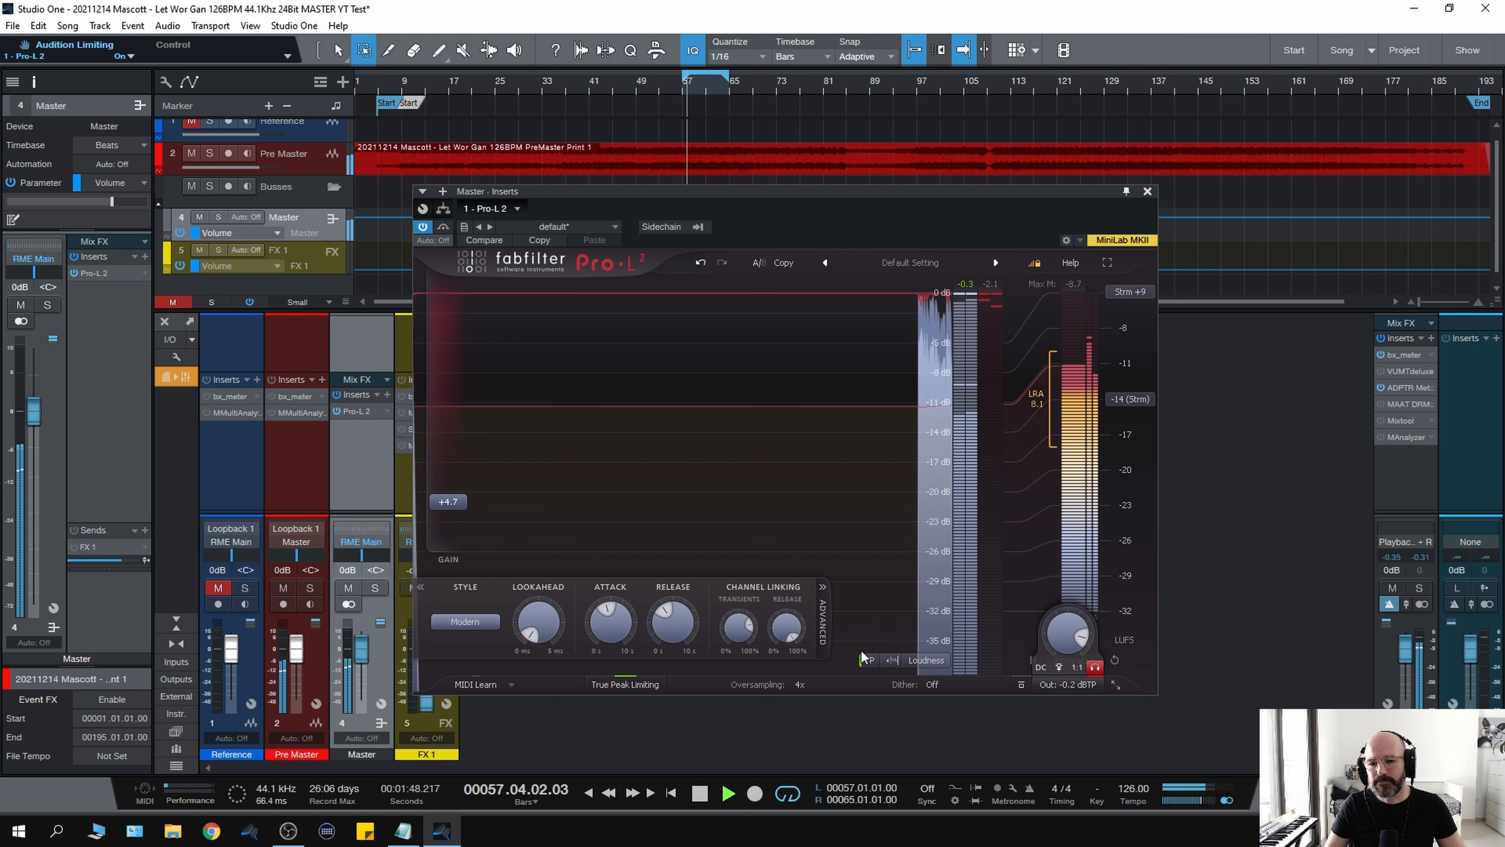
{"action": "mouse_move", "coordinate": [451, 506]}
{"action": "left_mouse_down"}
{"action": "mouse_move", "coordinate": [447, 452]}
{"action": "mouse_move", "coordinate": [449, 491]}
{"action": "left_mouse_up"}
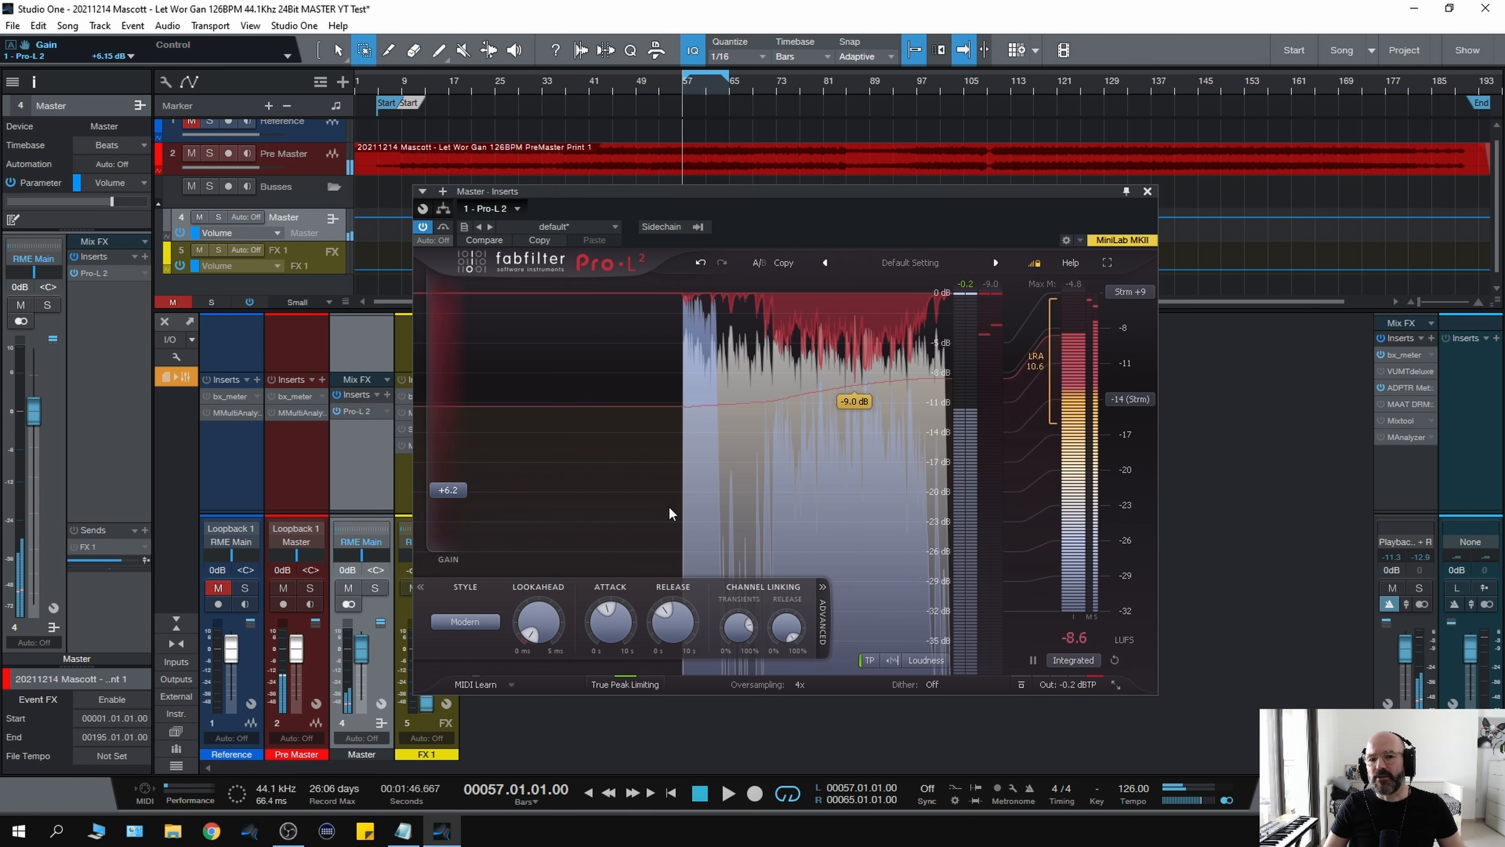
{"action": "mouse_move", "coordinate": [1092, 688]}
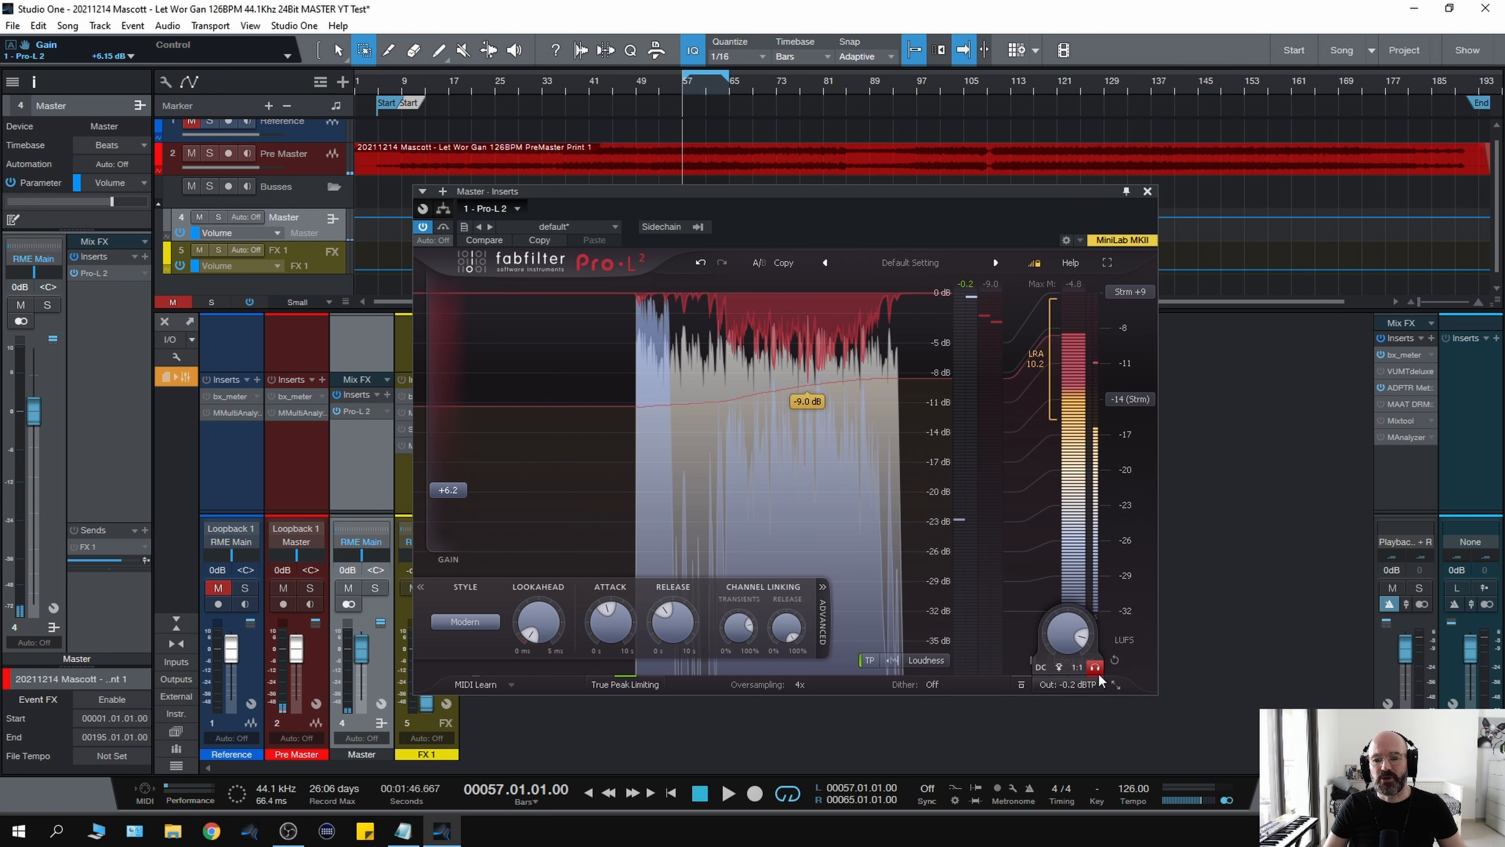